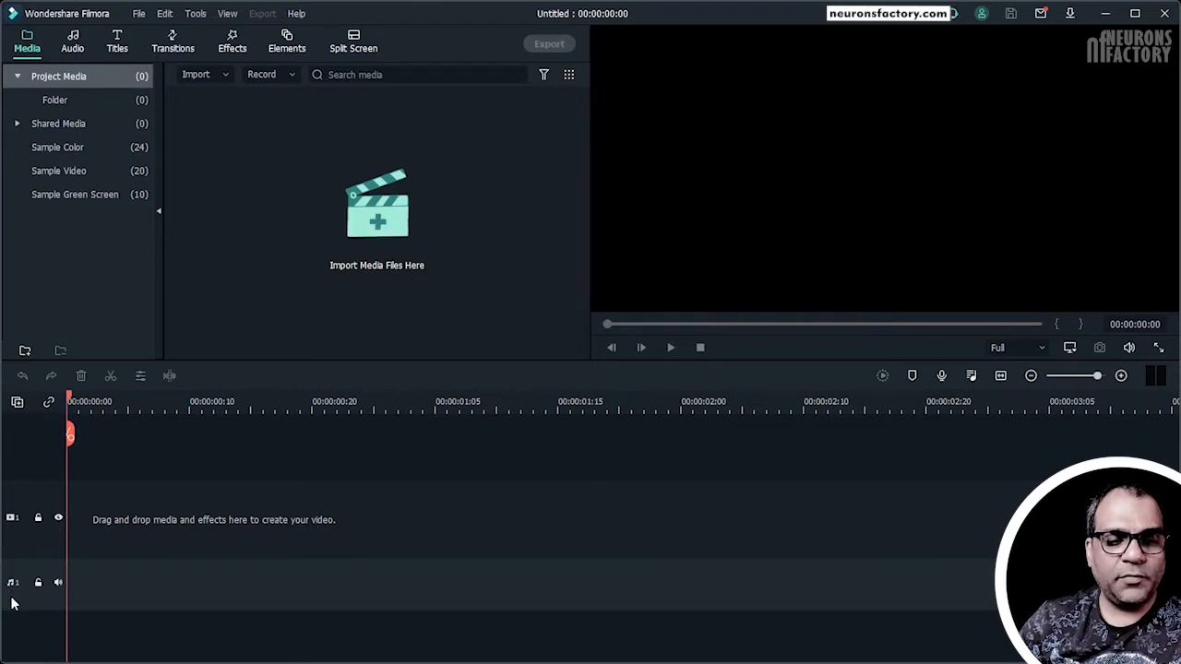
pyautogui.click(57, 582)
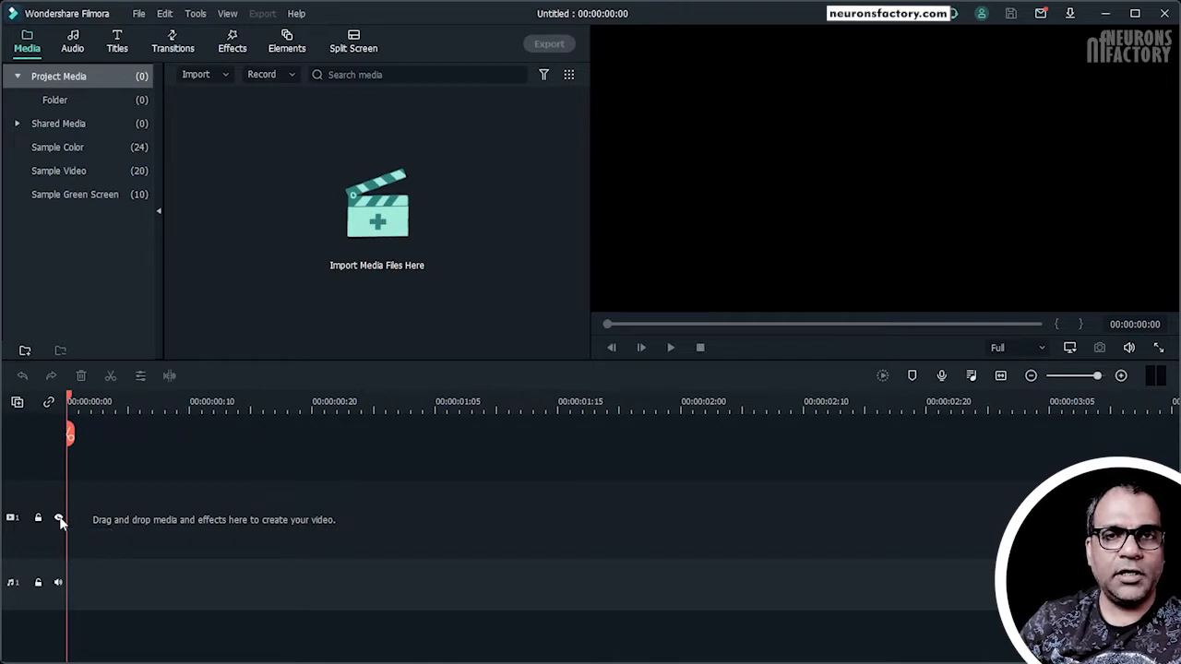
pyautogui.click(58, 519)
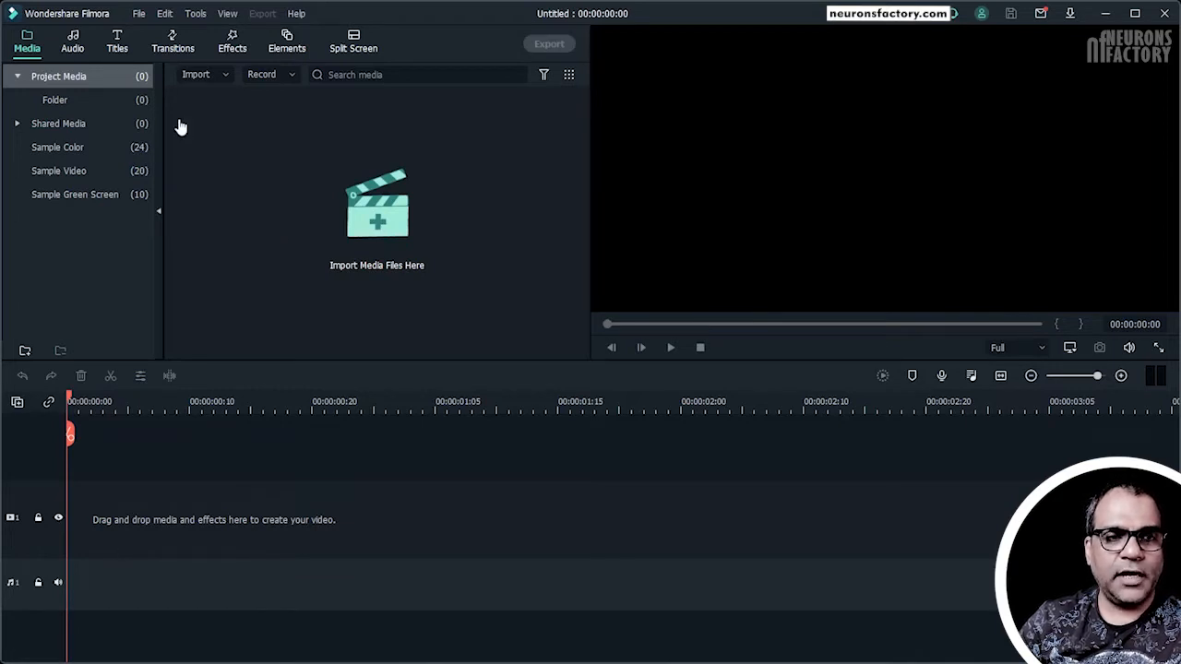
# Step: Add the Beach sample video to video track 1 and the Cherry Blossom sample video to a new track above it
pyautogui.click(47, 173)
pyautogui.moveTo(192, 137); pyautogui.dragTo(83, 522)
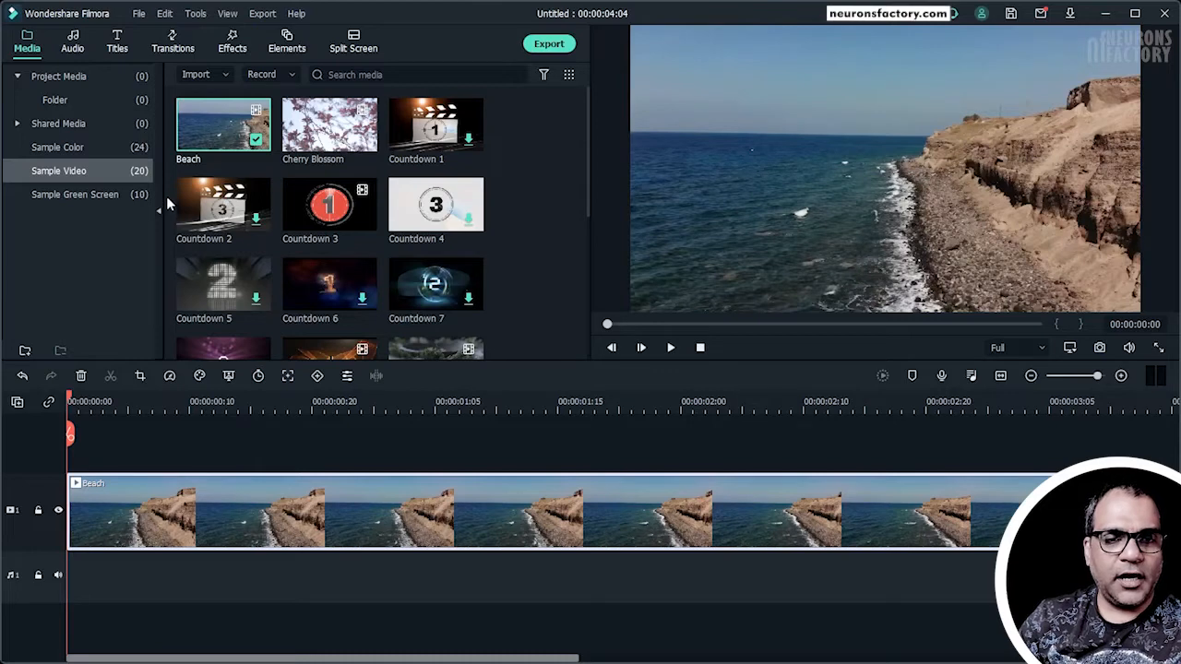
pyautogui.moveTo(330, 125); pyautogui.dragTo(58, 461)
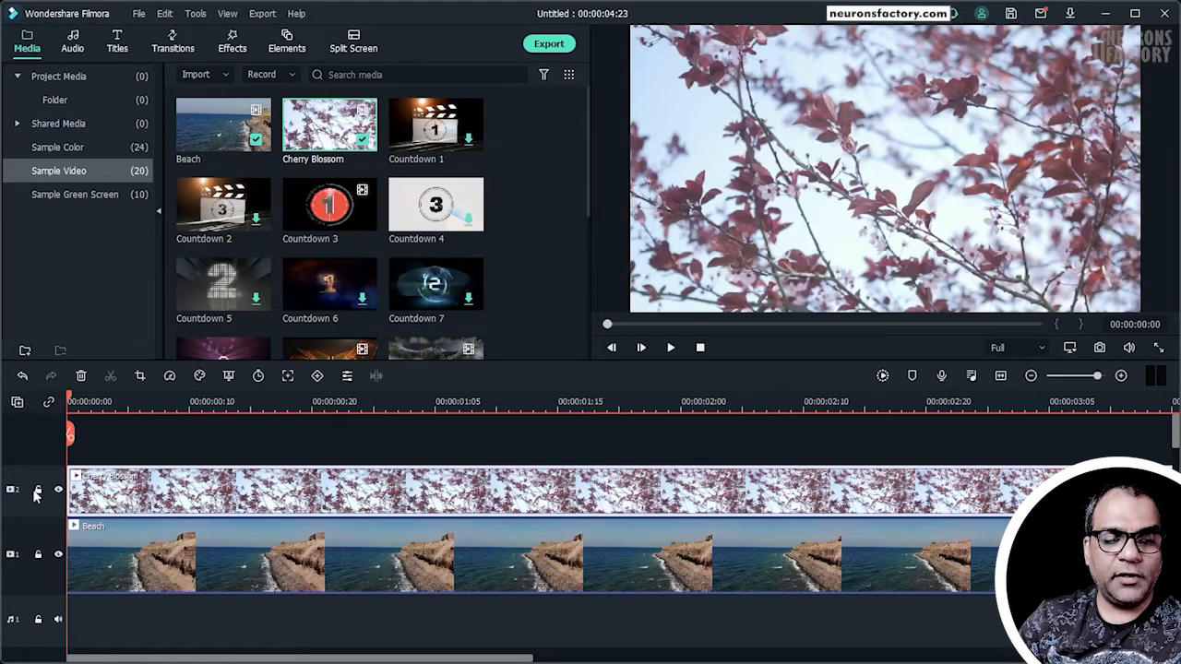
pyautogui.scroll(-1, 42, 577)
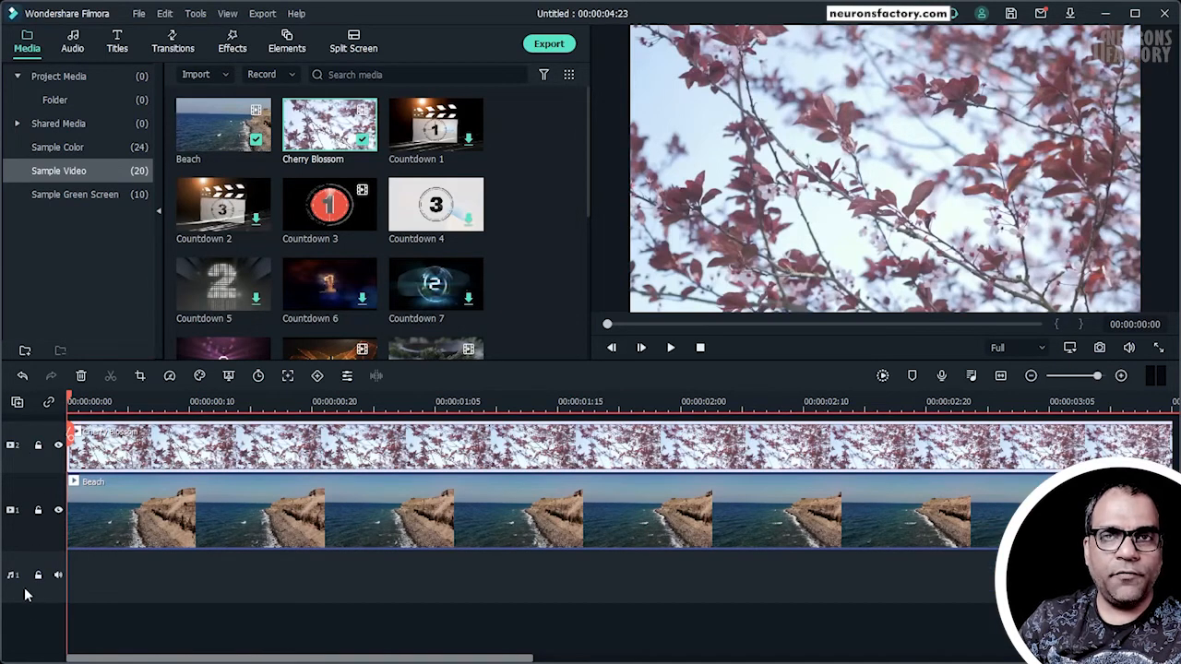
# Step: Add the 2020 song to audio track 1 and its Instrumental Version to a new audio track below it
pyautogui.click(73, 43)
pyautogui.moveTo(197, 130); pyautogui.dragTo(73, 573)
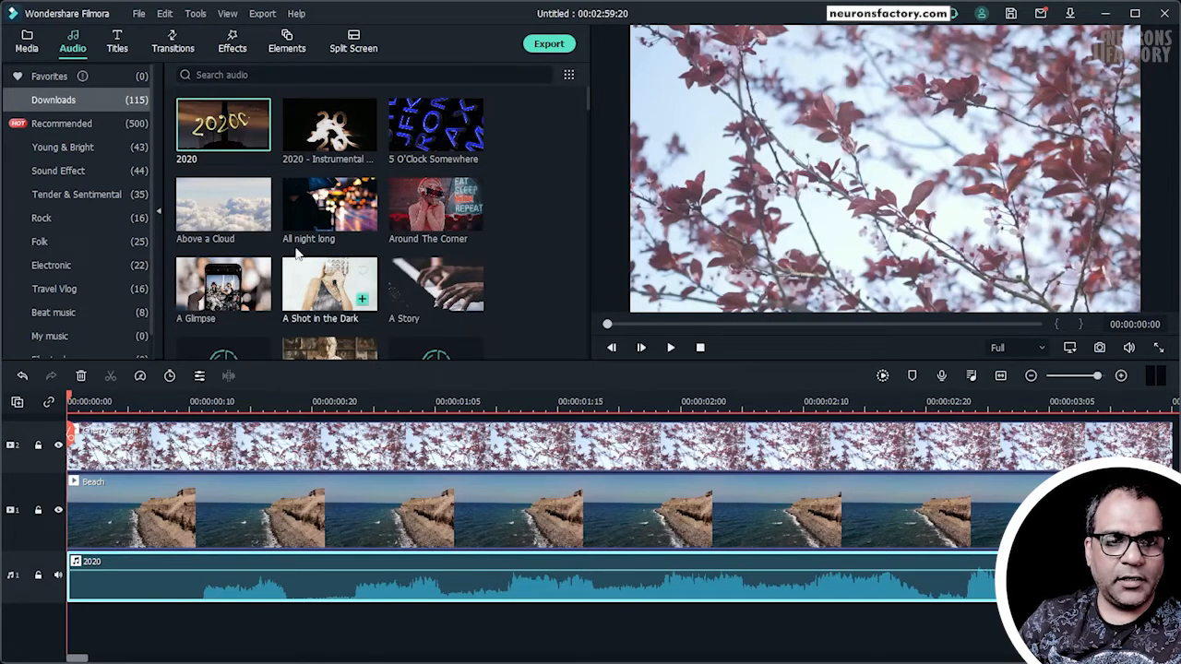
pyautogui.moveTo(327, 130); pyautogui.dragTo(73, 624)
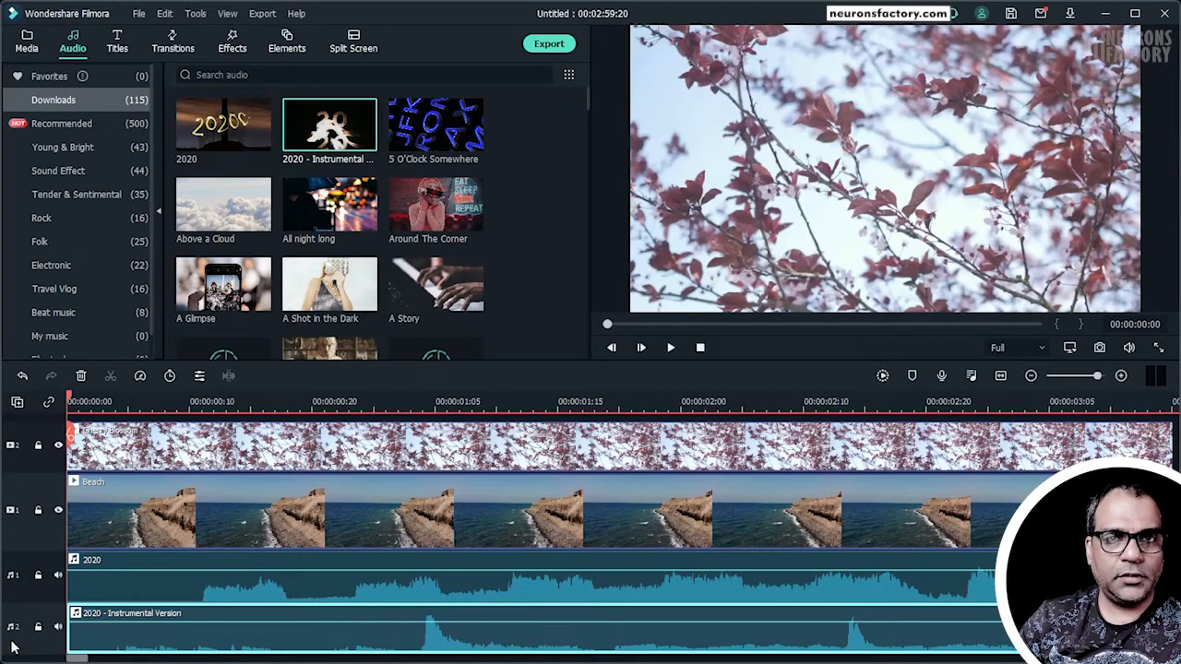
pyautogui.scroll(1, 153, 503)
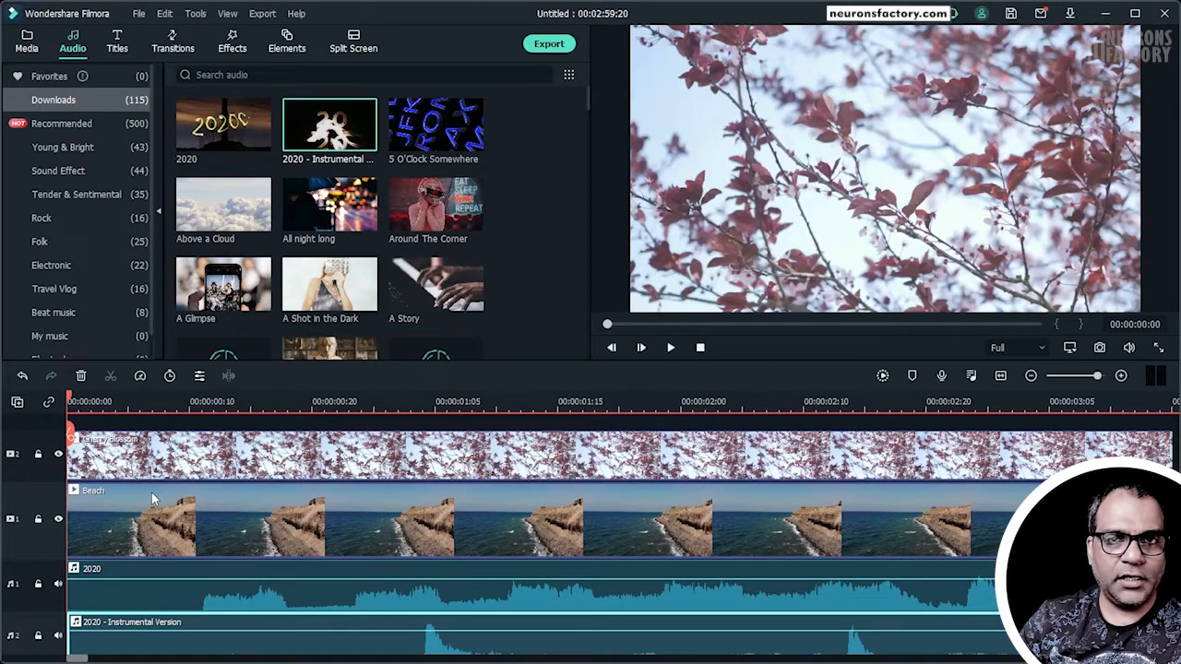
# Step: Select all video and audio clips on the timeline and delete them
pyautogui.hotkey('ctrl', 'a')
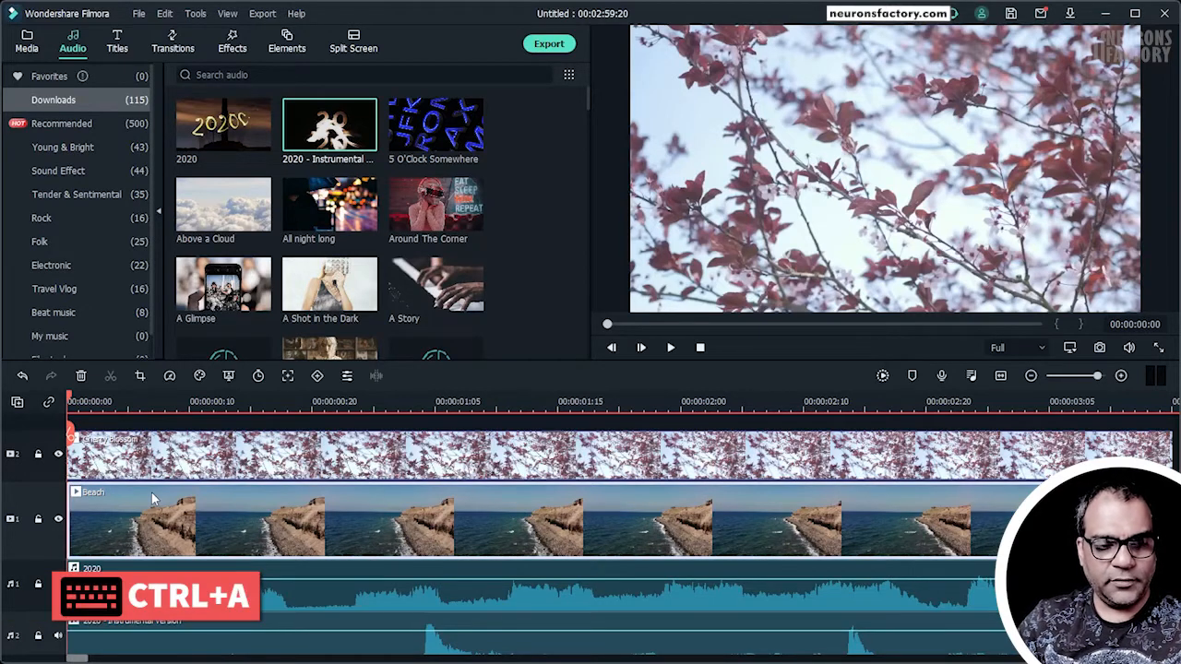
pyautogui.hotkey('ctrl', 'a')
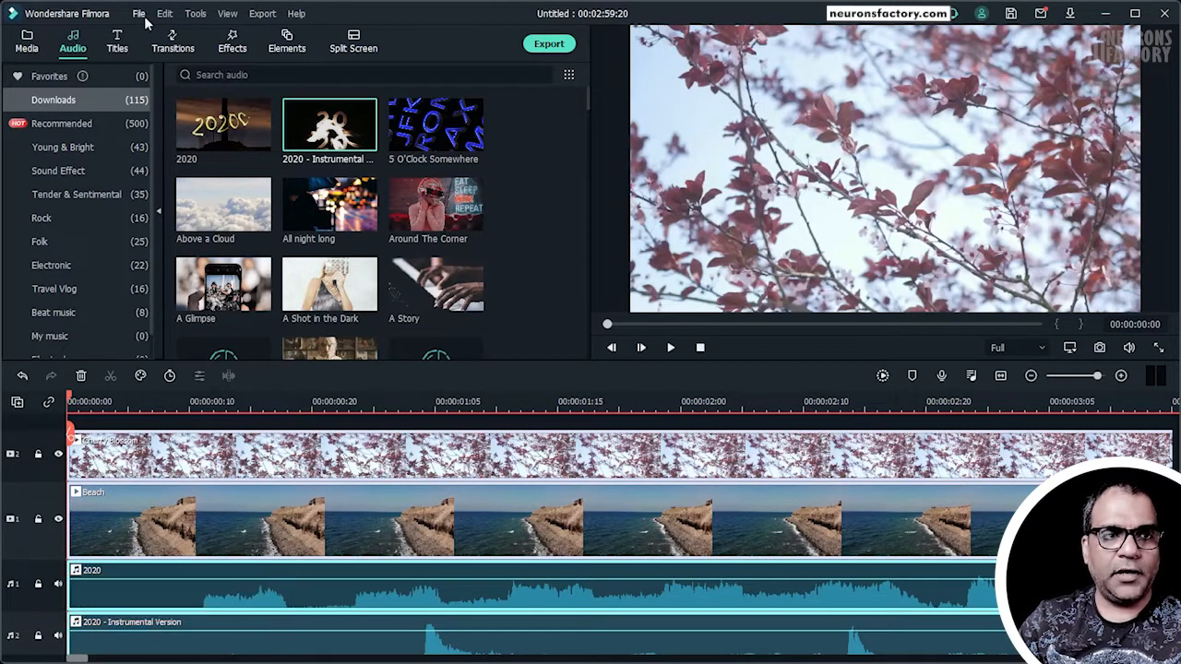
pyautogui.click(162, 14)
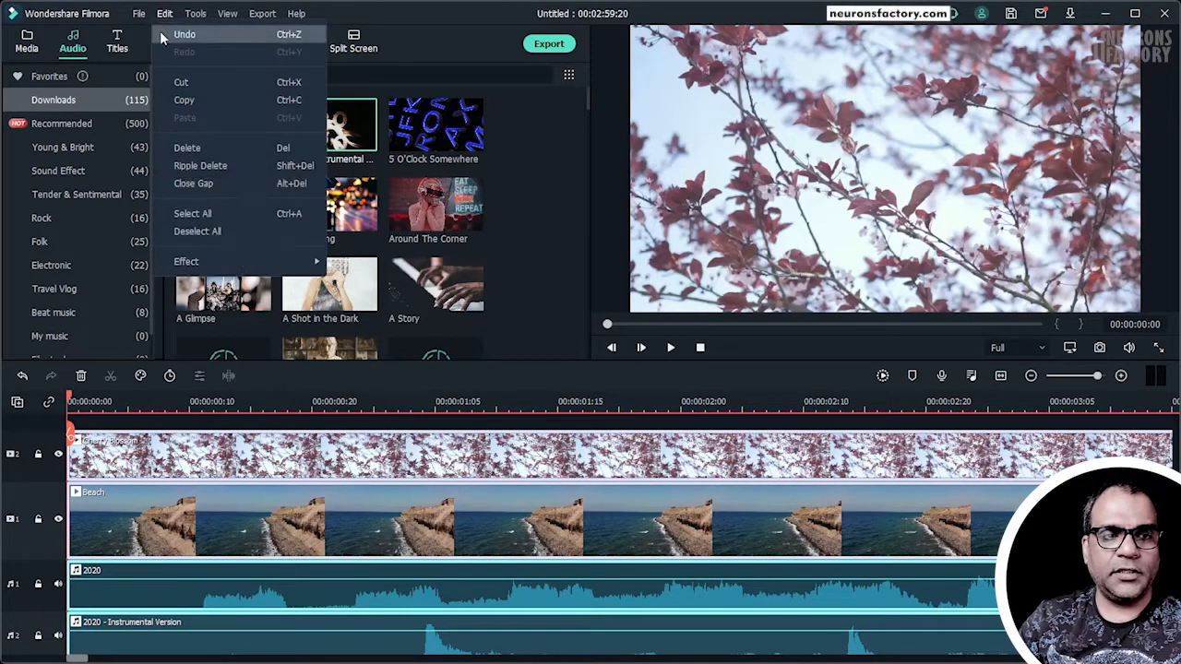
pyautogui.click(230, 213)
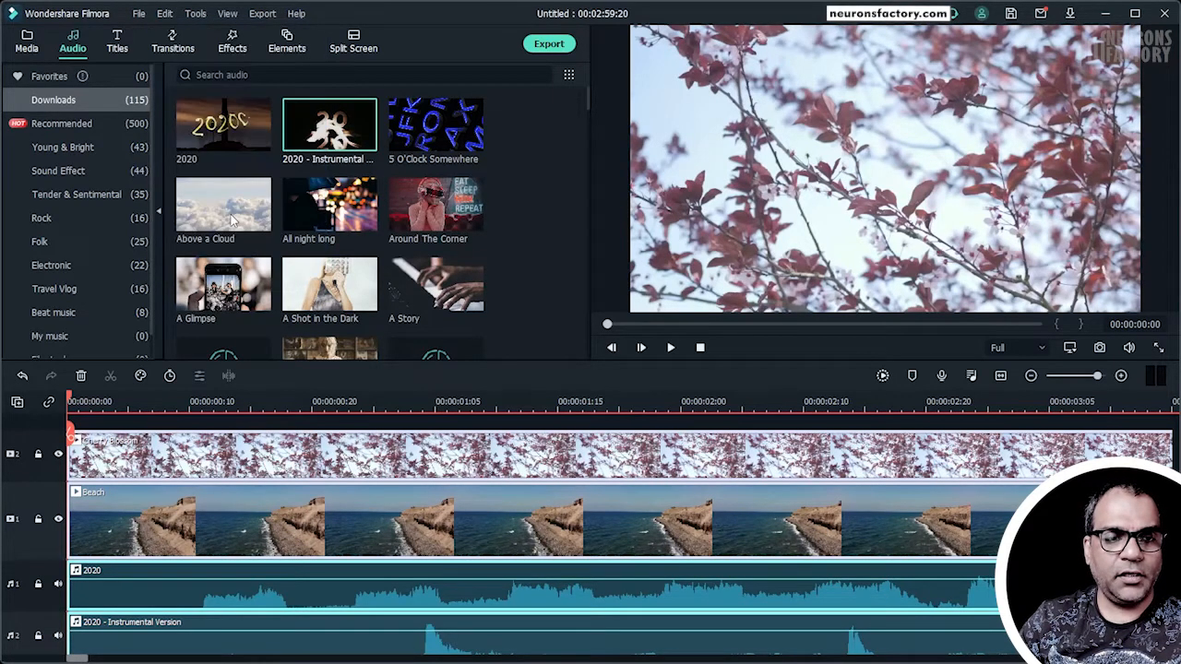
pyautogui.click(81, 377)
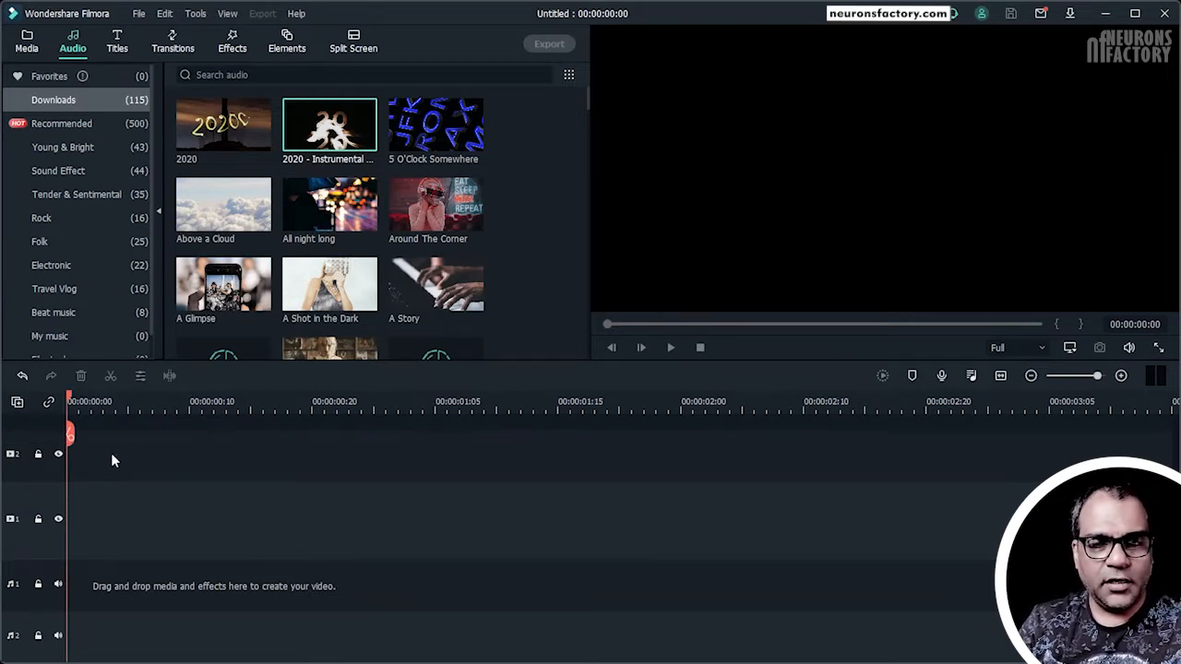
# Step: Add one more empty video track and one more empty audio track to the timeline
pyautogui.click(16, 404)
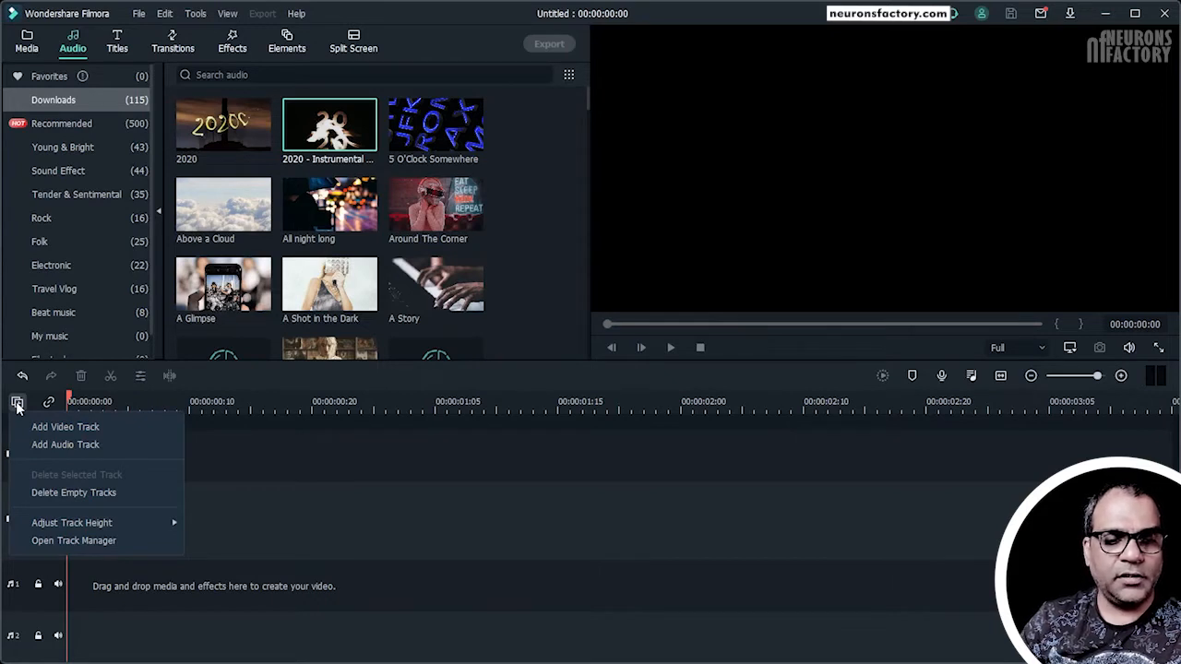
pyautogui.click(131, 427)
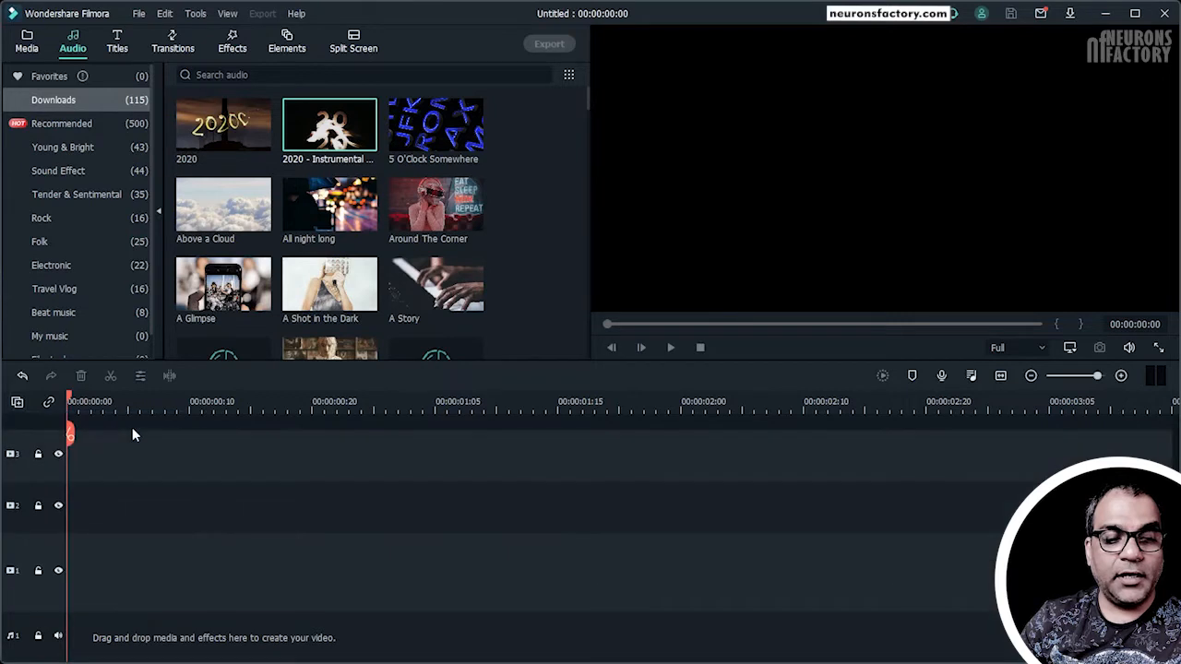
pyautogui.click(17, 401)
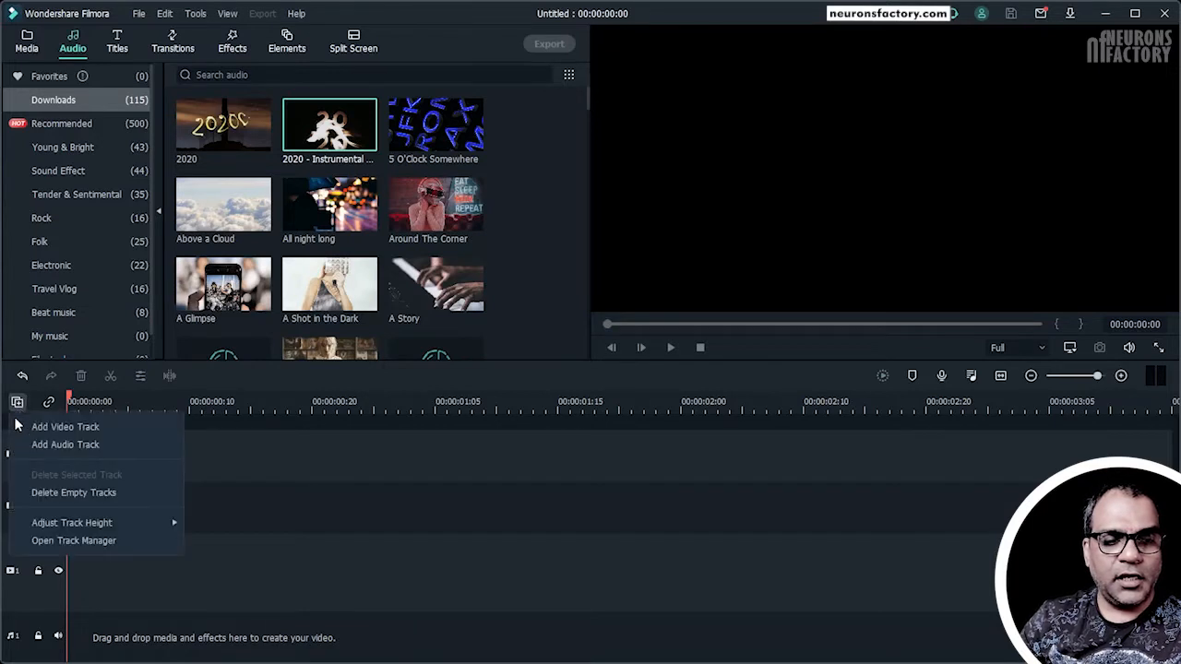
pyautogui.click(119, 447)
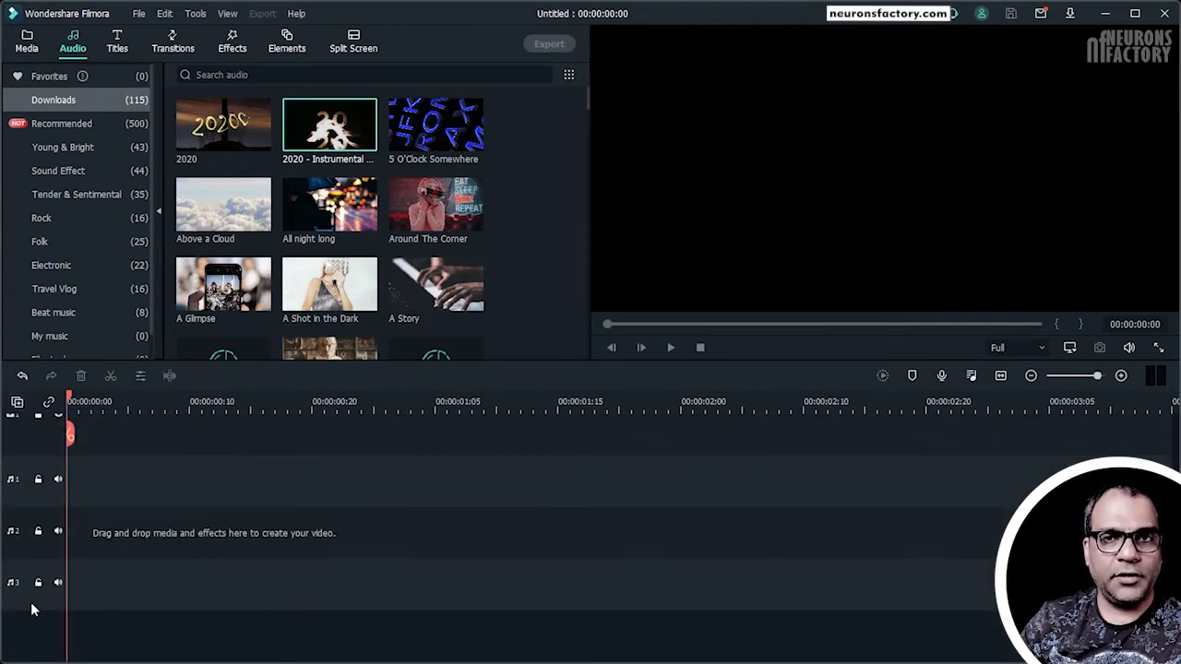
pyautogui.scroll(3, 31, 602)
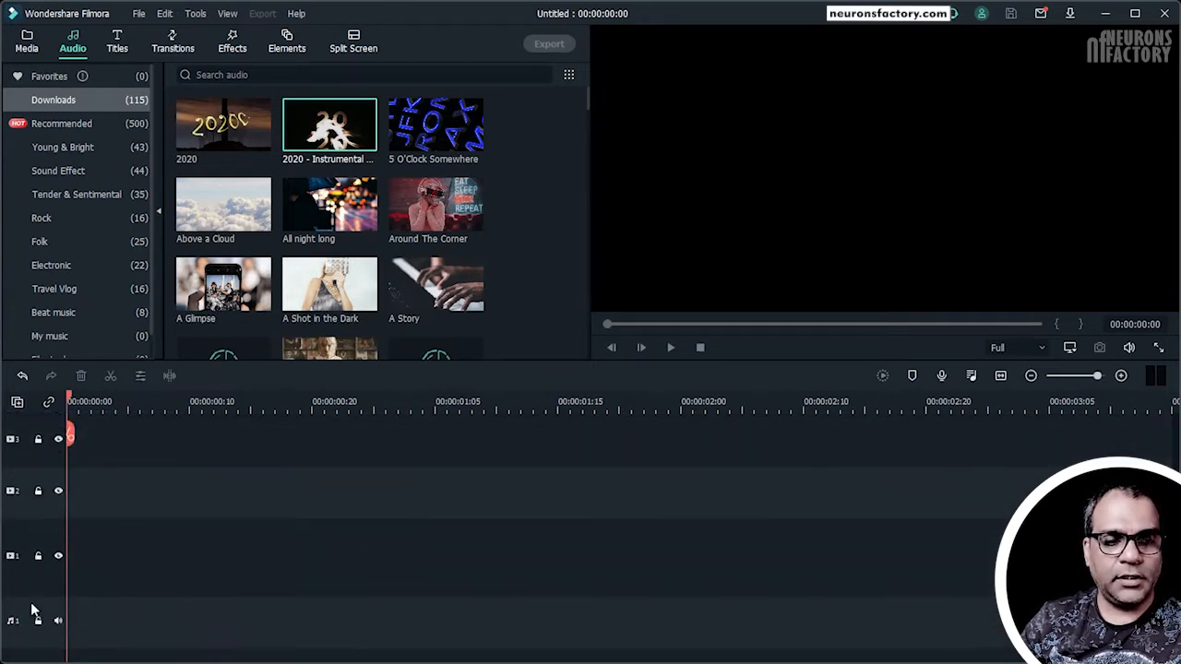
# Step: Select the empty video track 3 and delete only that track
pyautogui.click(18, 402)
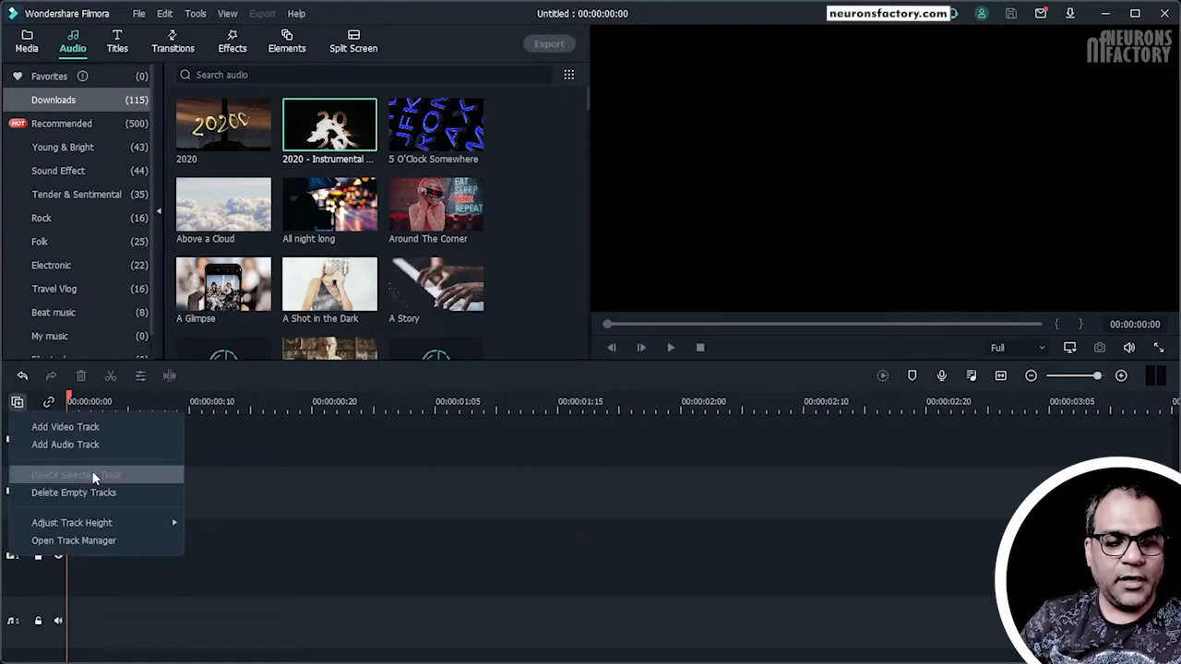
pyautogui.click(216, 448)
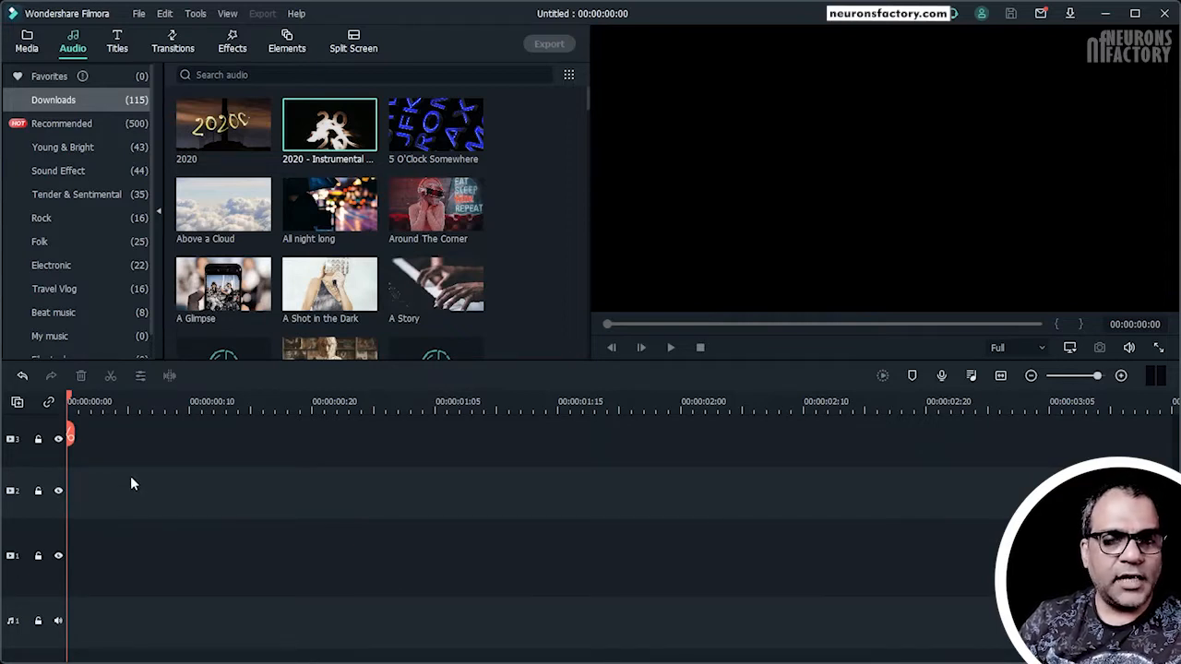
pyautogui.click(51, 478)
pyautogui.click(20, 542)
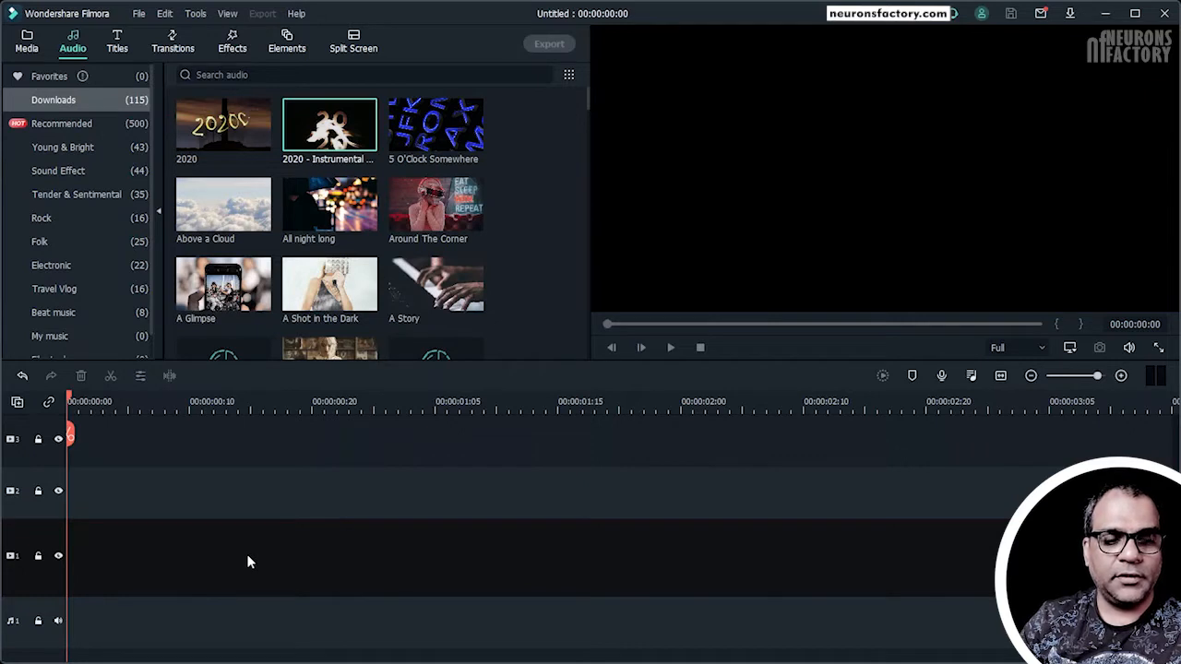
pyautogui.scroll(1, 32, 470)
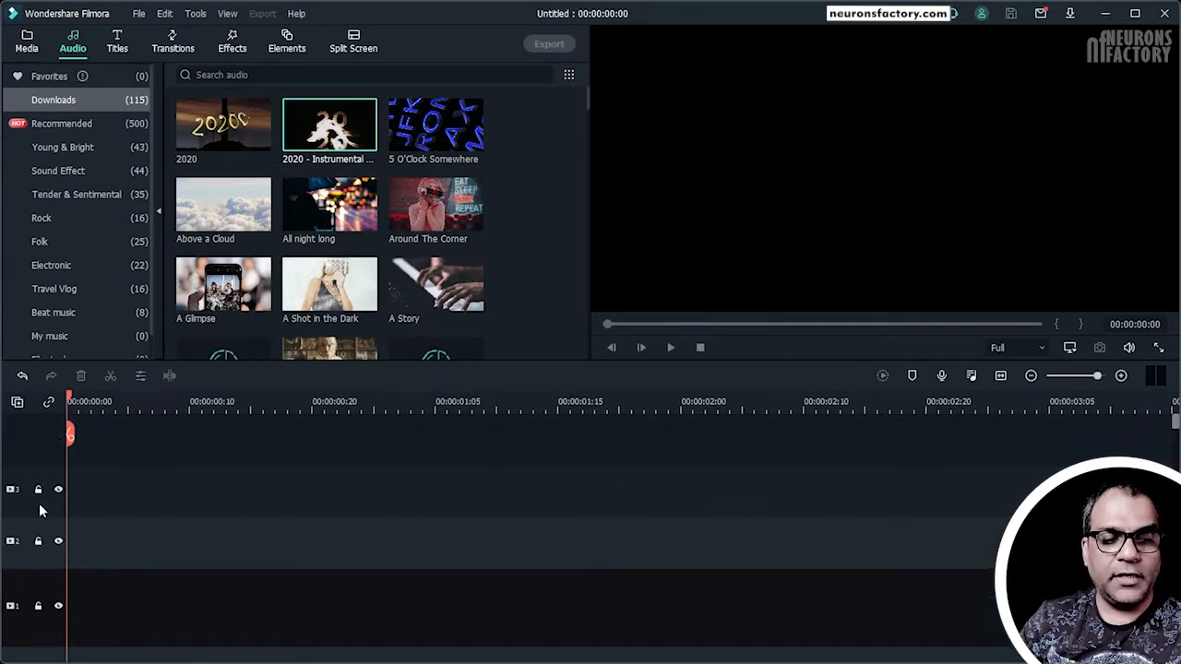
pyautogui.click(17, 402)
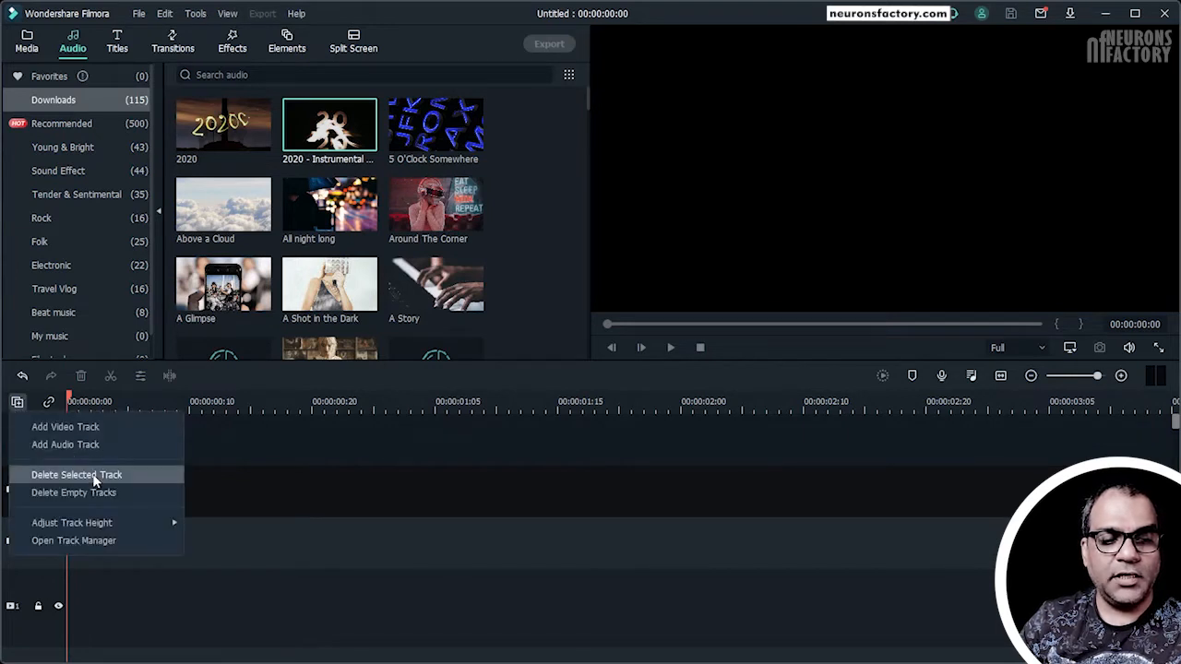
pyautogui.click(92, 475)
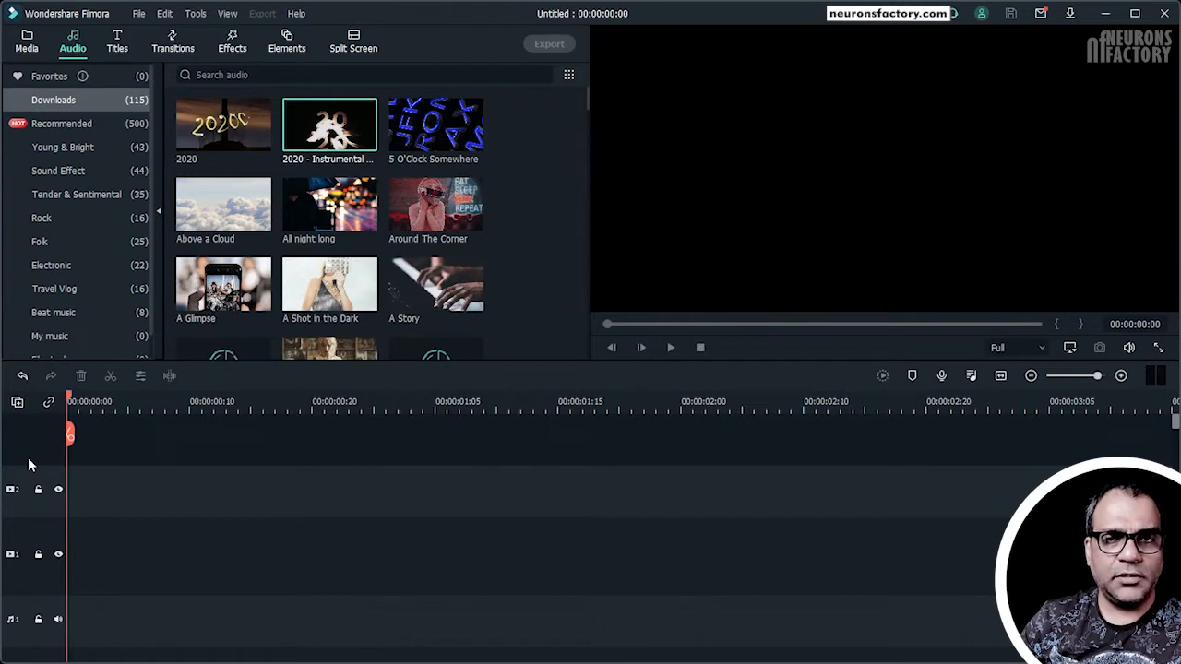
pyautogui.click(17, 402)
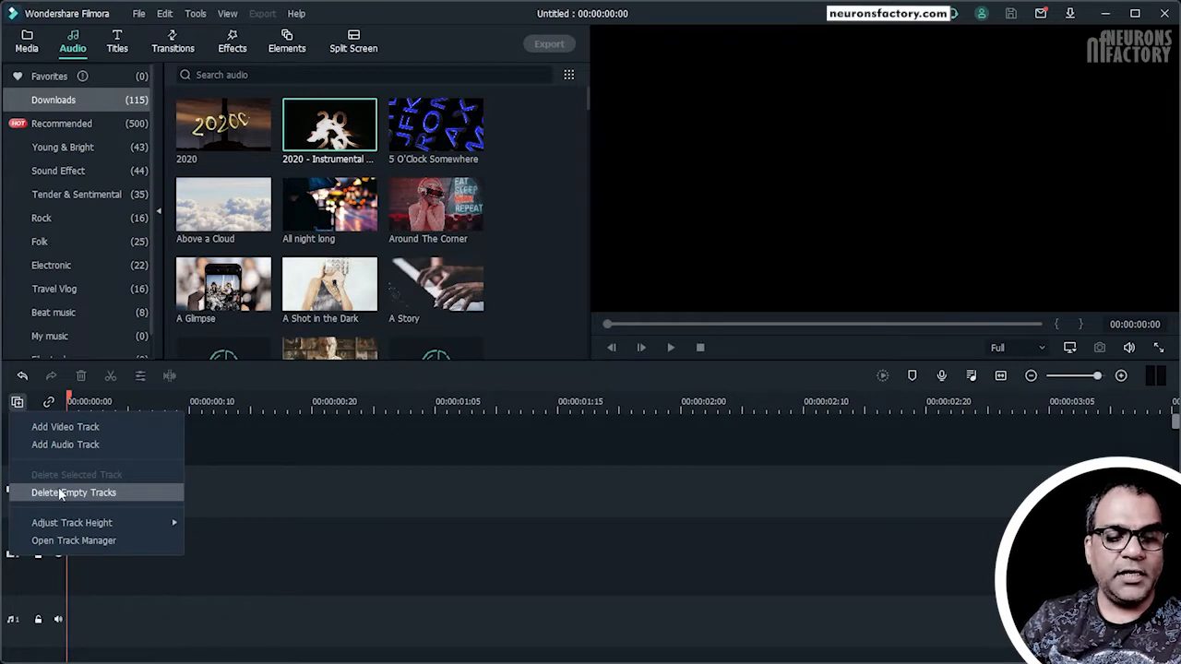
pyautogui.click(239, 437)
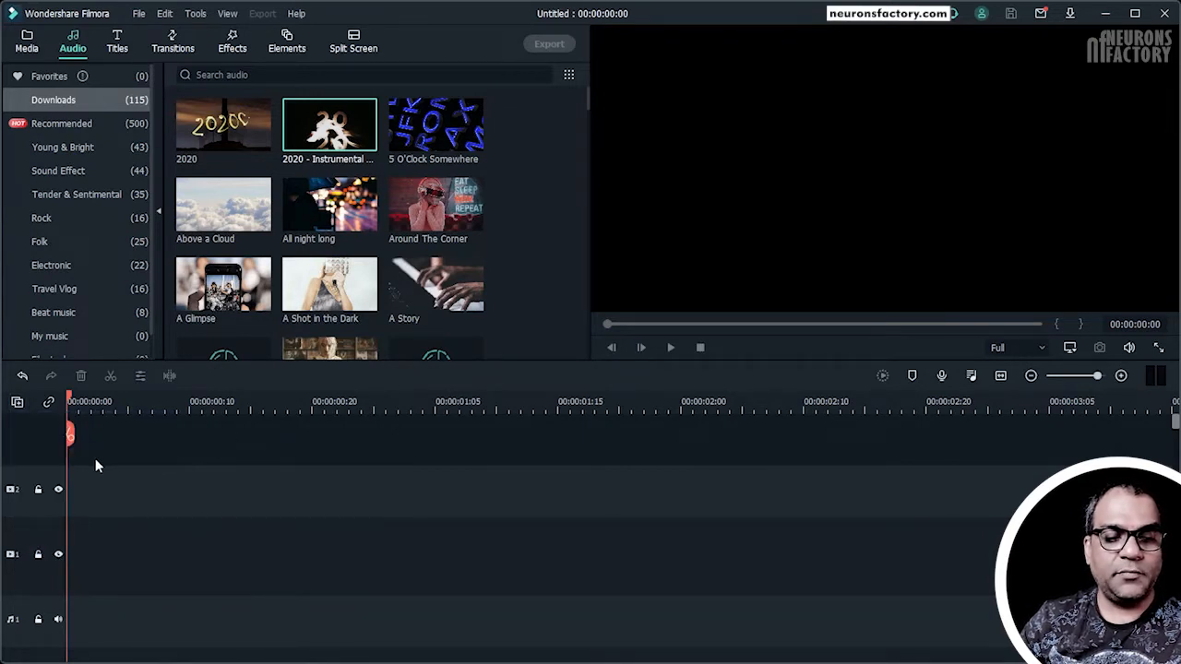
pyautogui.moveTo(212, 293)
pyautogui.mouseDown()
pyautogui.moveTo(145, 427)
pyautogui.moveTo(199, 280)
pyautogui.mouseUp()
# Step: Place the Beach sample clip on video track 2 and Cherry Blossom on a new video track 4, leaving track 3 empty between them
pyautogui.click(30, 43)
pyautogui.moveTo(236, 144); pyautogui.dragTo(74, 505)
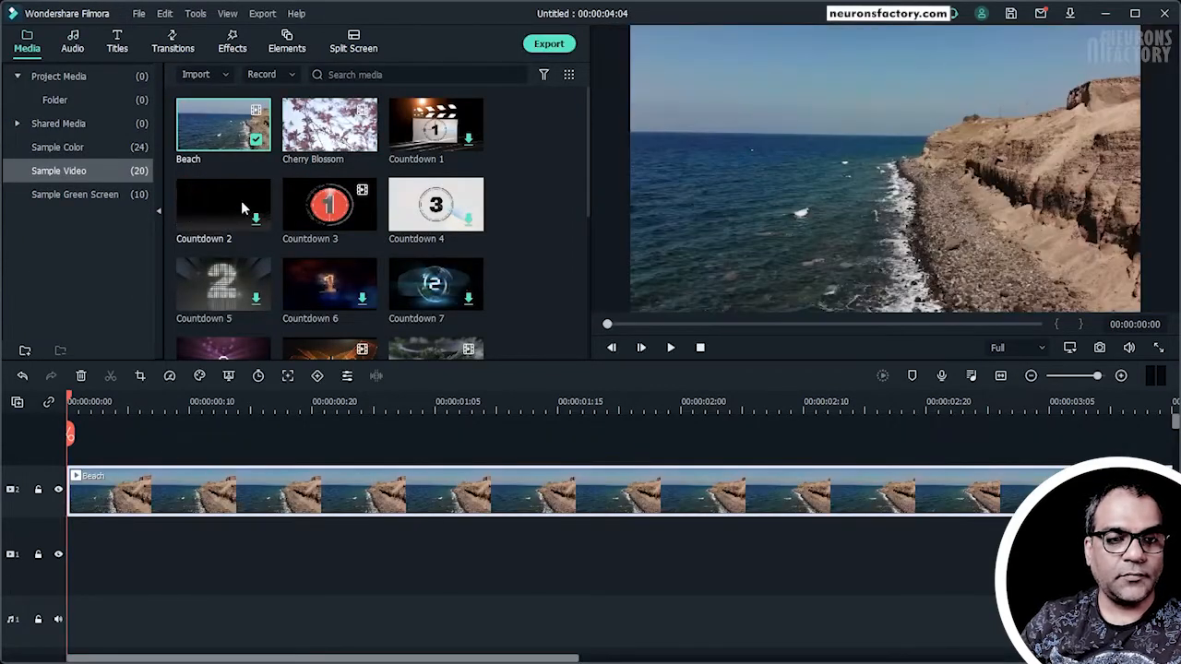
pyautogui.moveTo(329, 124); pyautogui.dragTo(97, 492)
pyautogui.click(91, 482)
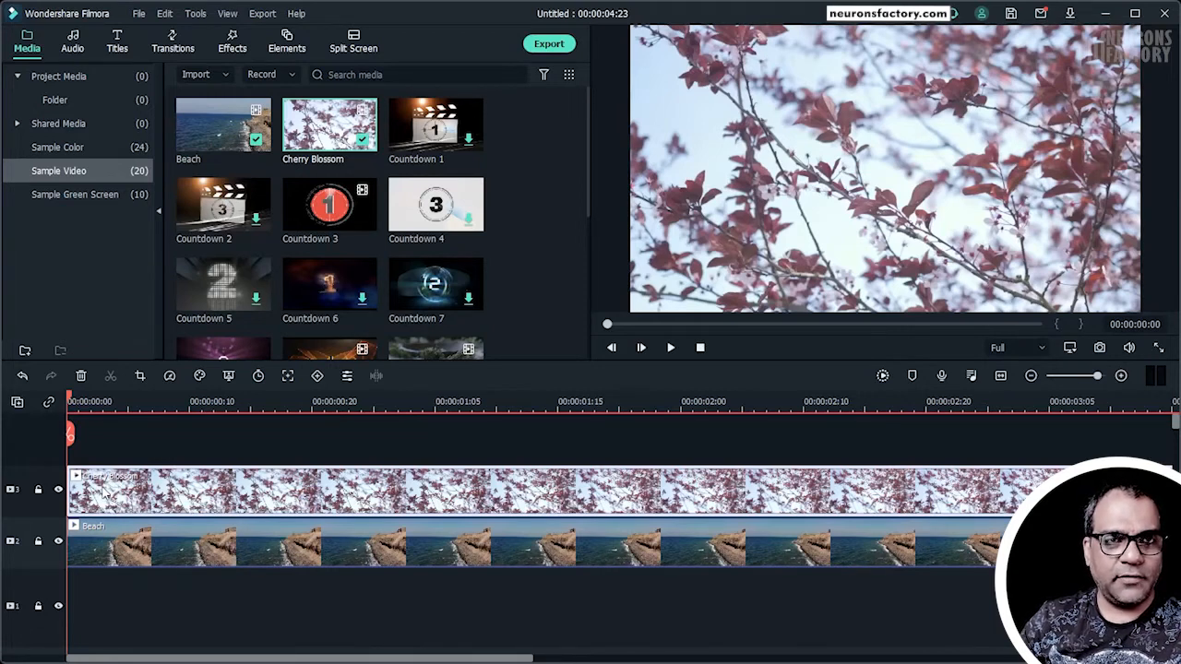
pyautogui.moveTo(123, 482); pyautogui.dragTo(119, 444)
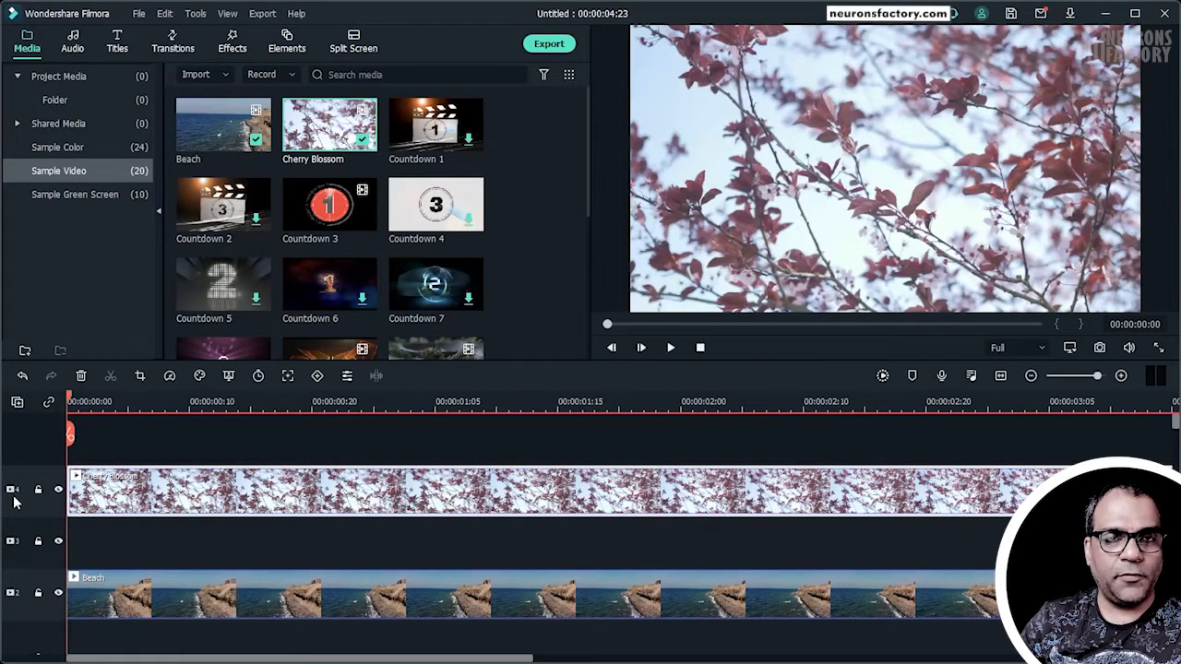
# Step: Delete all empty video and audio tracks, keeping the tracks that hold the Cherry Blossom and Beach clips
pyautogui.scroll(-2, 40, 498)
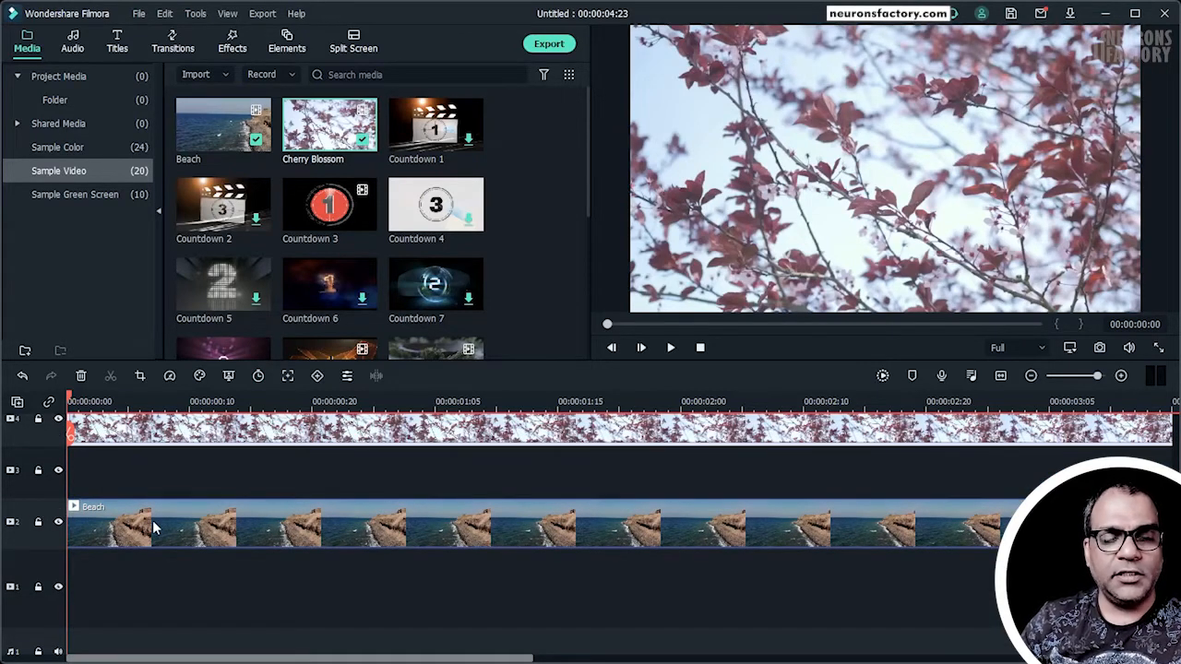
pyautogui.scroll(1, 154, 527)
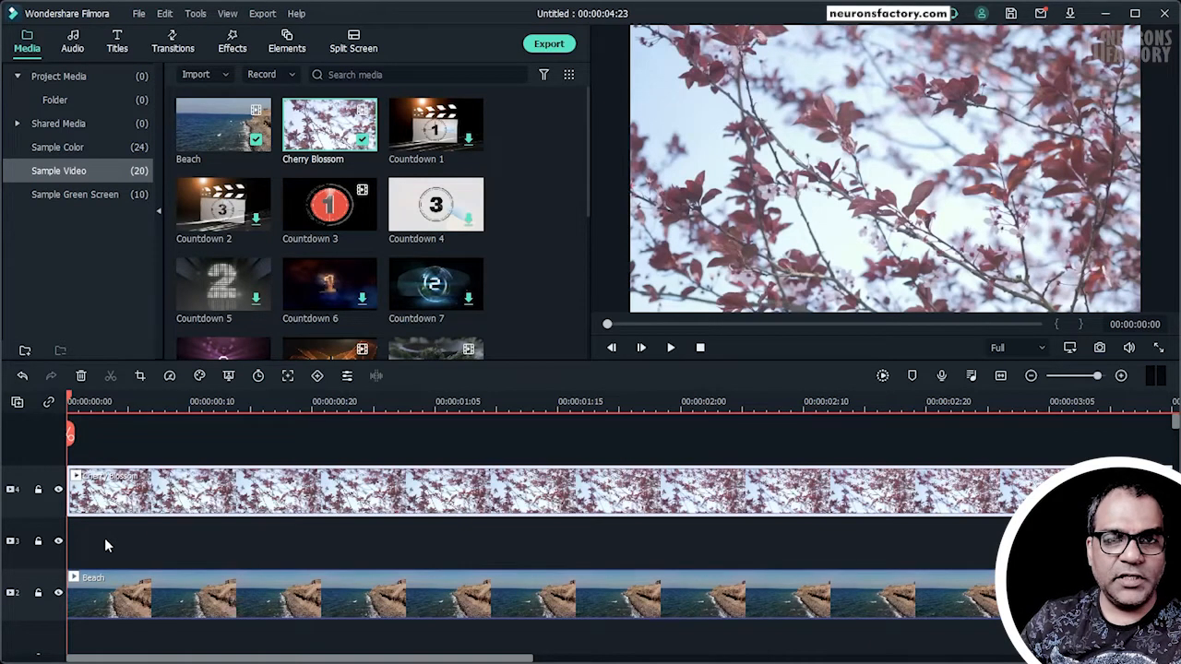
pyautogui.scroll(-2, 105, 538)
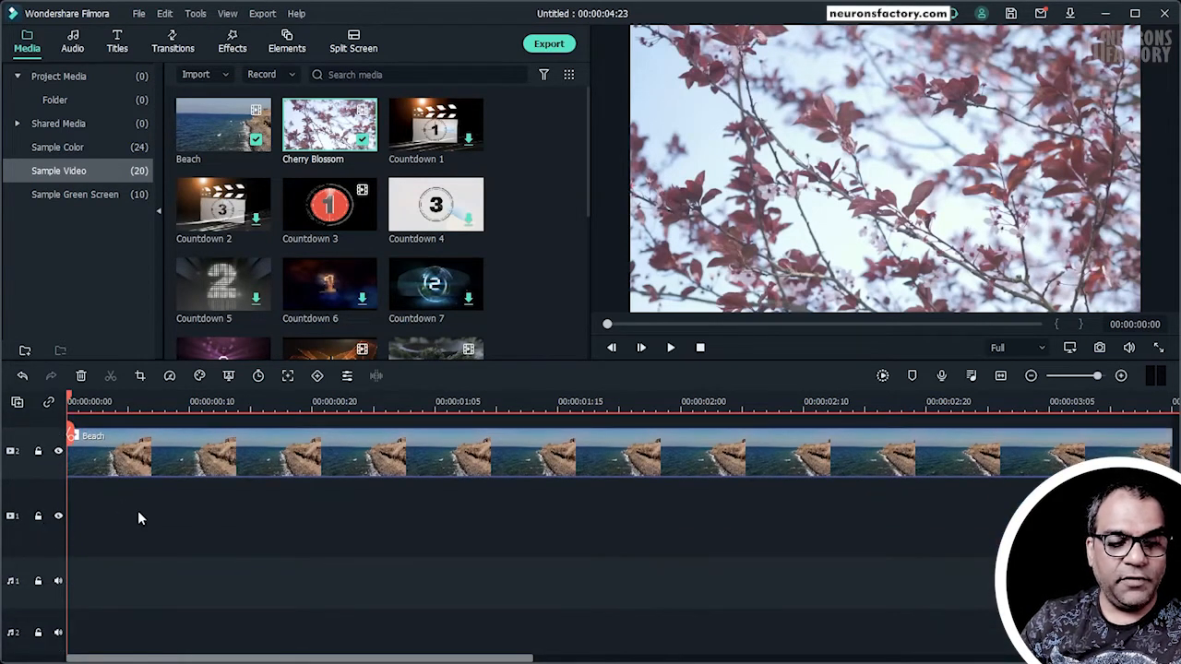
pyautogui.scroll(-1, 138, 518)
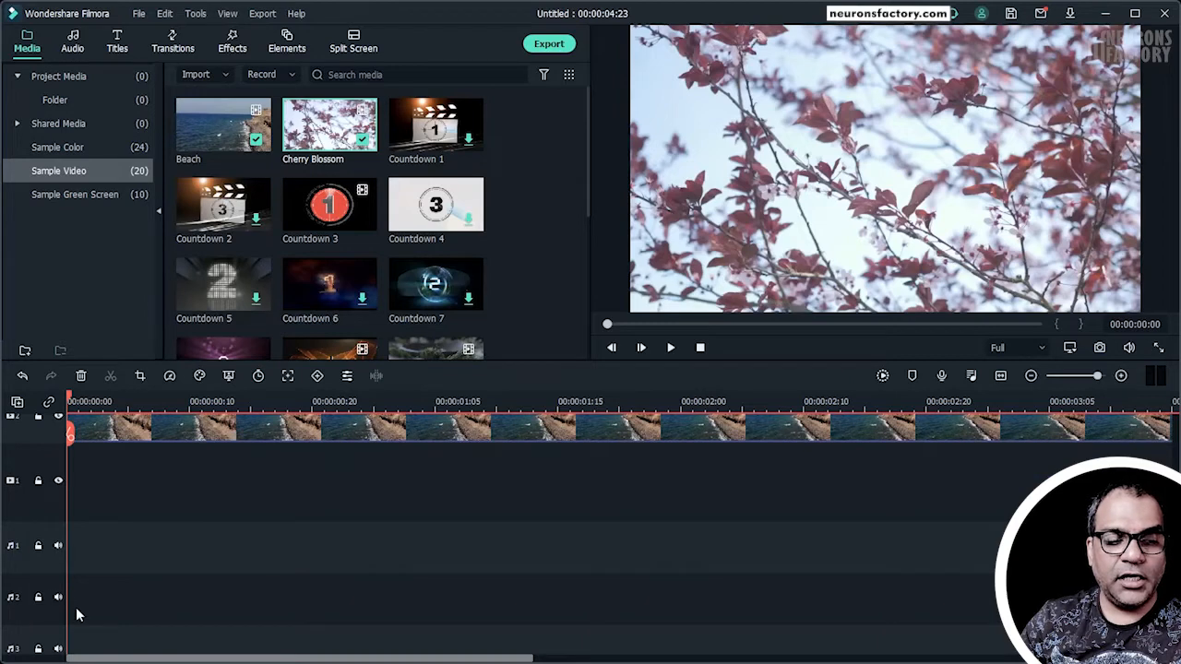
pyautogui.scroll(-1, 96, 616)
pyautogui.scroll(4, 103, 559)
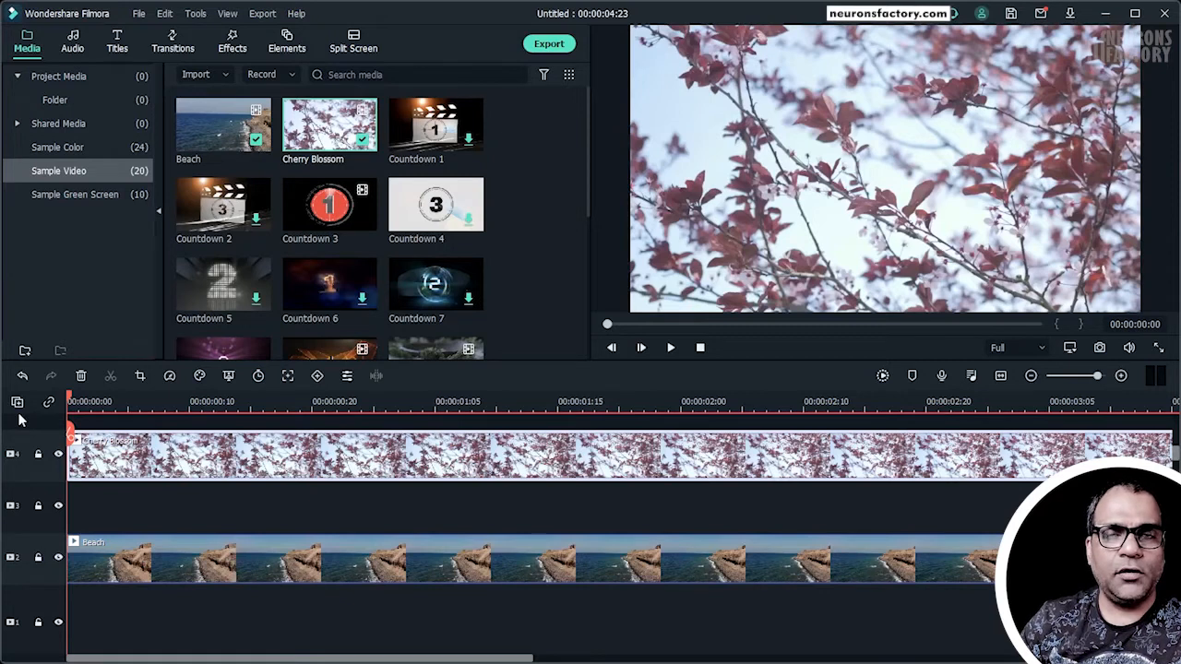
pyautogui.click(17, 402)
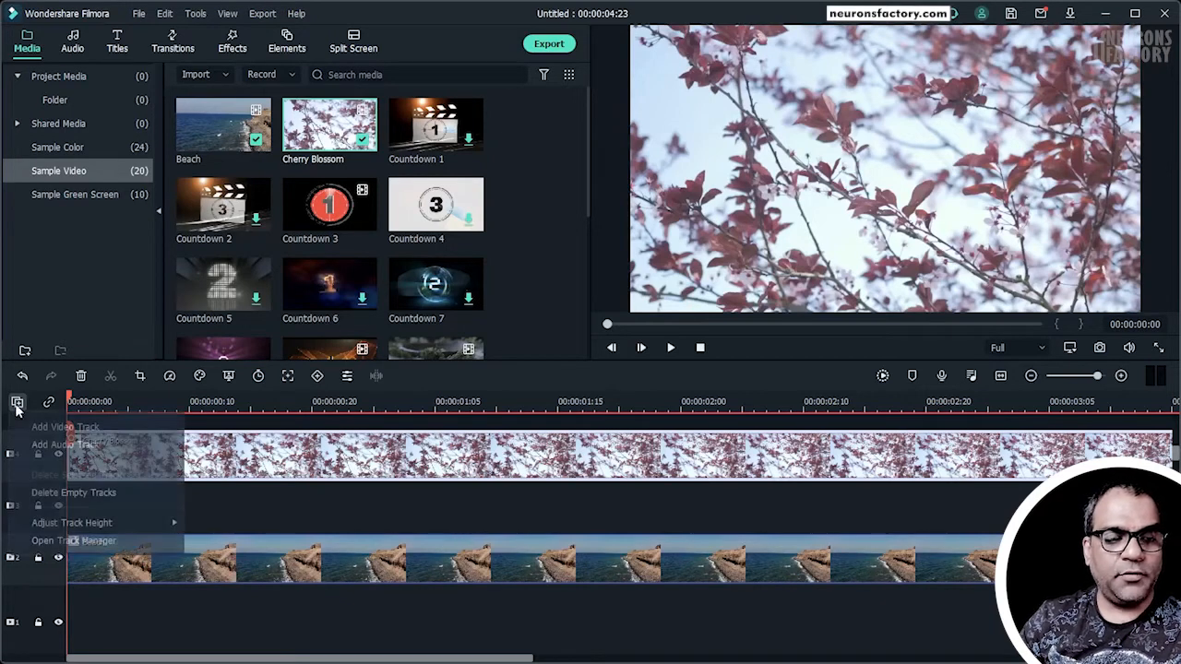
pyautogui.click(84, 494)
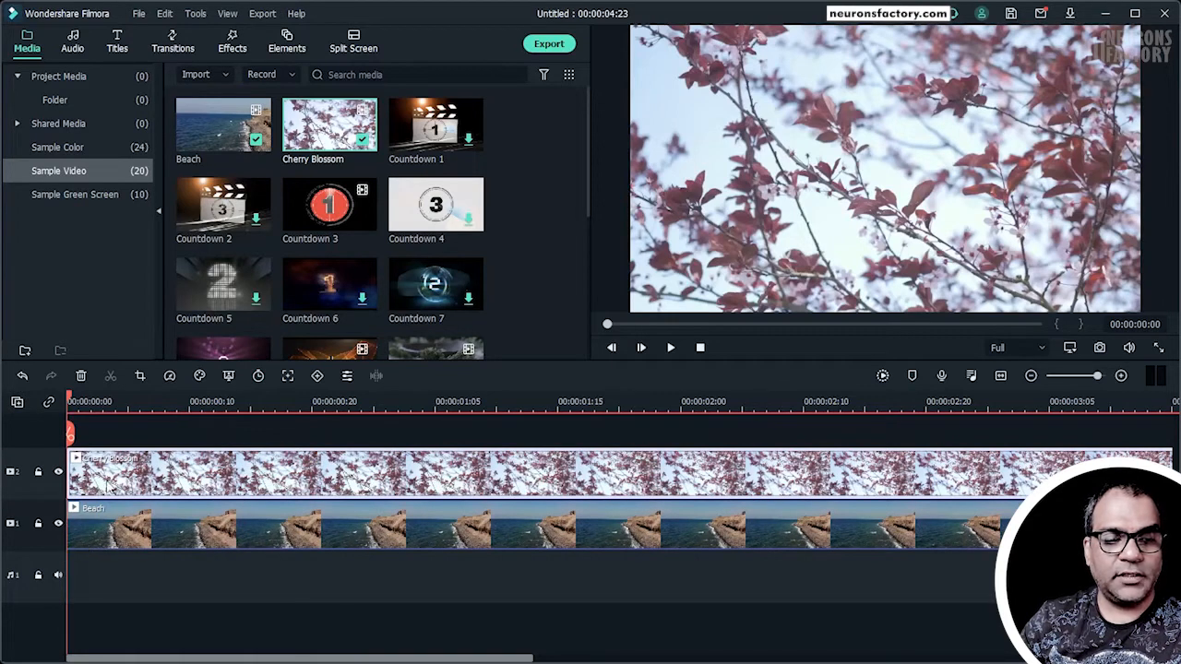
pyautogui.scroll(1, 132, 539)
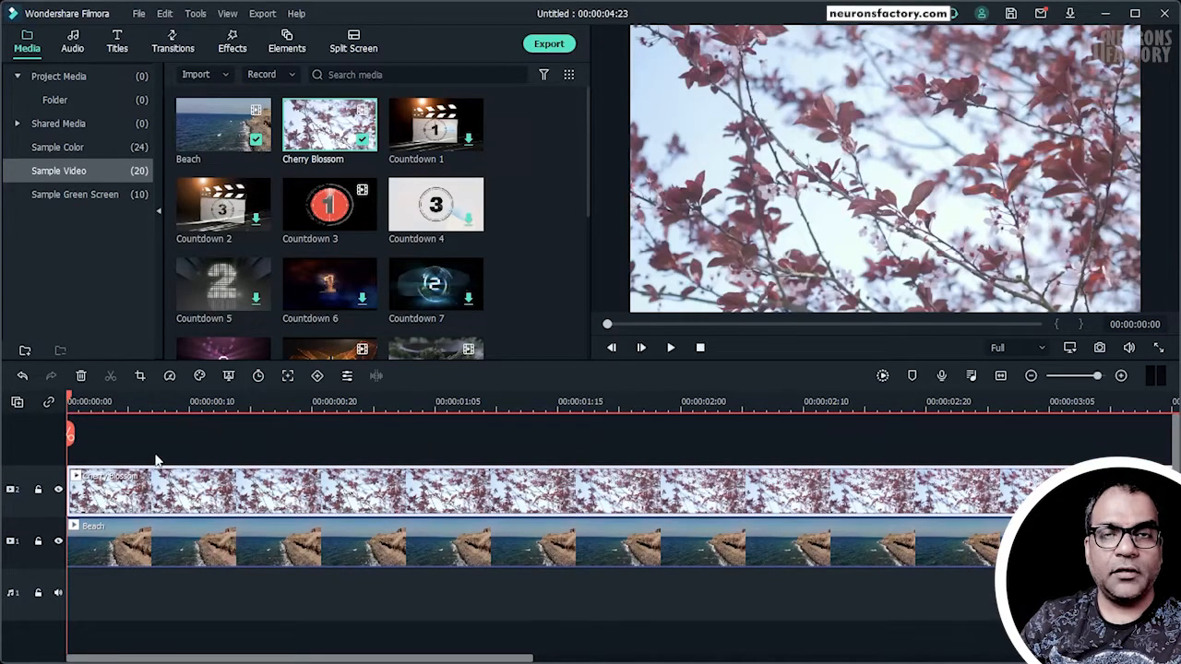
# Step: Set the height of the timeline tracks to Small
pyautogui.click(17, 401)
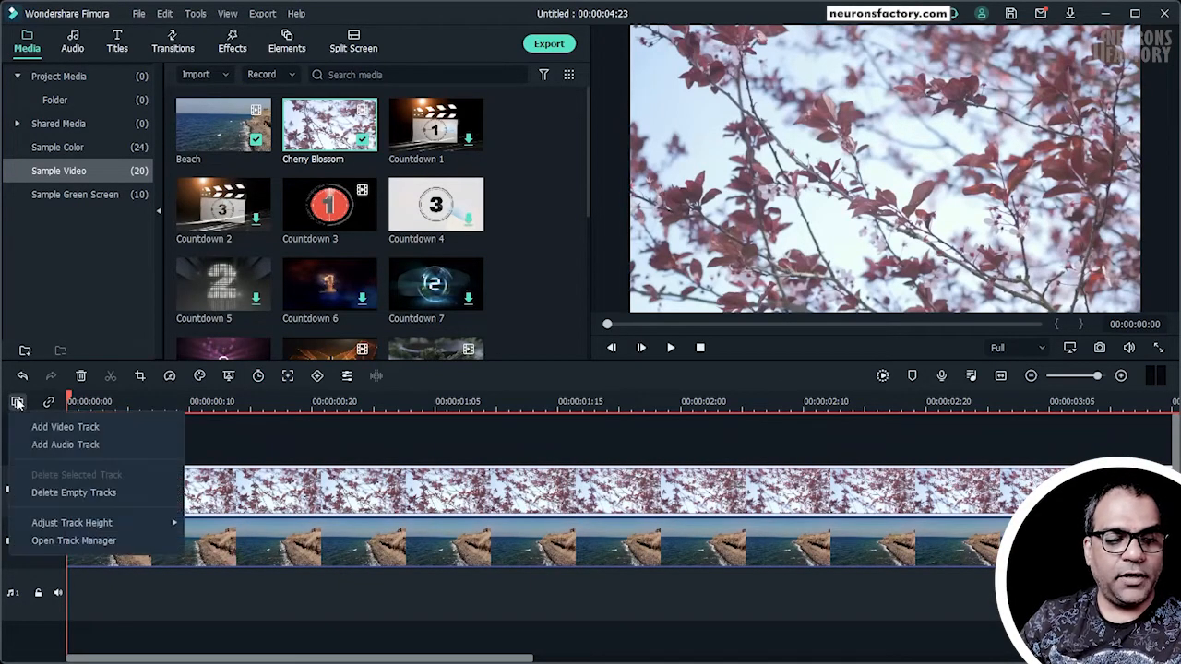
pyautogui.moveTo(61, 524)
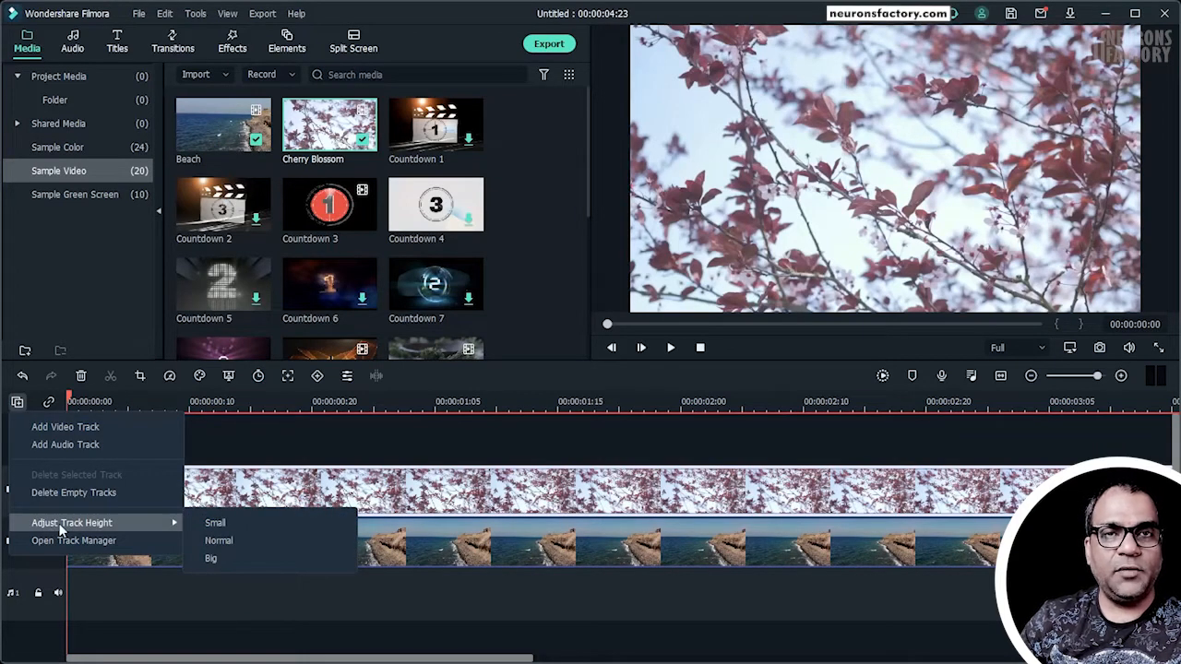
pyautogui.click(213, 523)
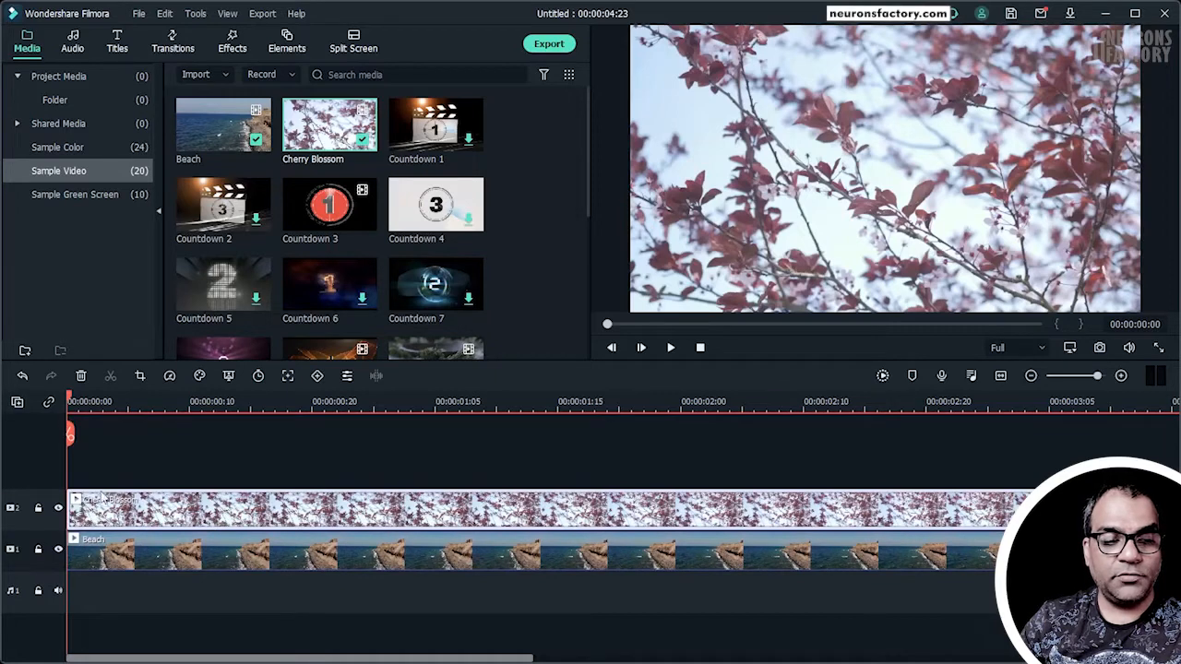
# Step: Change the timeline track height to Normal
pyautogui.rightClick(44, 521)
pyautogui.click(16, 402)
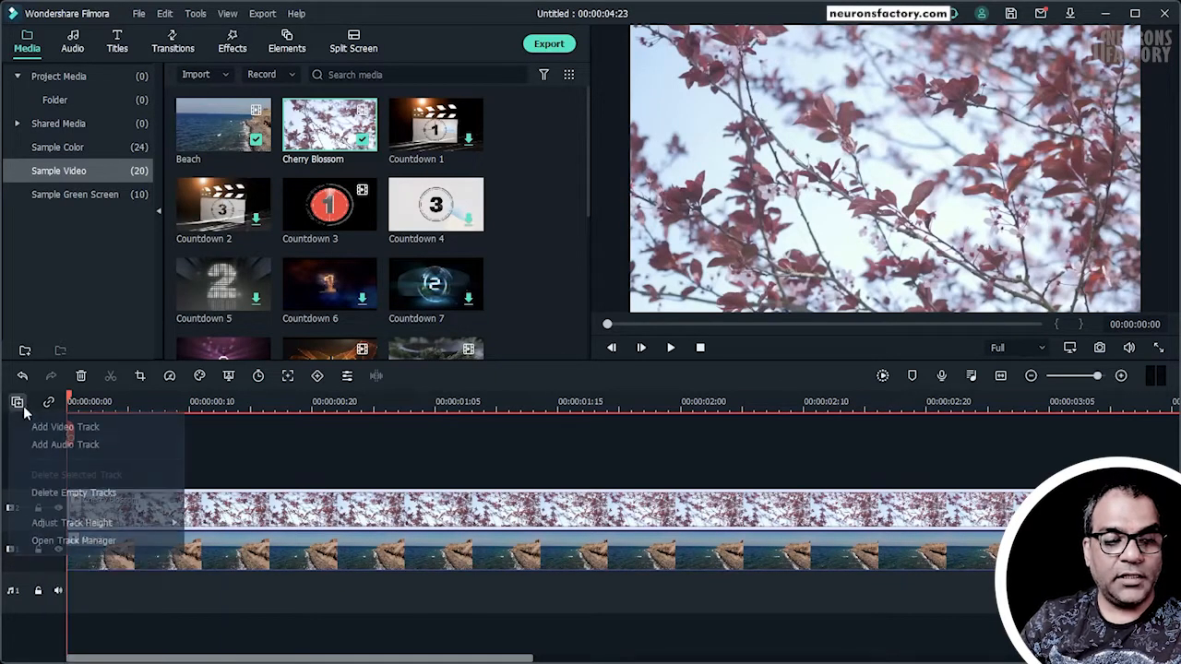
pyautogui.moveTo(112, 521)
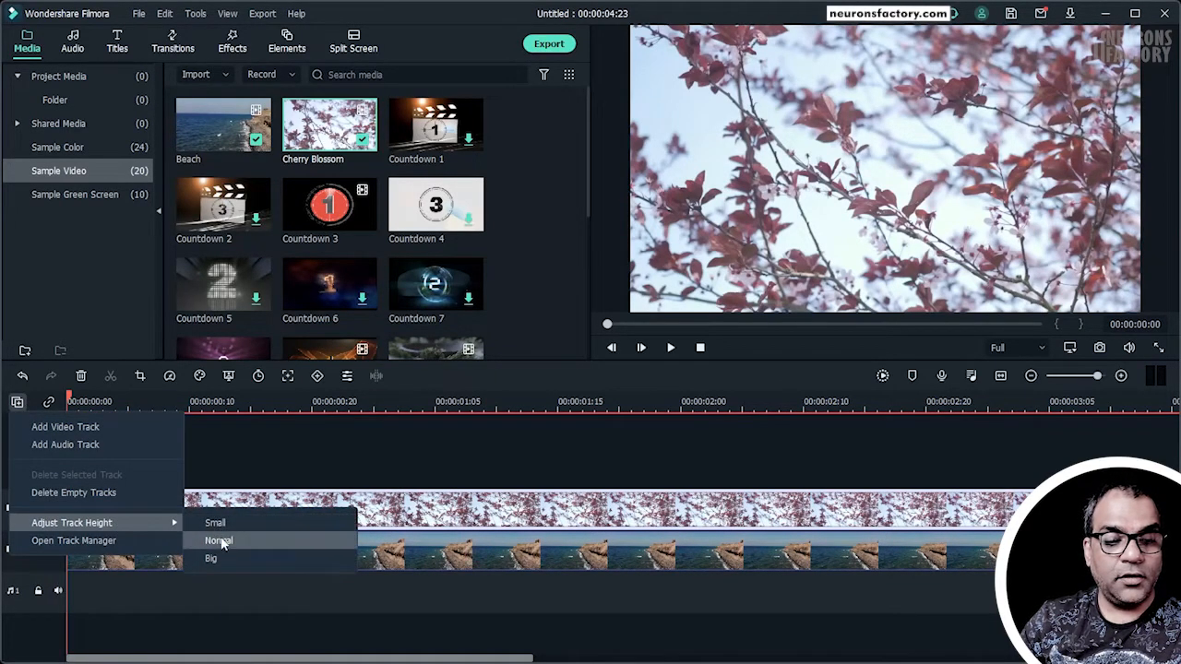
pyautogui.click(214, 543)
# Step: Change the timeline track height to Big and look over the enlarged tracks
pyautogui.click(17, 401)
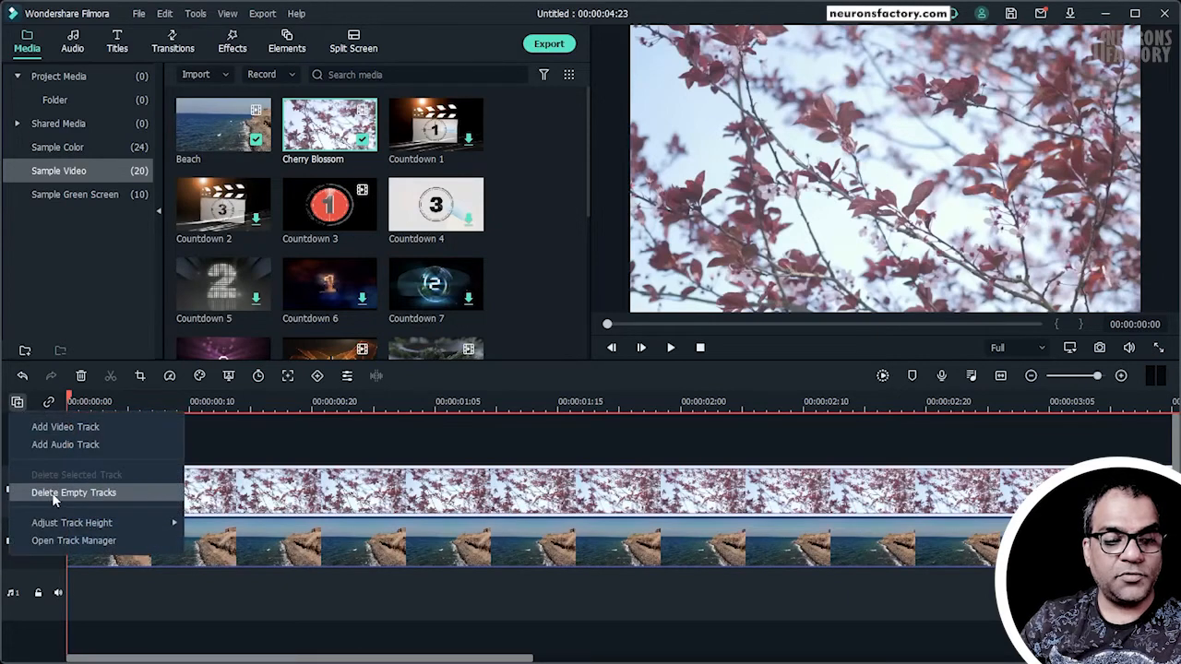
pyautogui.moveTo(139, 522)
pyautogui.click(226, 558)
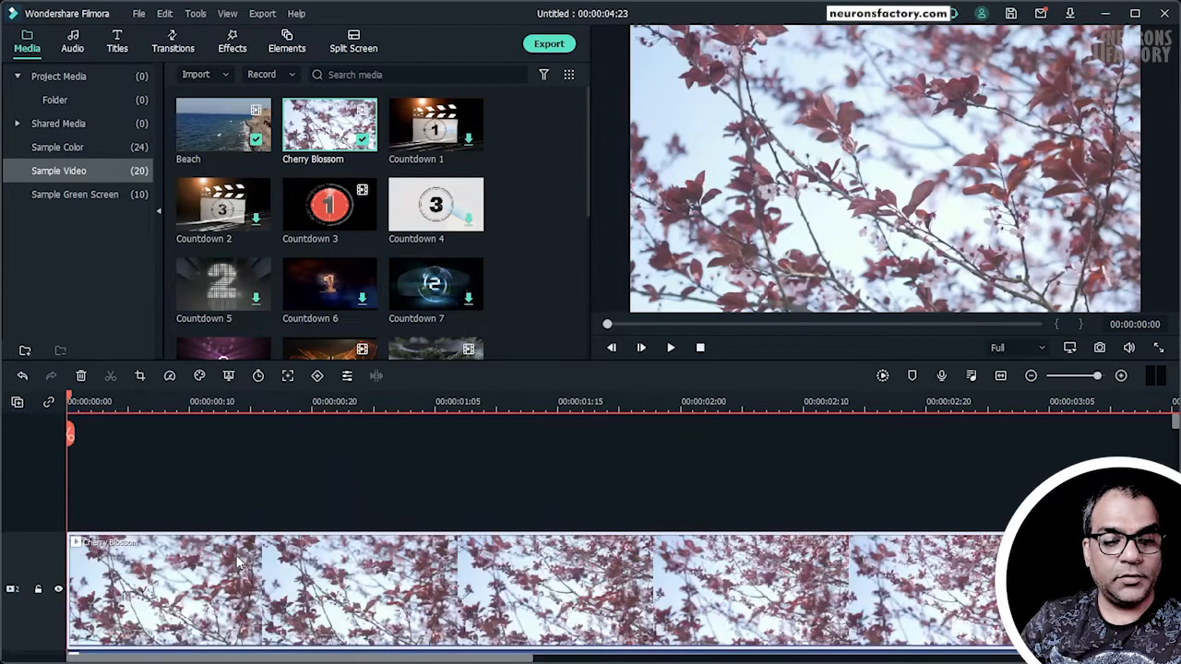
pyautogui.scroll(-3, 226, 508)
pyautogui.scroll(2, 224, 563)
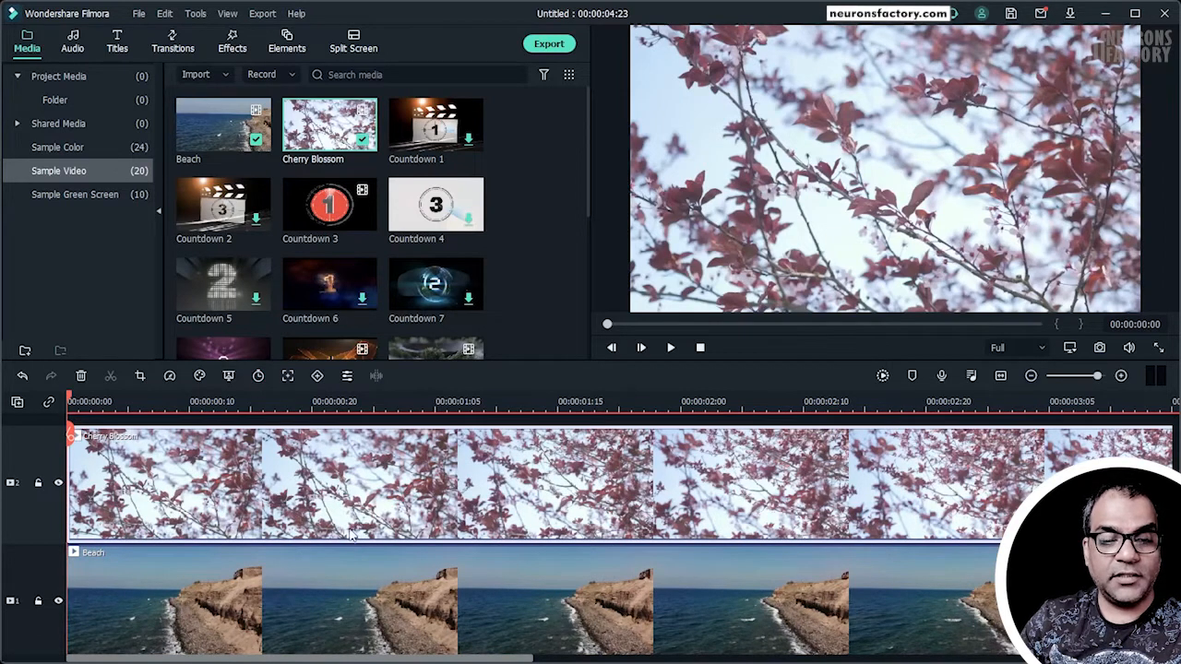
pyautogui.scroll(-1, 191, 535)
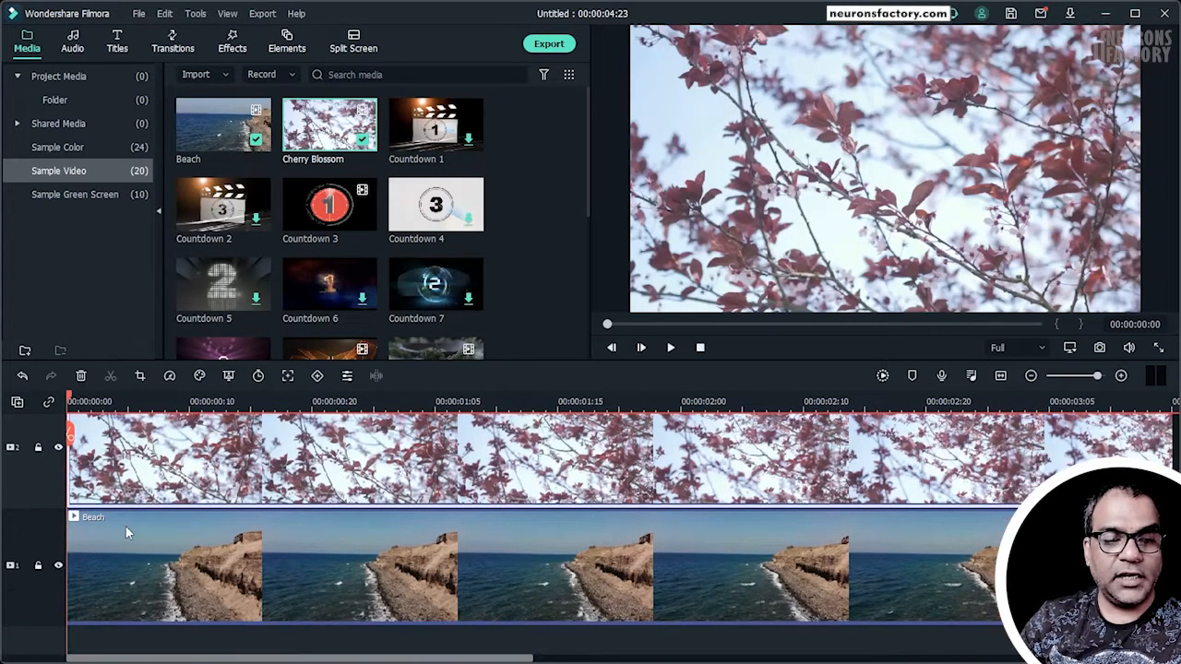
pyautogui.scroll(1, 125, 526)
# Step: Set the timeline track height back to Small
pyautogui.click(18, 403)
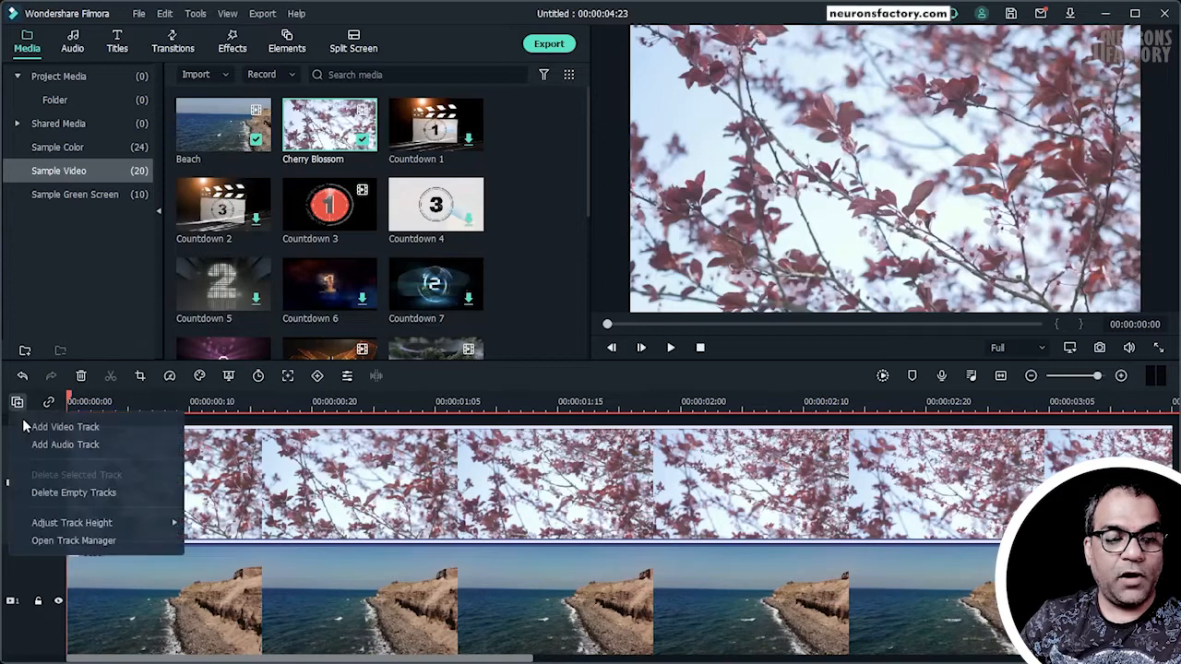
pyautogui.moveTo(166, 524)
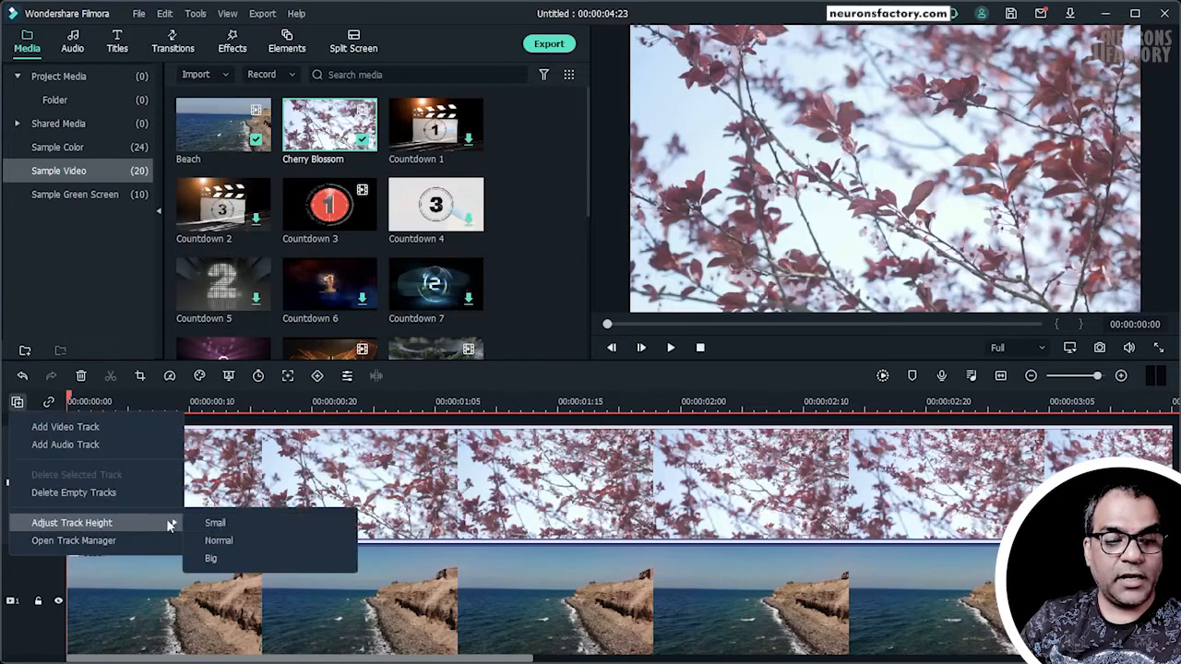
pyautogui.click(234, 525)
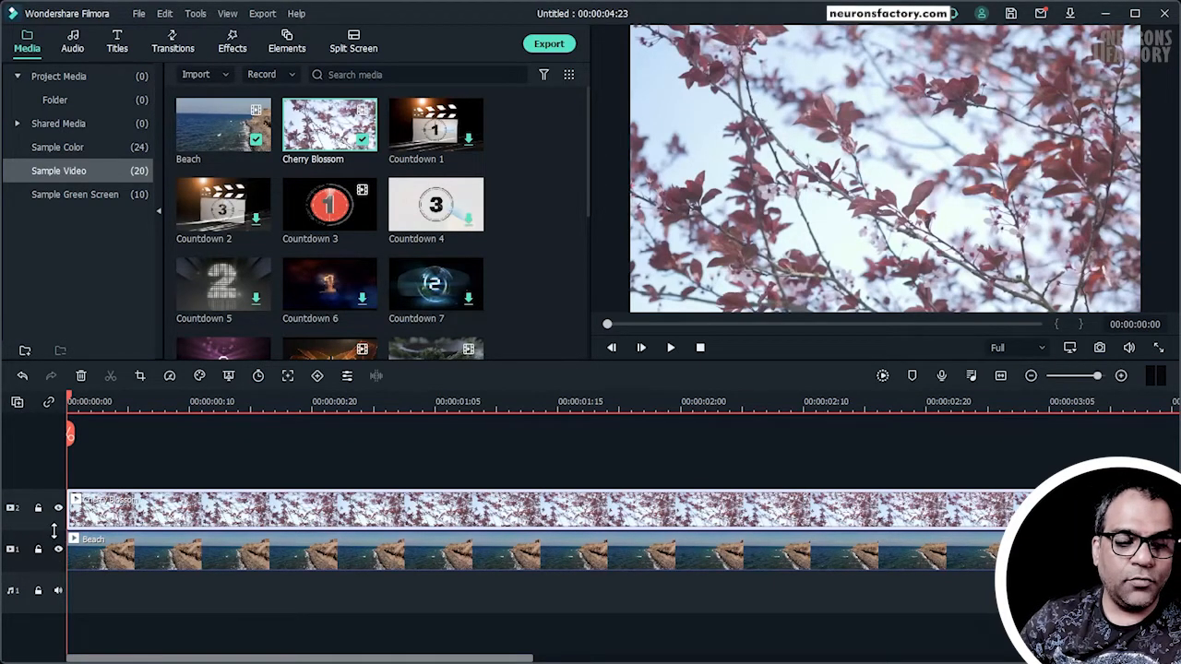
# Step: Manually enlarge video tracks 1 and 2 one at a time, and shrink both back to the small height
pyautogui.moveTo(53, 533); pyautogui.dragTo(55, 498)
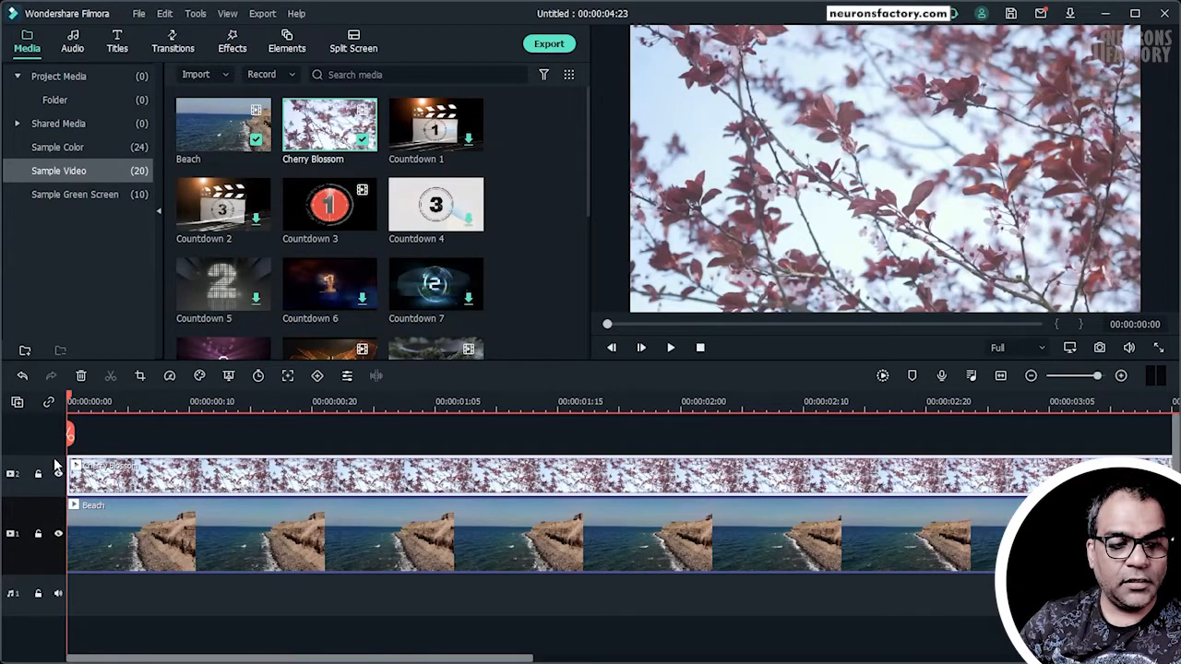
pyautogui.moveTo(56, 421); pyautogui.dragTo(56, 421)
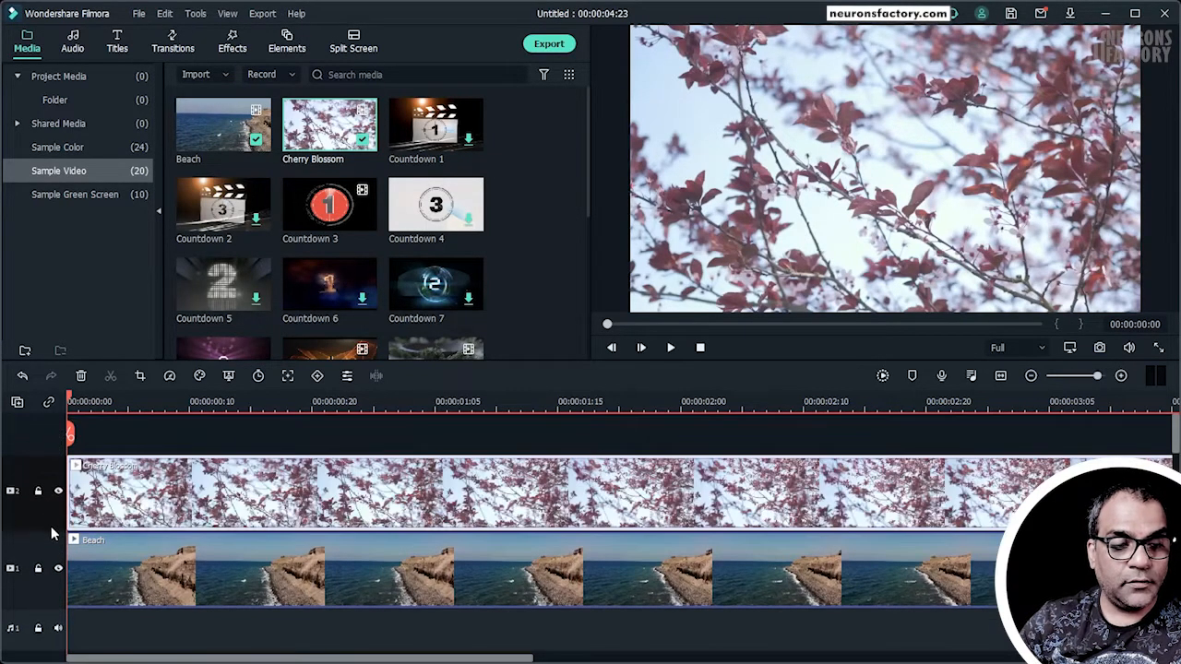
pyautogui.moveTo(55, 532); pyautogui.dragTo(51, 585)
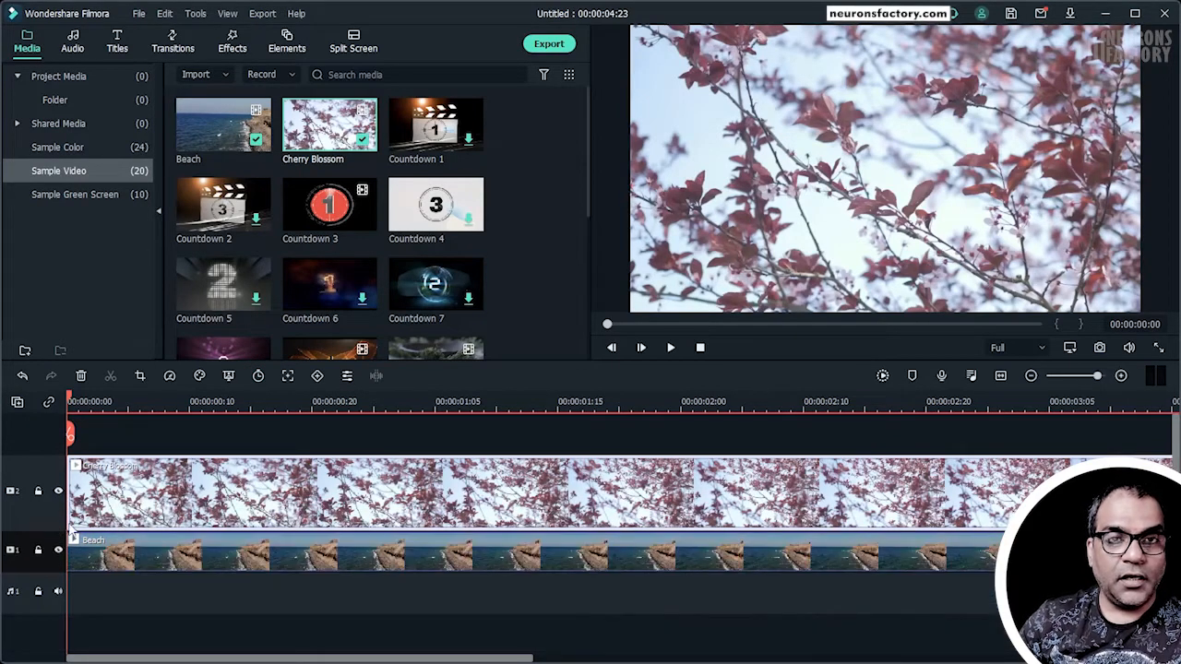
pyautogui.moveTo(45, 455); pyautogui.dragTo(46, 491)
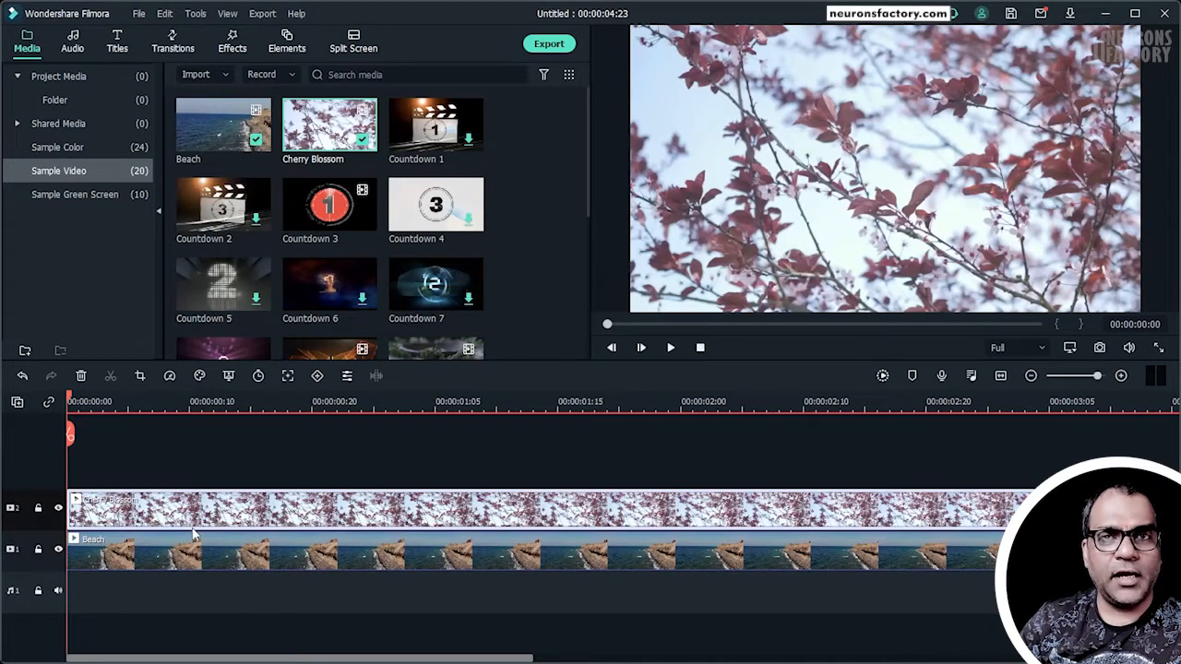
# Step: Open the Track Manager and set it to add 5 video tracks placed above track 2
pyautogui.click(17, 403)
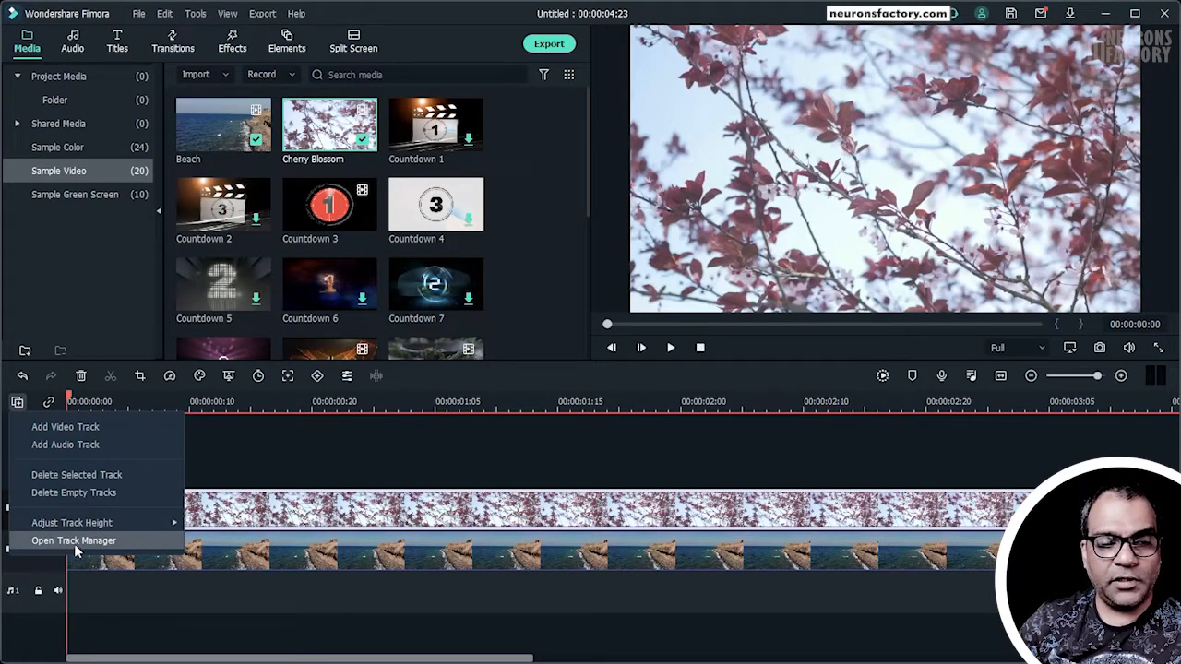
pyautogui.click(198, 431)
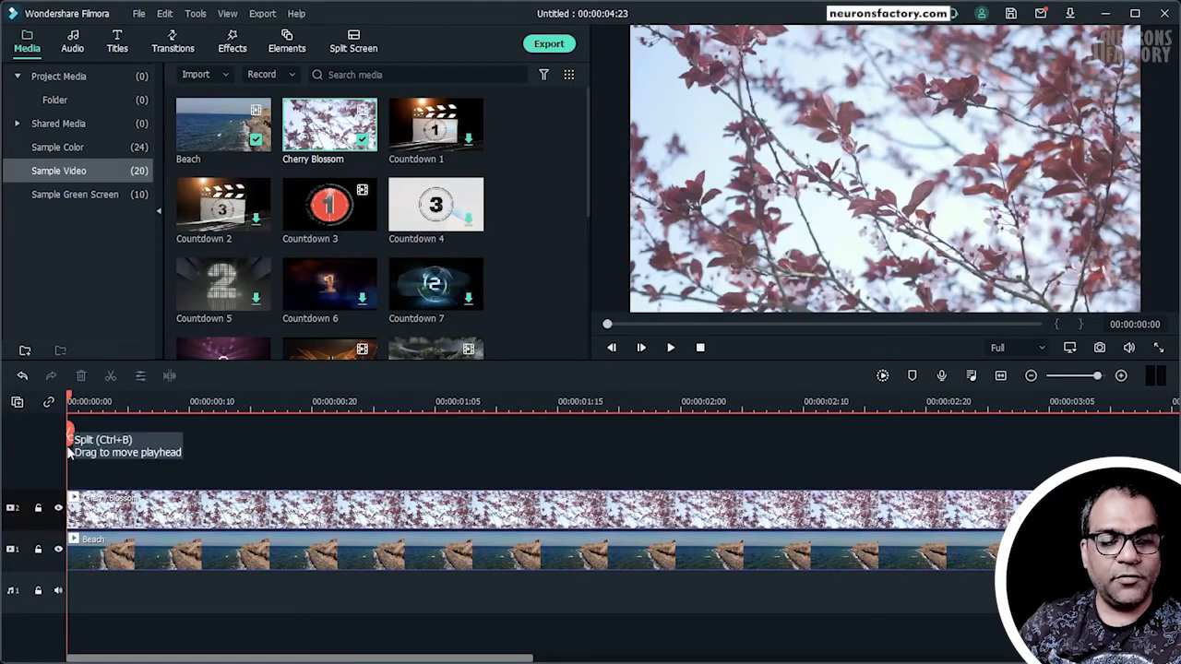
pyautogui.click(16, 403)
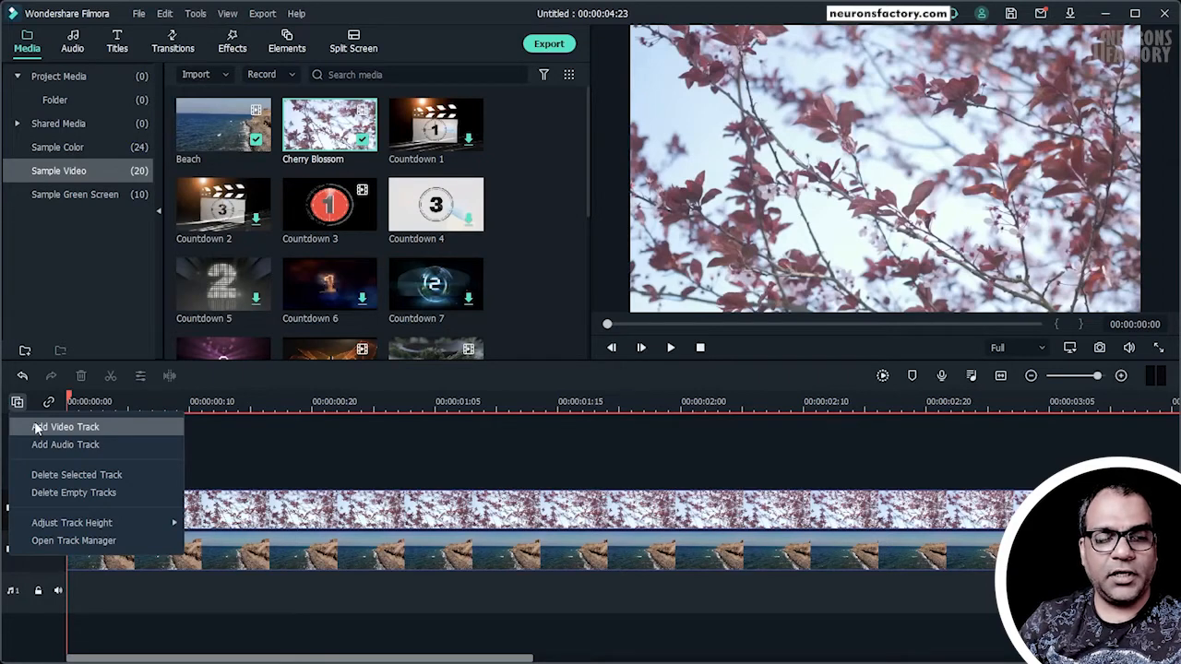
pyautogui.click(64, 543)
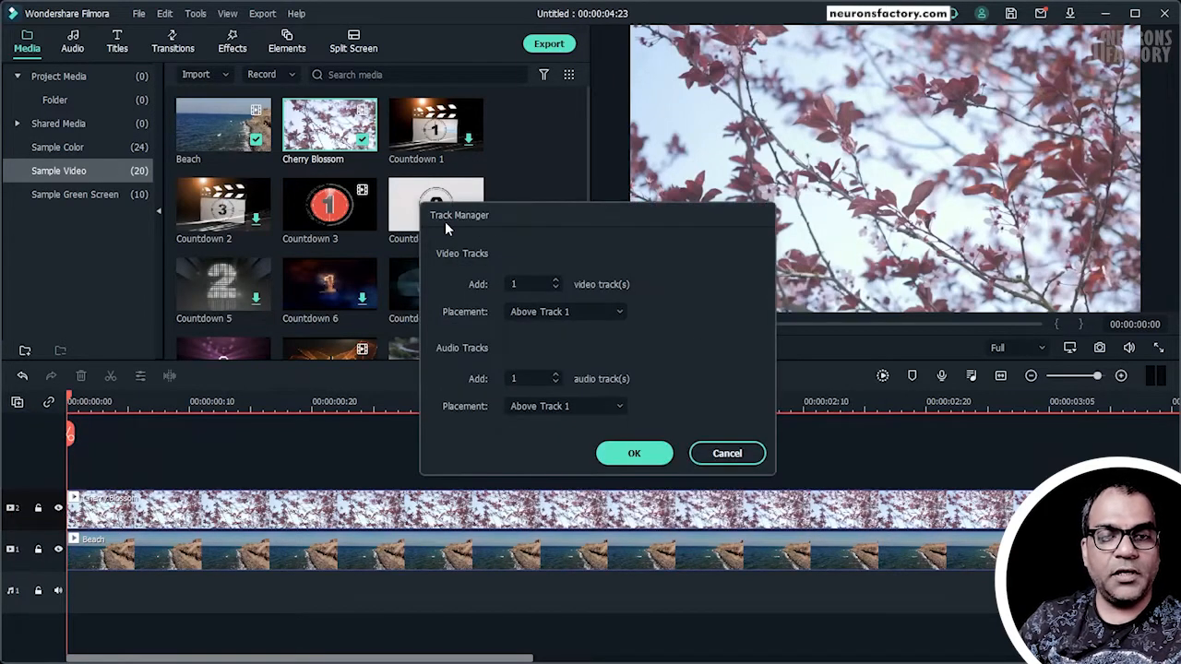
pyautogui.click(556, 280)
pyautogui.click(556, 281)
pyautogui.click(557, 280)
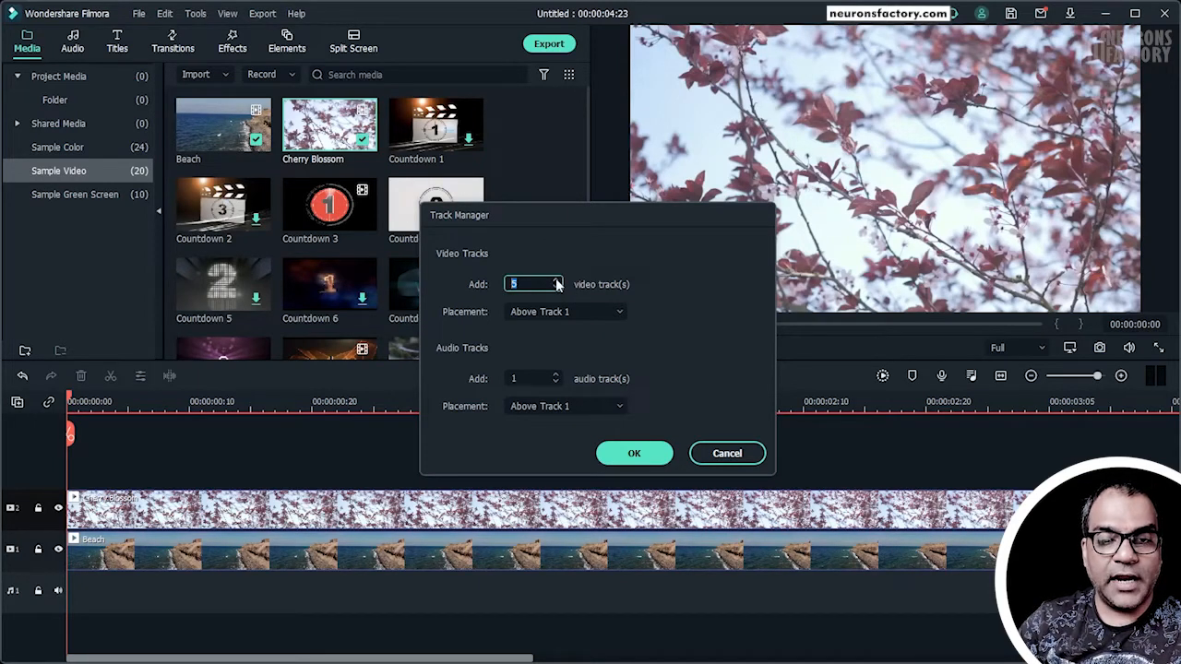
pyautogui.click(544, 315)
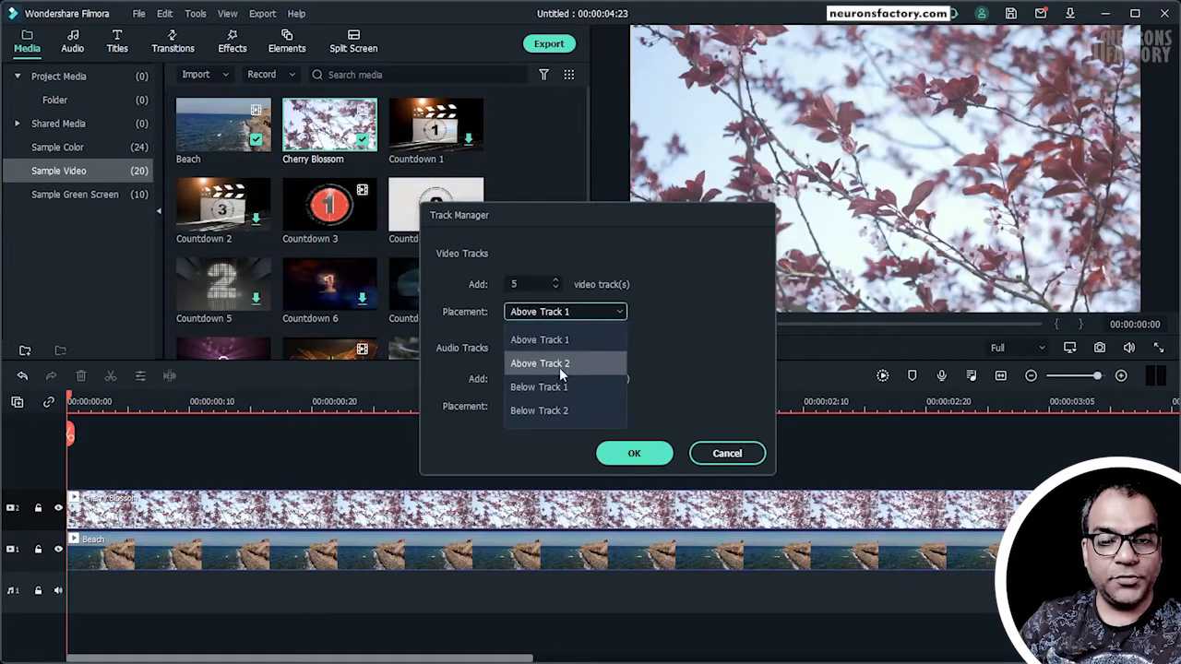
pyautogui.click(559, 365)
pyautogui.click(531, 313)
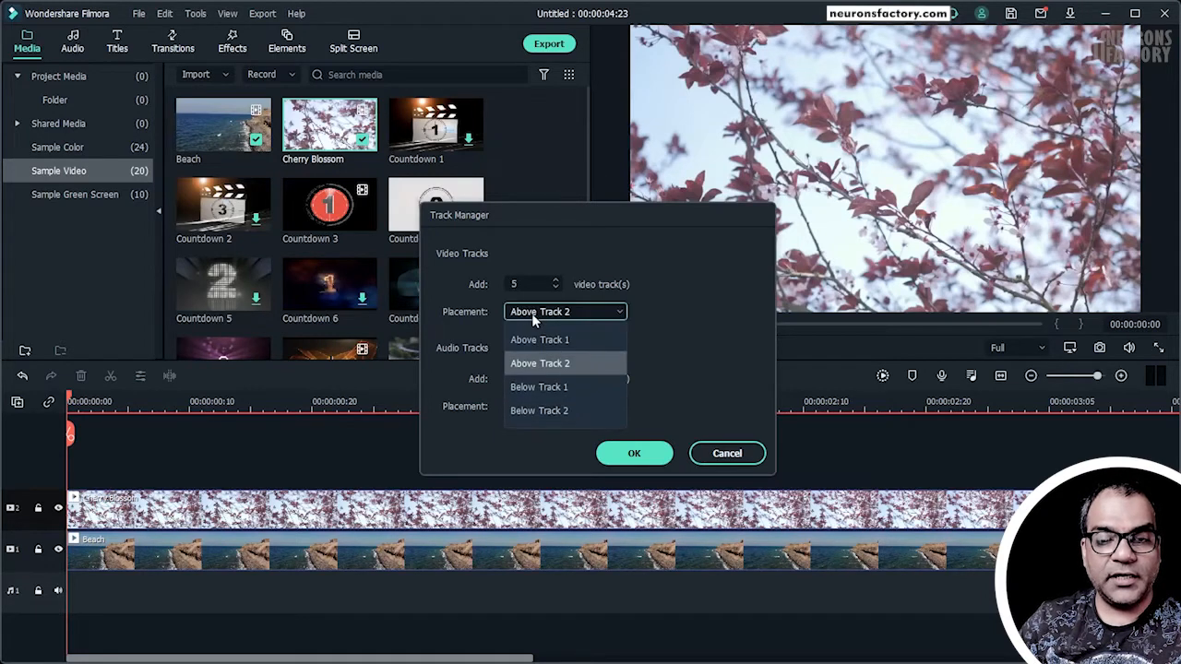
pyautogui.click(557, 365)
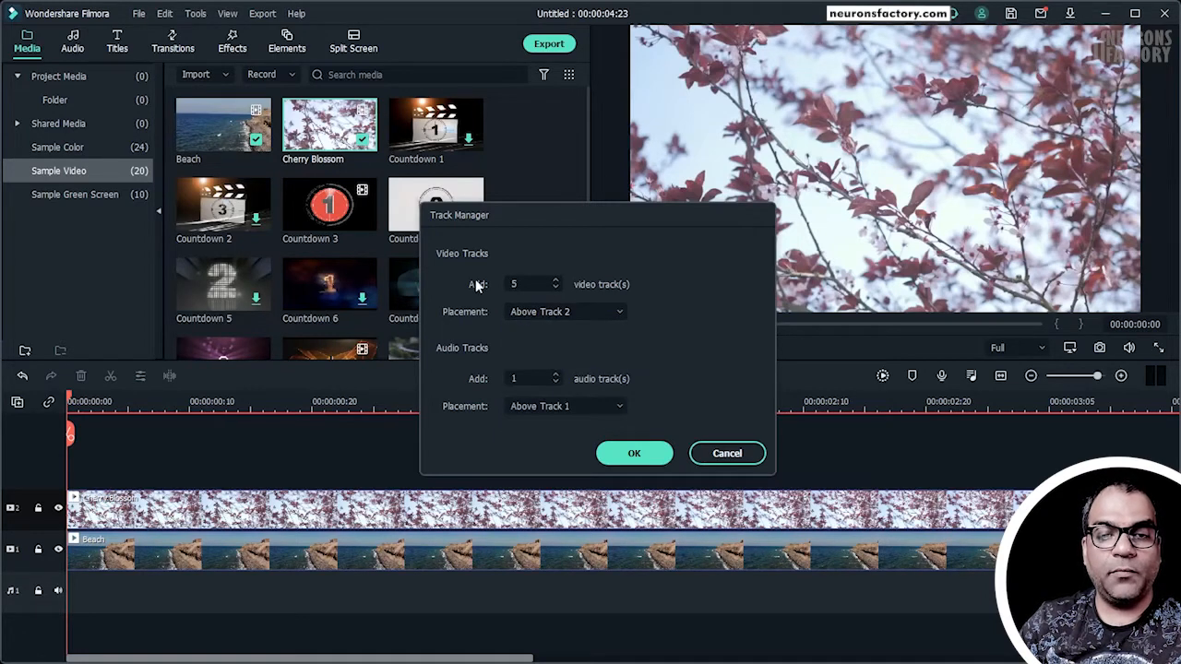
# Step: Set the Track Manager to add 2 audio tracks placed below track 1
pyautogui.click(555, 375)
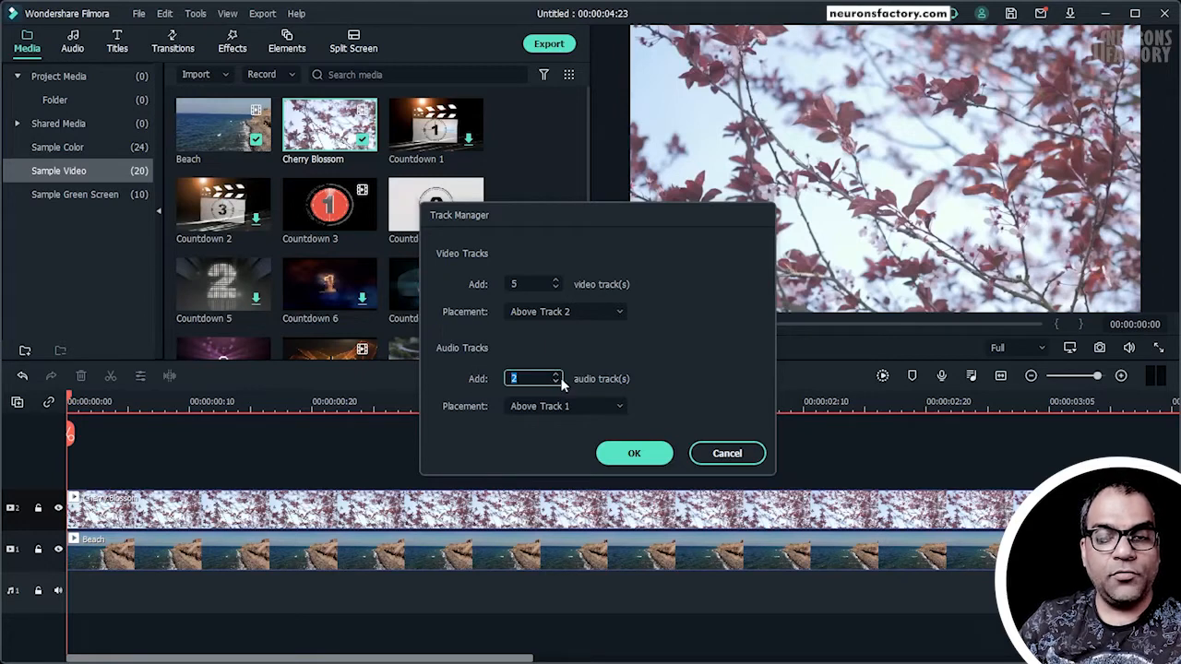
pyautogui.click(539, 409)
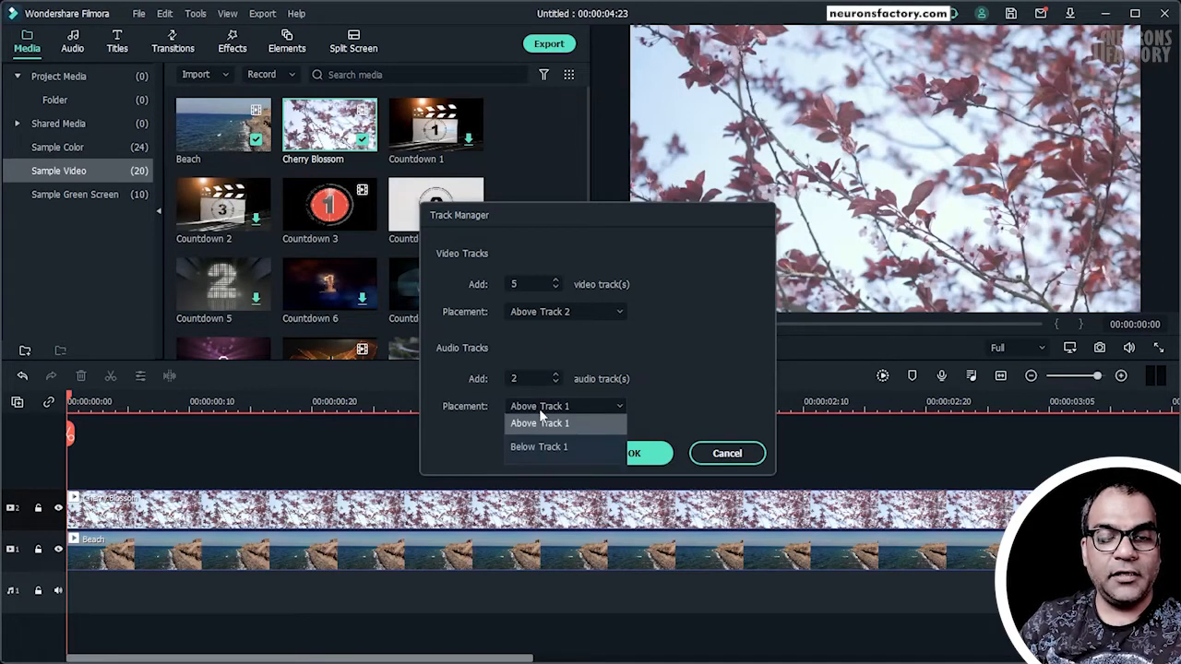
pyautogui.click(567, 457)
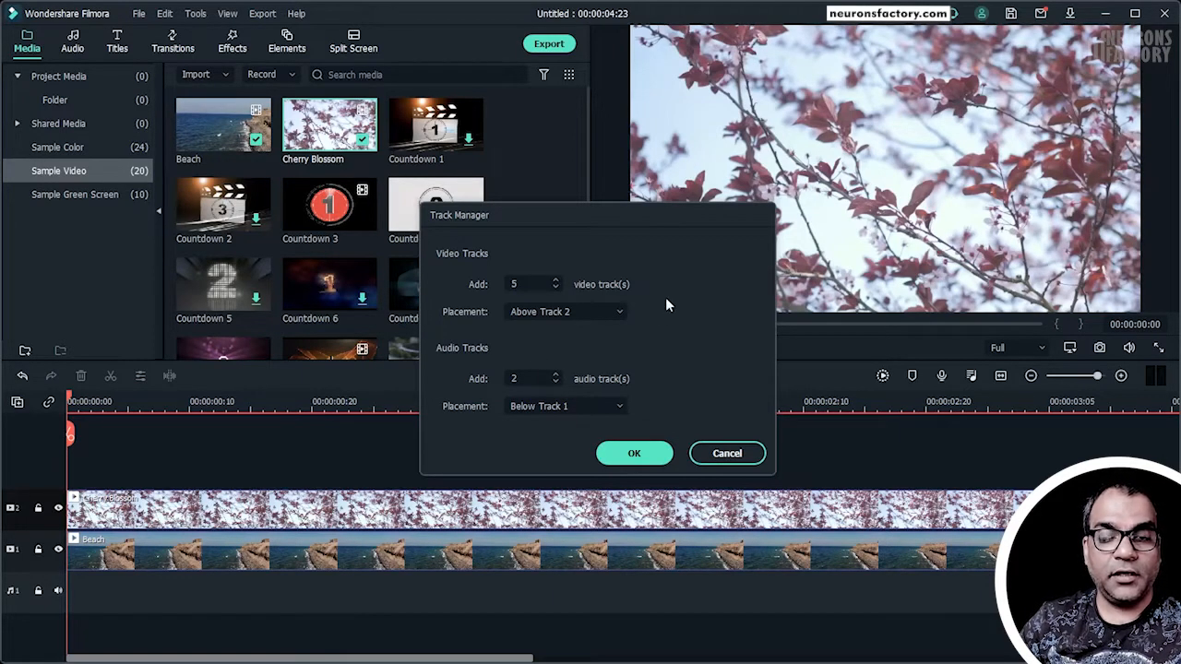
# Step: Apply the Track Manager settings to add the video and audio tracks, and delete all empty tracks from the timeline
pyautogui.click(627, 457)
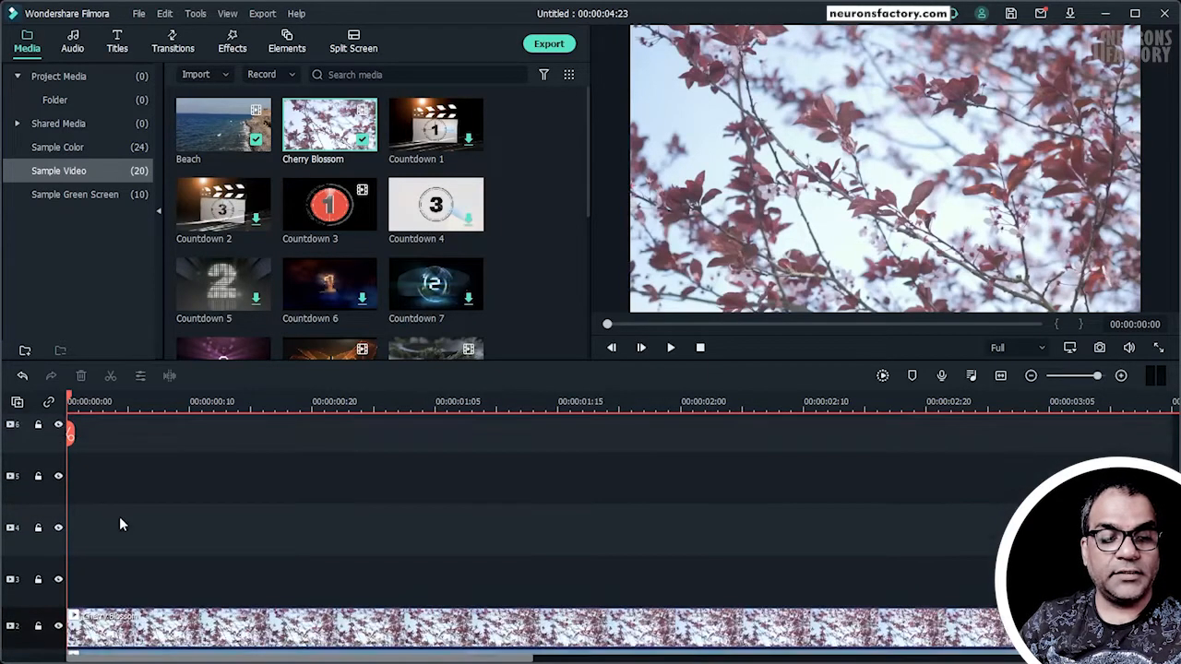
pyautogui.scroll(-2, 125, 519)
pyautogui.scroll(4, 128, 520)
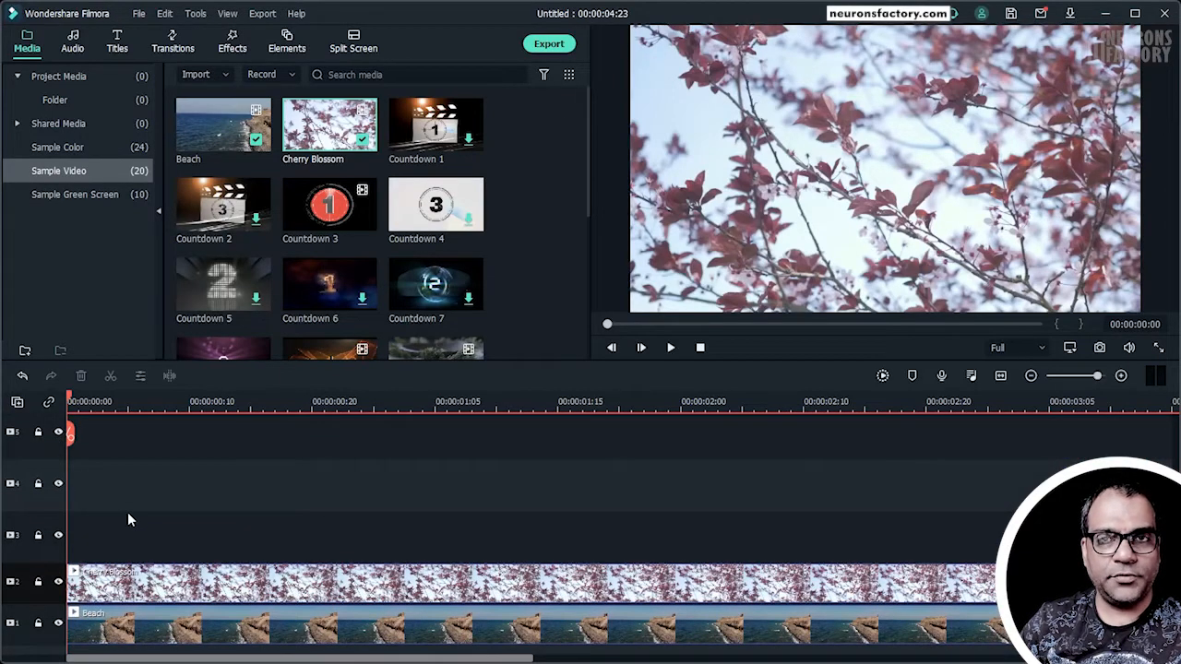
pyautogui.click(17, 403)
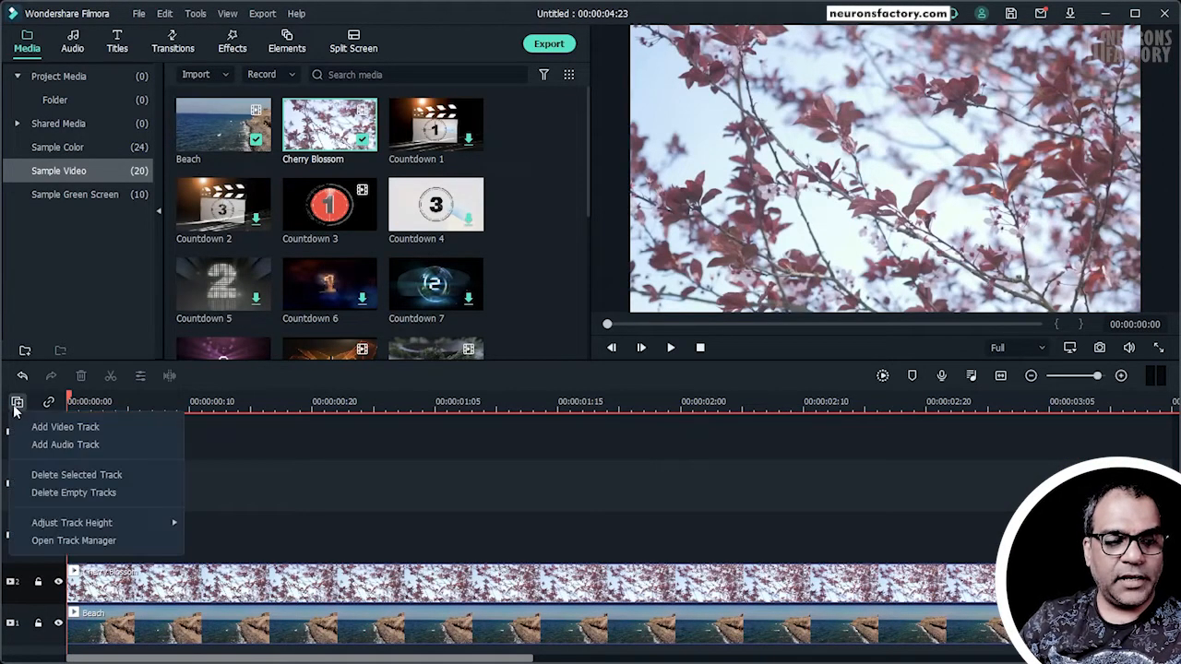
pyautogui.click(95, 493)
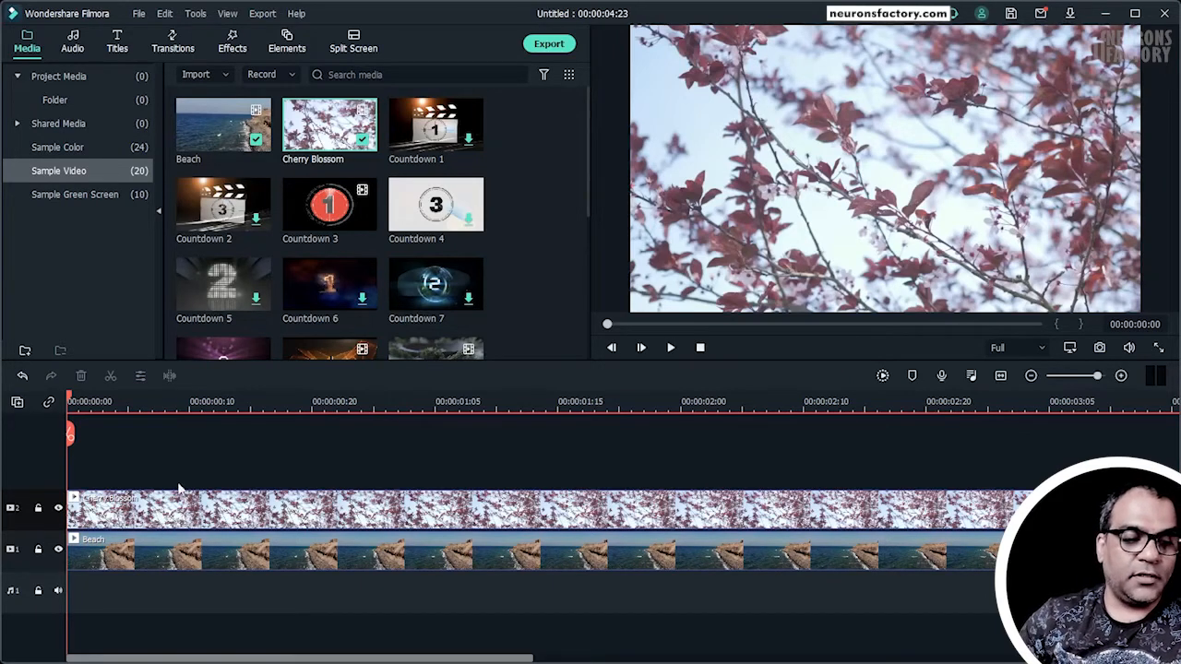
# Step: Download the Countdown 7 sample clip by placing it at the timeline start on a new video track above Cherry Blossom
pyautogui.moveTo(434, 286); pyautogui.dragTo(83, 498)
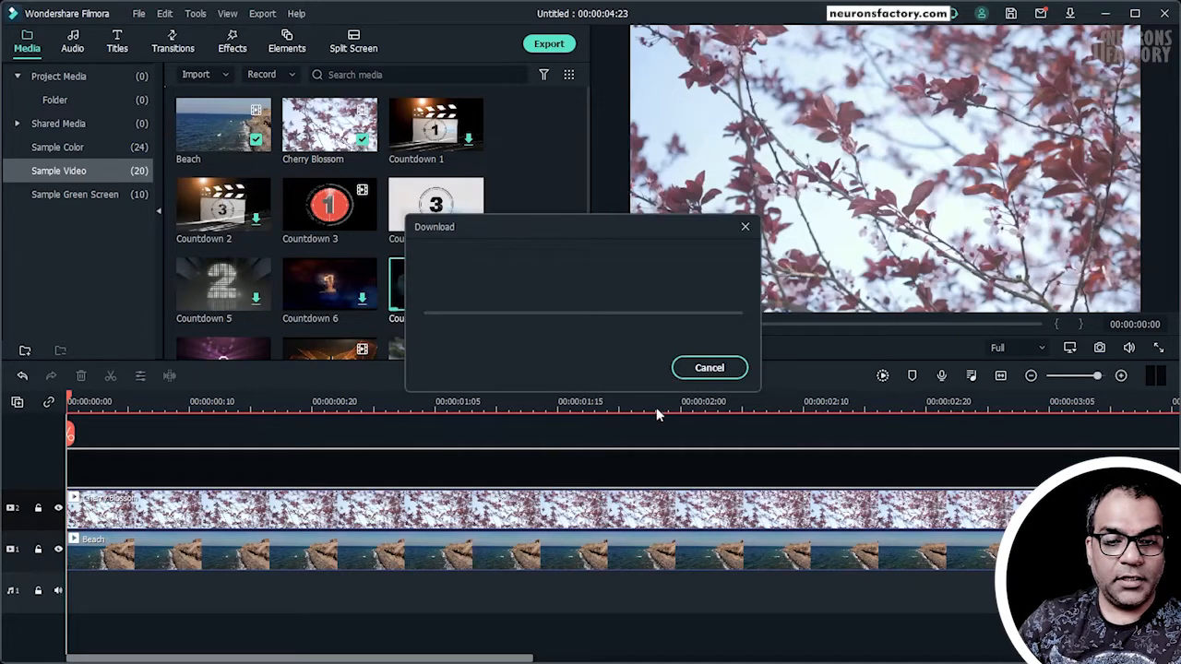
pyautogui.click(661, 368)
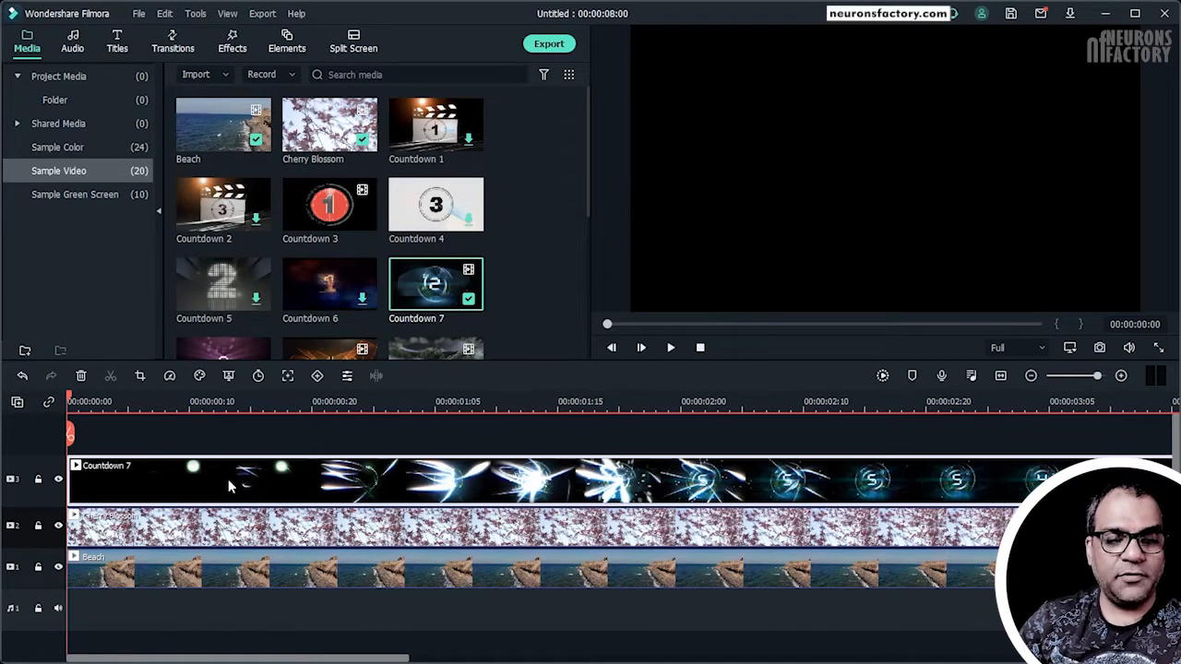
# Step: Try moving the Countdown 7 and Cherry Blossom clips up one track each to free video track 2, and undo the moves
pyautogui.moveTo(228, 479); pyautogui.dragTo(227, 458)
pyautogui.click(177, 577)
pyautogui.moveTo(178, 575); pyautogui.dragTo(182, 534)
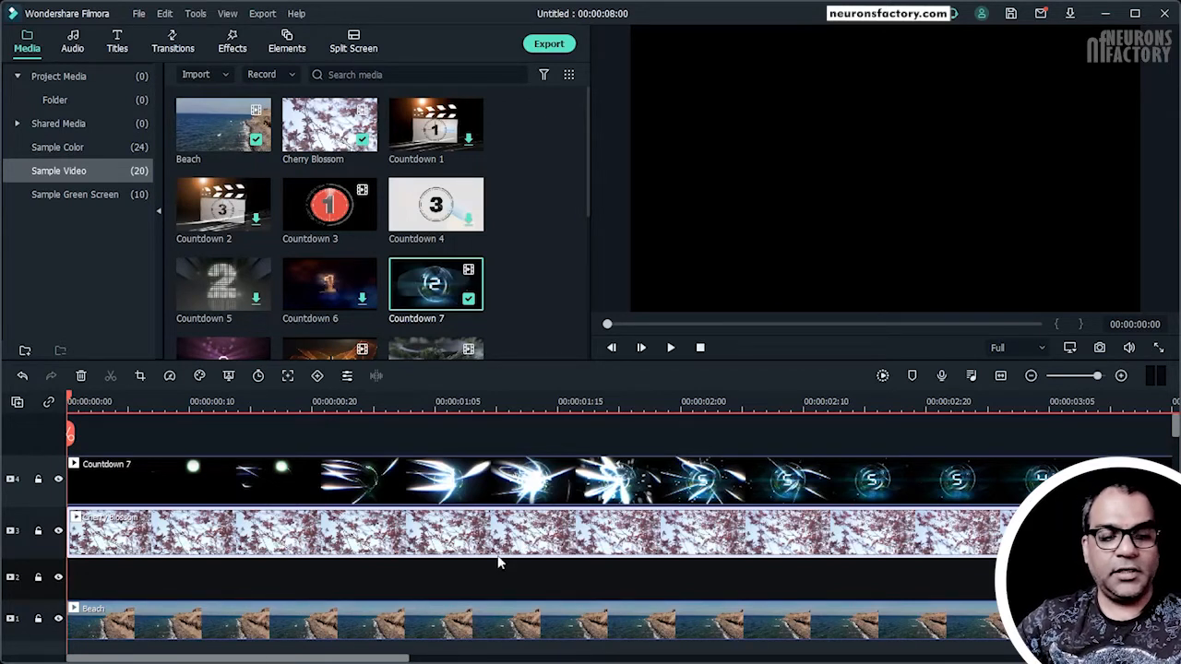
pyautogui.hotkey('ctrl', 'z')
pyautogui.hotkey('ctrl', 'z')
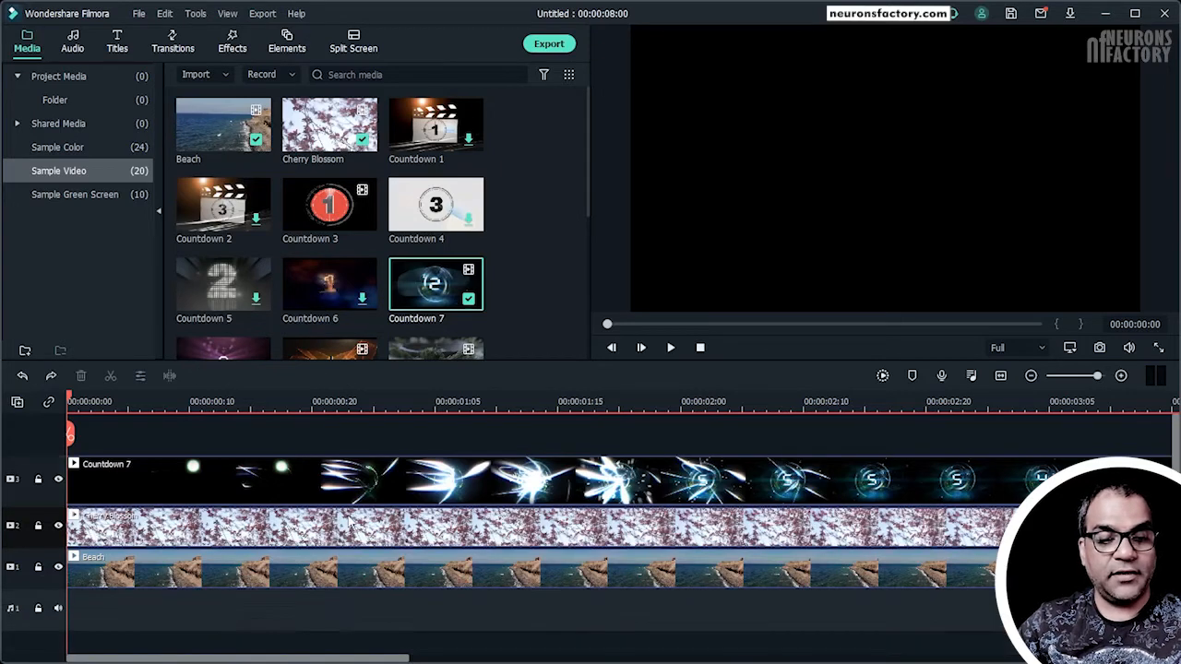
# Step: Use the Track Manager to add 1 video track above track 1 and 0 audio tracks
pyautogui.click(107, 572)
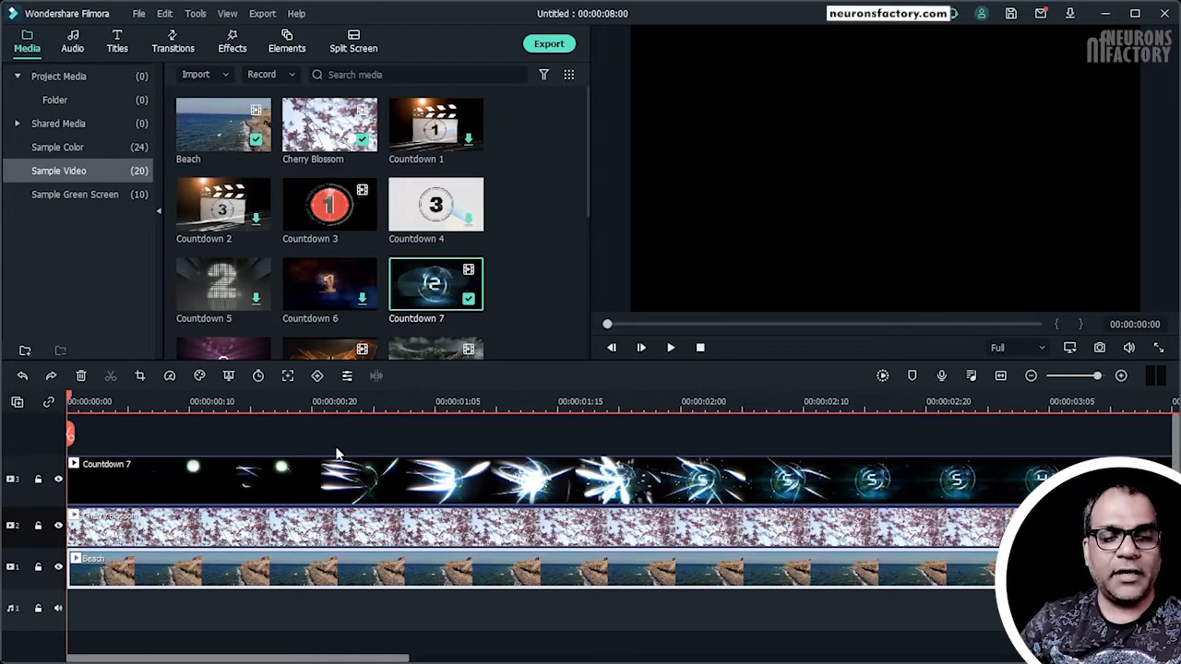
pyautogui.click(18, 404)
pyautogui.click(111, 541)
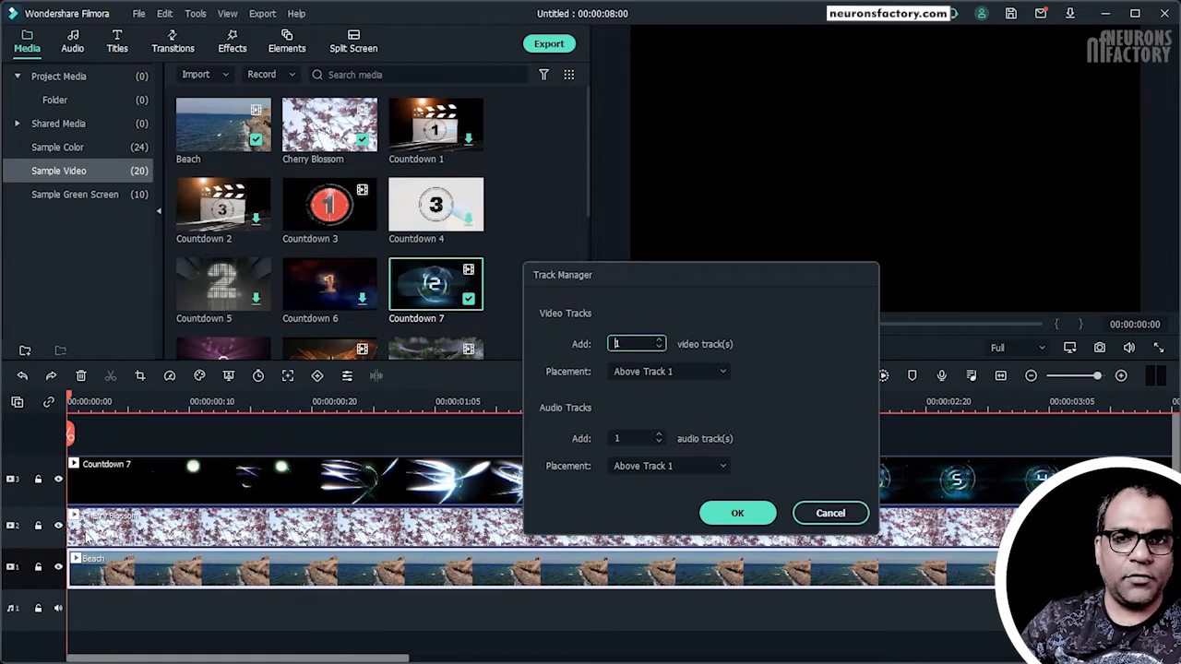
pyautogui.click(653, 372)
pyautogui.click(657, 400)
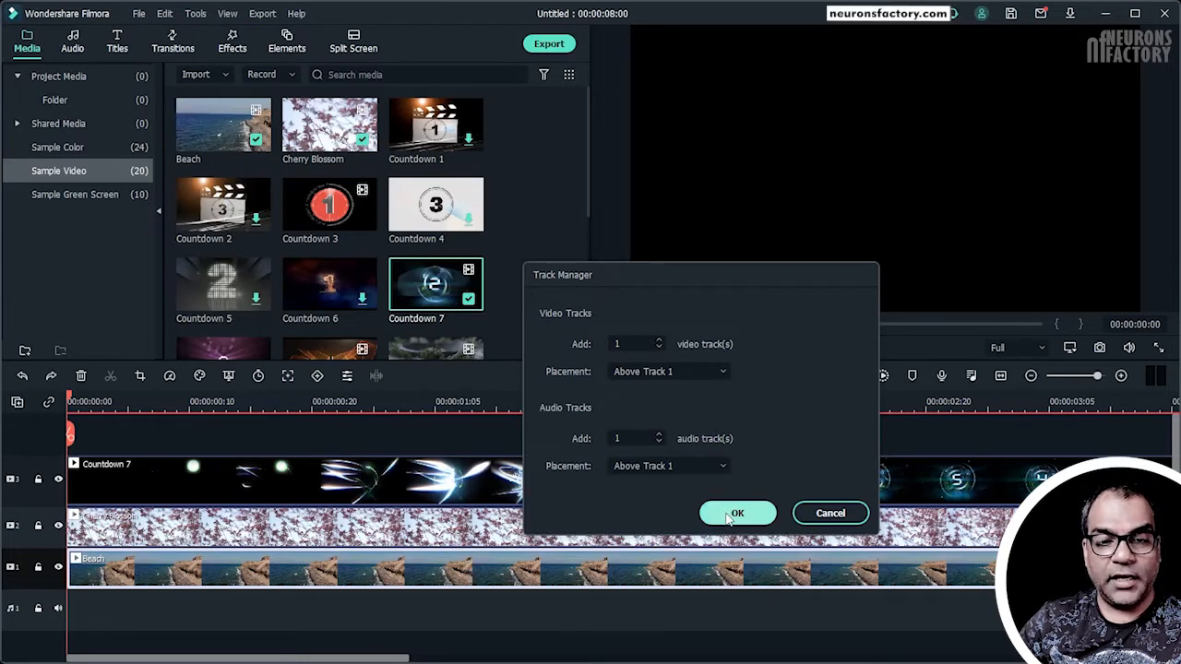
pyautogui.click(650, 439)
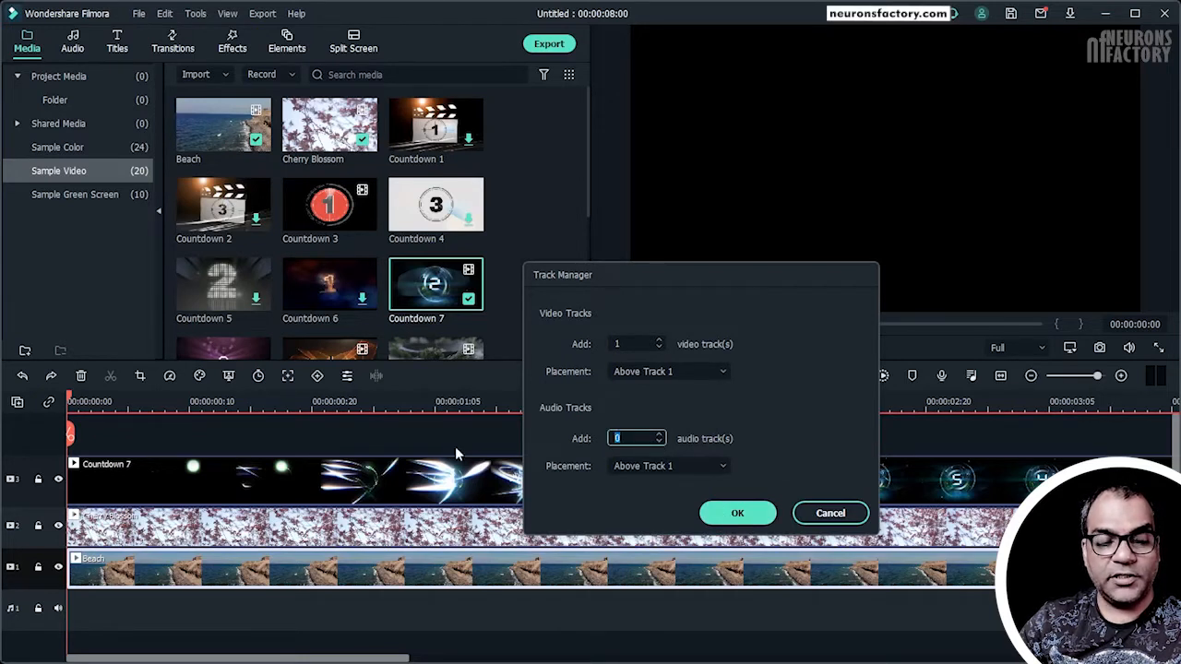
pyautogui.click(738, 513)
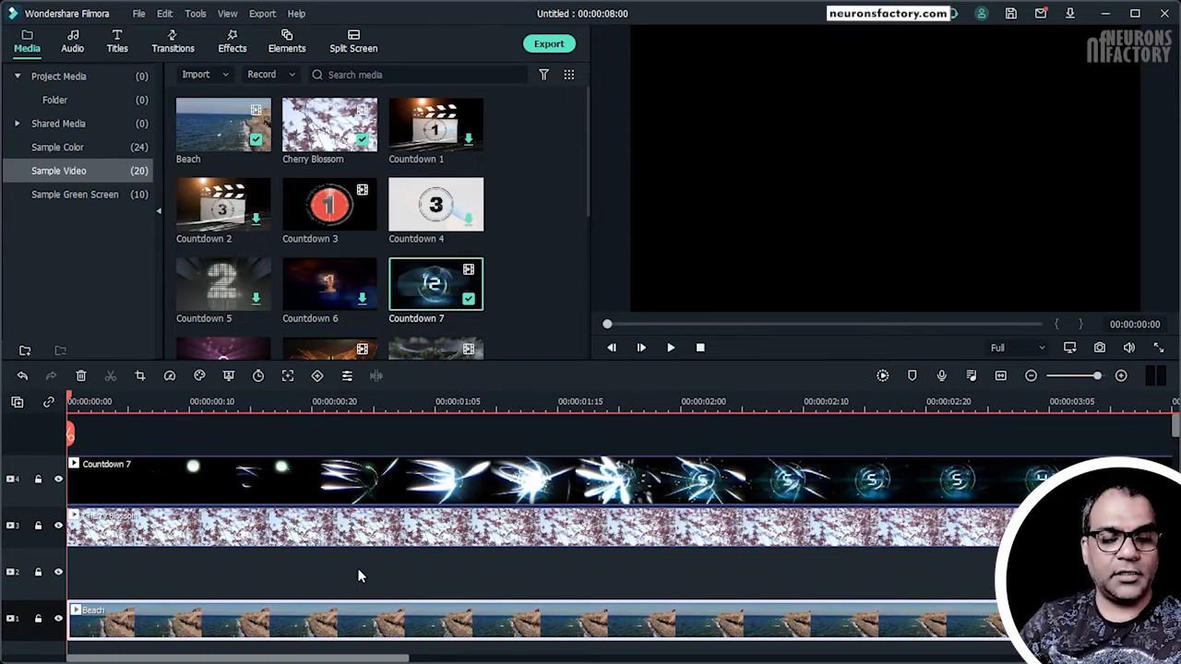
pyautogui.rightClick(39, 461)
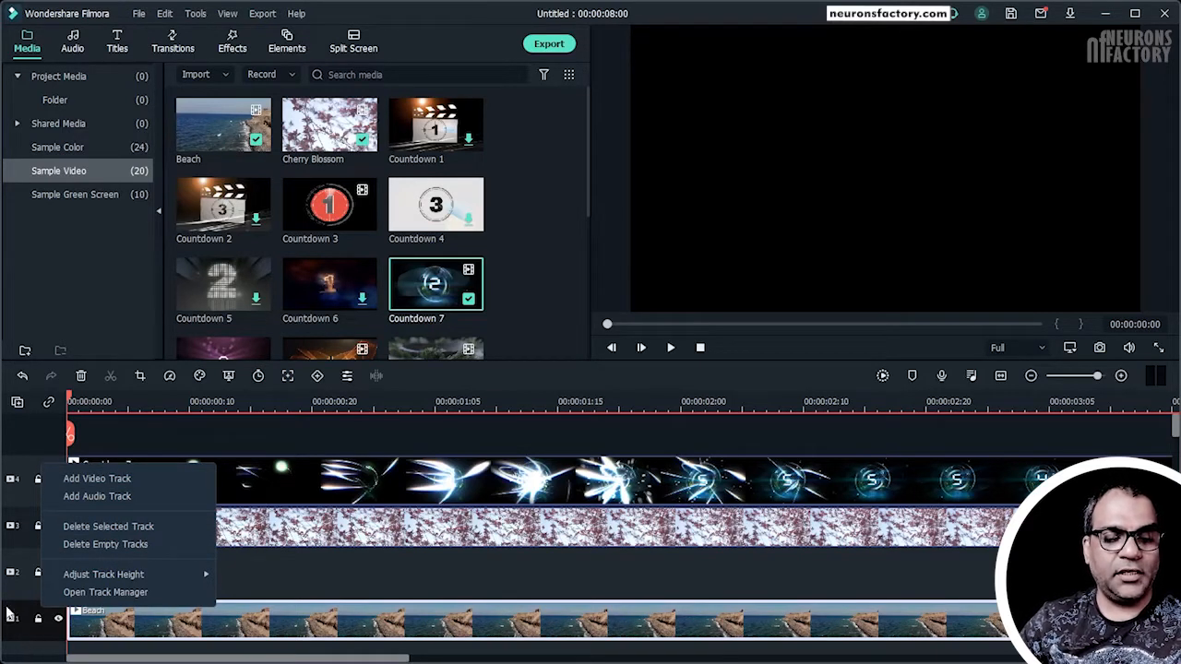
pyautogui.click(32, 645)
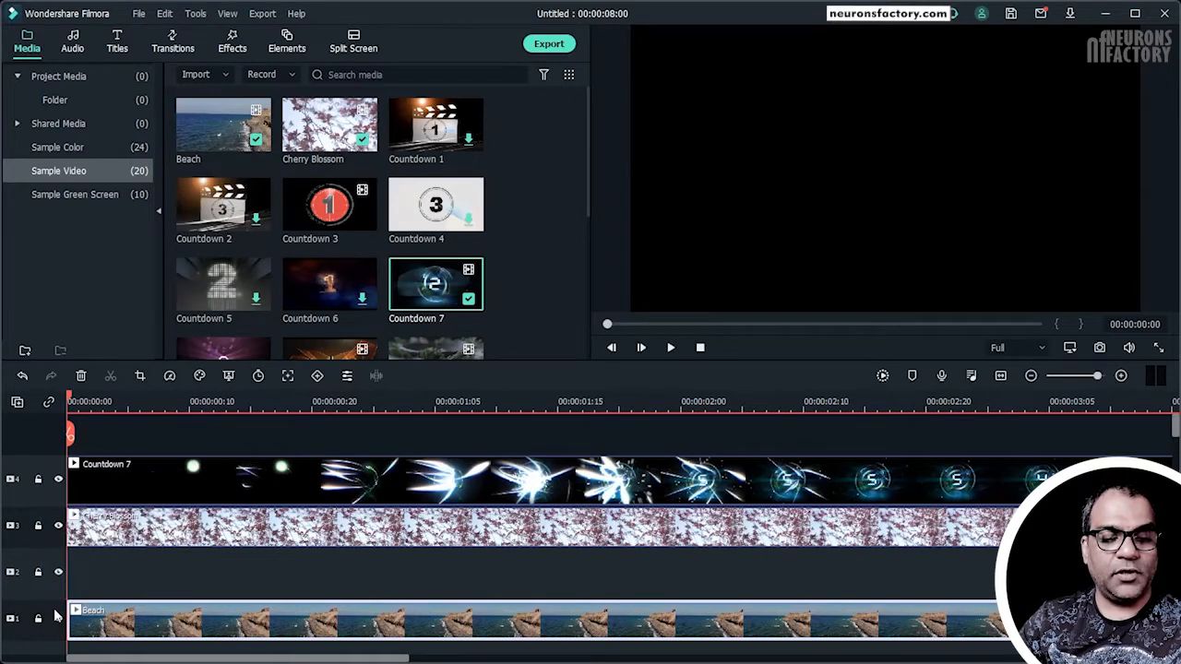
pyautogui.click(17, 403)
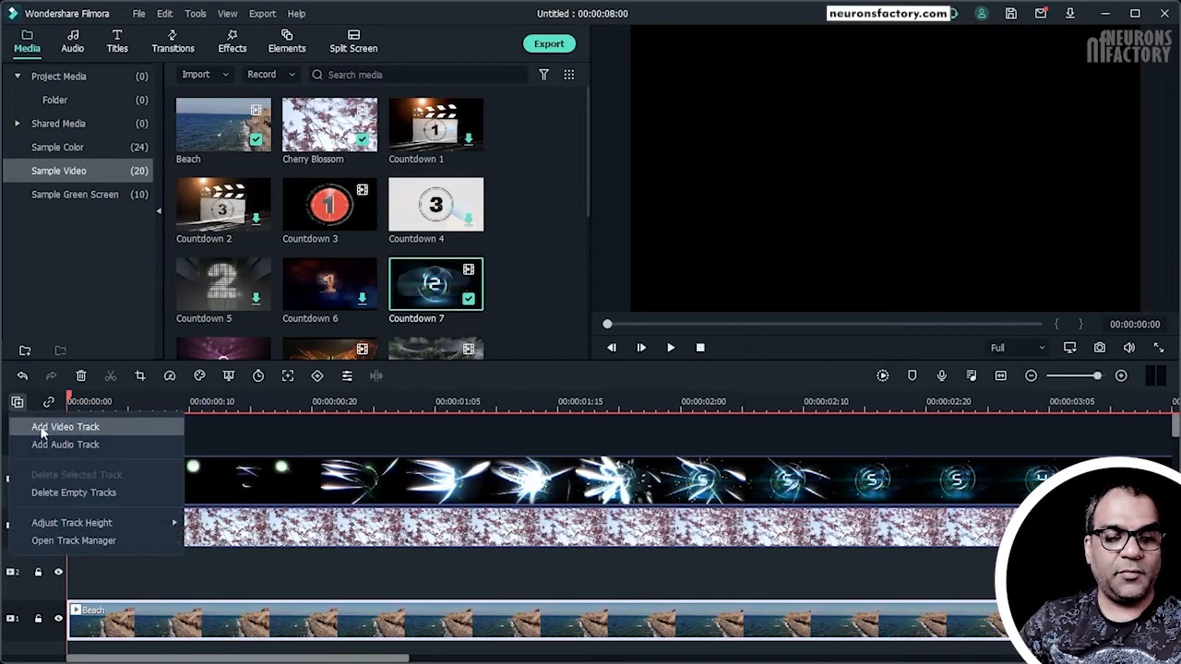
pyautogui.click(26, 640)
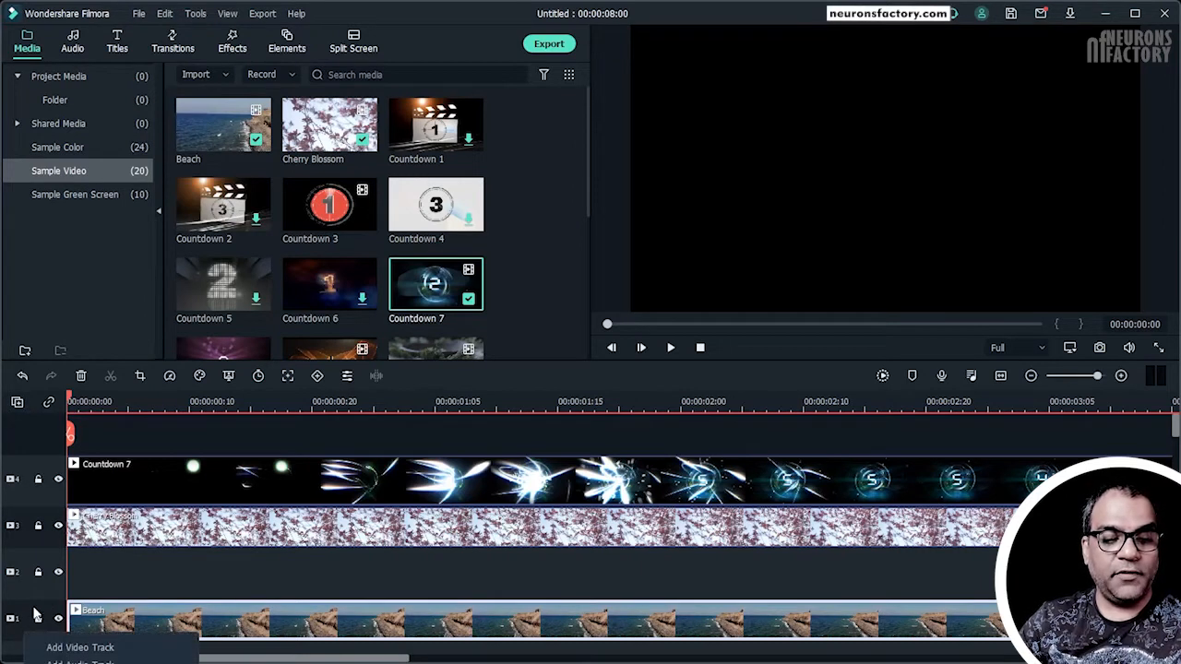
pyautogui.rightClick(37, 496)
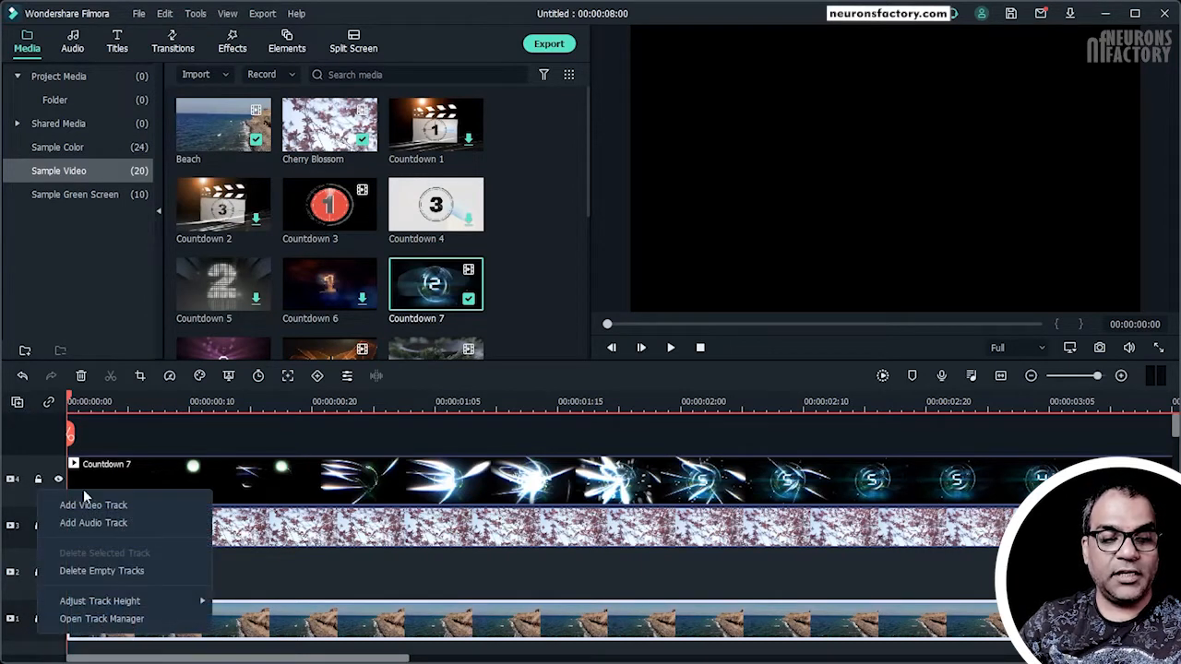
pyautogui.click(22, 496)
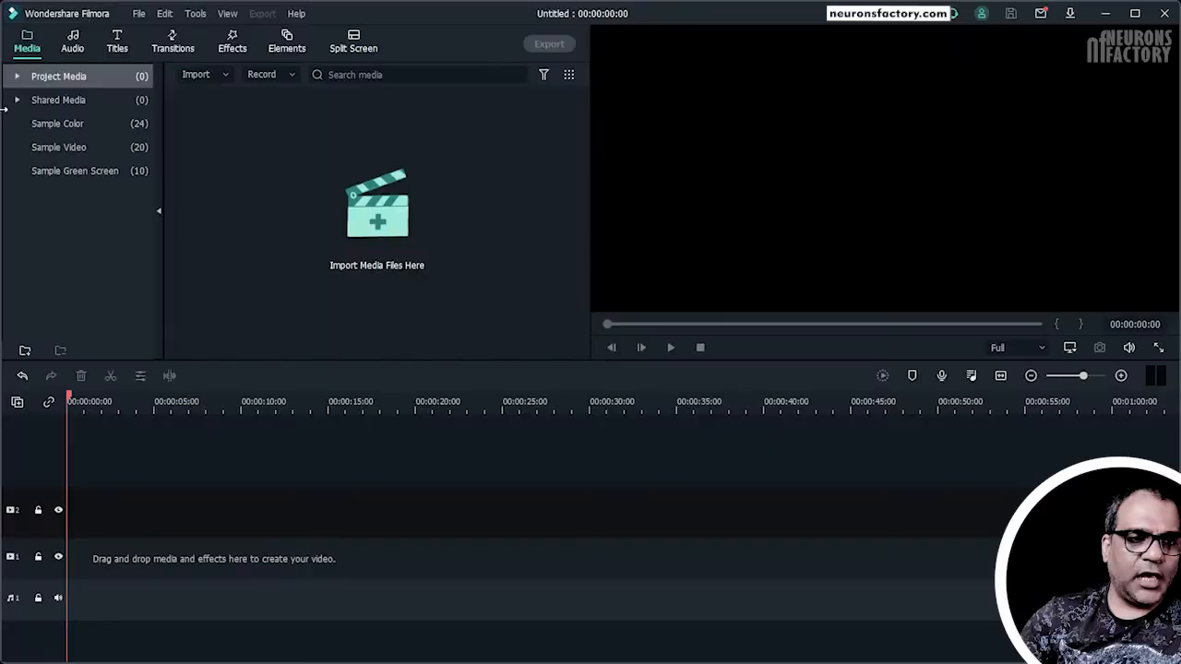
# Step: Show the sample videos and place the Beach clip on video track 2, starting at about 2 seconds
pyautogui.click(49, 146)
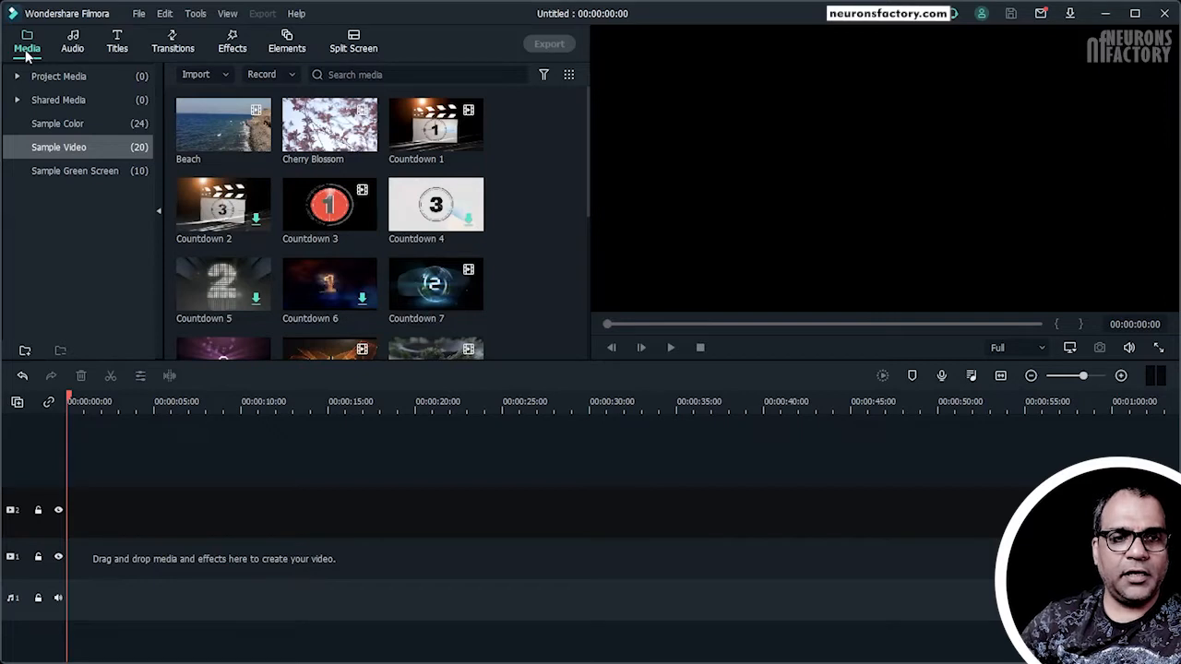
pyautogui.moveTo(208, 109); pyautogui.dragTo(109, 540)
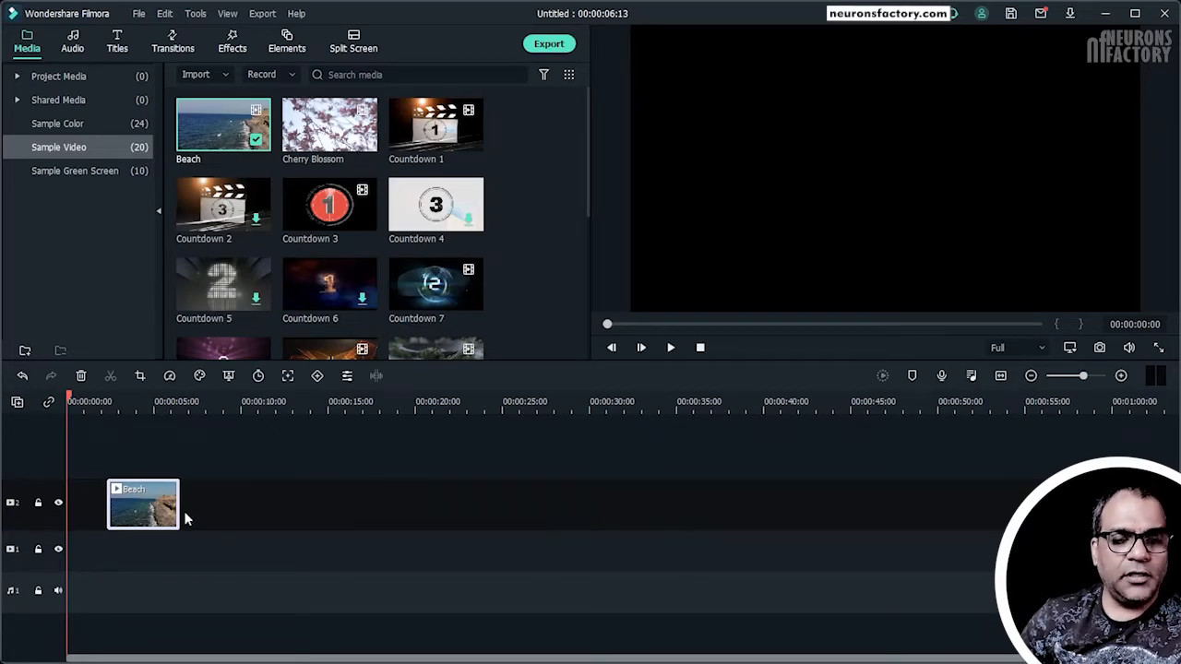
# Step: Move the playhead to 00:00:12:00 and add the Cherry Blossom clip there on video track 1
pyautogui.click(89, 399)
pyautogui.moveTo(90, 399); pyautogui.dragTo(275, 406)
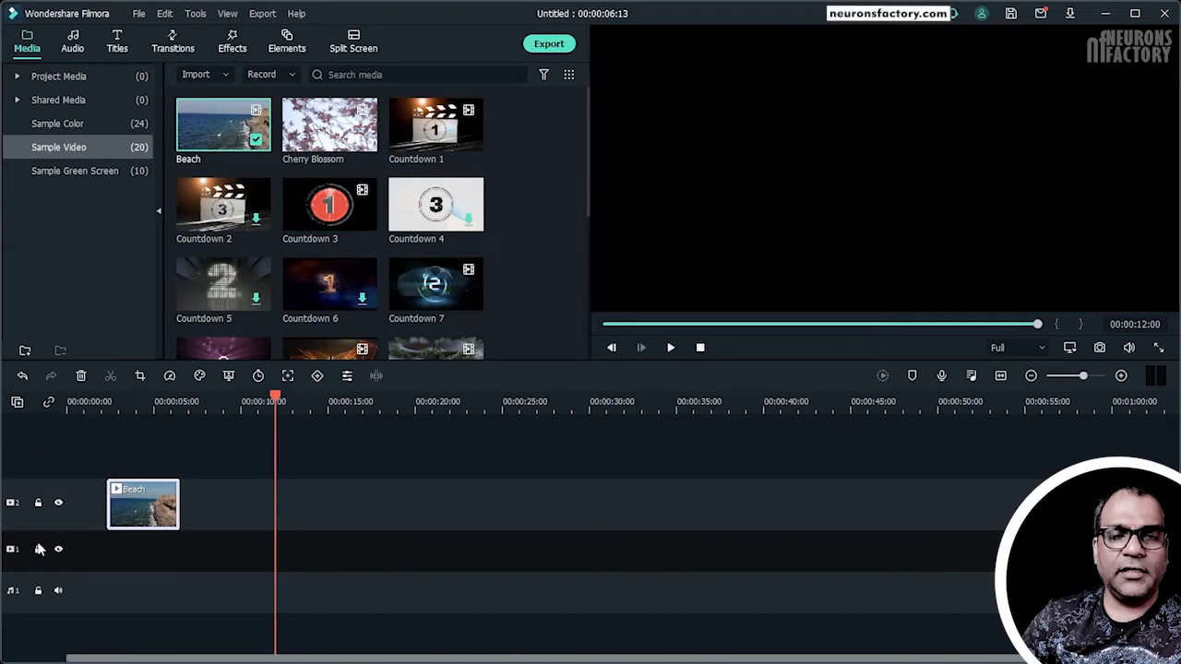
pyautogui.moveTo(366, 148)
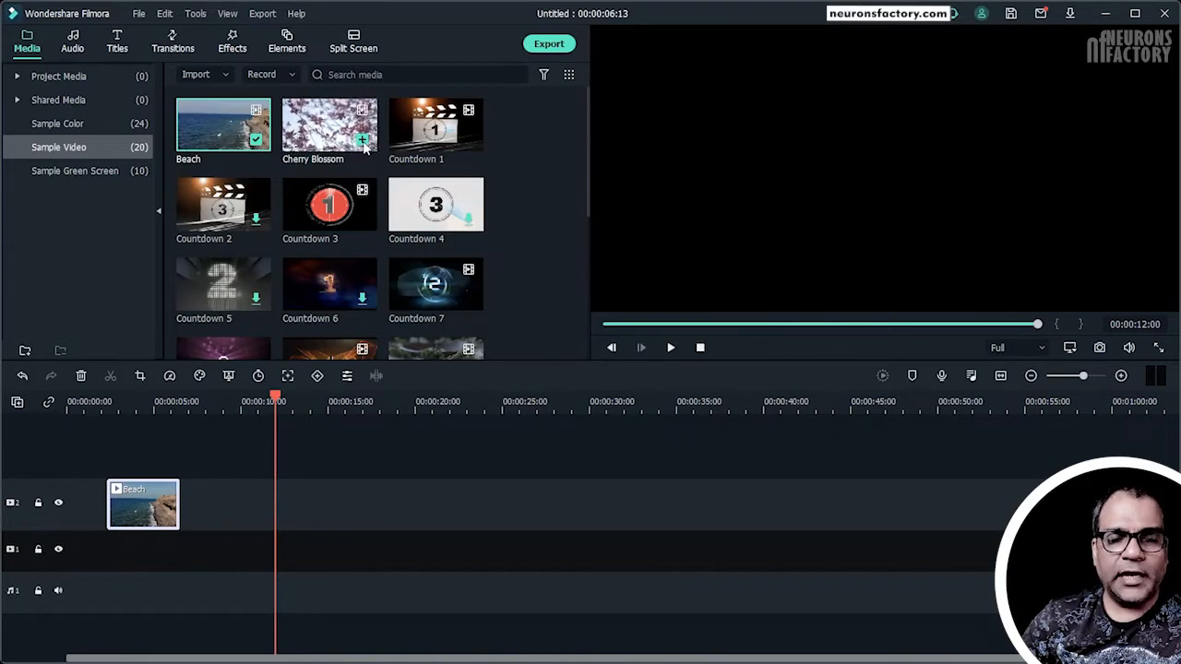
pyautogui.click(364, 141)
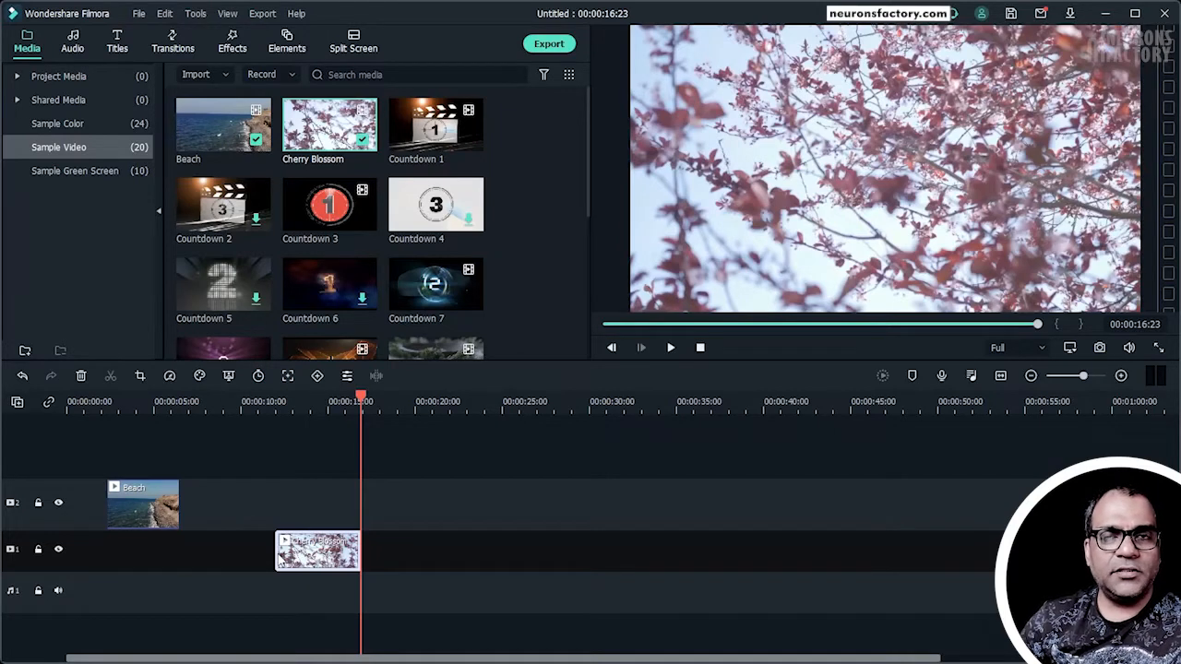
# Step: With the playhead at 00:00:09:12, append the Beach clip to video track 1, and add another Beach clip to a new track
pyautogui.rightClick(324, 120)
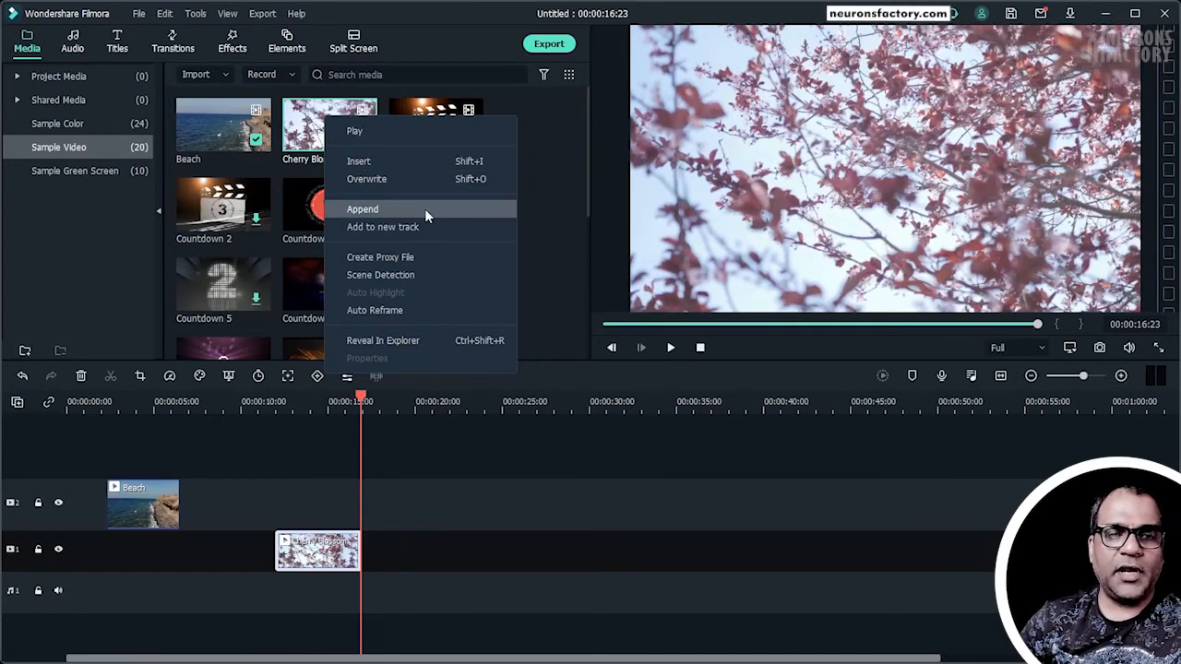
pyautogui.moveTo(361, 398); pyautogui.dragTo(231, 403)
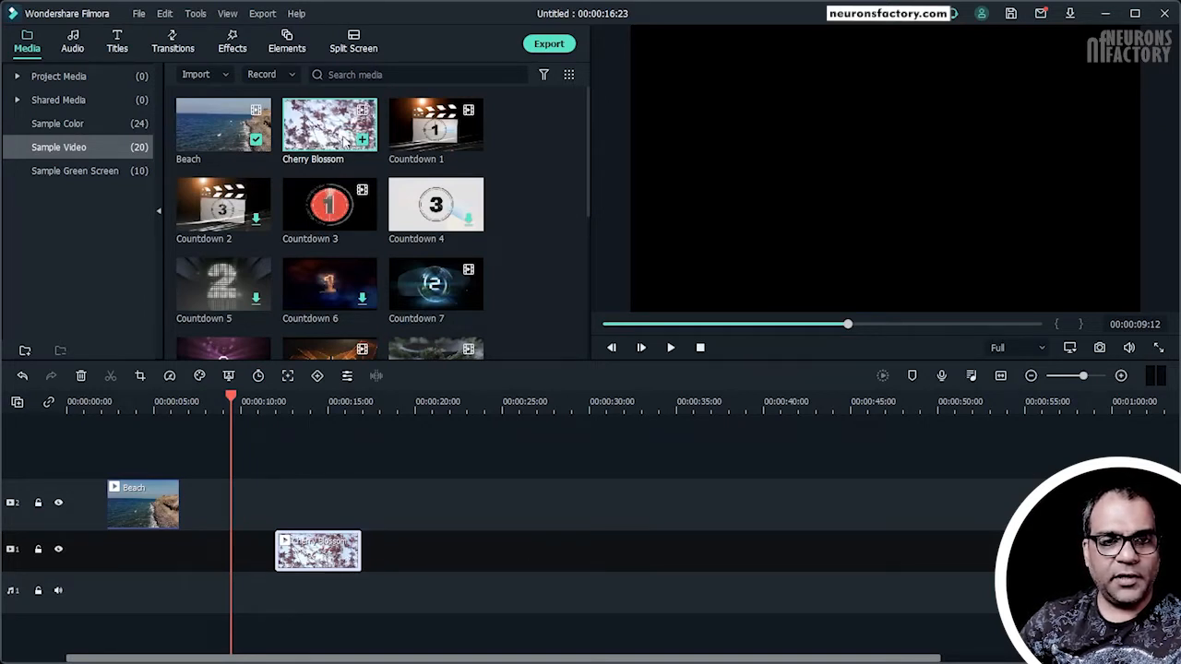
pyautogui.rightClick(198, 107)
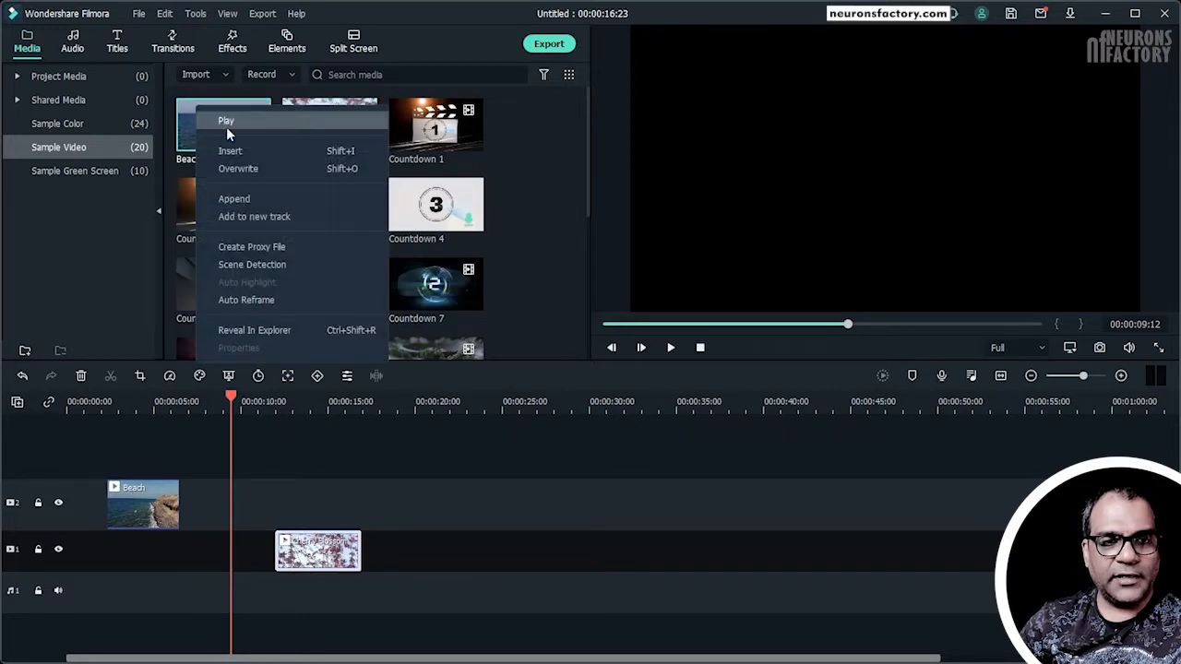
pyautogui.click(266, 201)
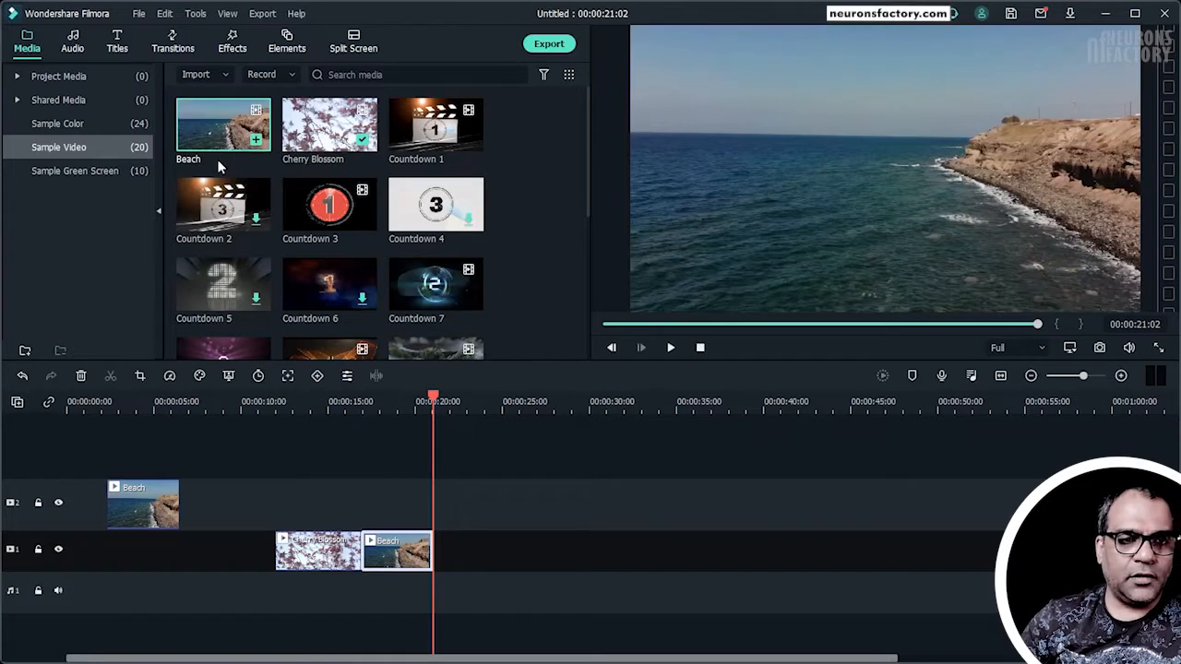
pyautogui.rightClick(218, 132)
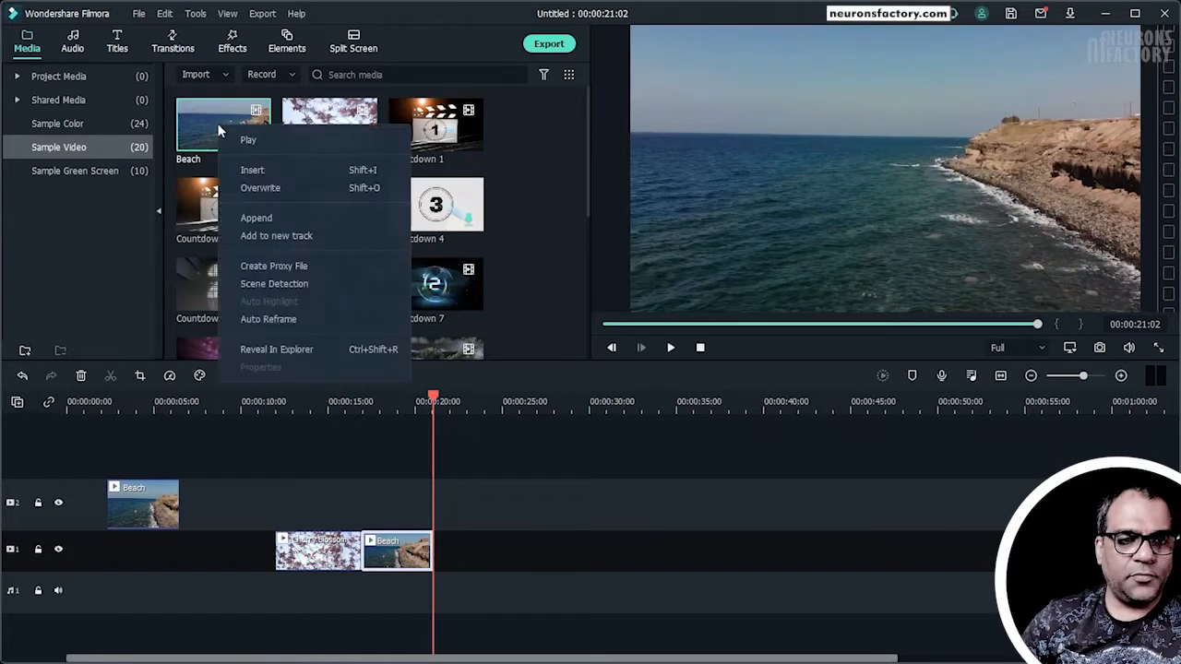
pyautogui.click(309, 238)
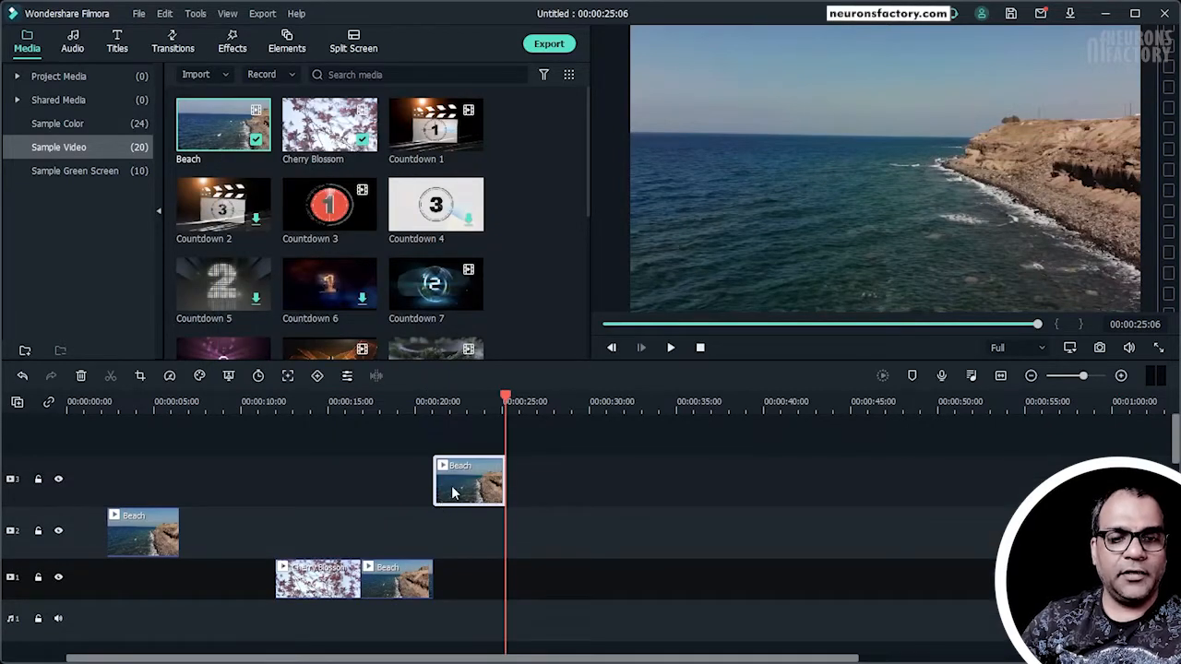
# Step: Move the playhead to 00:00:14:10 over the Cherry Blossom clip and play the Beach sample from the media library
pyautogui.moveTo(510, 401); pyautogui.dragTo(312, 394)
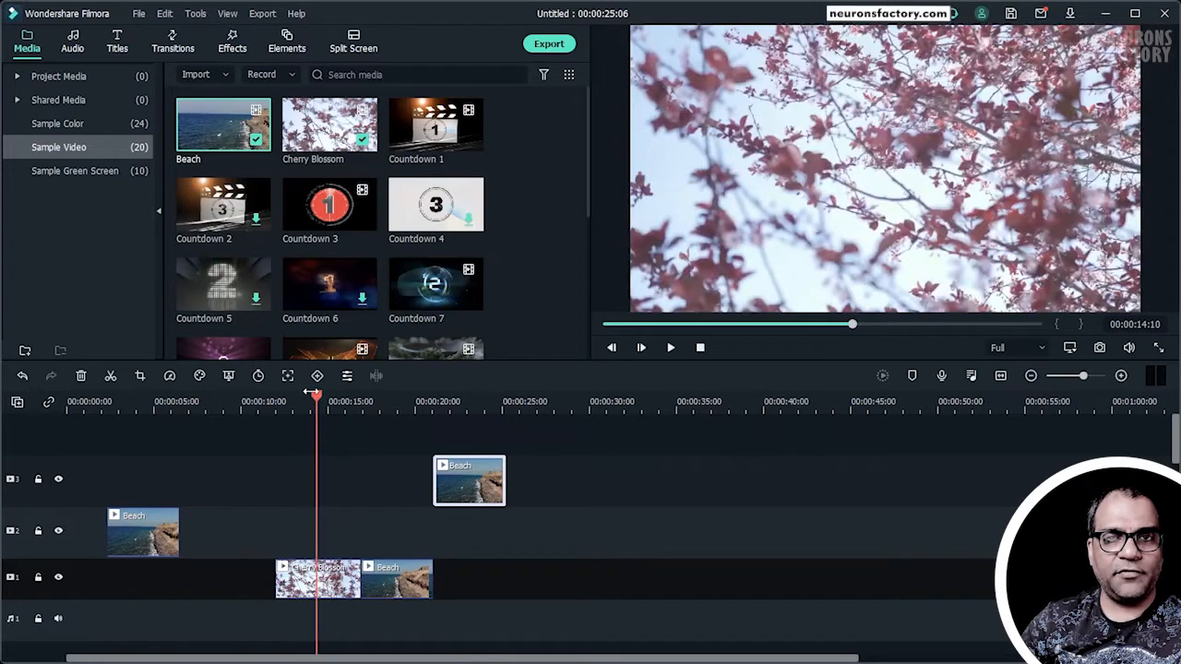
pyautogui.rightClick(205, 106)
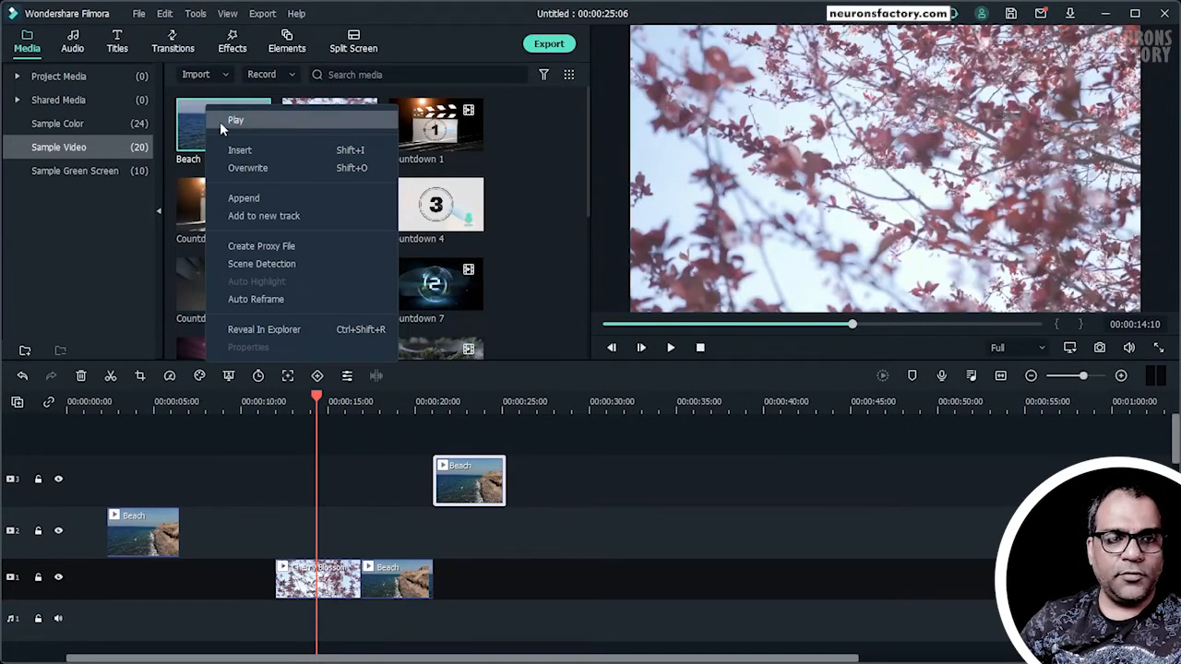
pyautogui.click(242, 120)
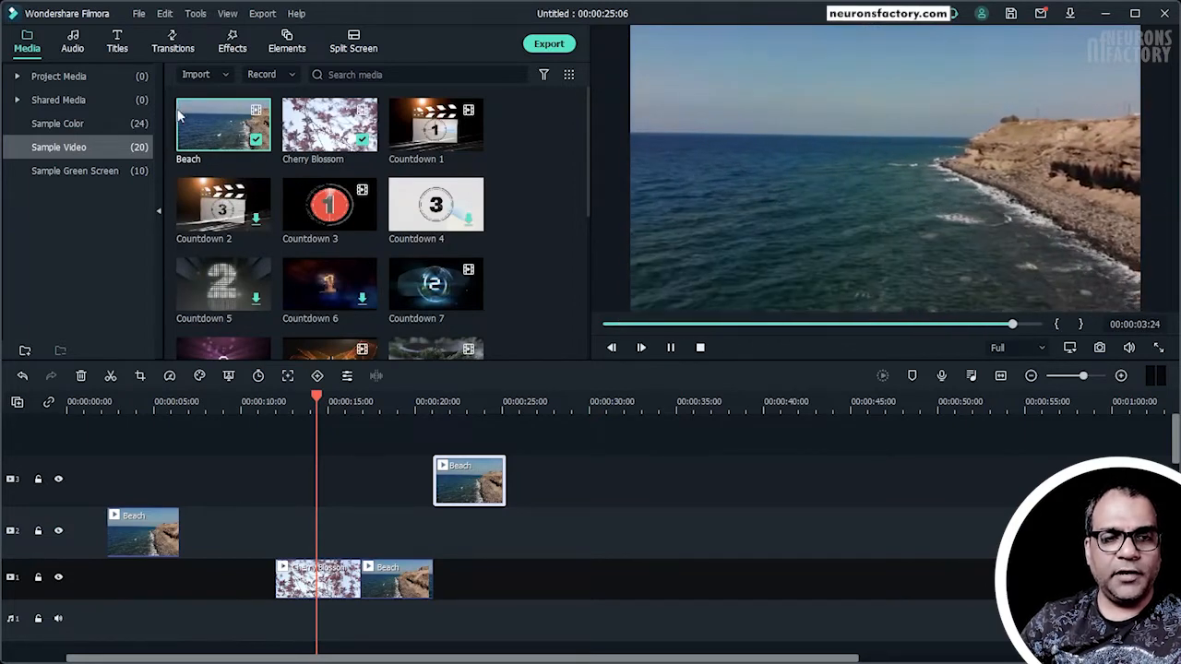
# Step: Reveal the Cherry Blossom sample's source file in File Explorer, check its folder location, and close the Explorer window
pyautogui.click(328, 112)
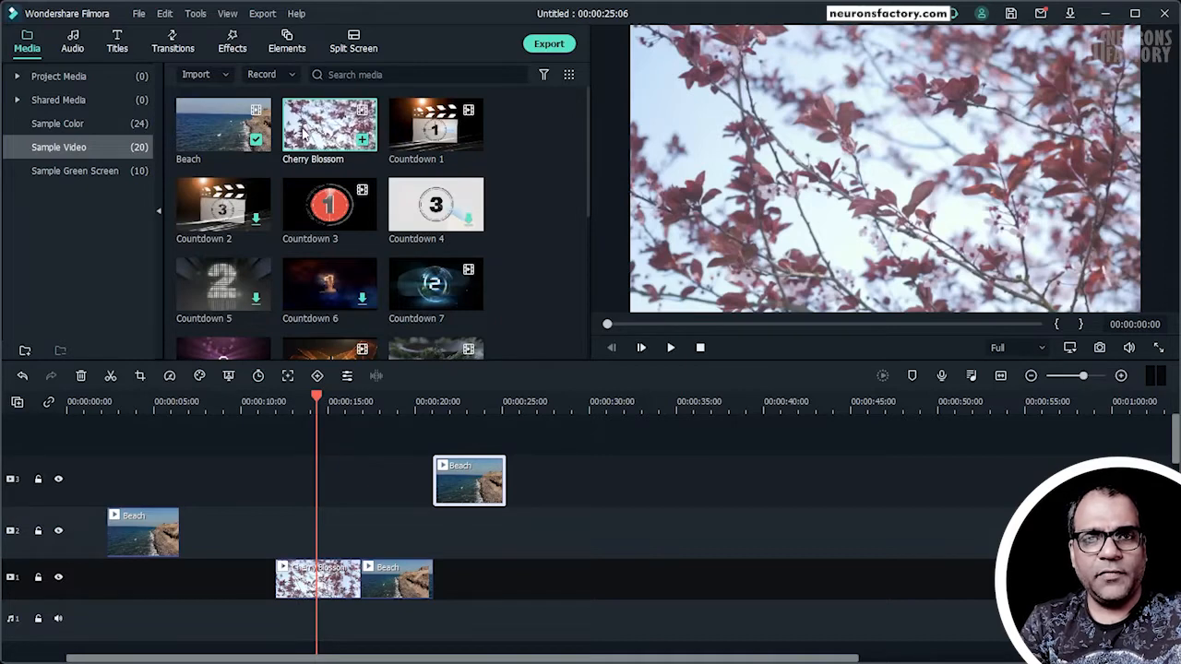
pyautogui.rightClick(302, 129)
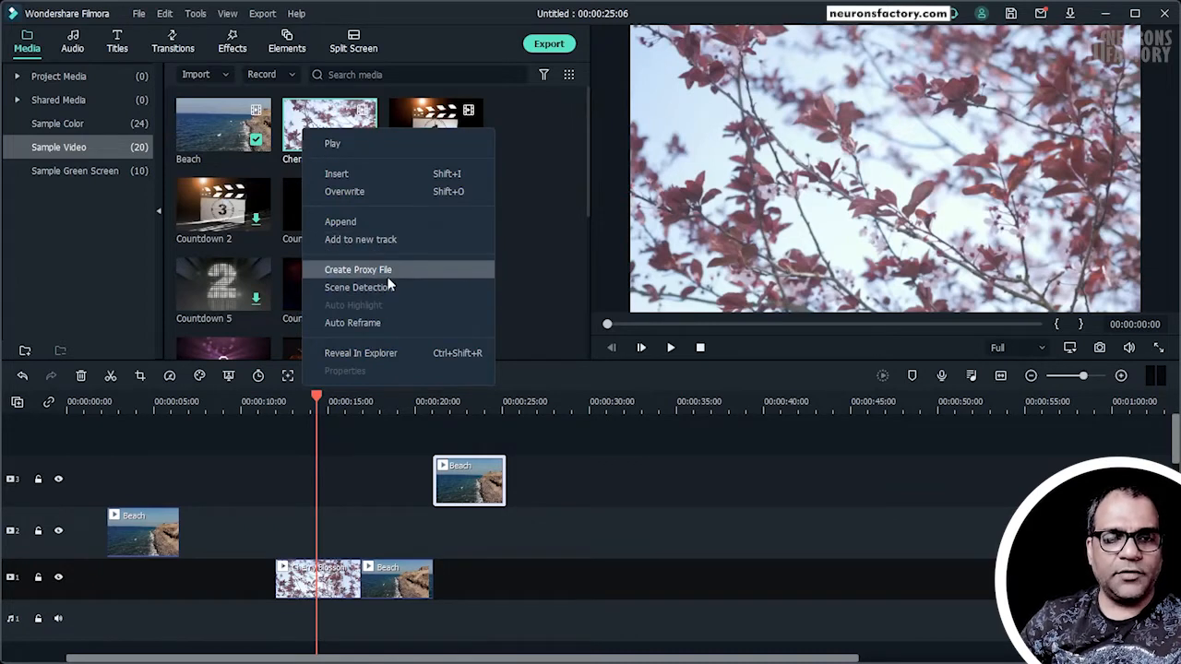
pyautogui.click(408, 359)
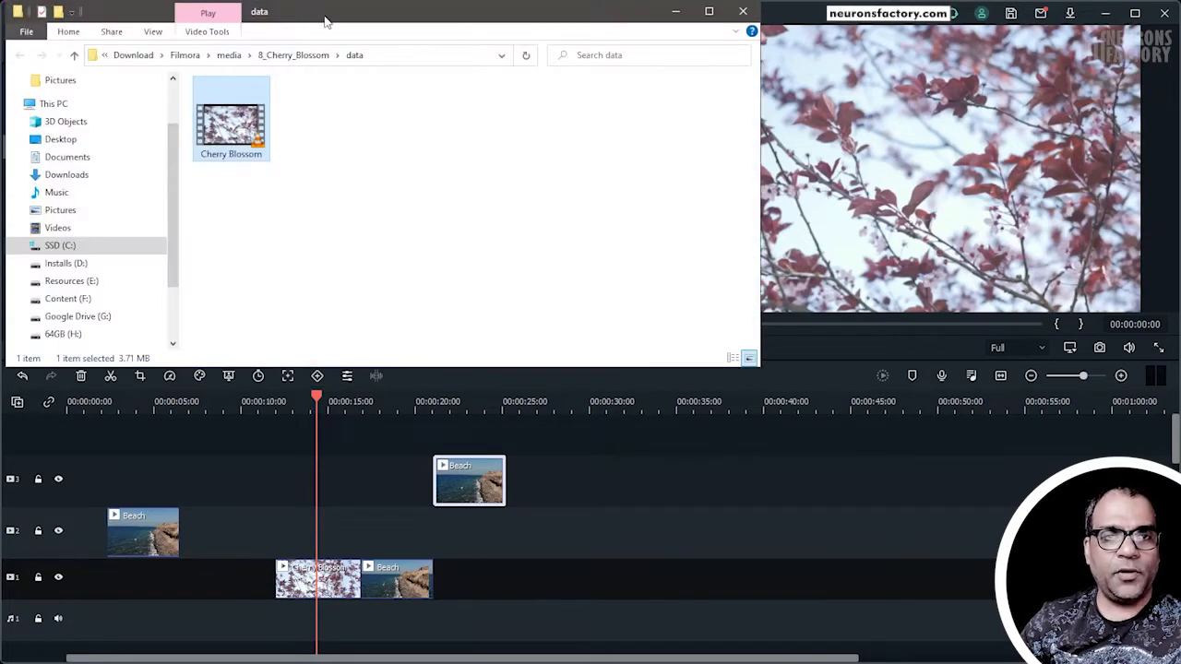
pyautogui.moveTo(323, 20); pyautogui.dragTo(361, 68)
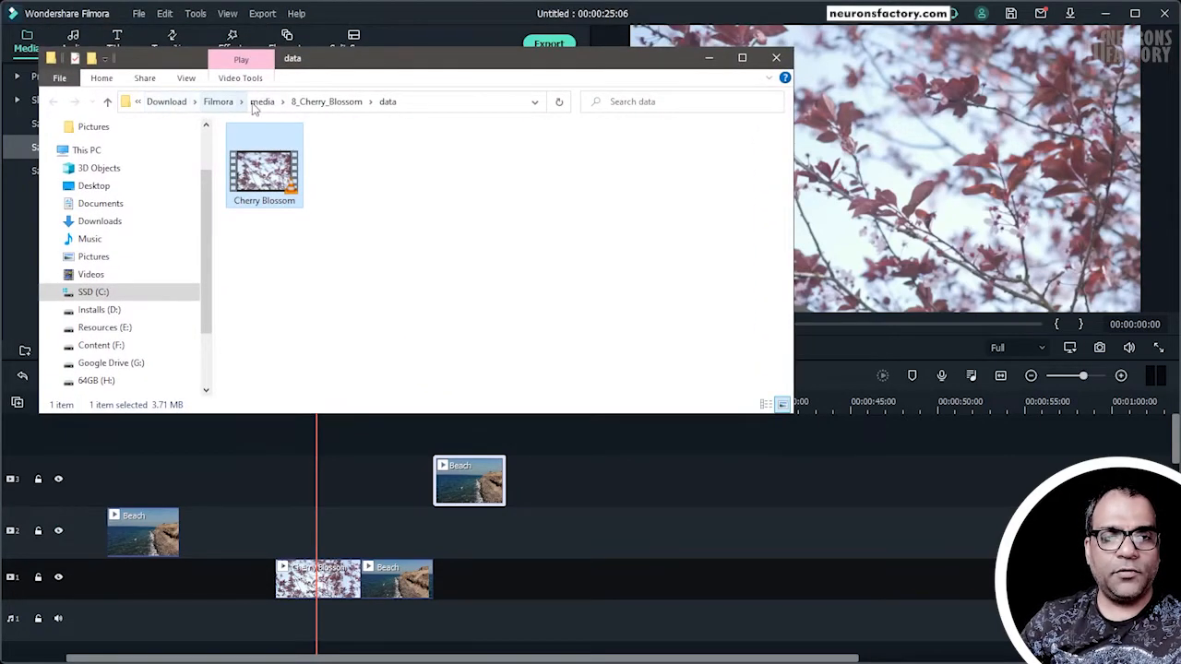
pyautogui.moveTo(344, 53); pyautogui.dragTo(353, 217)
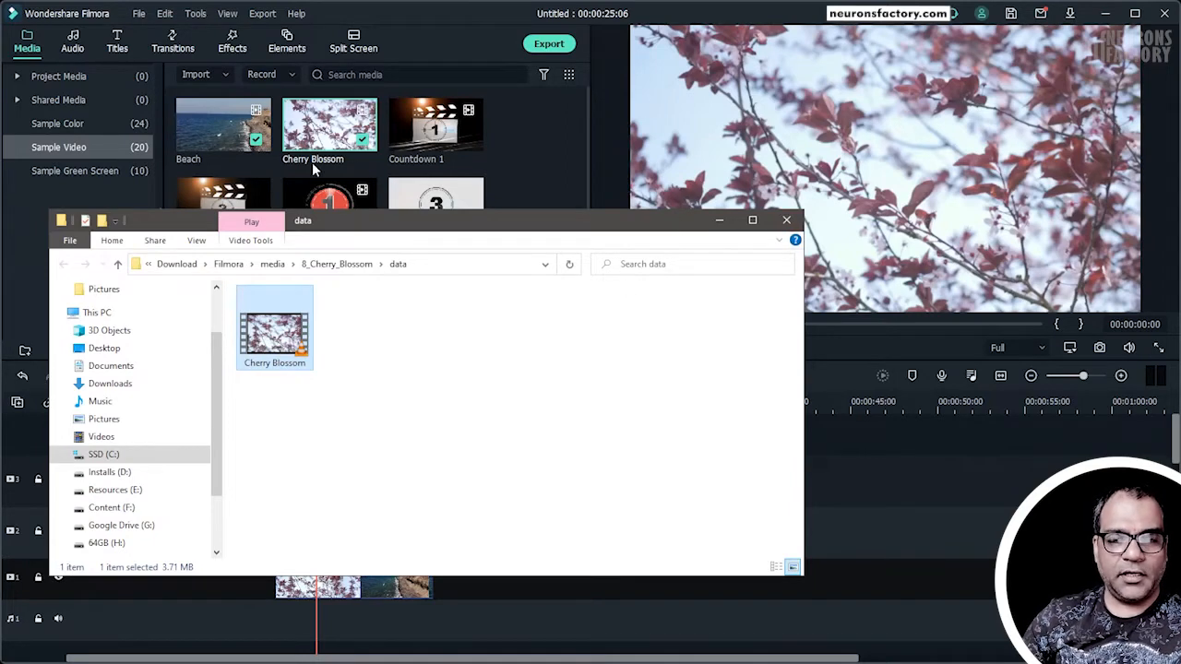
pyautogui.click(786, 220)
# Step: Import the PE-2675513 video into the project media folder
pyautogui.rightClick(329, 137)
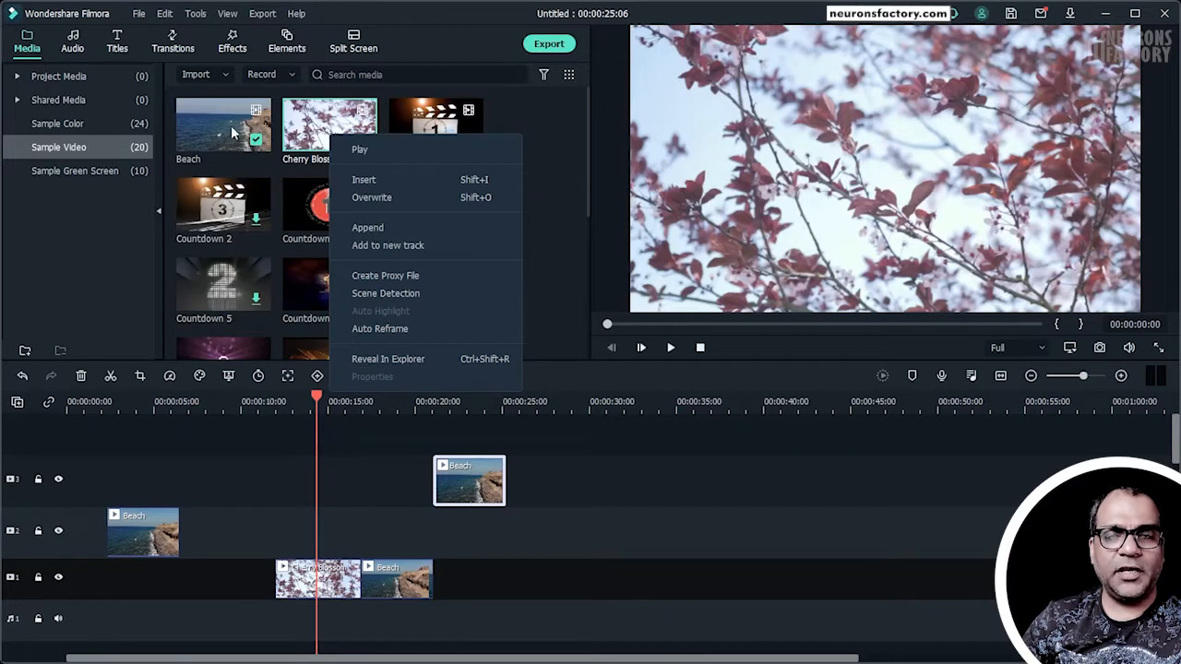
pyautogui.click(61, 77)
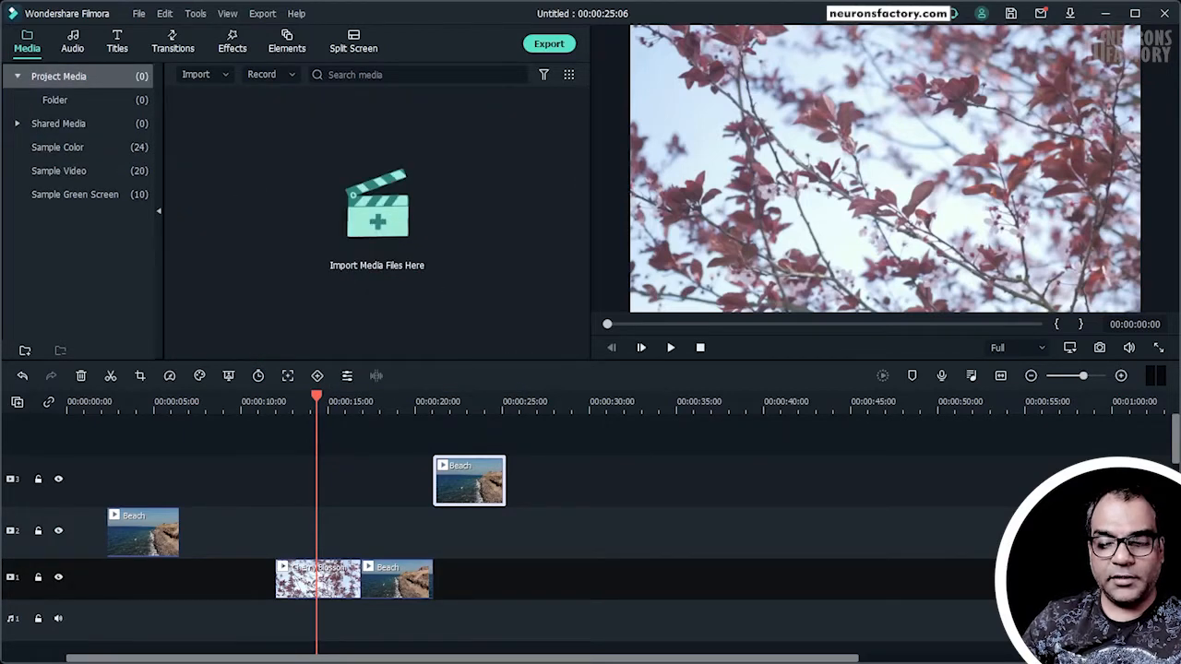
pyautogui.moveTo(277, 240); pyautogui.dragTo(207, 198)
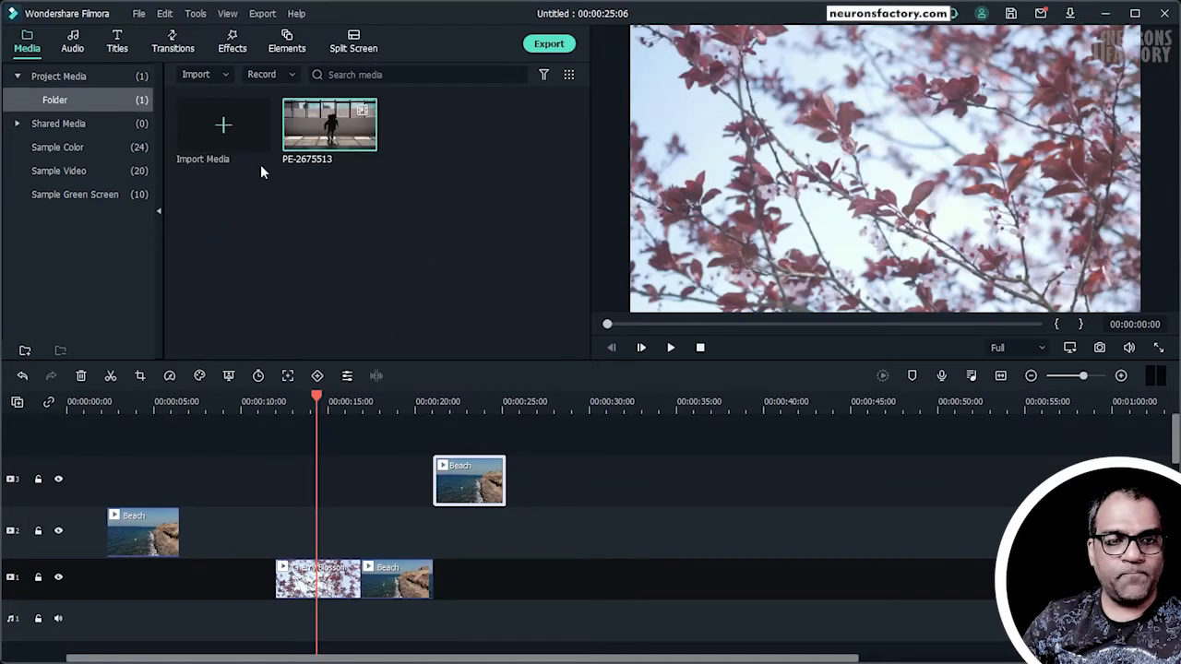
# Step: View the properties of the imported PE-2675513 video, select its location path to read it in full, and close the properties
pyautogui.rightClick(305, 123)
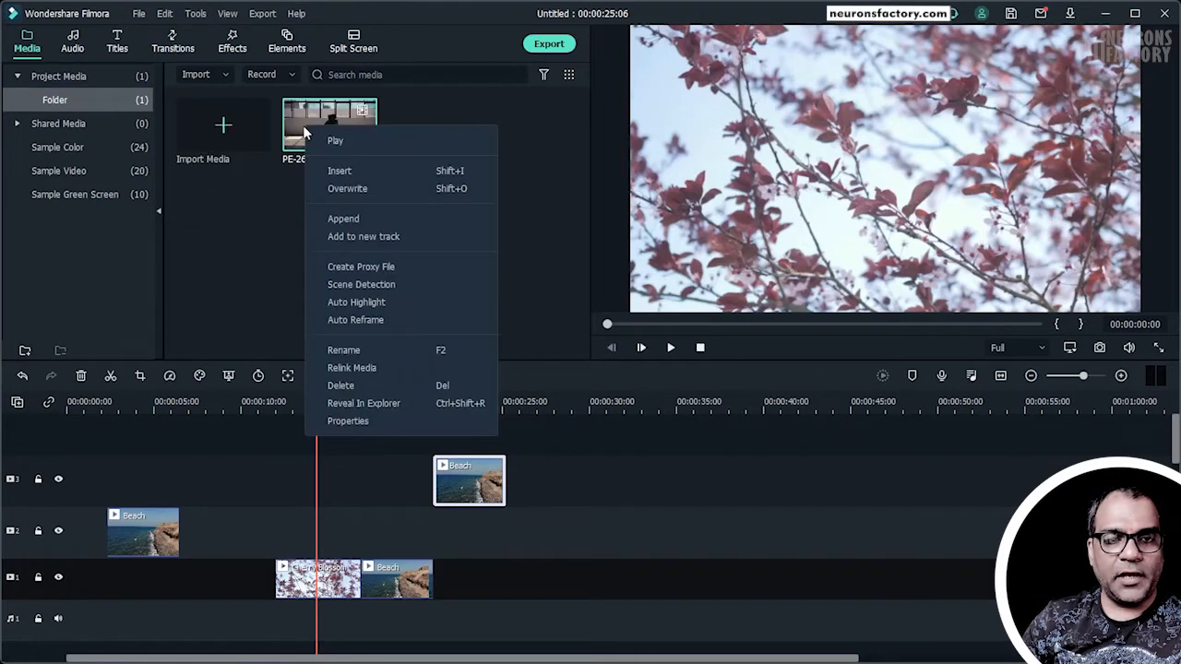
pyautogui.click(347, 420)
pyautogui.moveTo(593, 65); pyautogui.dragTo(529, 68)
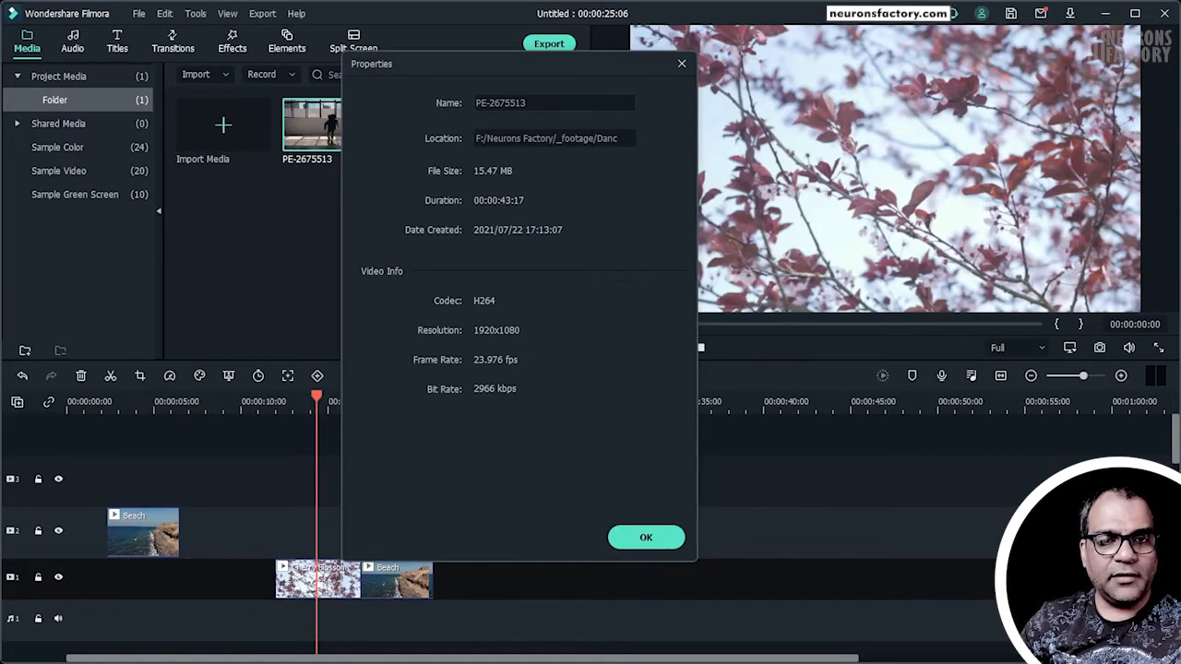
pyautogui.moveTo(472, 139); pyautogui.dragTo(639, 138)
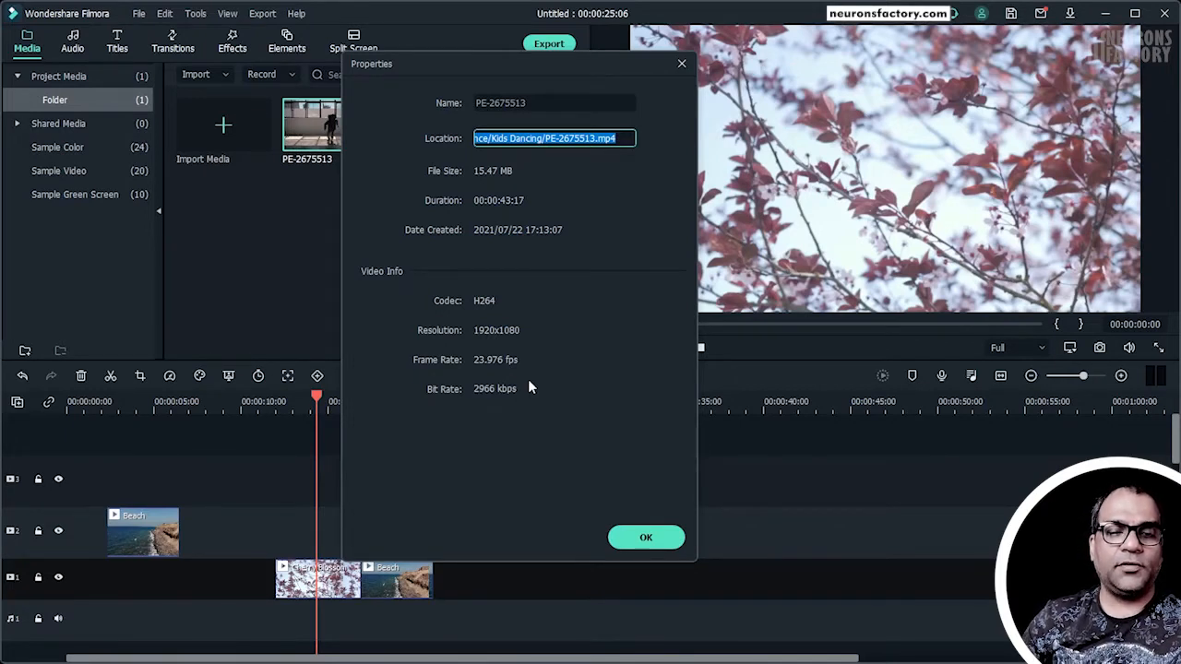
pyautogui.click(646, 537)
# Step: Compare the commands offered for the imported PE-2675513 video with those offered for the Beach sample, including the proxy file option
pyautogui.rightClick(319, 122)
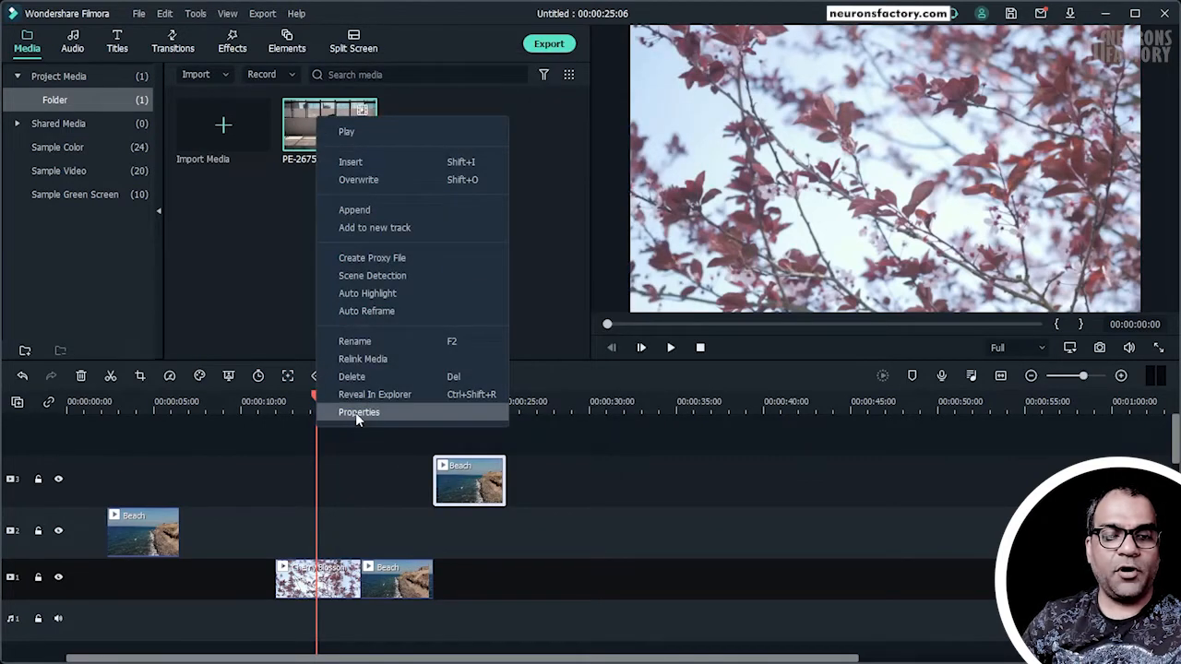
pyautogui.click(276, 226)
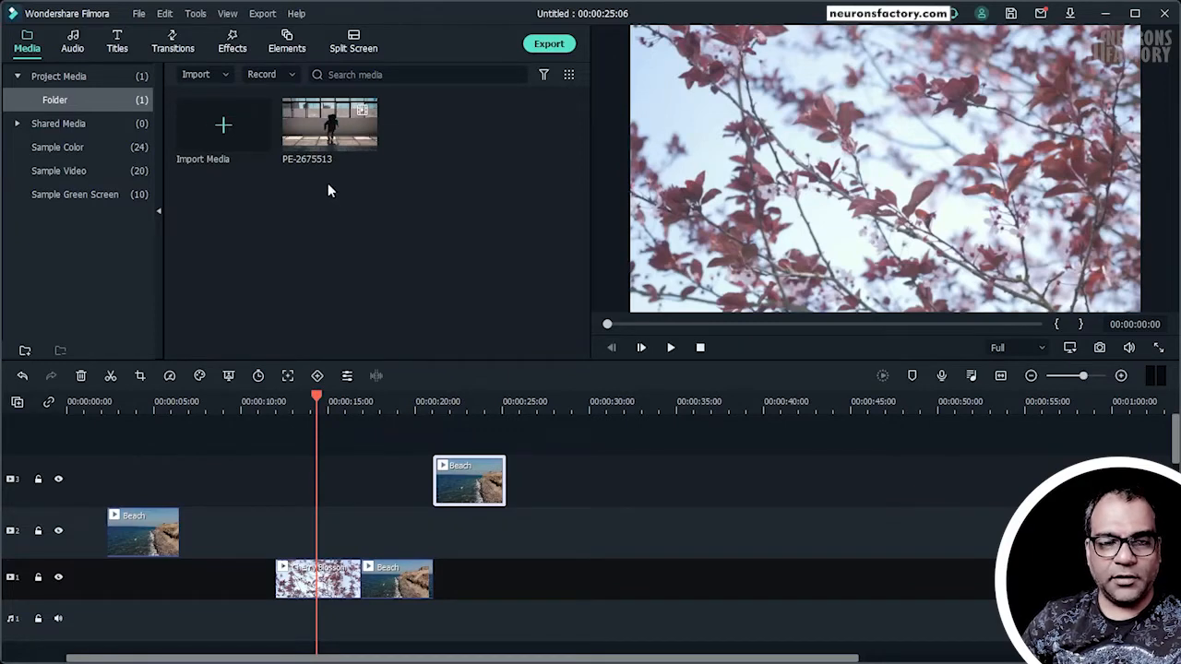
pyautogui.click(43, 179)
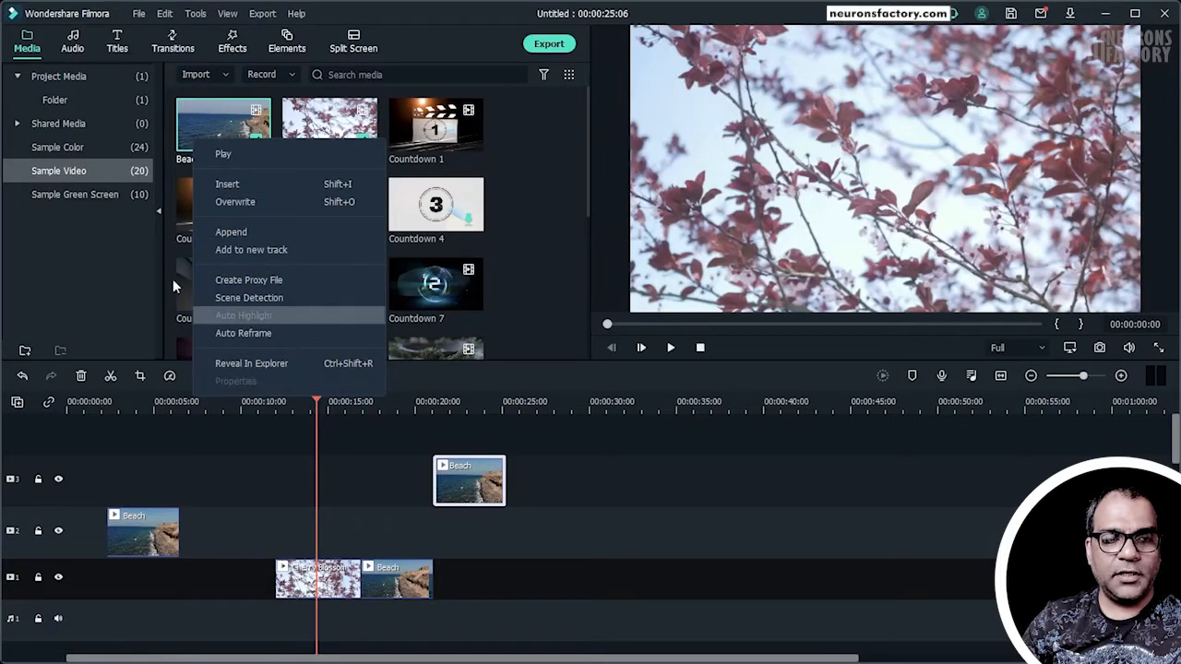
pyautogui.click(69, 83)
pyautogui.click(17, 76)
pyautogui.rightClick(304, 128)
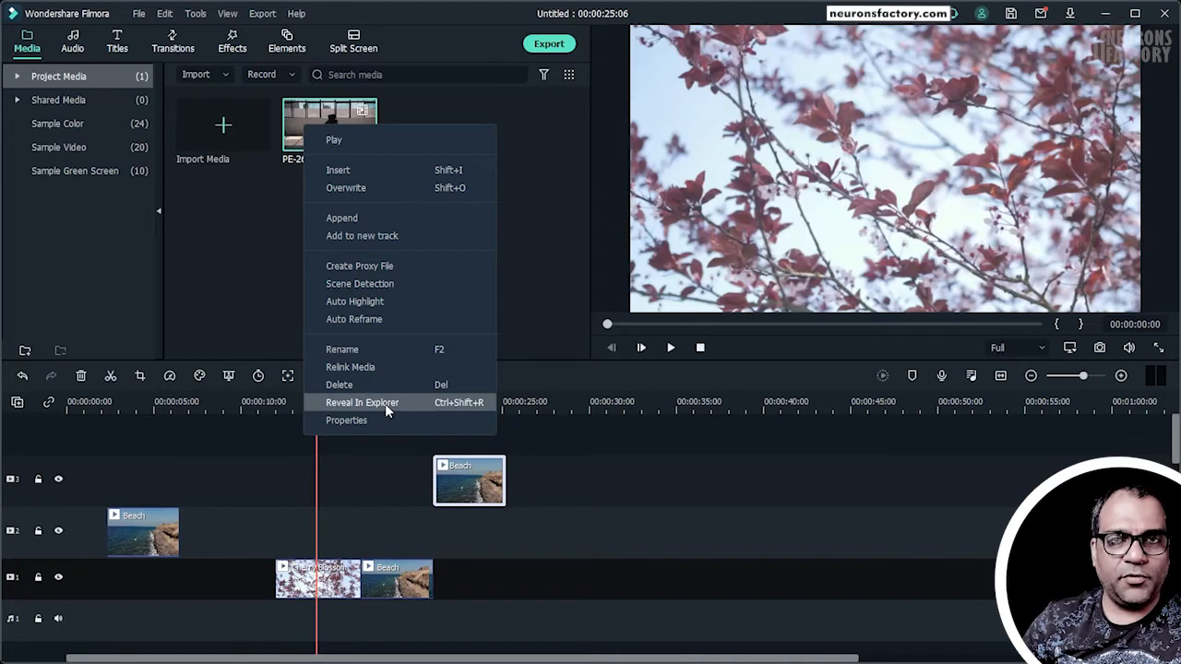
pyautogui.click(241, 213)
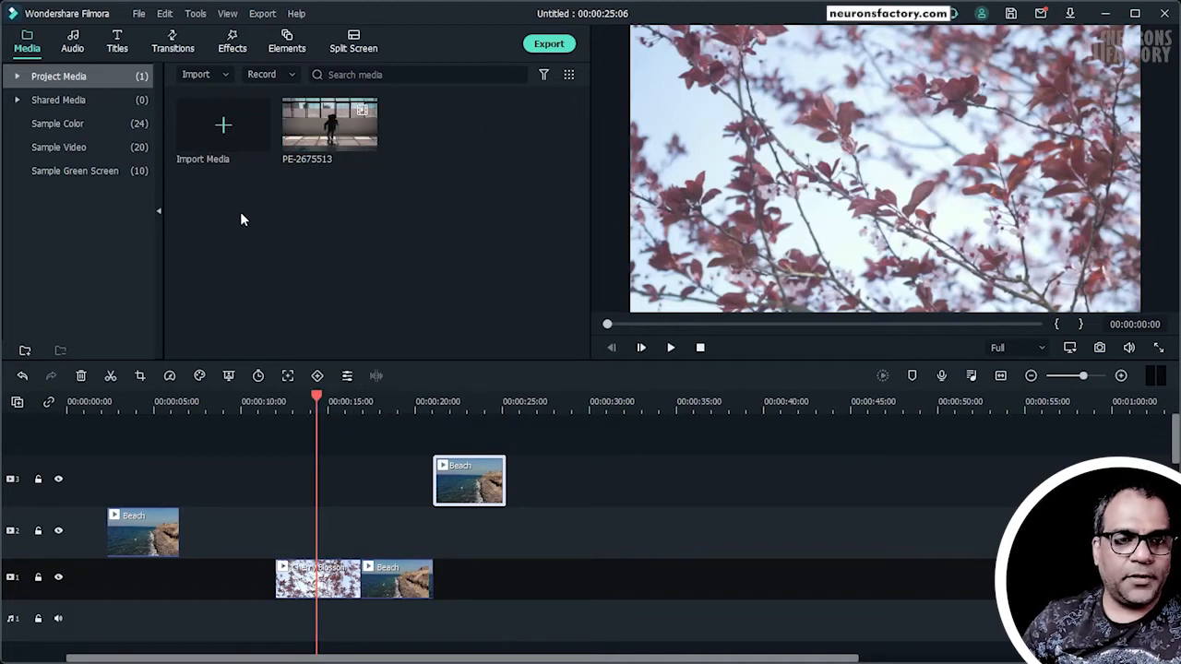
pyautogui.rightClick(301, 132)
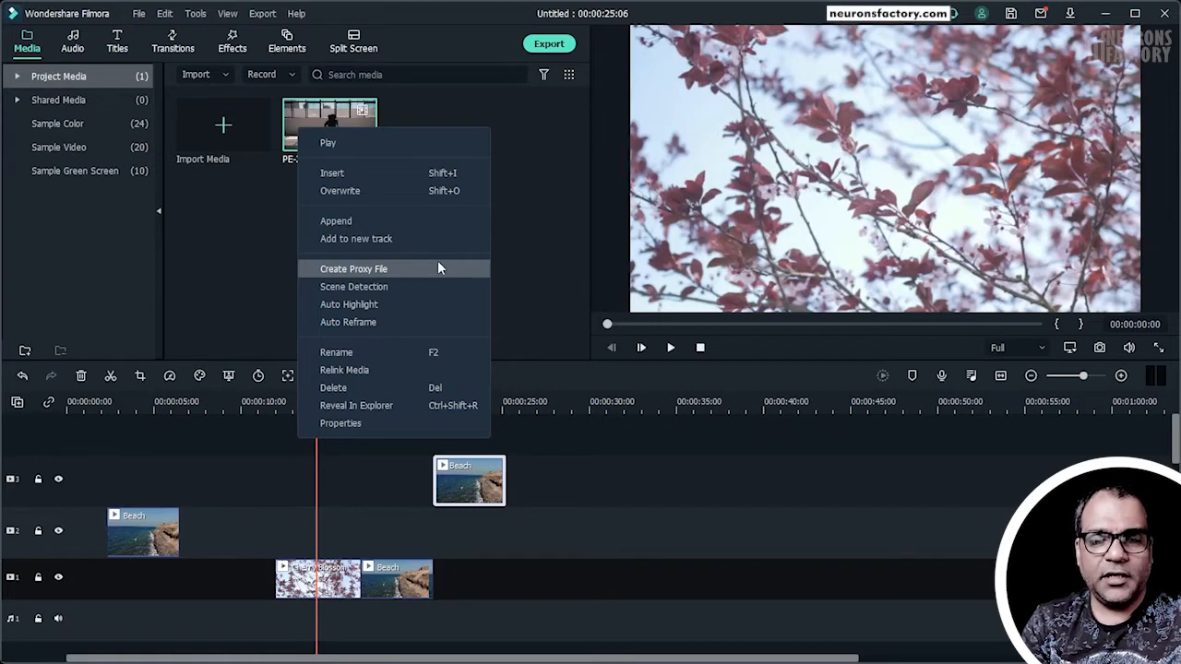
# Step: In the performance preferences, set automatic proxy creation to apply to media with a resolution higher than 1280 x 720
pyautogui.click(139, 14)
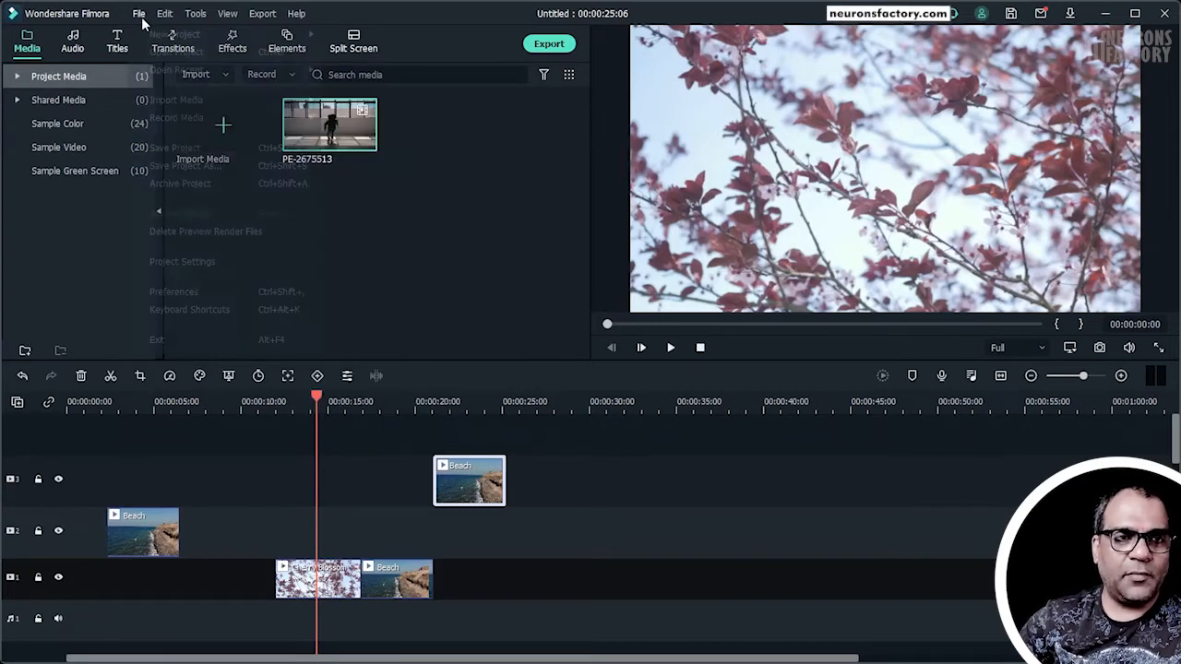
pyautogui.click(170, 294)
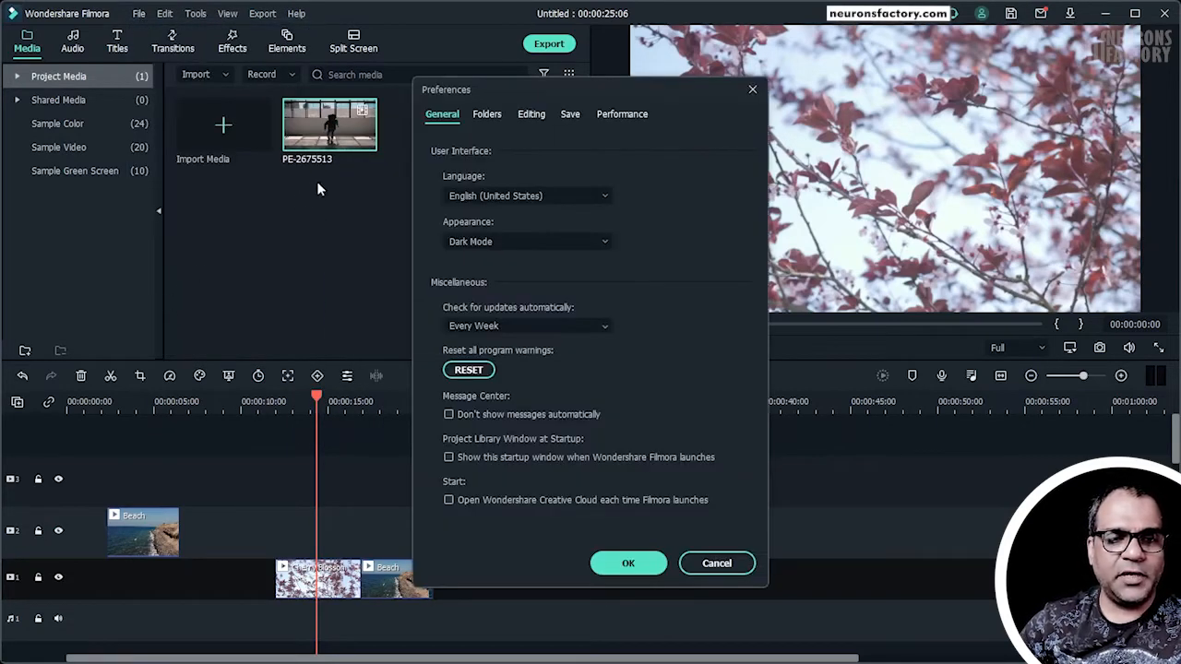
pyautogui.click(627, 115)
pyautogui.scroll(-4, 485, 351)
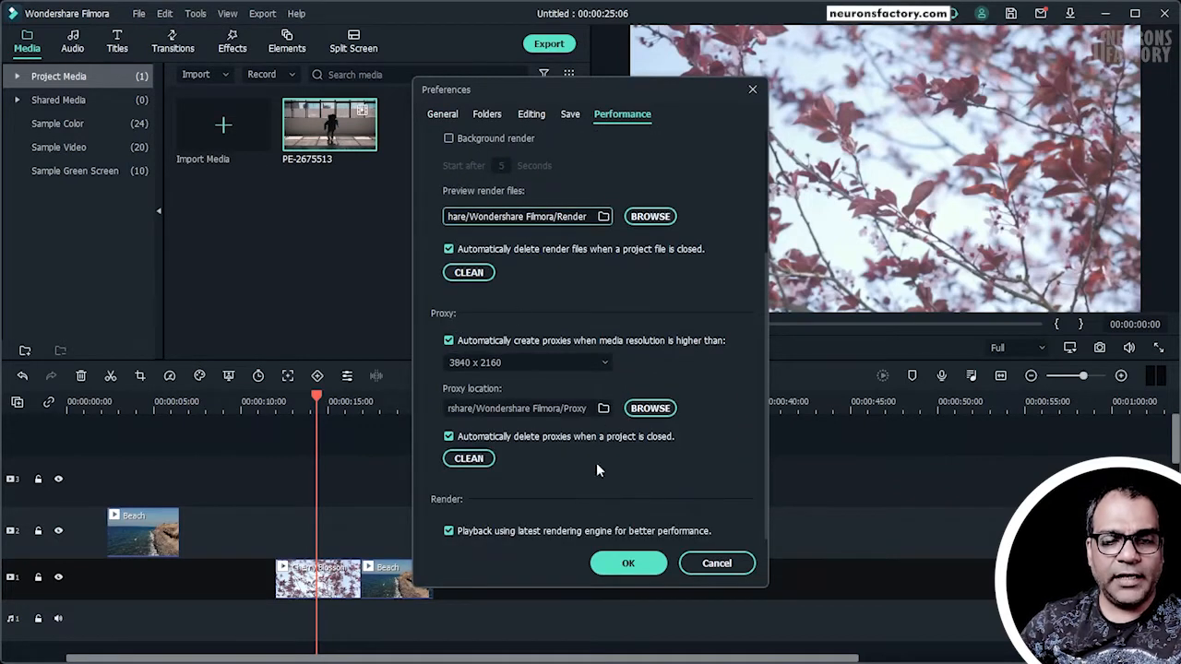
pyautogui.click(473, 362)
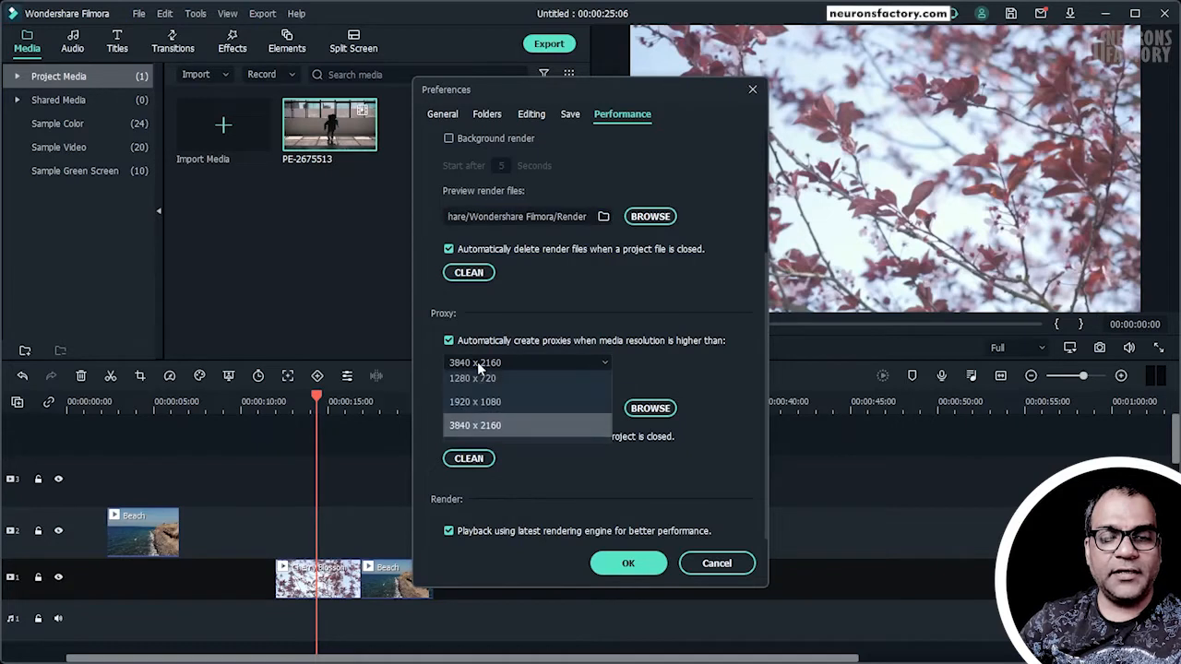
pyautogui.click(481, 432)
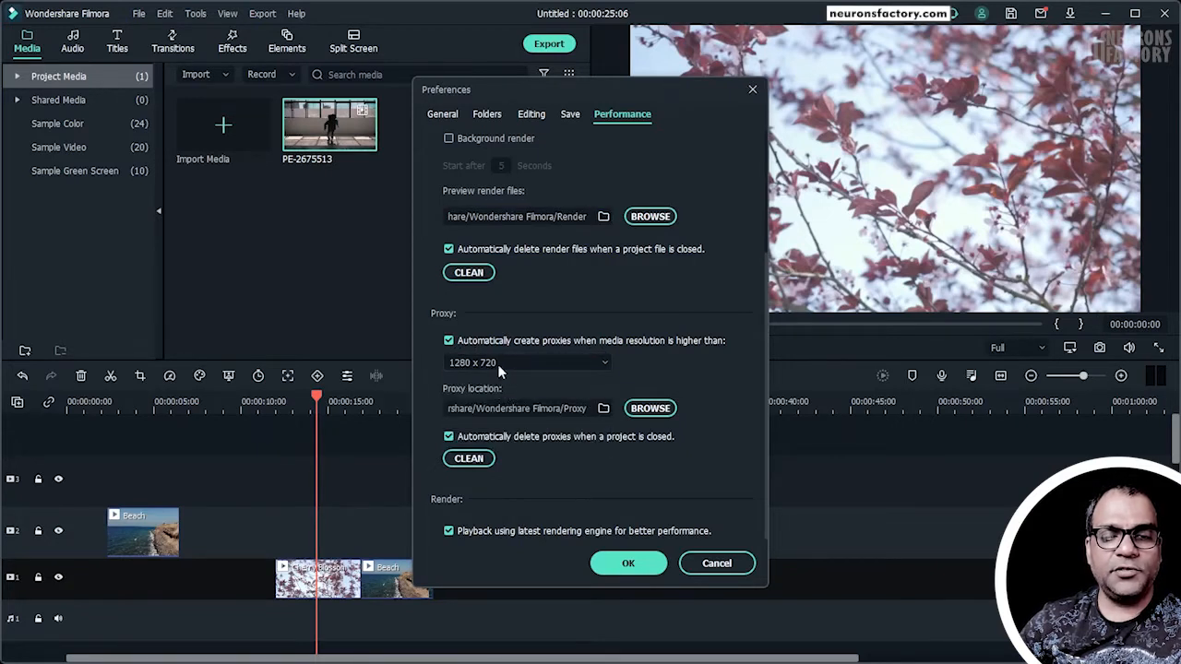
pyautogui.click(497, 365)
pyautogui.click(528, 365)
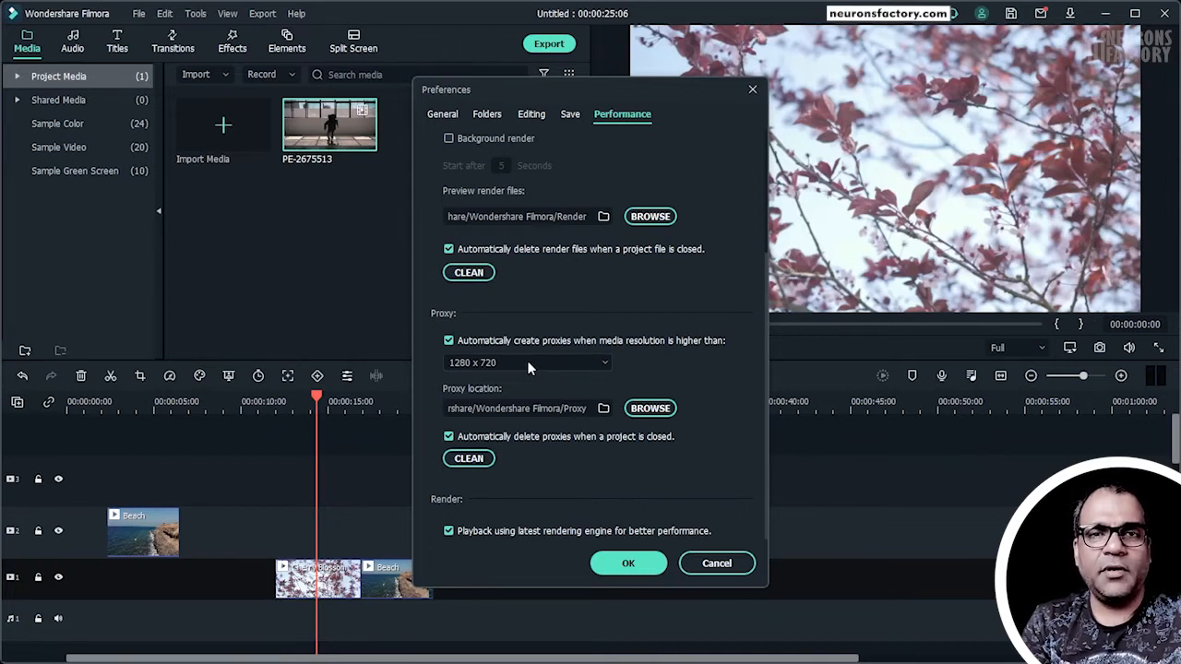
# Step: Set the automatic proxy resolution threshold to 3840 x 2160, review the other choices, and cancel the preferences
pyautogui.click(513, 363)
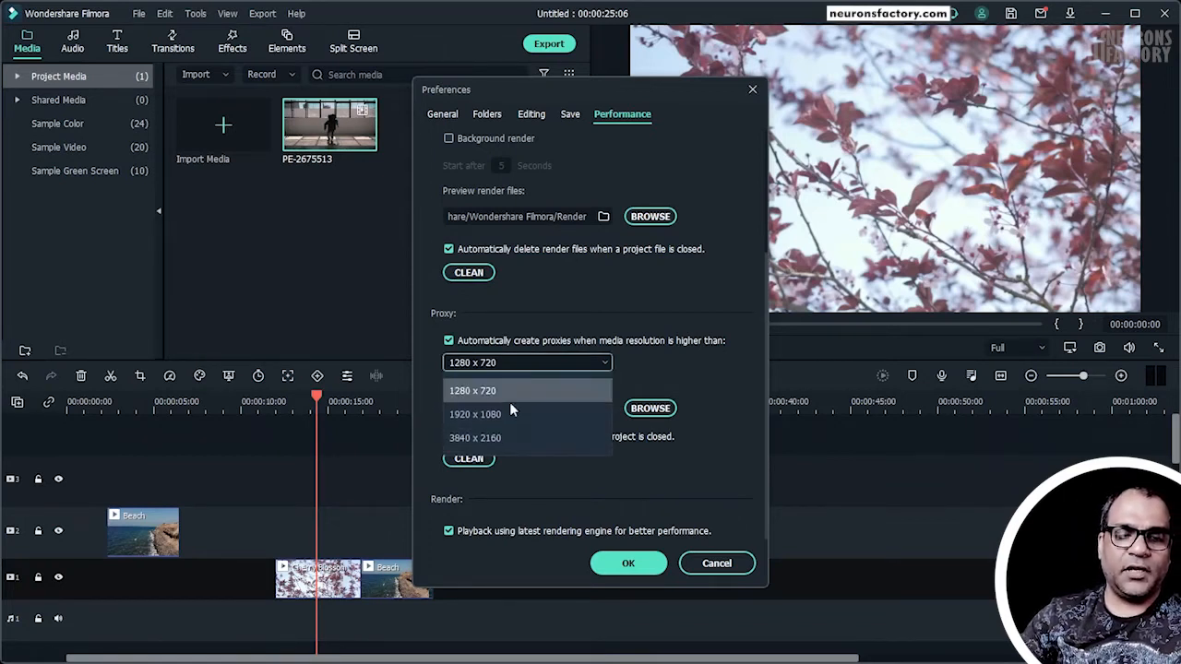
pyautogui.click(501, 435)
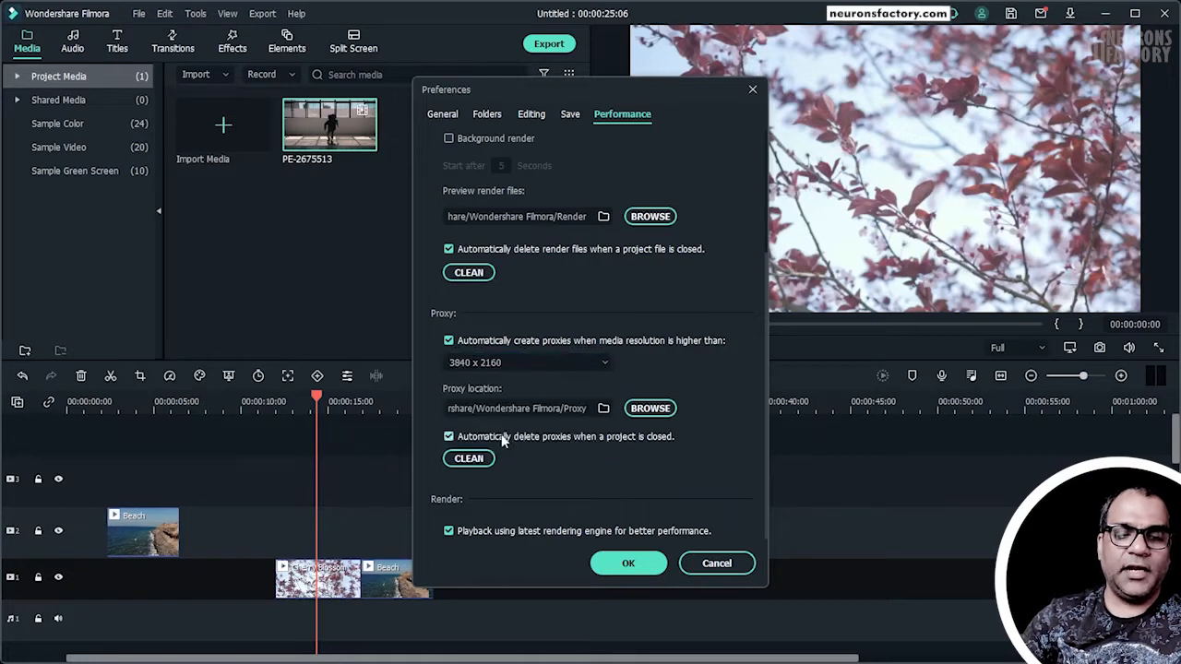
pyautogui.click(507, 363)
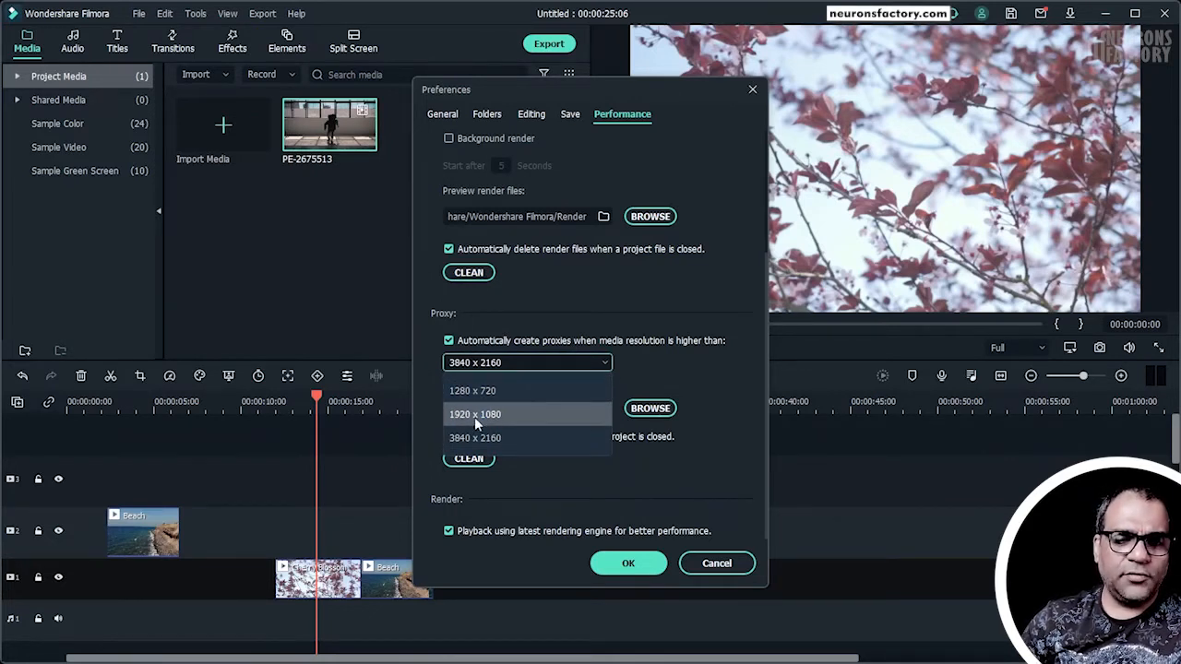
pyautogui.click(712, 565)
pyautogui.click(714, 564)
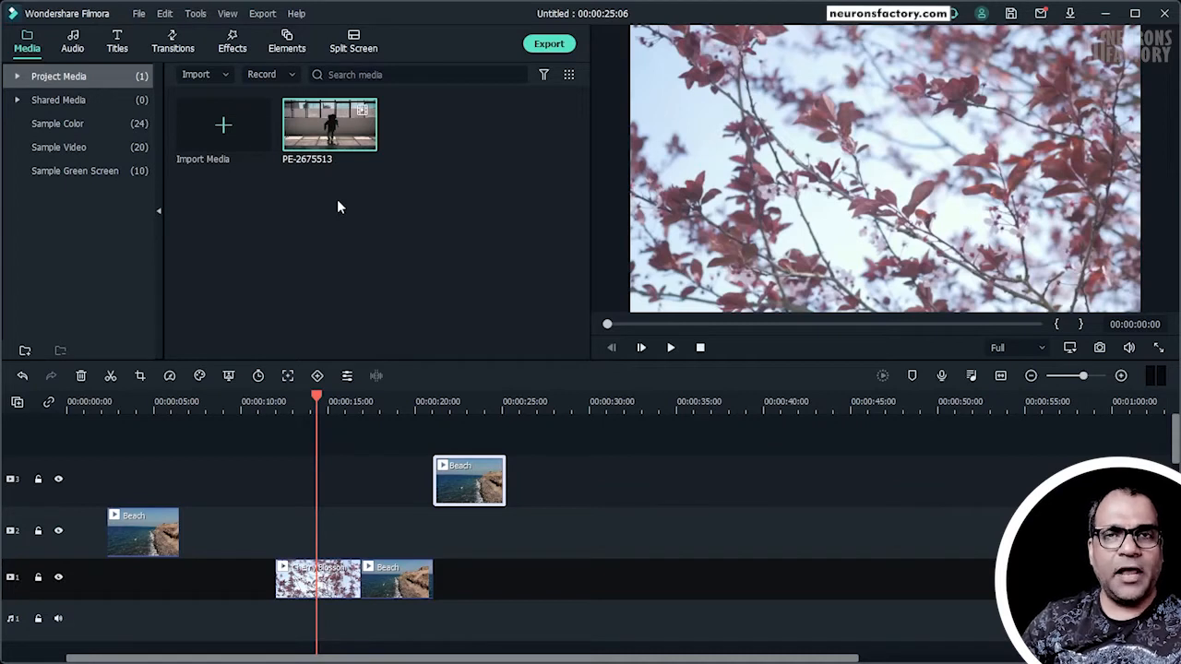
# Step: Create a proxy file for the PE-2675513 video in the project media
pyautogui.rightClick(338, 131)
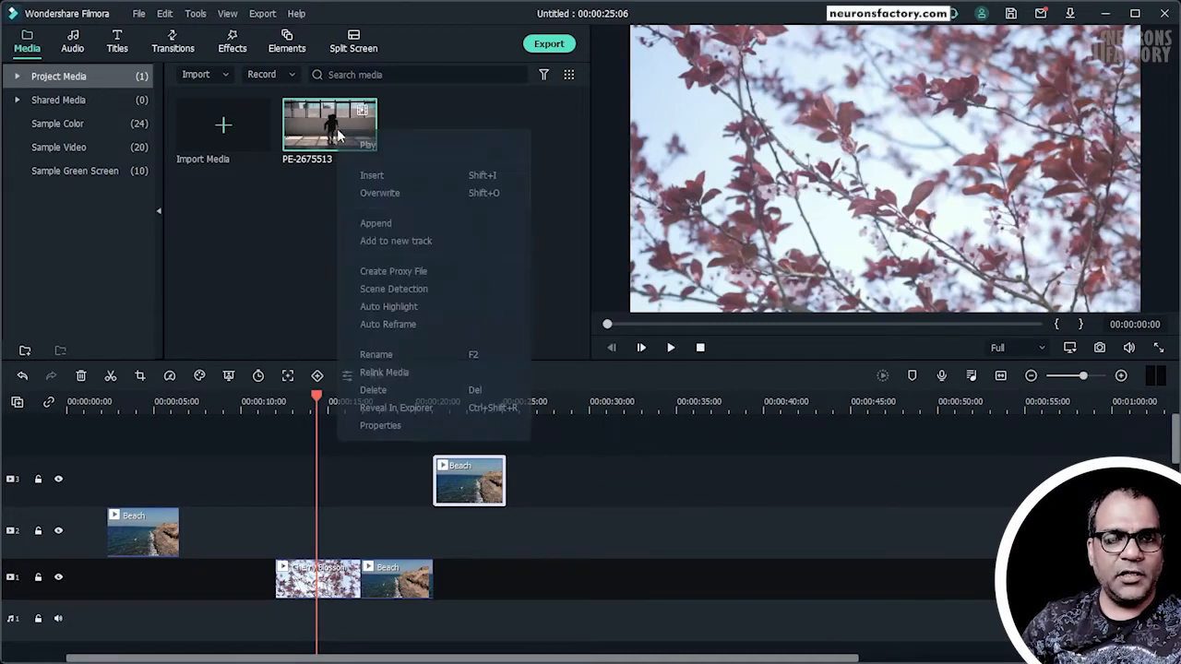
pyautogui.click(400, 271)
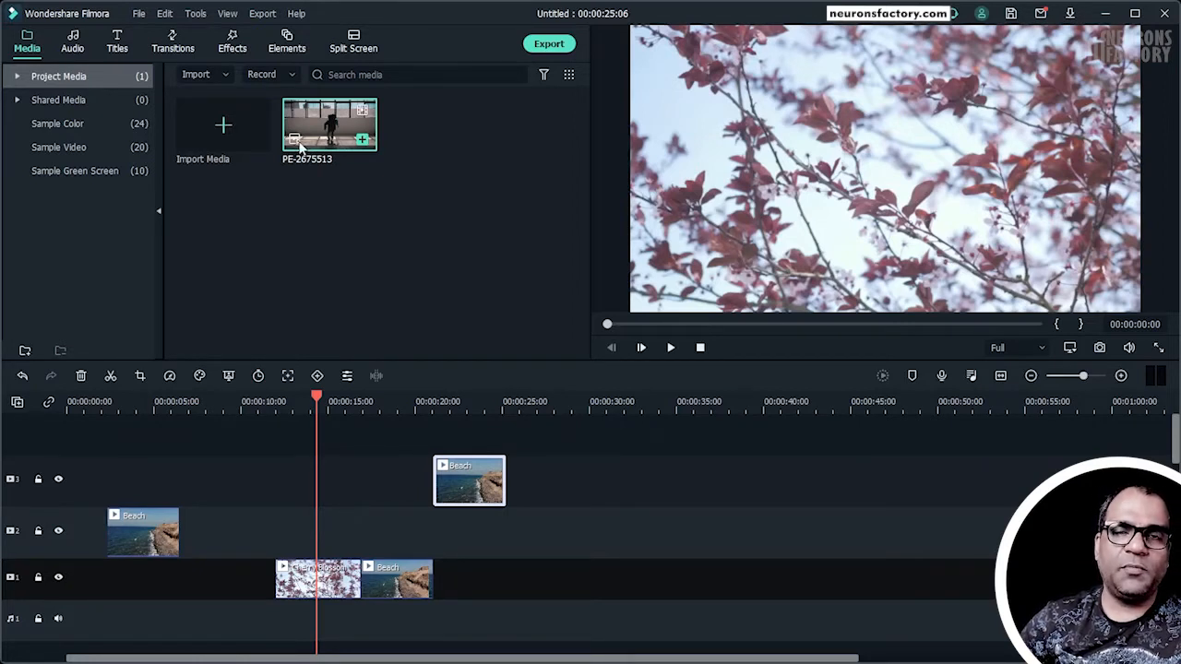
# Step: Try the PE-2675513 clip on video track 3 from about 28.5 seconds, scrub it to 00:00:42:02, and delete it from the timeline
pyautogui.moveTo(300, 147); pyautogui.dragTo(565, 488)
pyautogui.click(604, 403)
pyautogui.moveTo(618, 403); pyautogui.dragTo(799, 406)
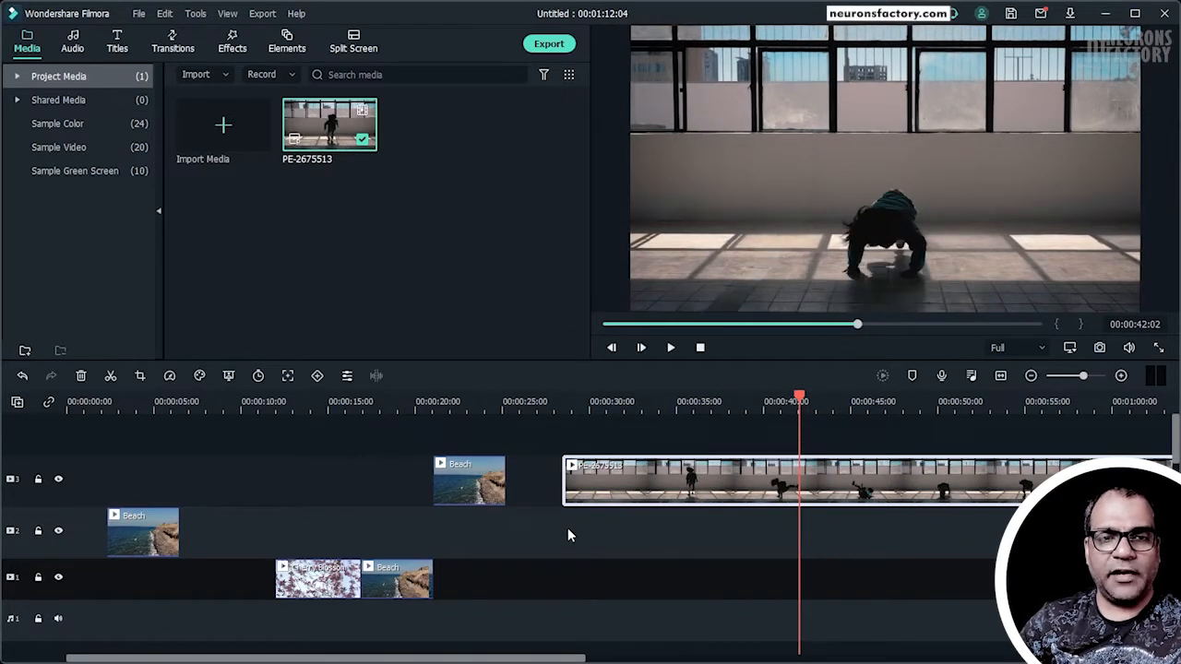
pyautogui.press('Delete')
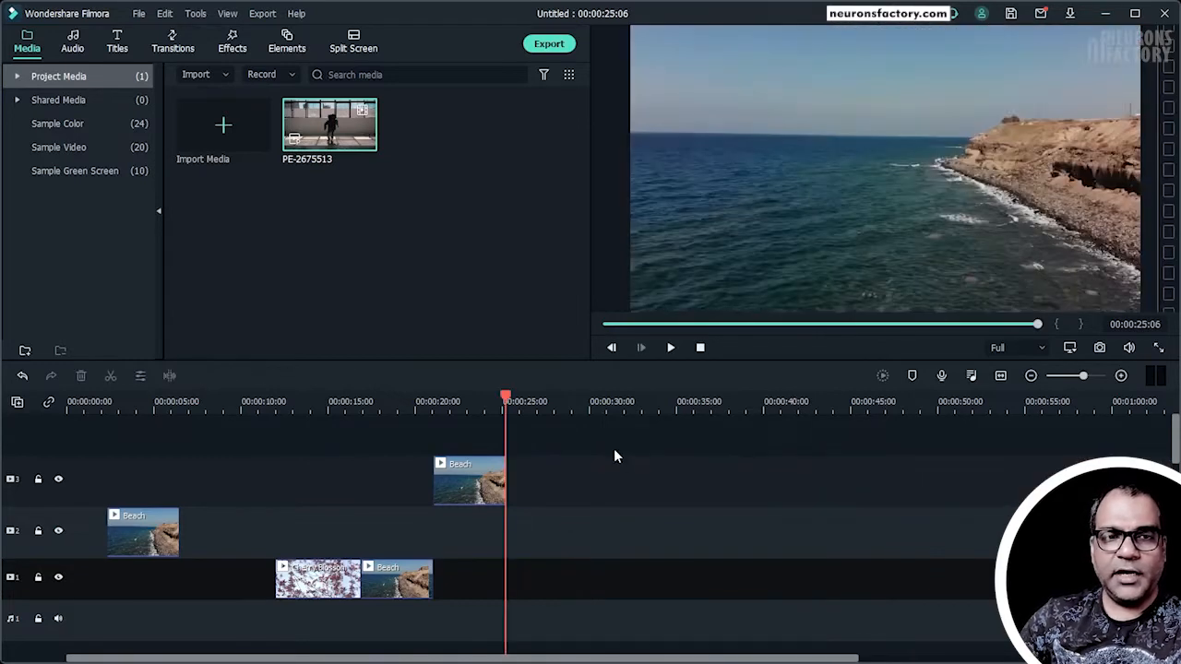
# Step: Preview the PE-2675513 video, place it on video track 3 from about 26.5 seconds, and move the playhead to 00:00:29:12
pyautogui.doubleClick(318, 136)
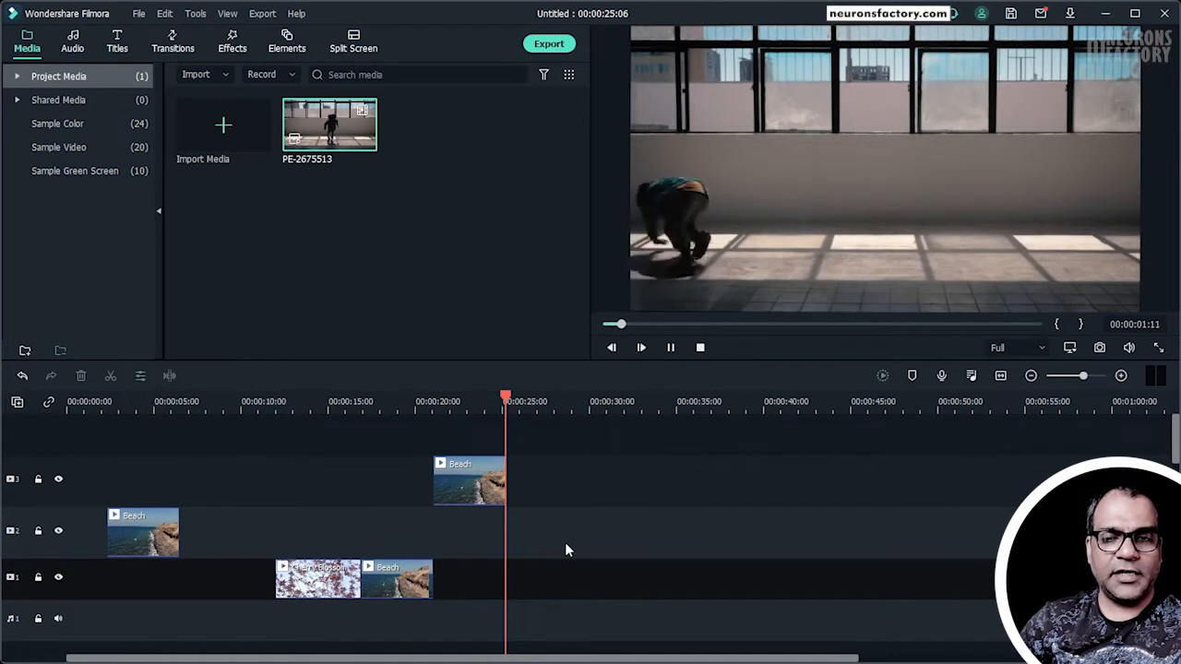
pyautogui.click(671, 347)
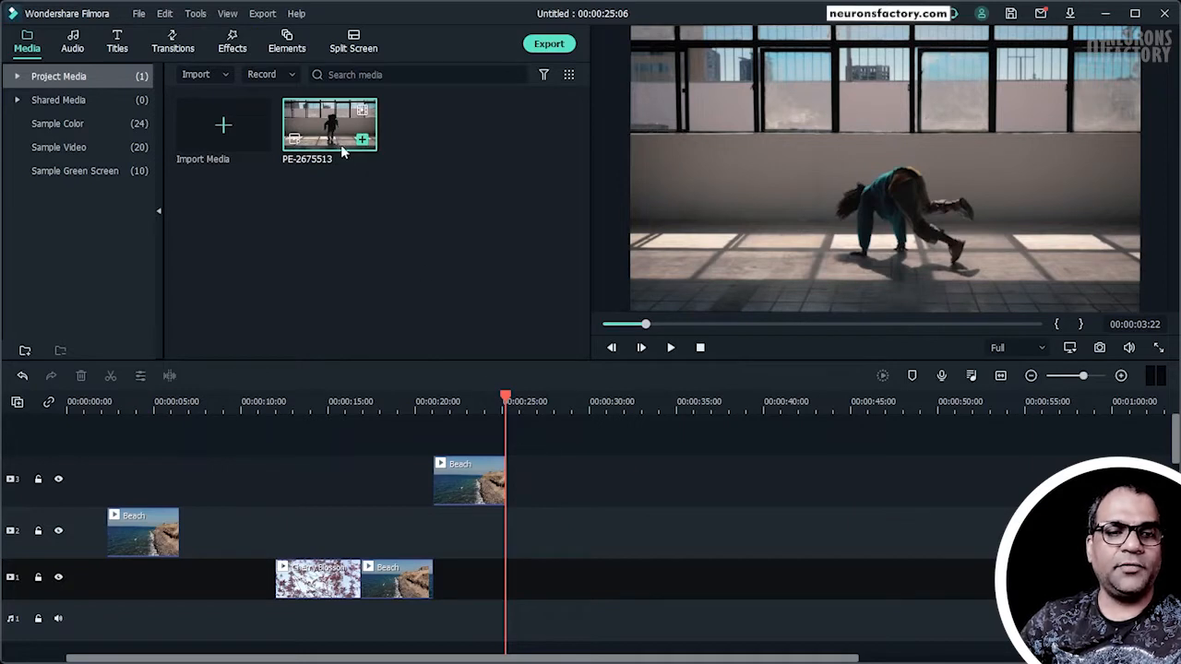
pyautogui.moveTo(327, 138); pyautogui.dragTo(532, 498)
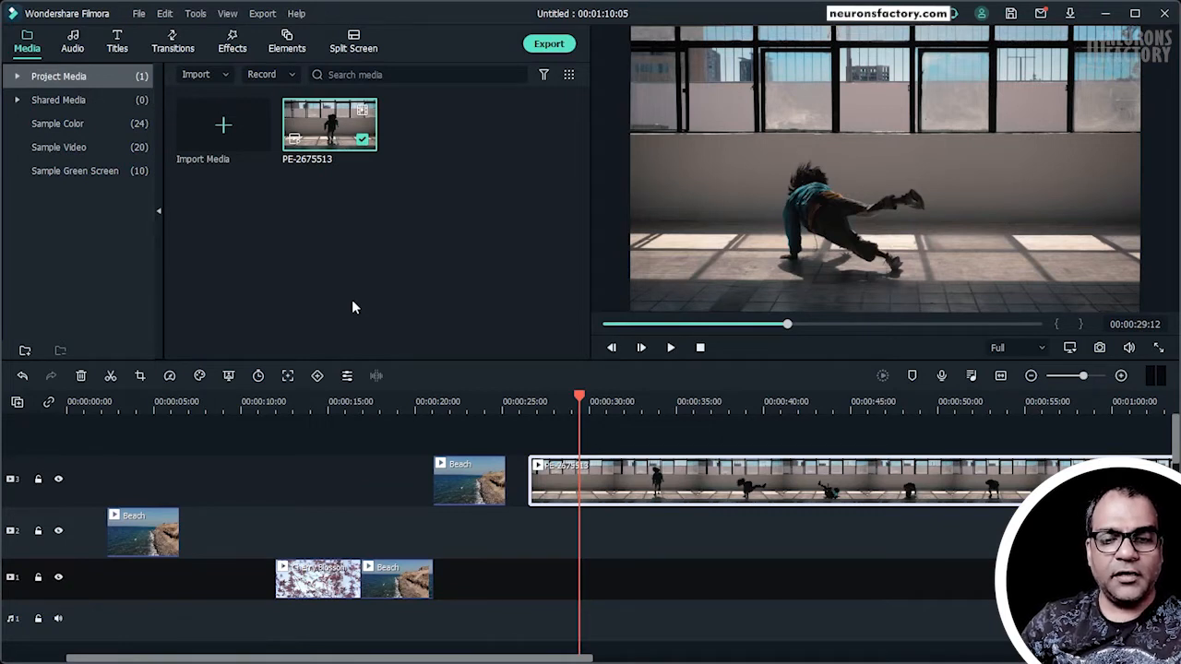
# Step: Open the PE-2675513 video's name for editing, keep it, and review the video's Relink Media and Properties commands
pyautogui.rightClick(317, 132)
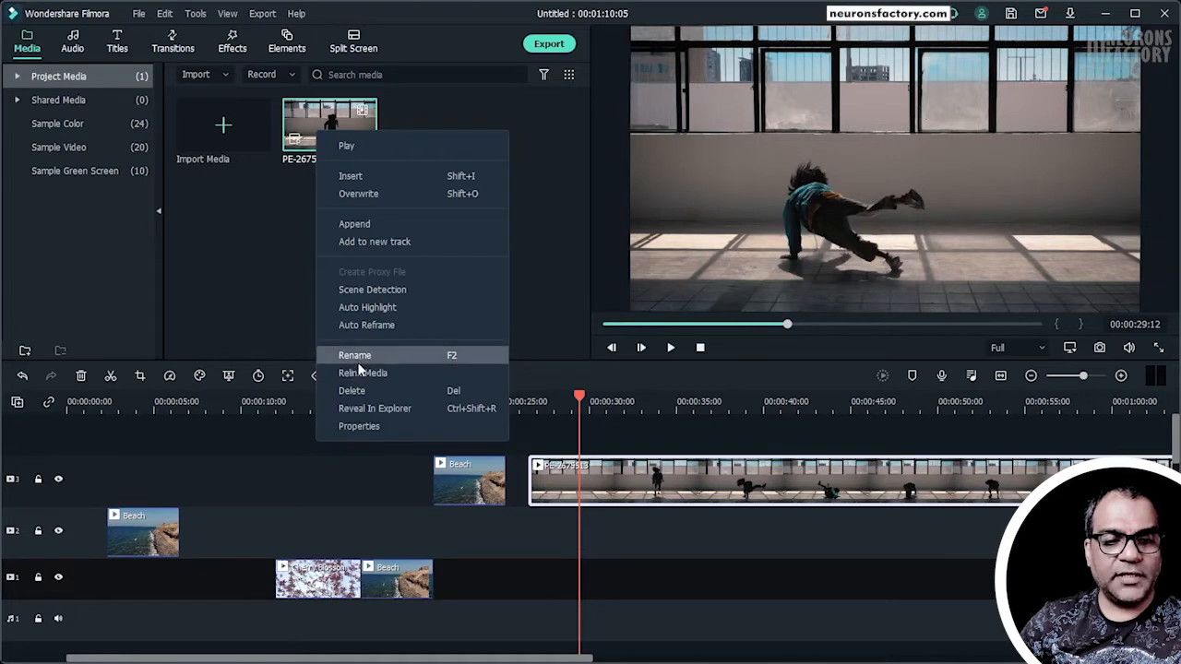
pyautogui.click(355, 355)
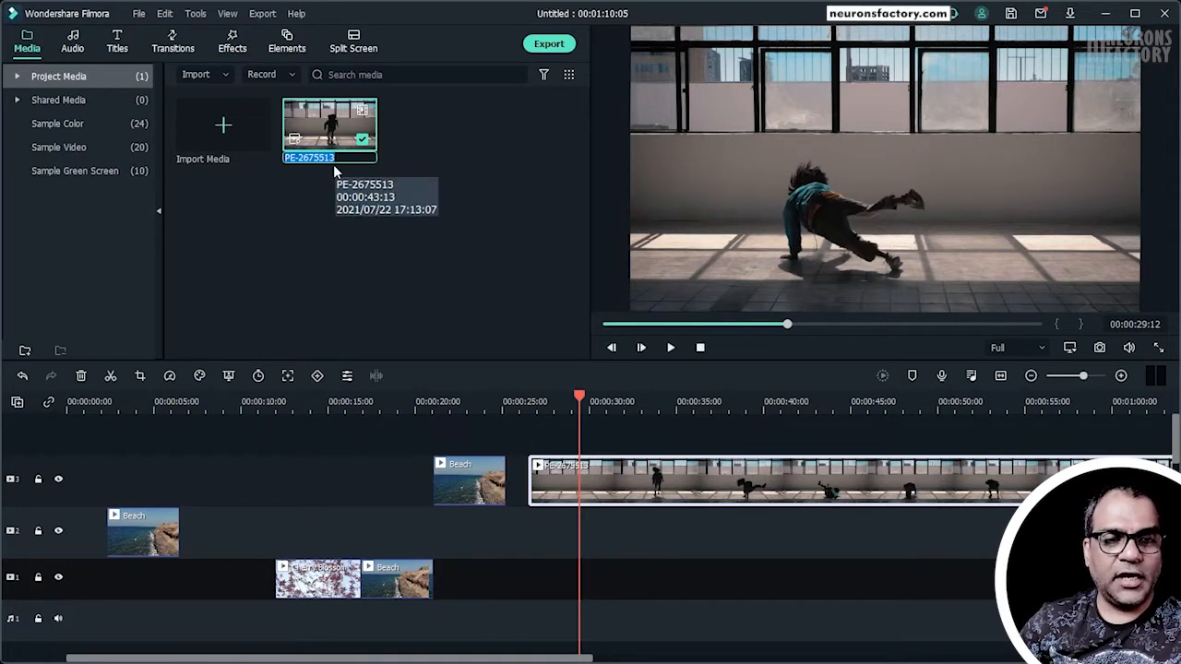
pyautogui.press('Return')
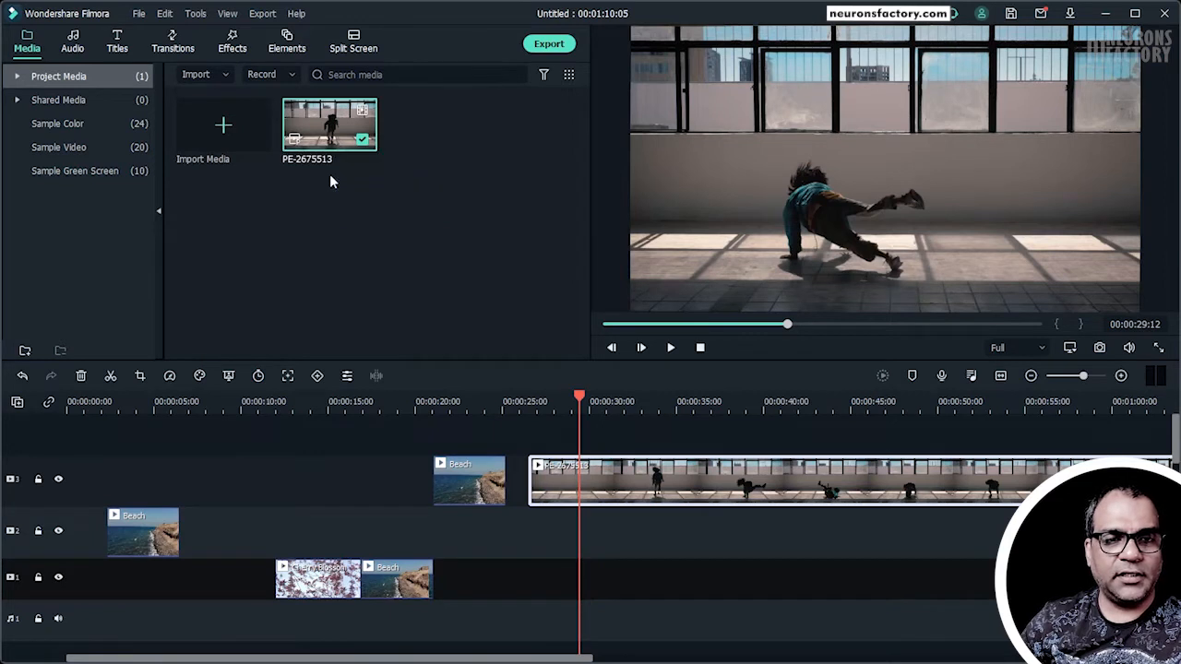
pyautogui.rightClick(335, 117)
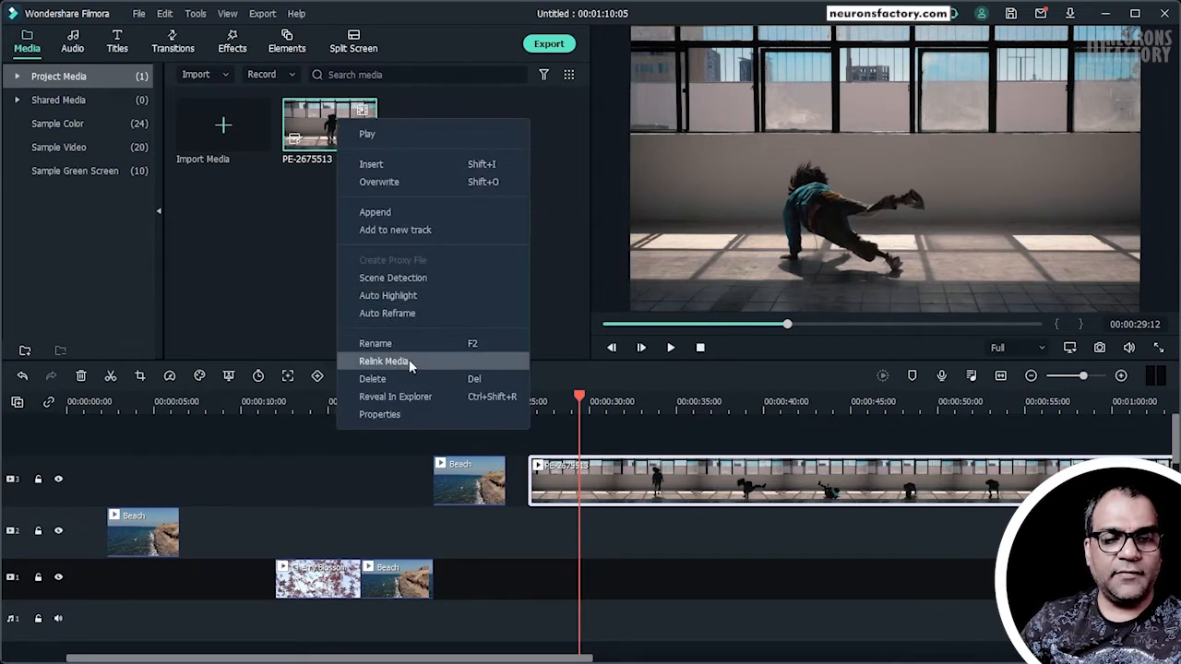
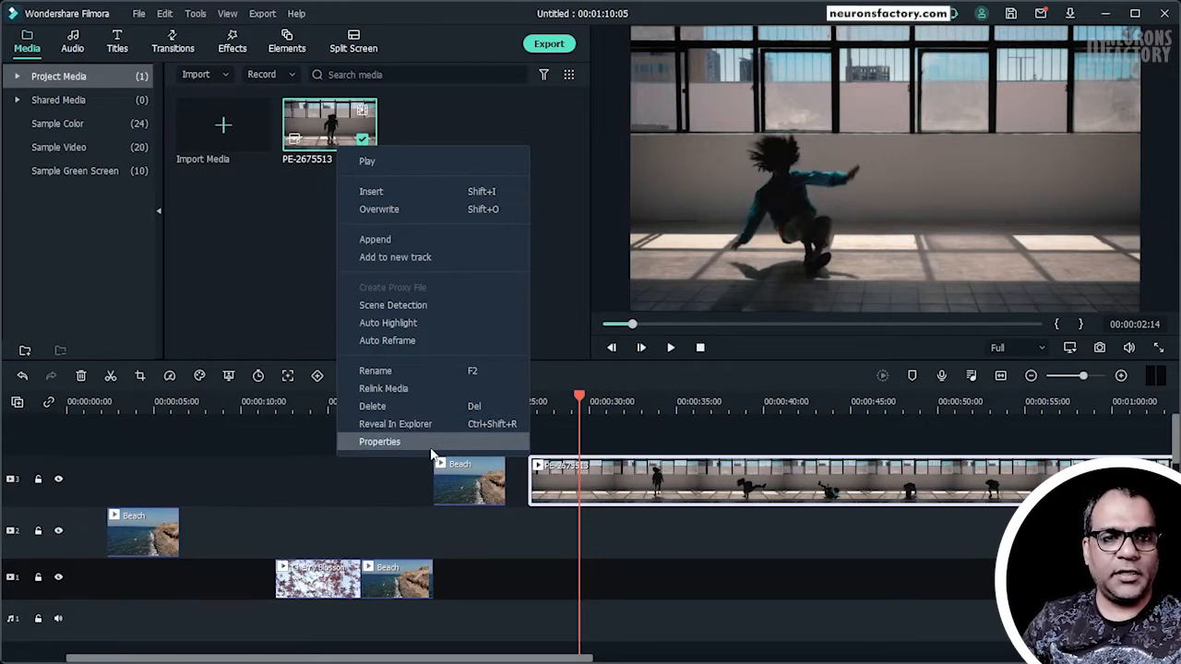
pyautogui.click(258, 275)
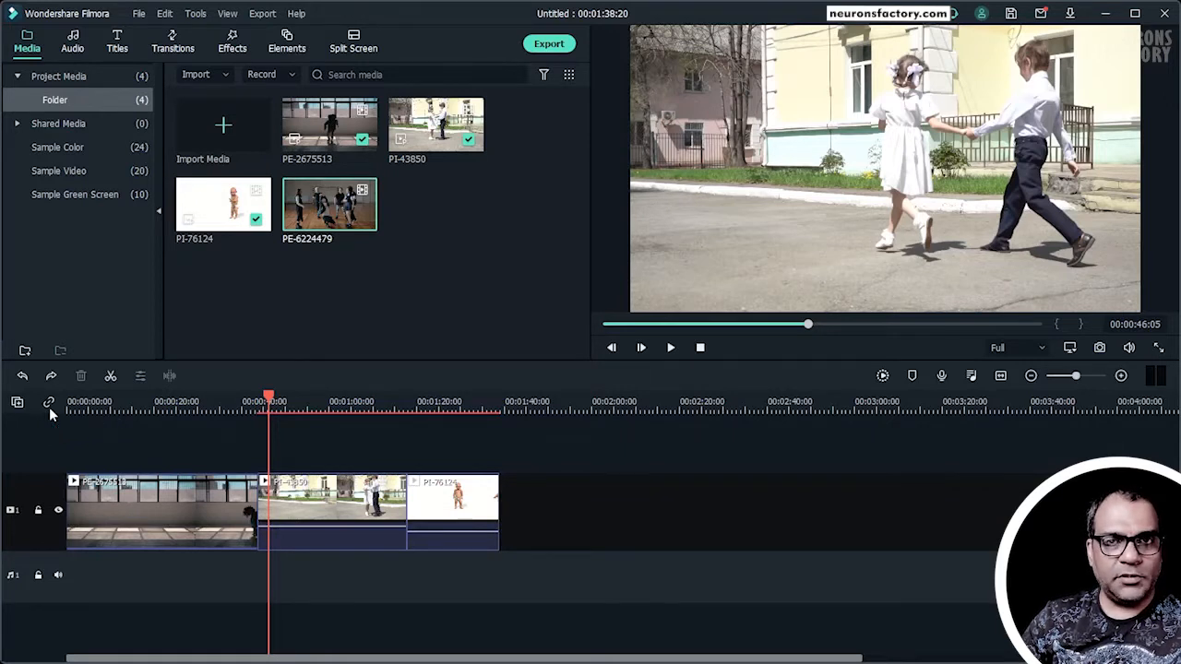
# Step: Try deleting the PI-43850 clip from video track 1 with auto ripple on, and undo the deletion
pyautogui.click(233, 514)
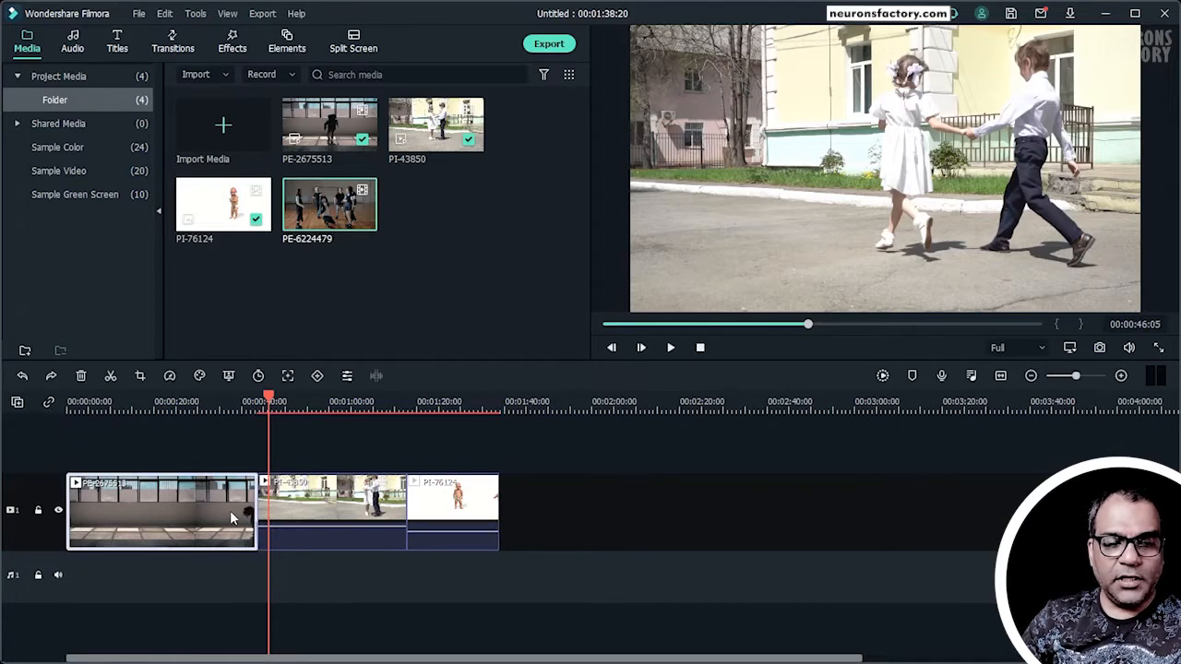
pyautogui.click(295, 516)
pyautogui.click(460, 514)
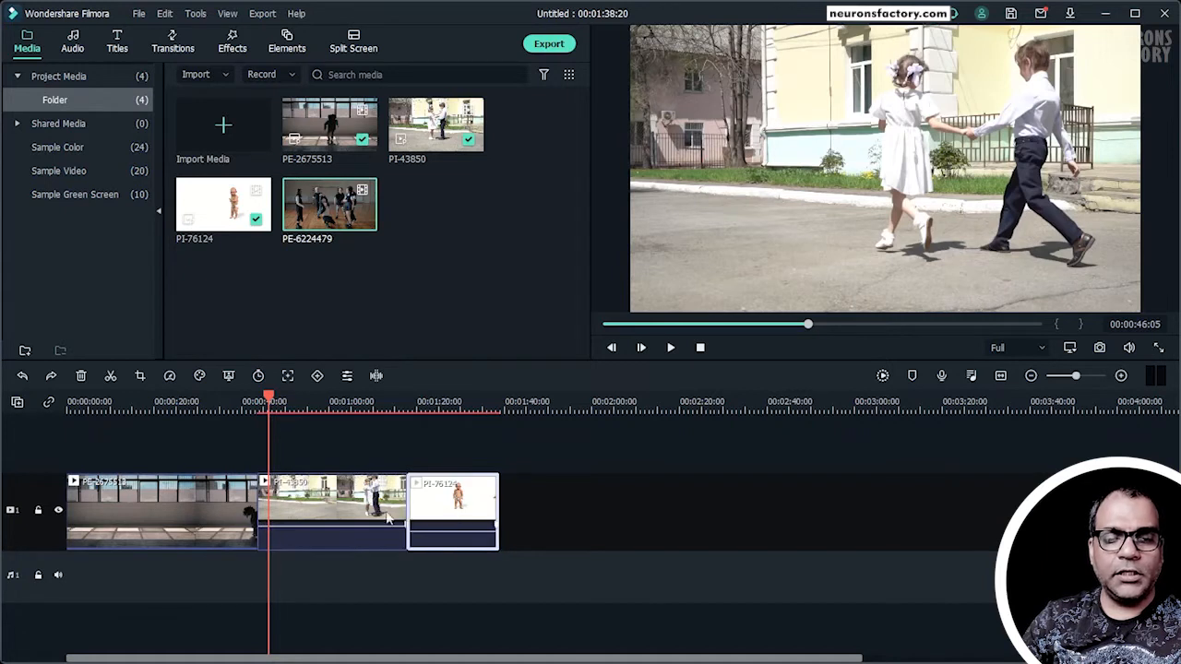
pyautogui.click(343, 513)
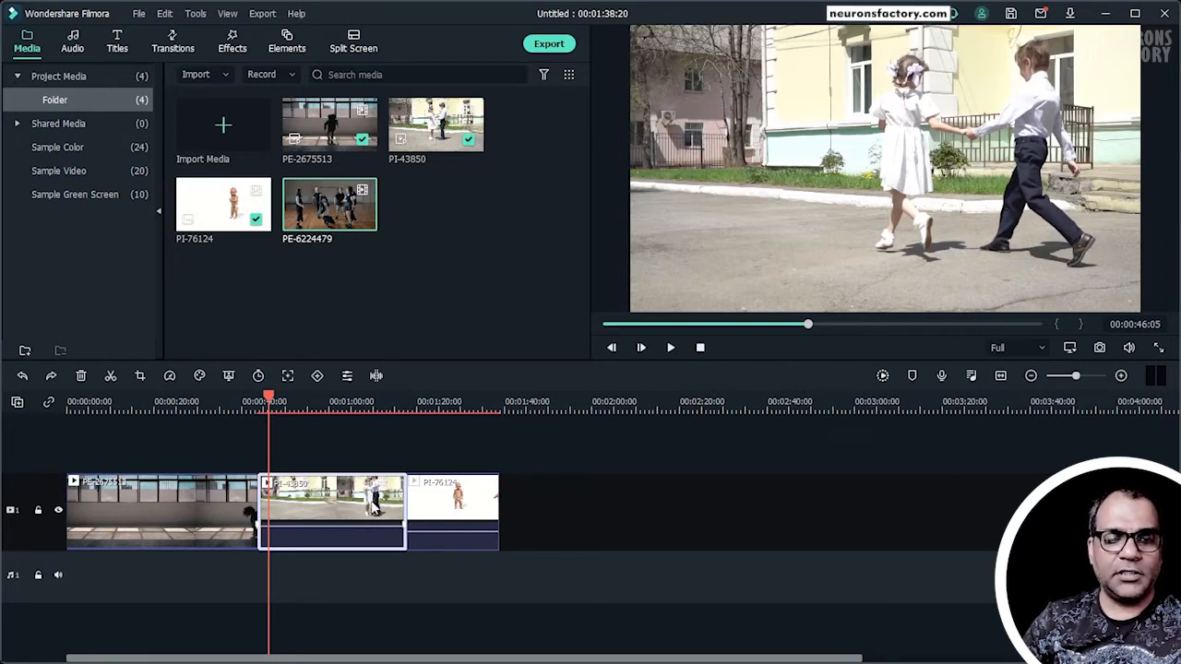
pyautogui.rightClick(337, 486)
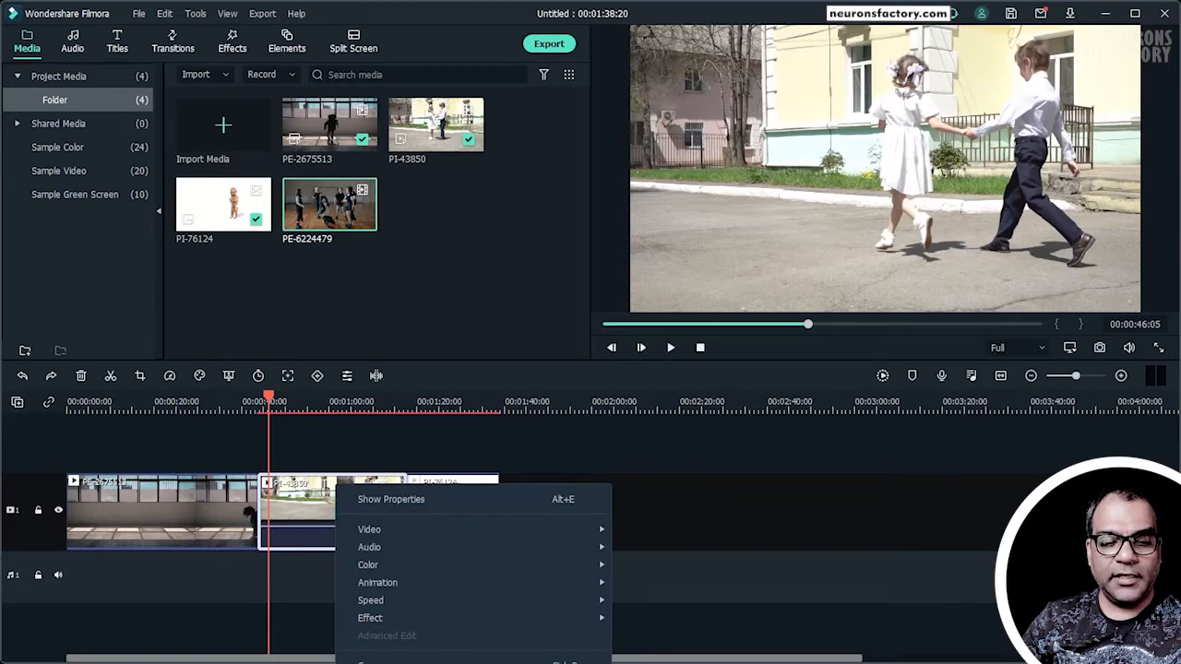
pyautogui.click(165, 13)
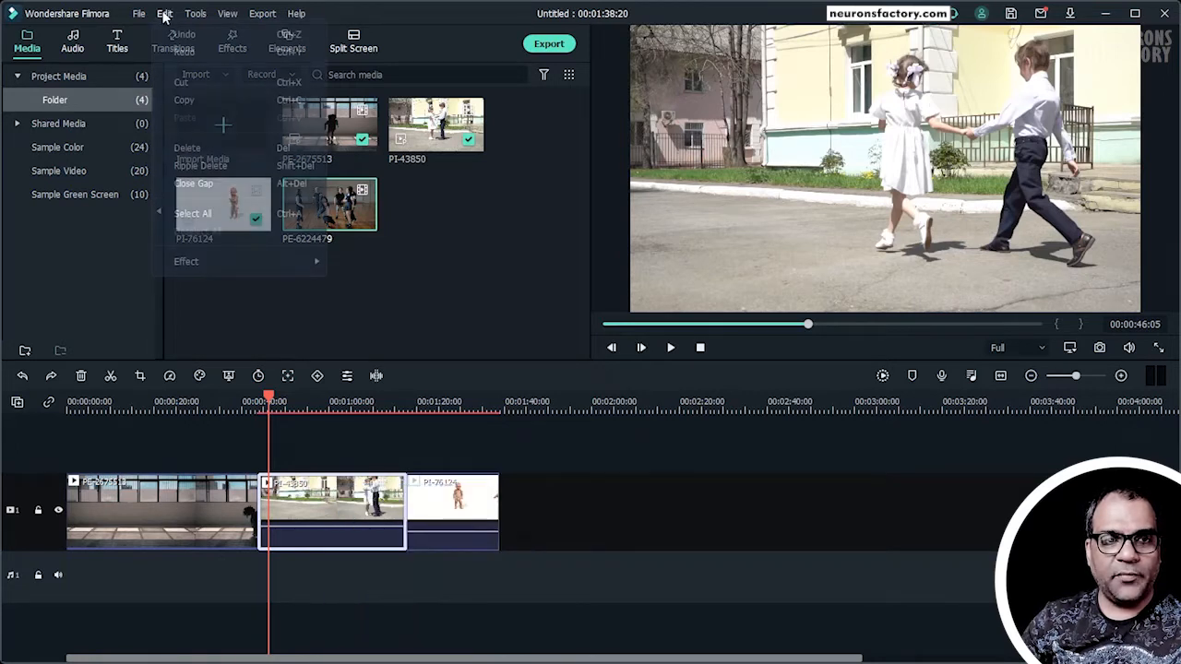
pyautogui.click(281, 153)
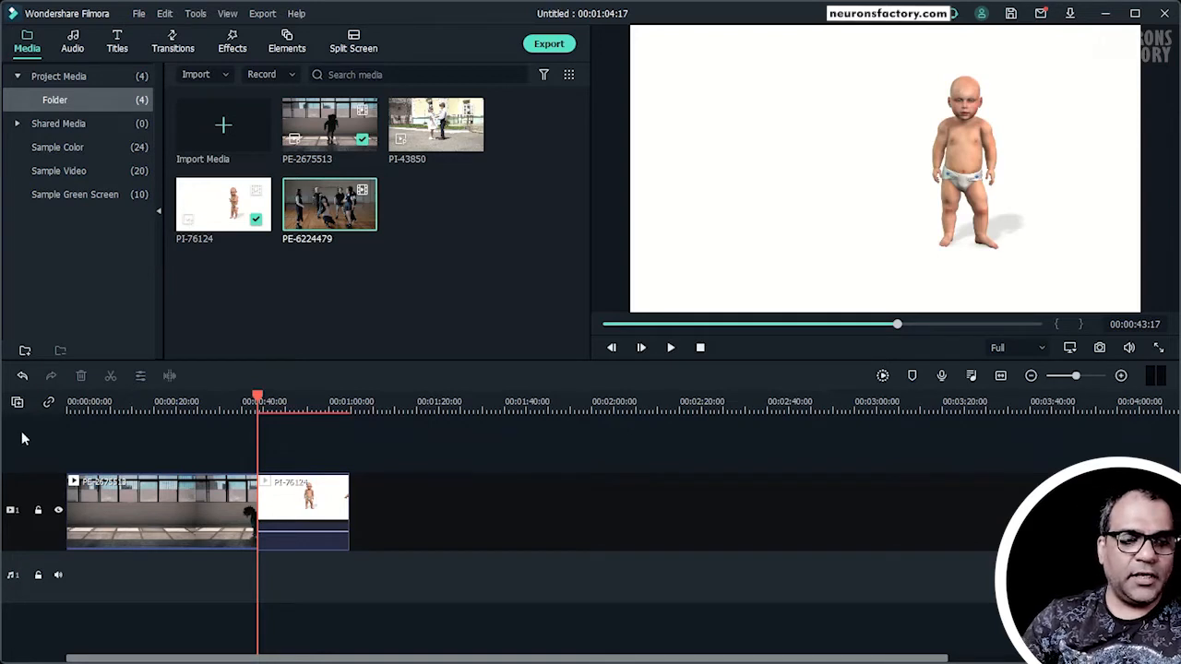
pyautogui.click(22, 376)
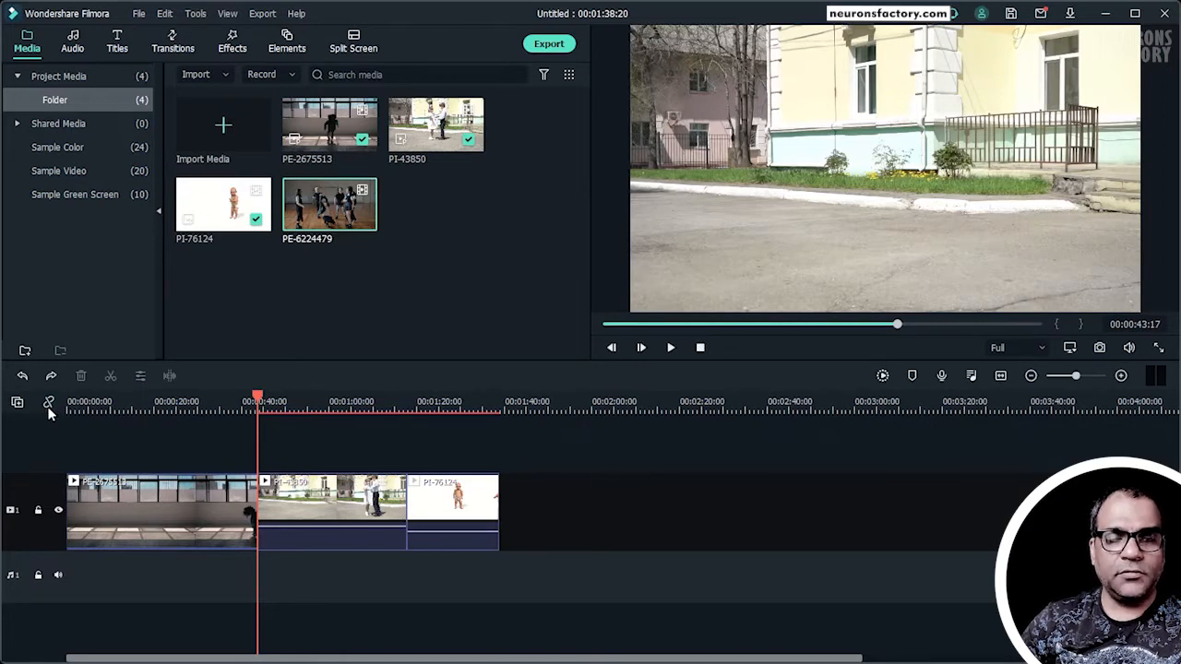
# Step: With auto ripple off, try deleting the PI-43850 clip and closing the gap it leaves, and undo both edits
pyautogui.click(285, 524)
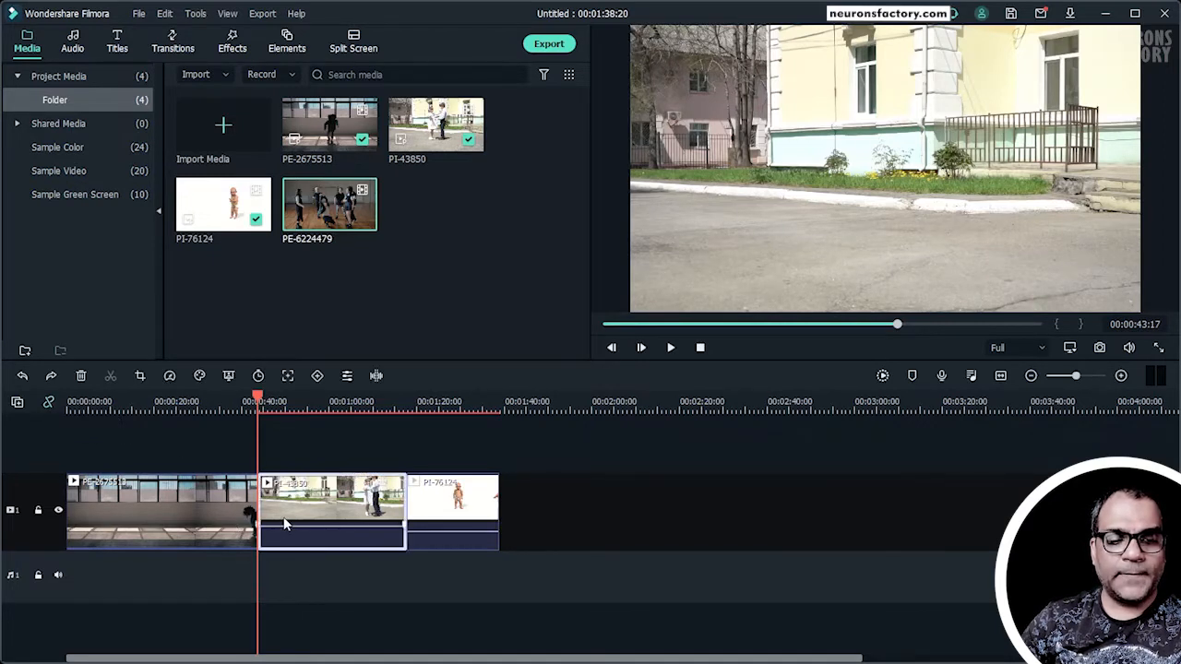
pyautogui.click(164, 13)
pyautogui.click(229, 148)
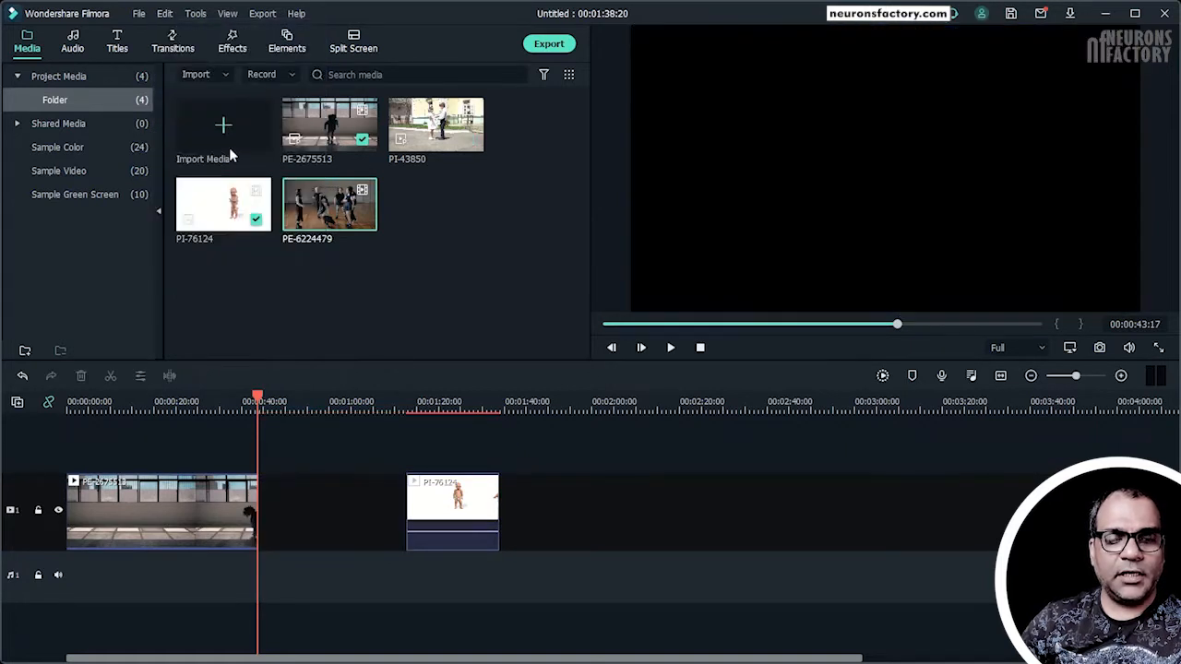
pyautogui.click(294, 530)
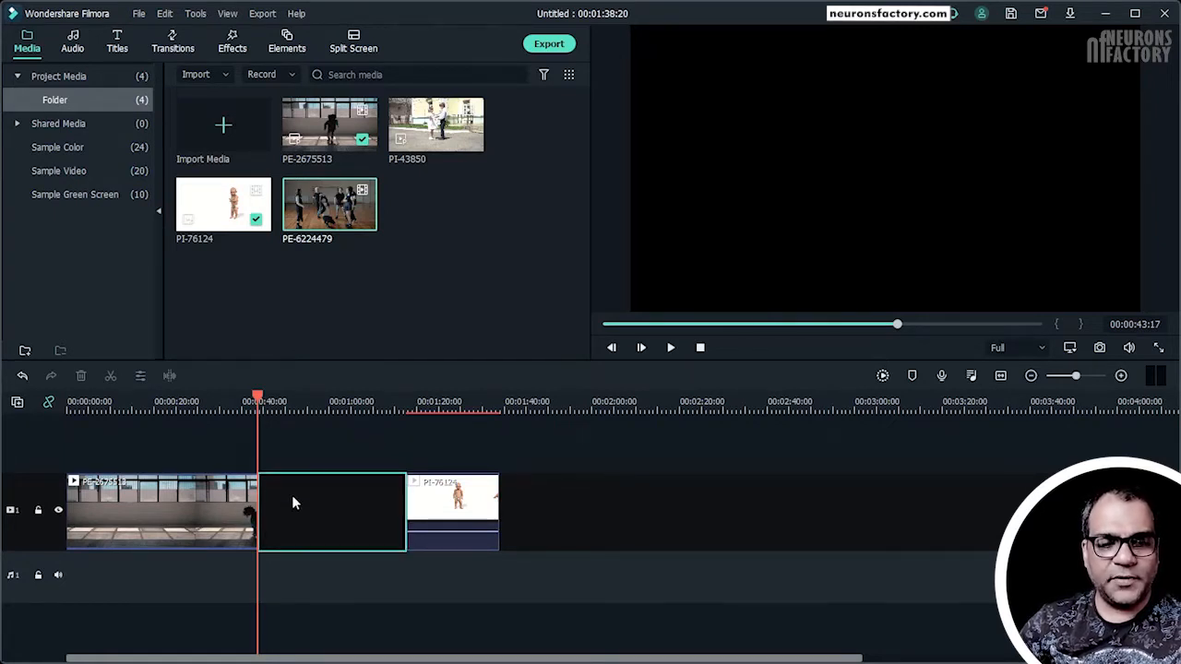
pyautogui.rightClick(290, 504)
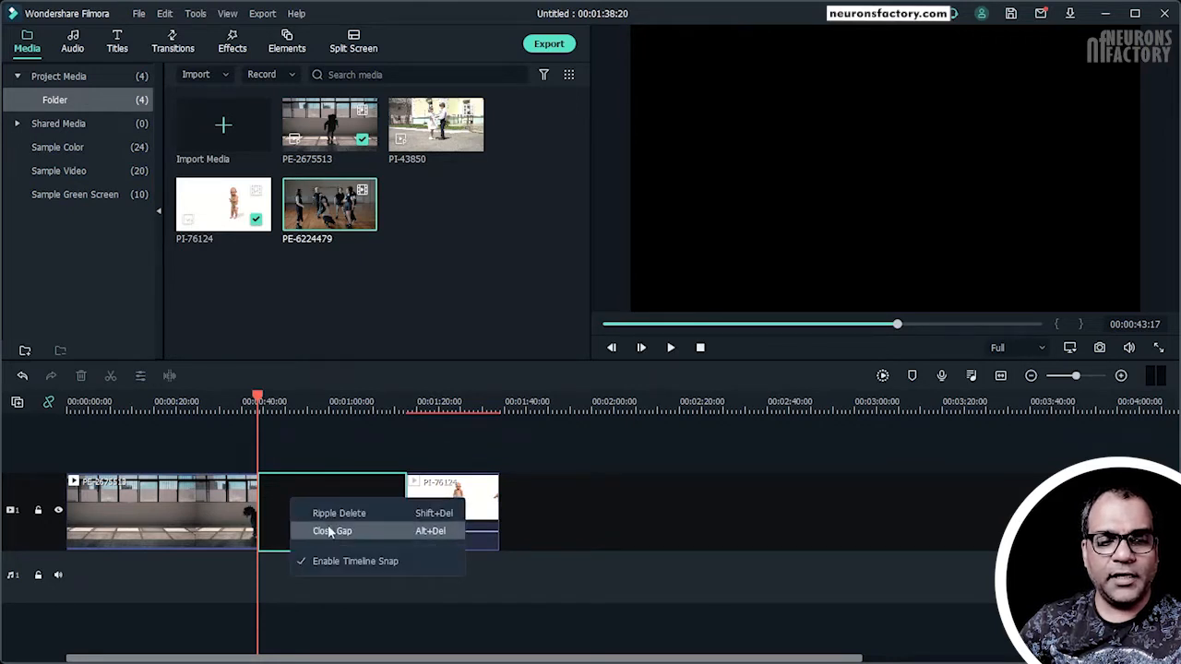
pyautogui.click(427, 533)
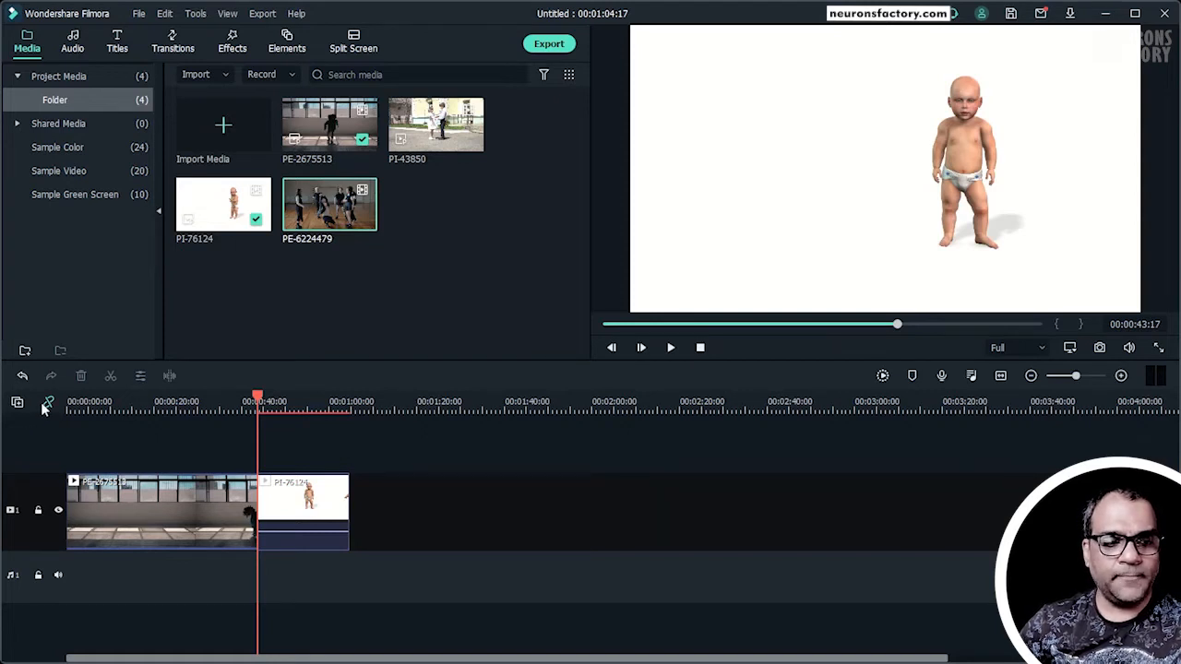
pyautogui.click(22, 376)
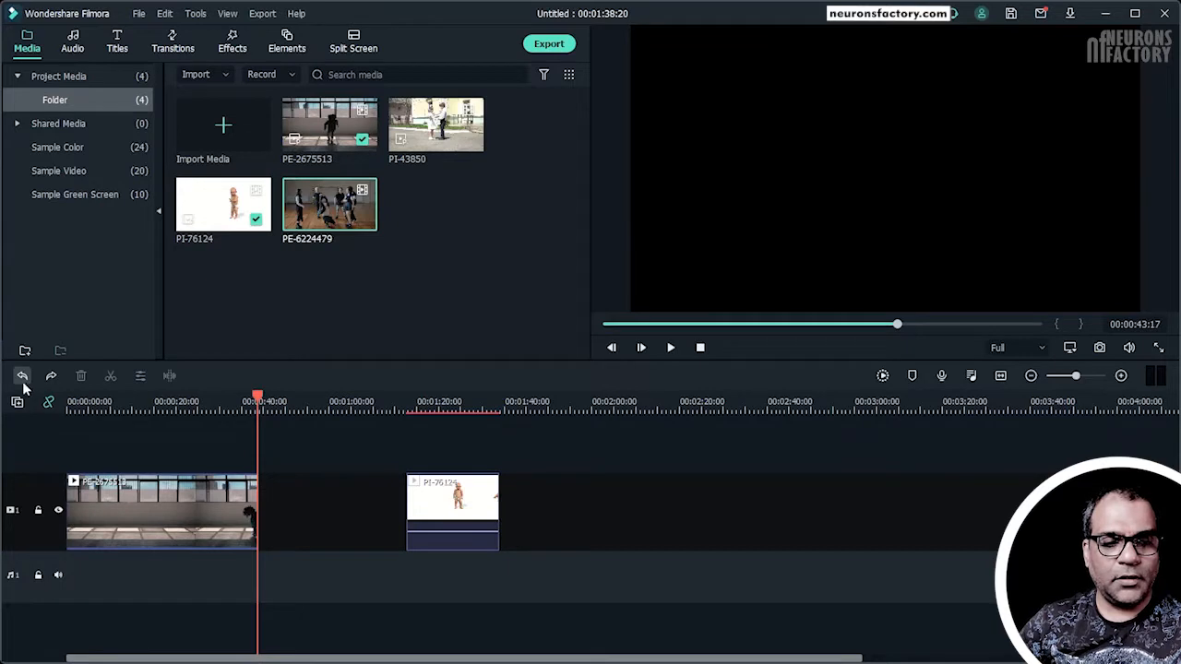
pyautogui.click(21, 377)
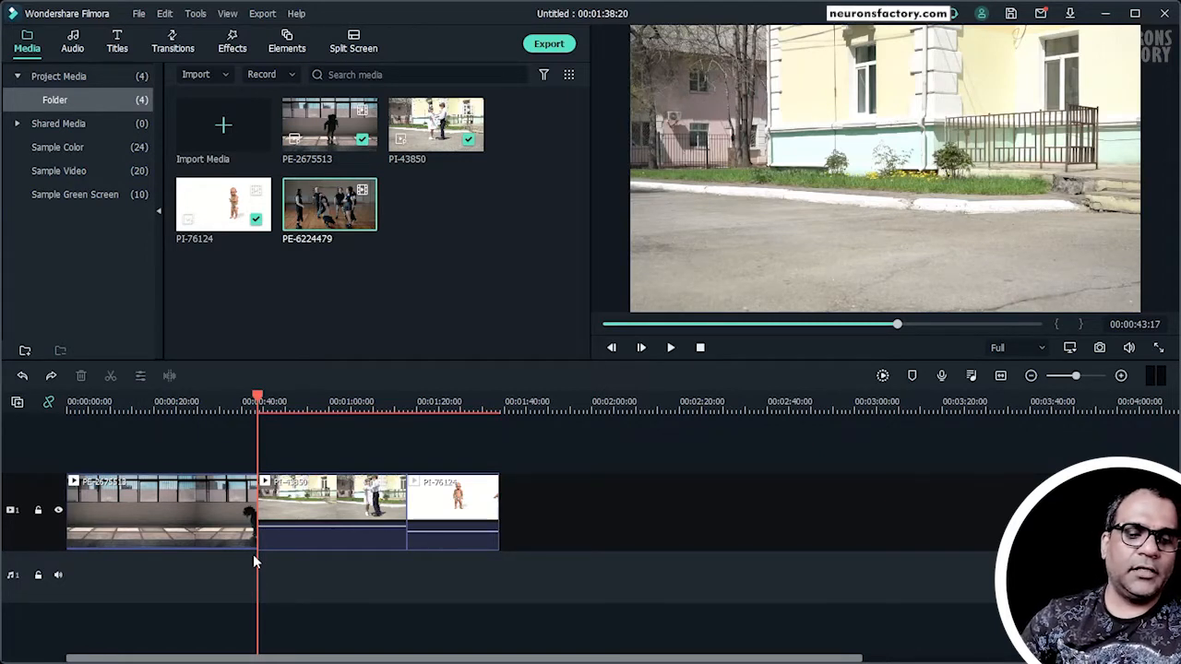
# Step: Try a Ripple Delete on the PI-43850 clip on video track 1, and undo it
pyautogui.click(291, 514)
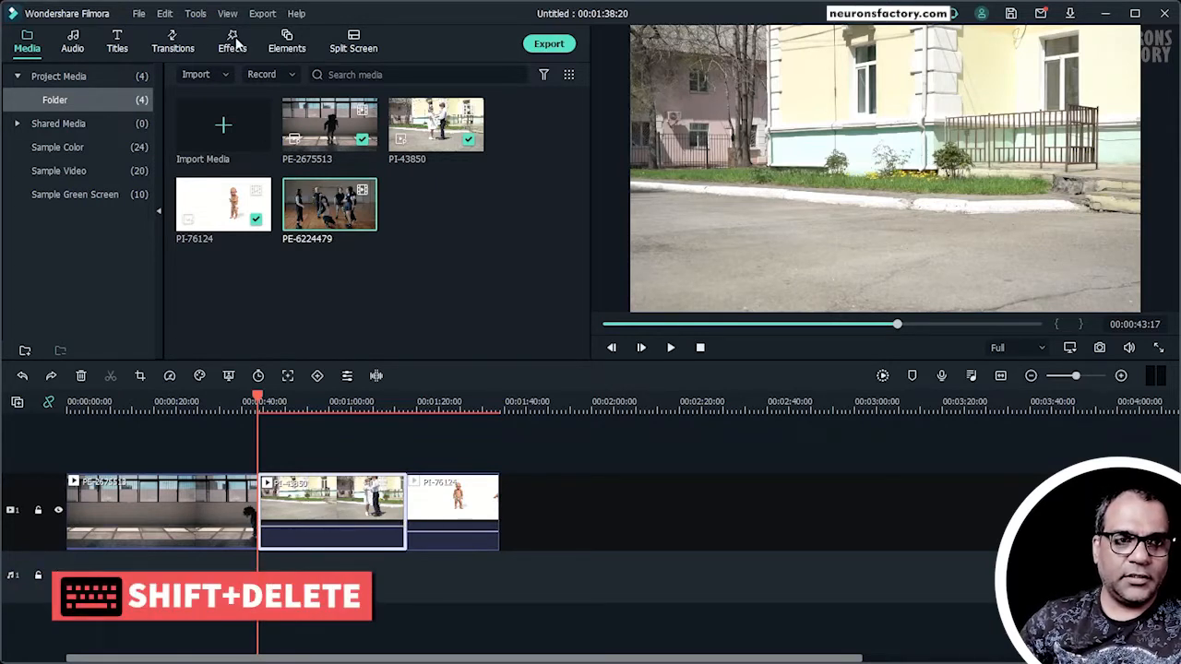
pyautogui.click(166, 16)
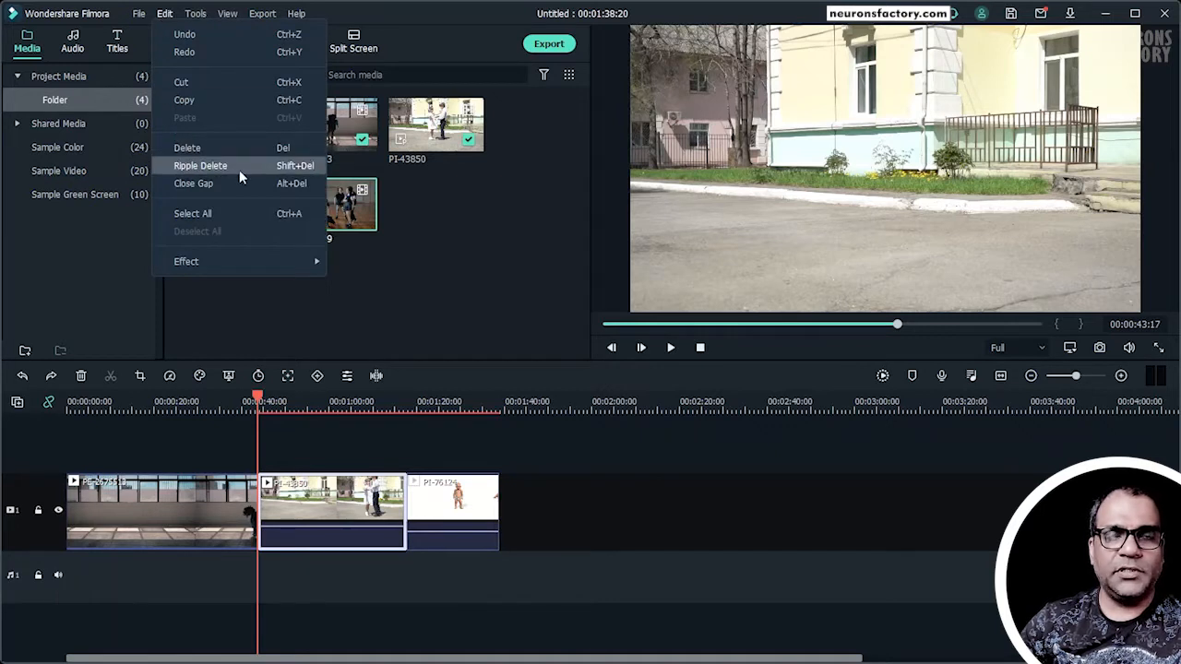
pyautogui.click(239, 170)
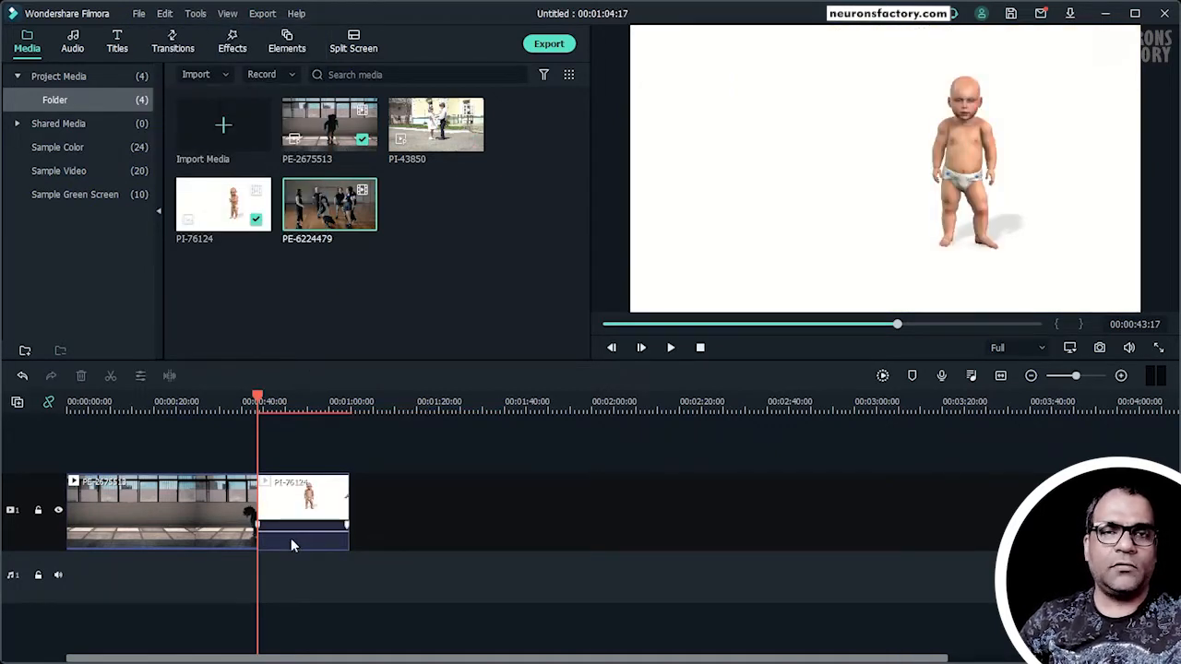
pyautogui.click(24, 378)
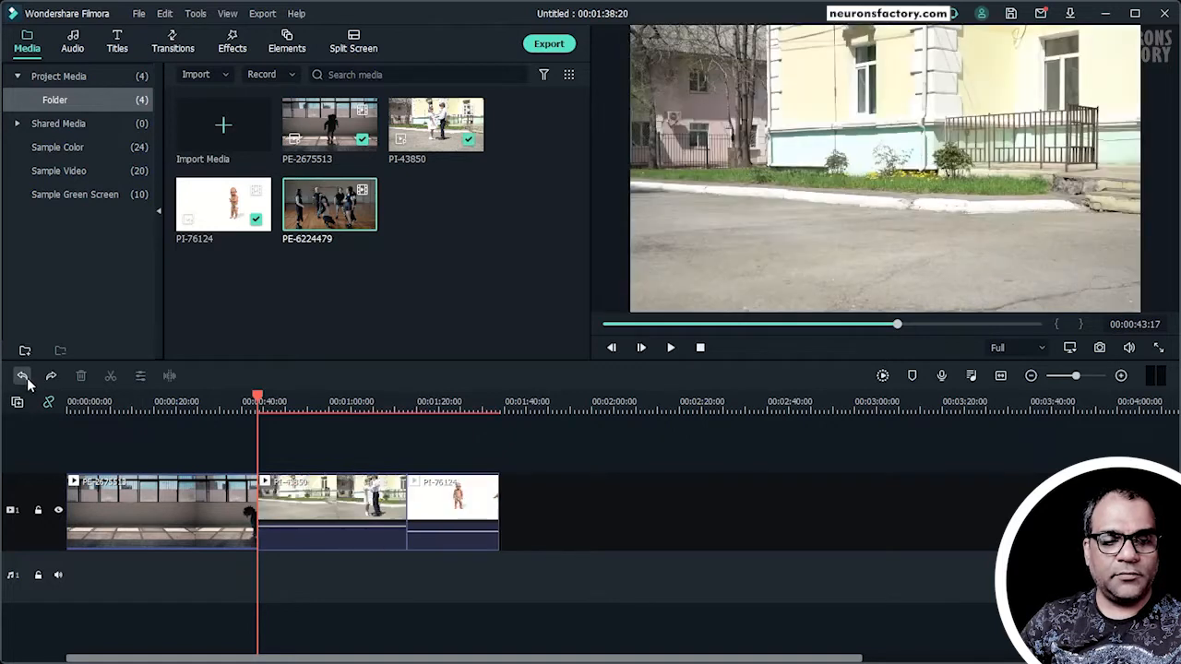
# Step: Select the PI-43850 clip on video track 1 and turn auto ripple back on
pyautogui.click(172, 18)
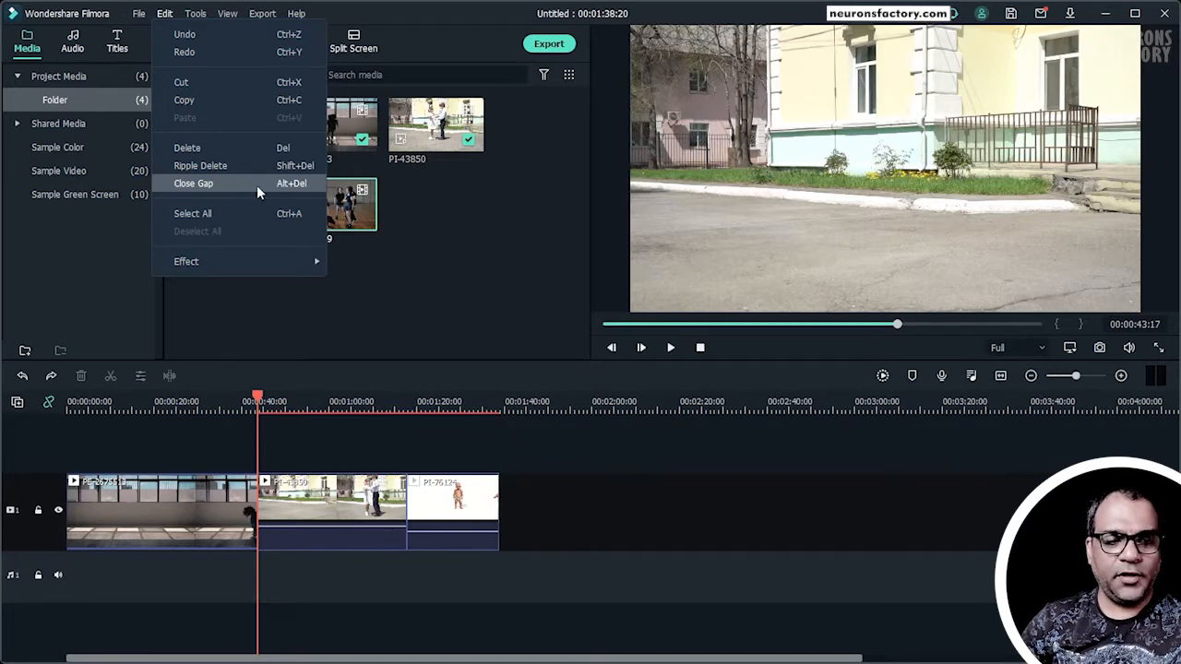
pyautogui.click(259, 398)
pyautogui.click(347, 480)
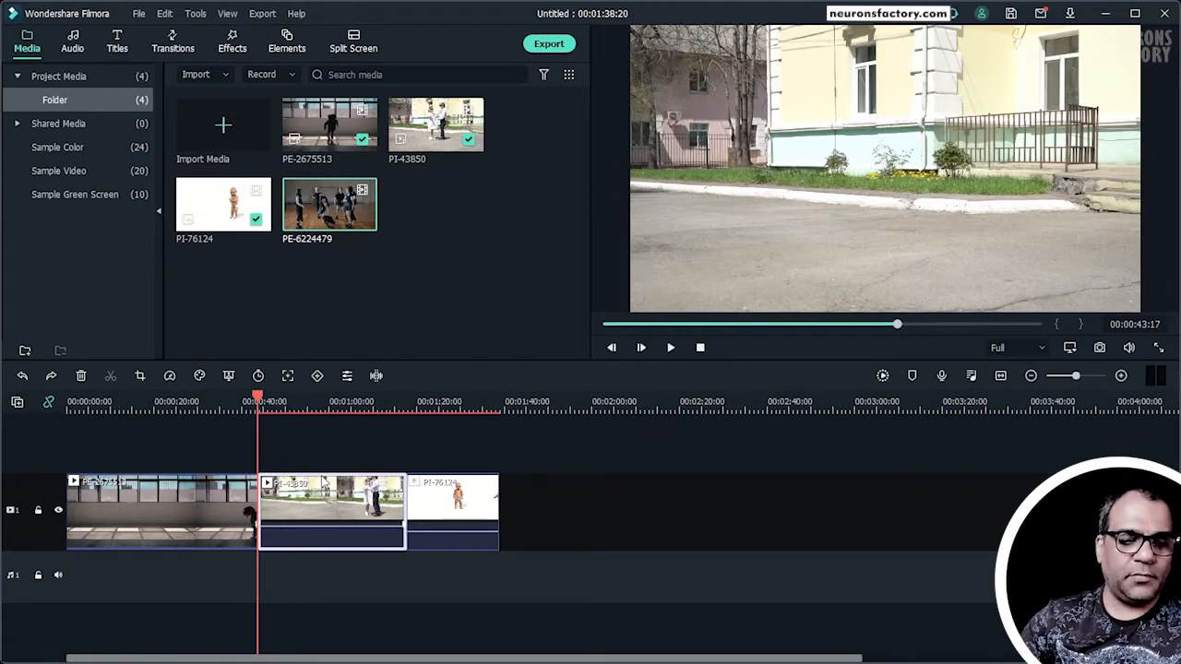
pyautogui.click(47, 406)
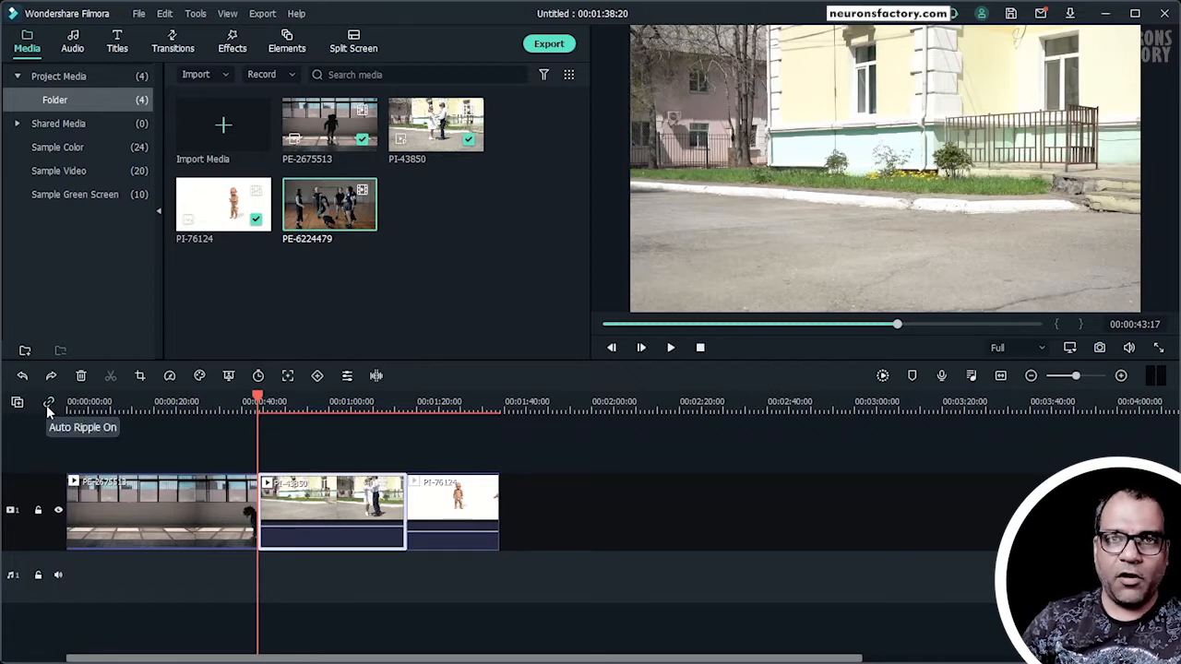
# Step: Try moving the PI-76124 clip into the PI-43850 clip at about 52 seconds on video track 1, and undo the move
pyautogui.click(438, 506)
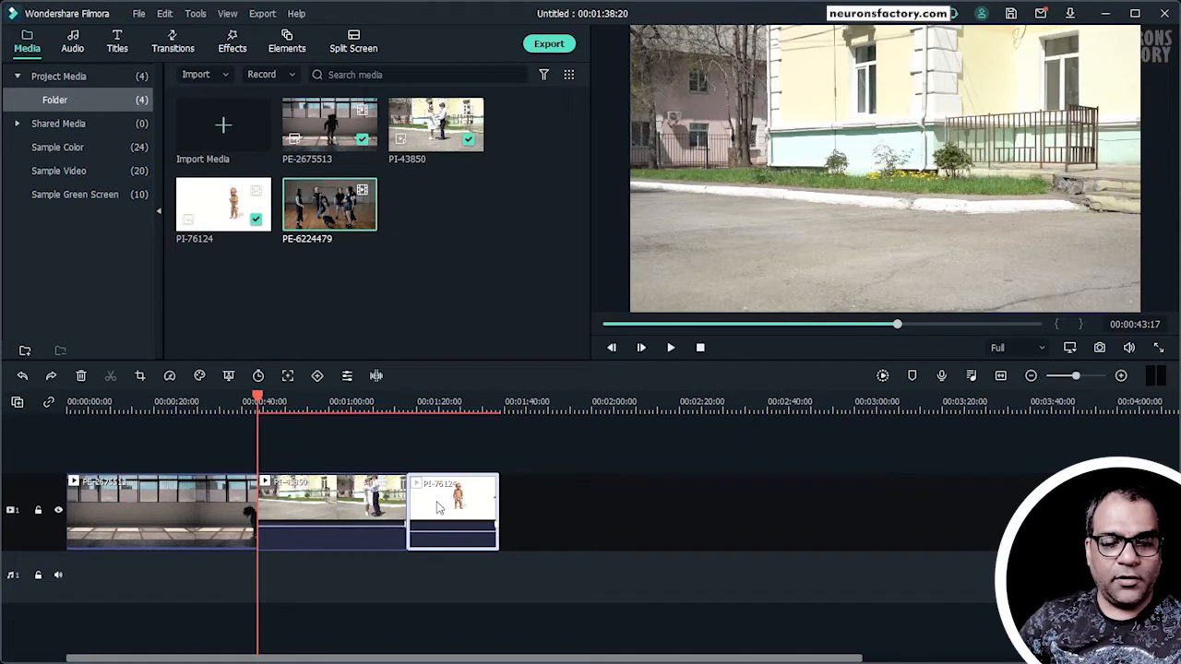
pyautogui.moveTo(438, 507); pyautogui.dragTo(380, 500)
pyautogui.moveTo(333, 498); pyautogui.dragTo(315, 498)
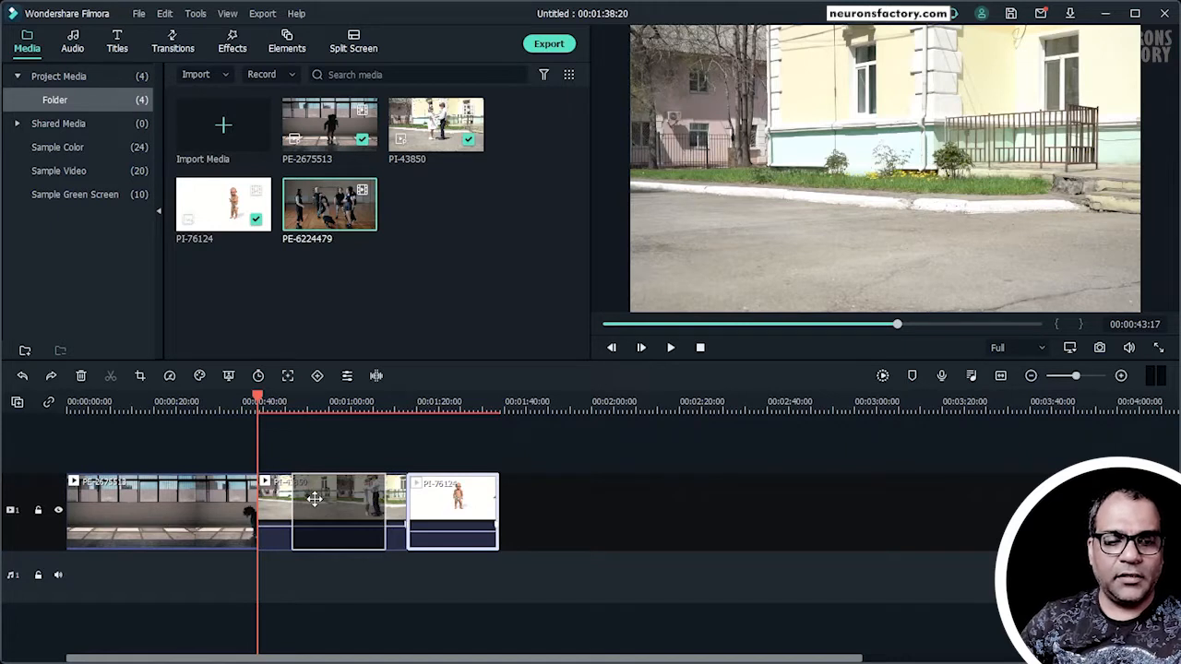
pyautogui.moveTo(315, 499); pyautogui.dragTo(316, 501)
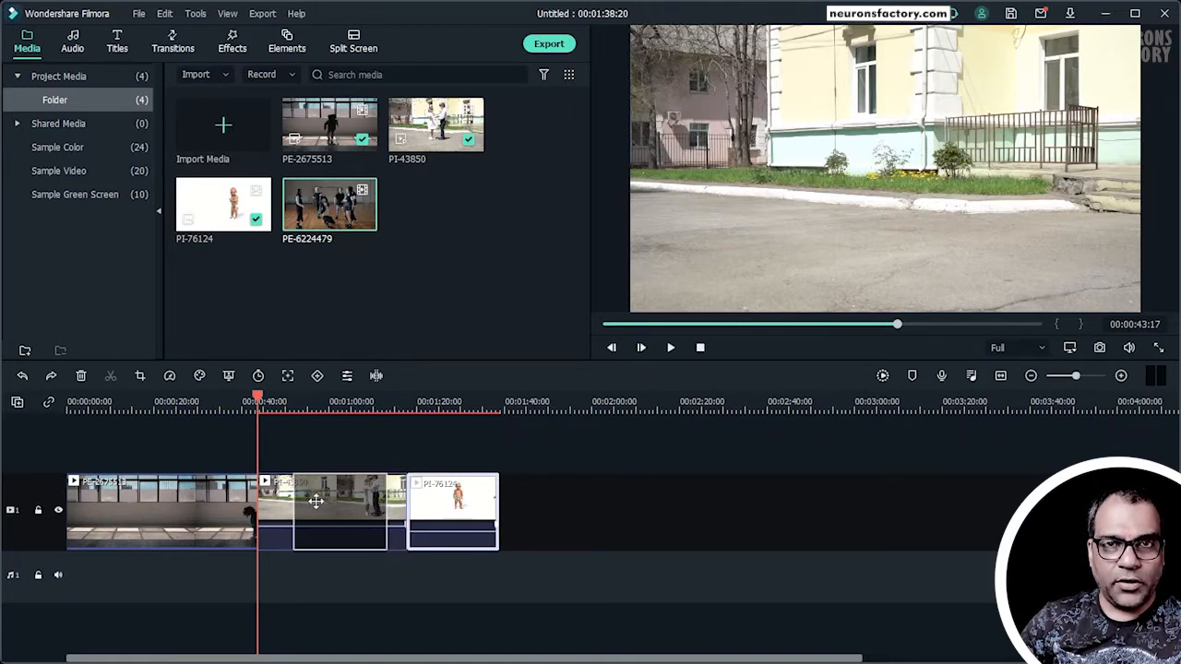
pyautogui.moveTo(316, 501); pyautogui.dragTo(315, 509)
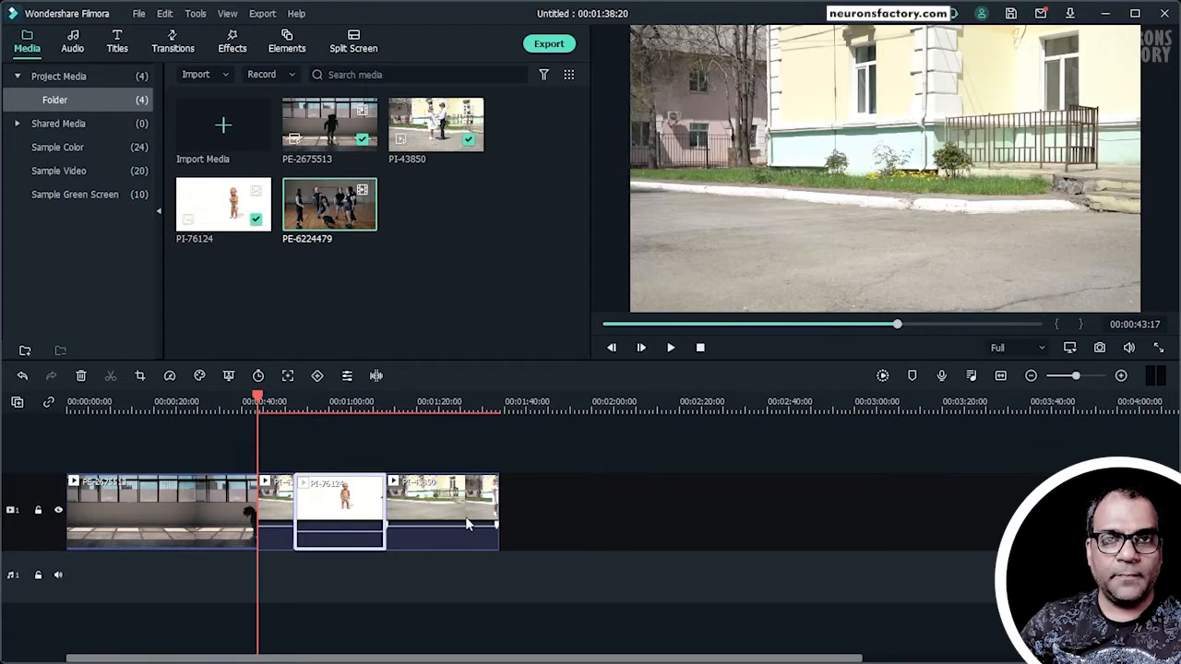
pyautogui.moveTo(493, 526)
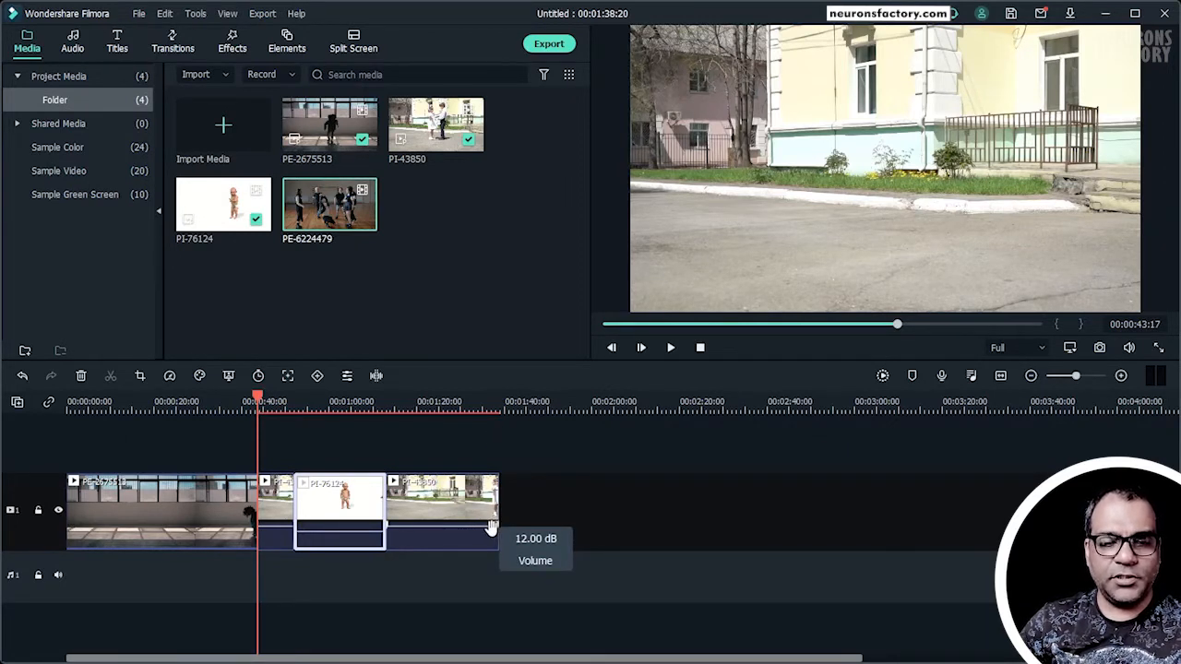
pyautogui.click(22, 375)
# Step: Move the playhead to 00:01:38:24 and jump between clip boundaries back to the timeline start at 00:00:00:00
pyautogui.click(261, 398)
pyautogui.moveTo(262, 398); pyautogui.dragTo(505, 426)
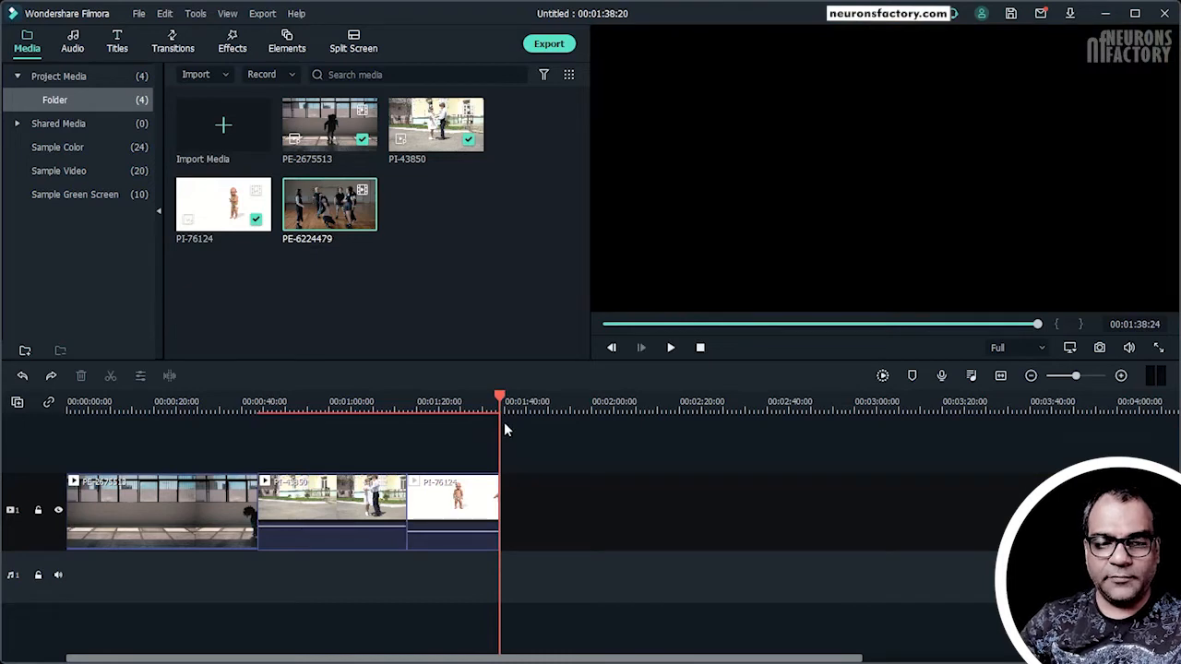
pyautogui.press('Up')
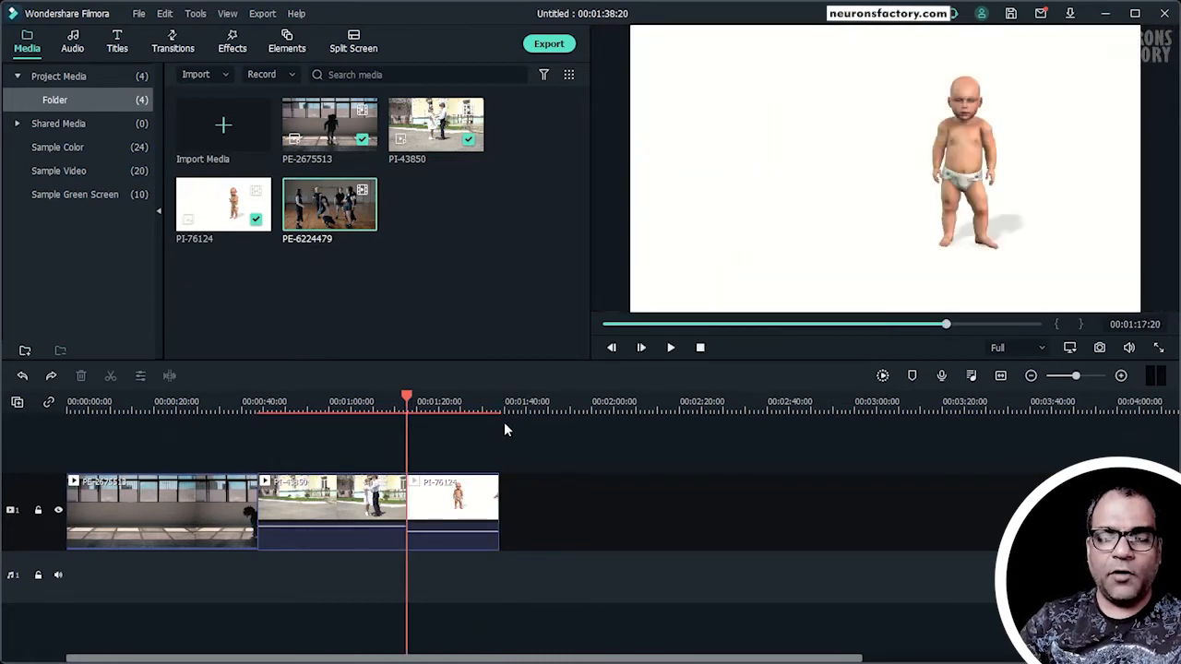
pyautogui.press('Down')
pyautogui.press('Up')
pyautogui.press('Up')
pyautogui.press('Up')
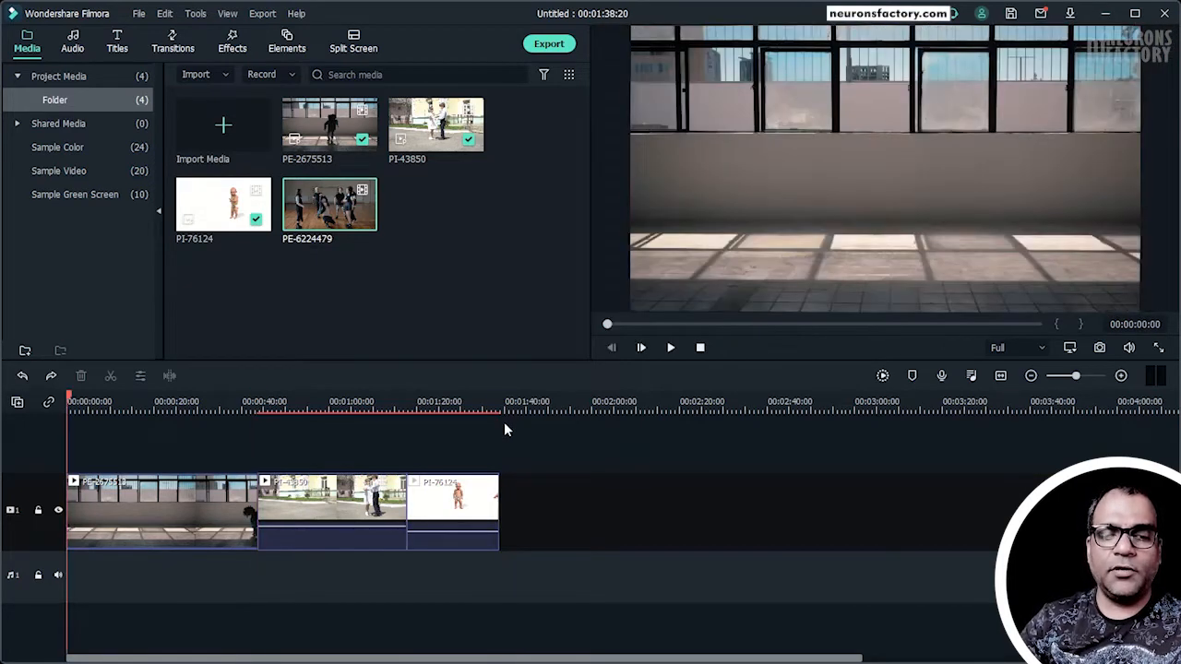
# Step: Jump forward through the clip boundaries to the end of the last clip at 00:01:38:20
pyautogui.press('Down')
pyautogui.press('Down')
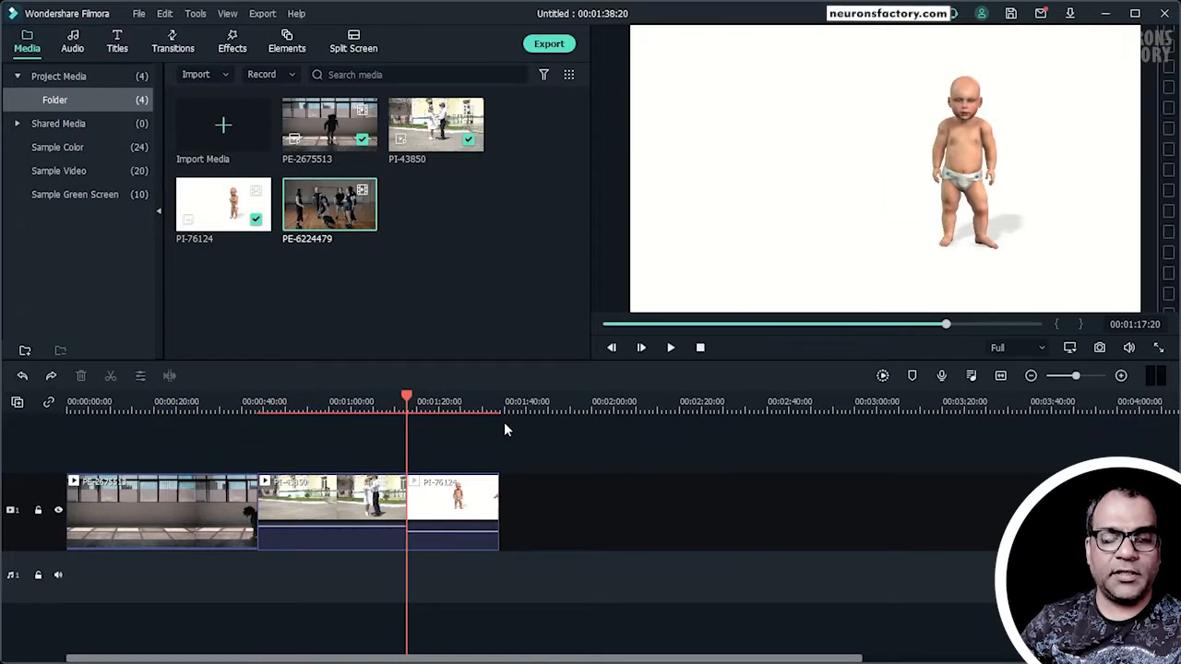
pyautogui.press('Down')
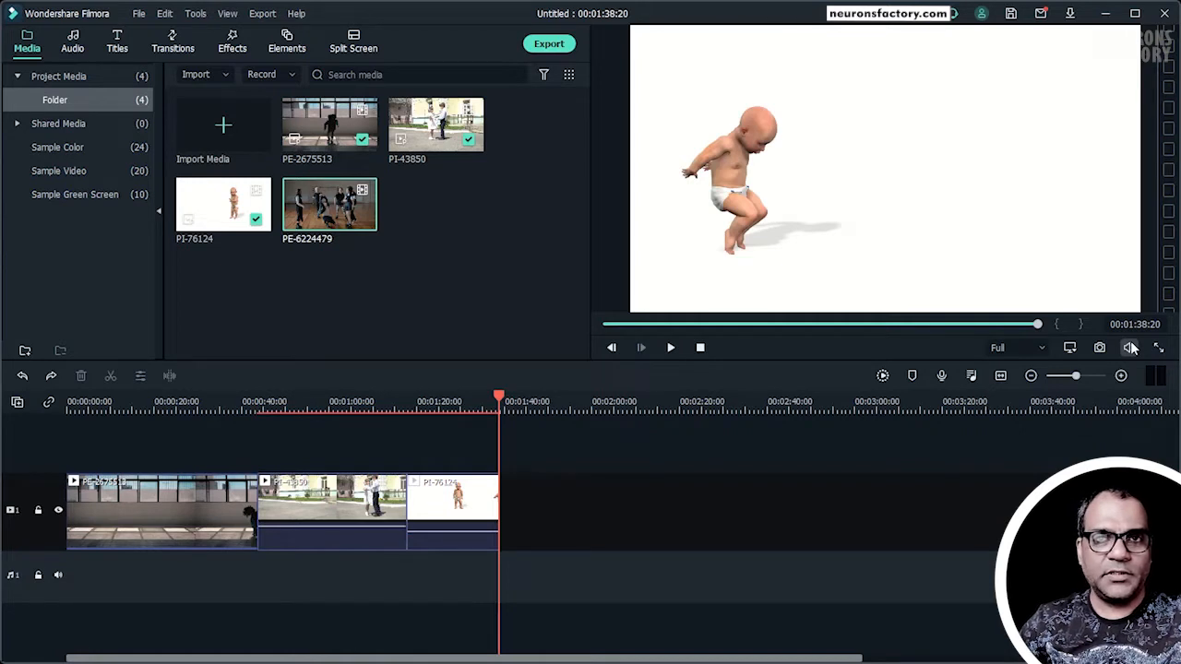
# Step: With auto ripple on, try moving the PI-76124 clip into the PI-43850 clip at about 49 seconds, and undo the move
pyautogui.click(461, 521)
pyautogui.moveTo(462, 521); pyautogui.dragTo(332, 523)
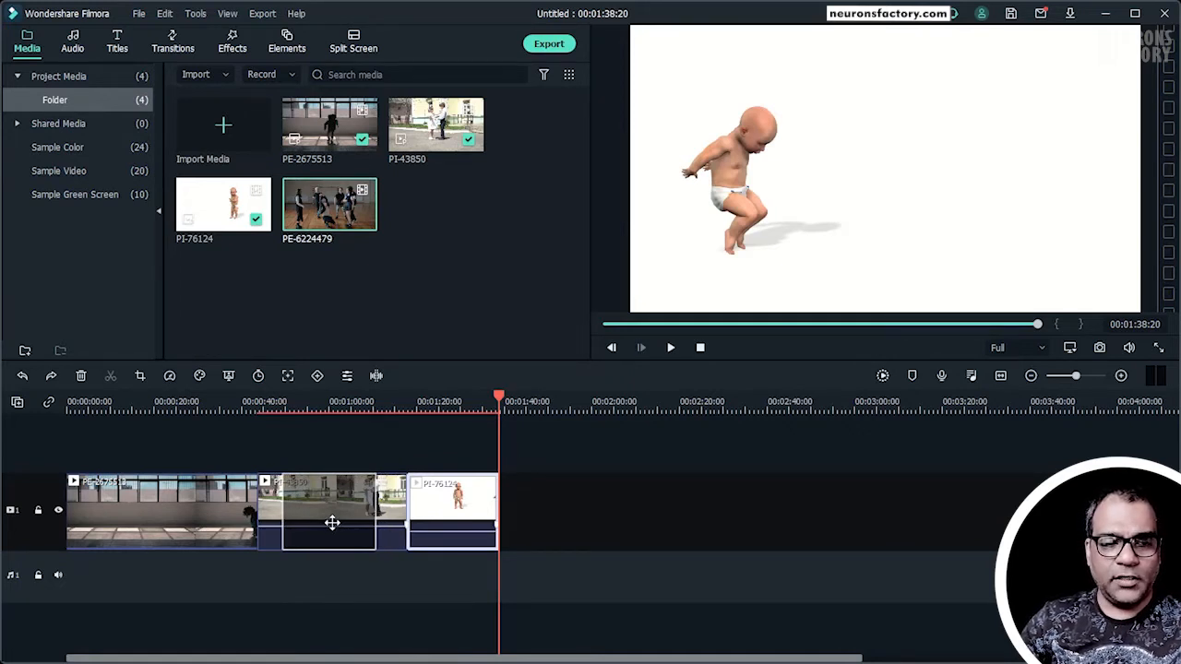
pyautogui.moveTo(332, 523); pyautogui.dragTo(335, 529)
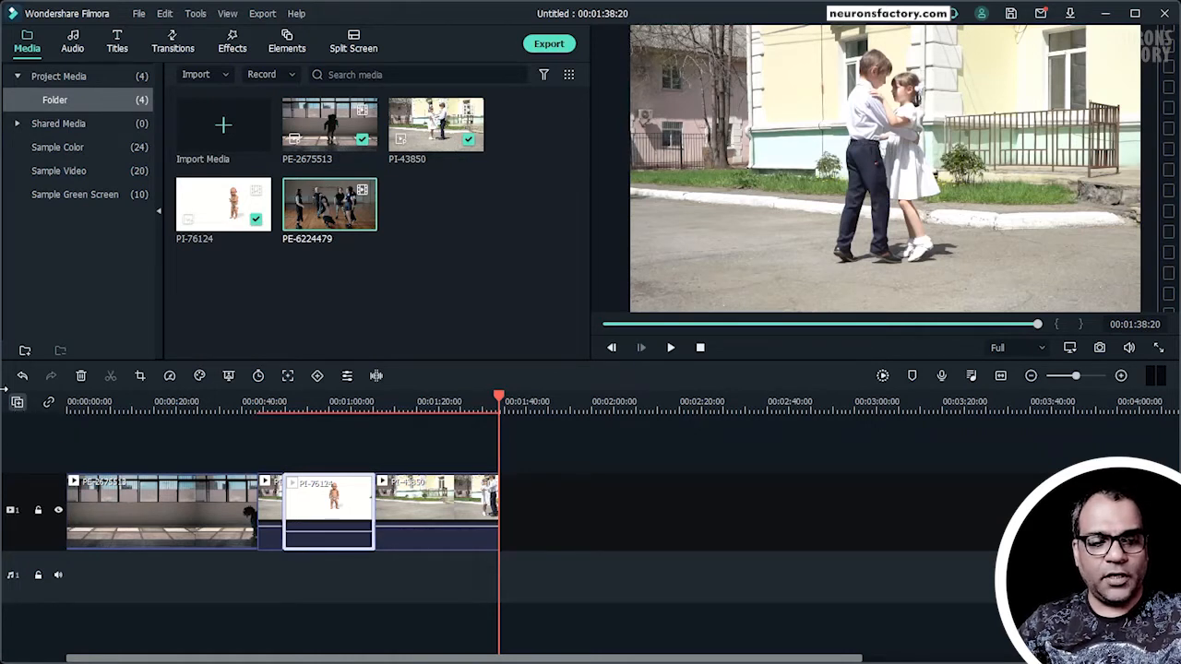
pyautogui.click(22, 375)
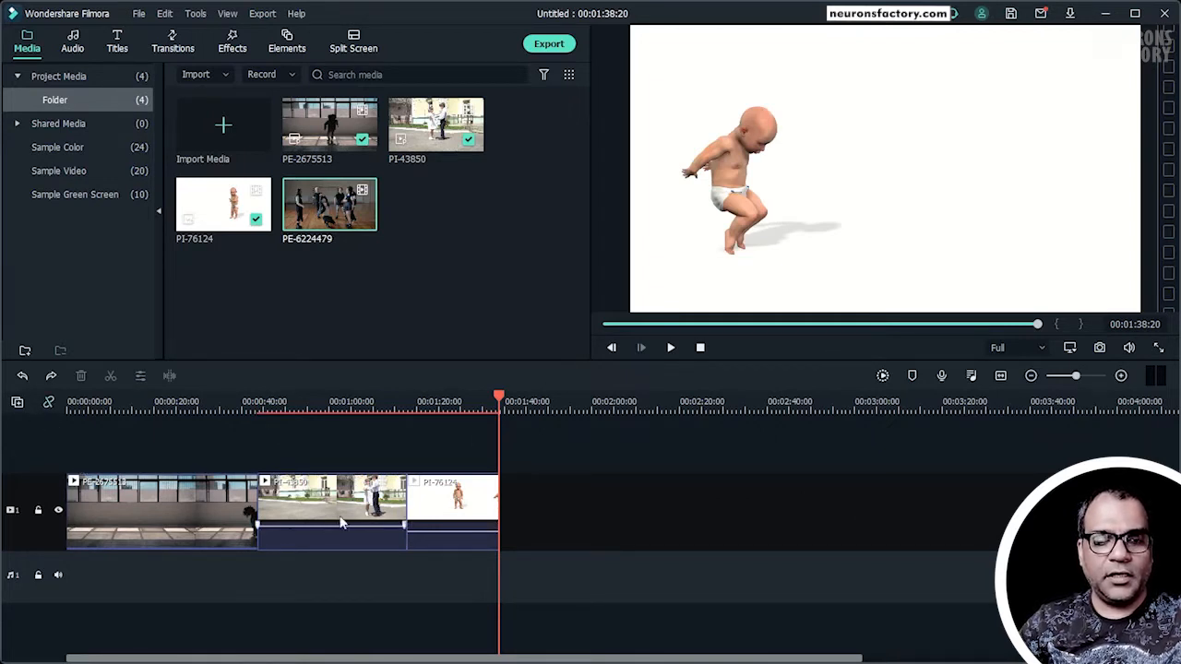
# Step: With auto ripple off, try moving PI-76124 into PI-43850 at about 50 seconds, check the clips' end at 00:01:17:20, and undo the move
pyautogui.moveTo(343, 521); pyautogui.dragTo(315, 505)
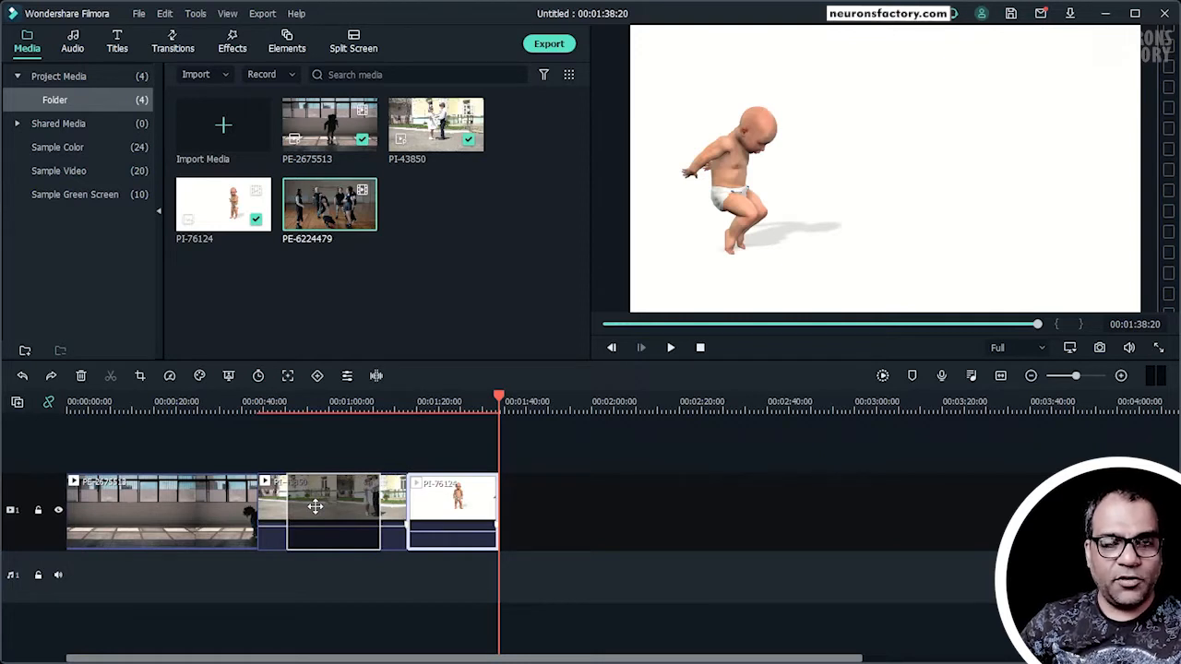
pyautogui.moveTo(316, 507); pyautogui.dragTo(317, 512)
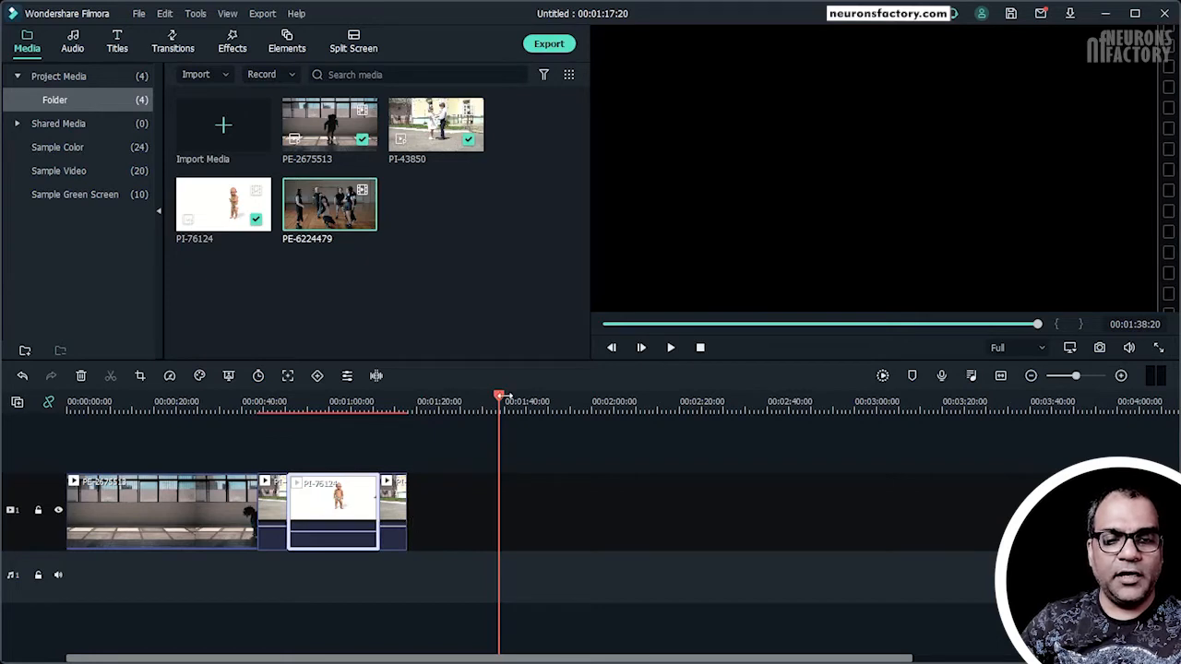
pyautogui.moveTo(500, 397); pyautogui.dragTo(407, 398)
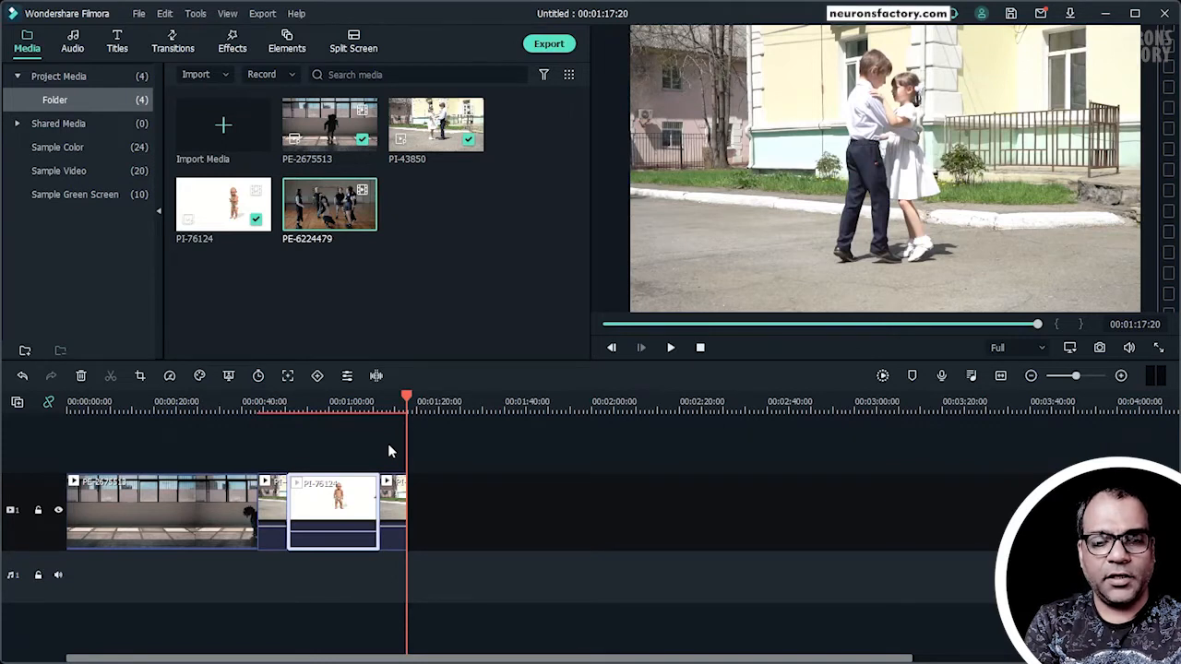
pyautogui.click(22, 375)
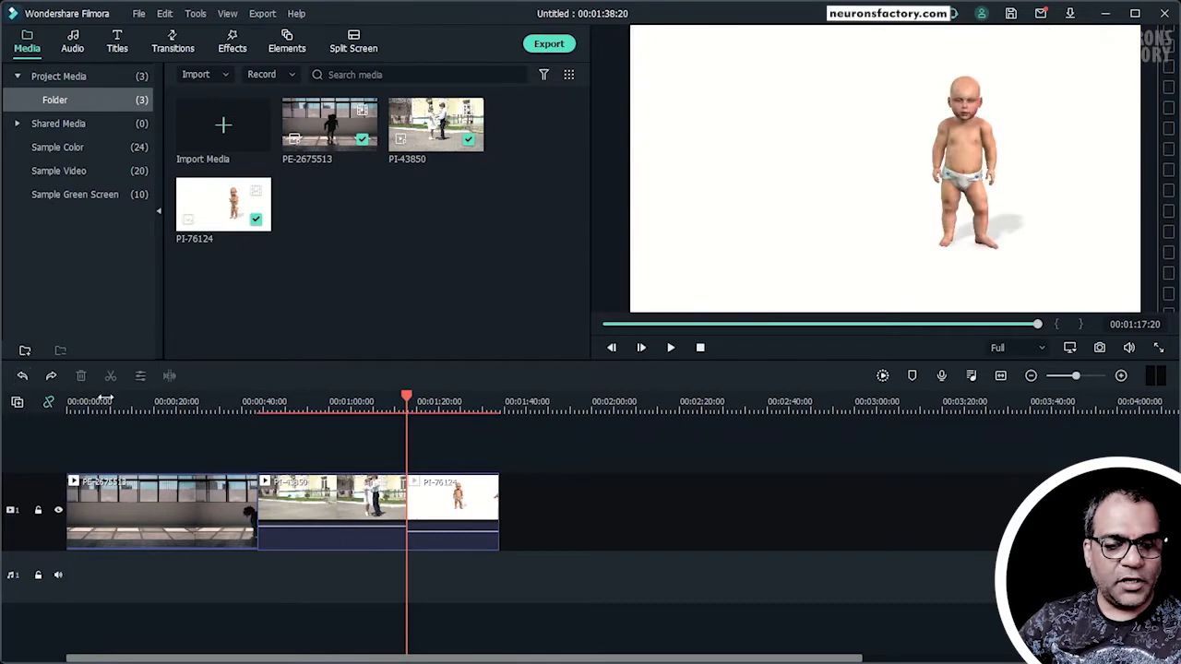
# Step: With auto ripple on, move the PI-76124 clip between the PE-2675513 and PI-43850 clips on video track 1
pyautogui.moveTo(407, 411); pyautogui.dragTo(345, 409)
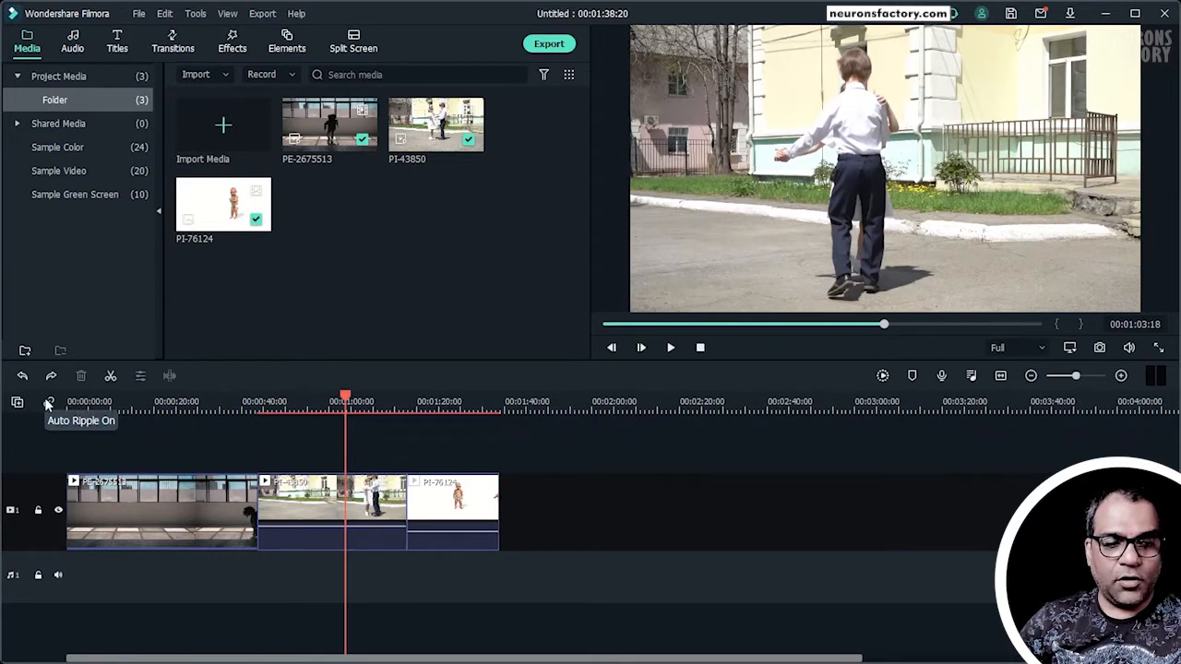
pyautogui.click(426, 489)
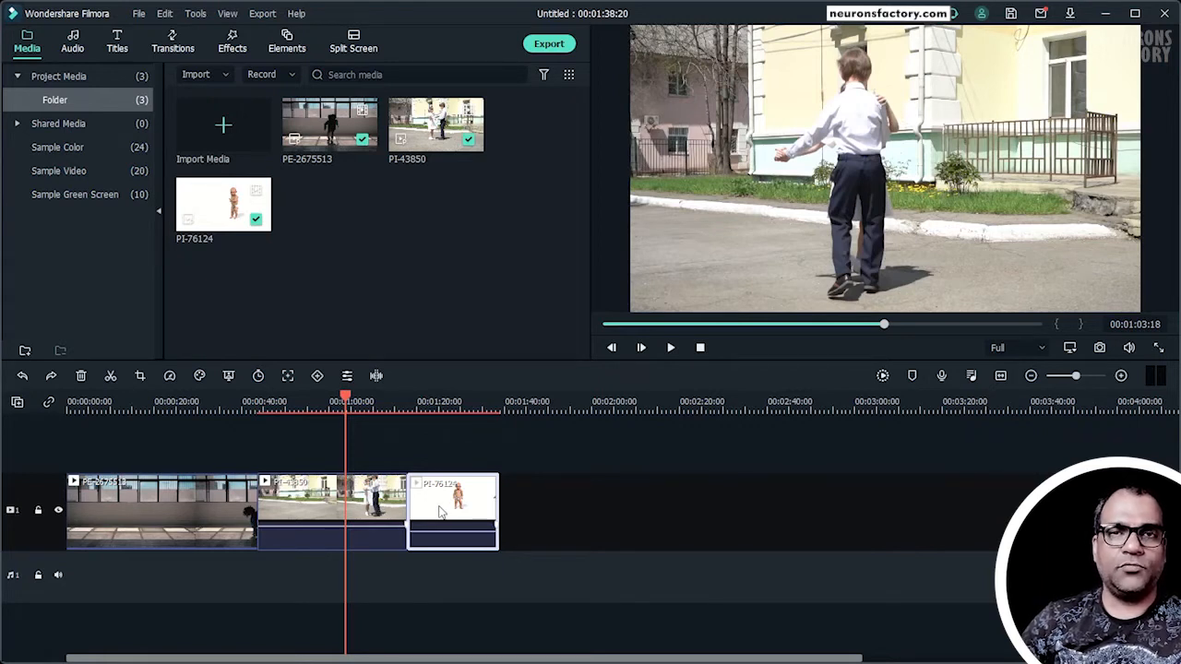
pyautogui.moveTo(441, 513); pyautogui.dragTo(289, 530)
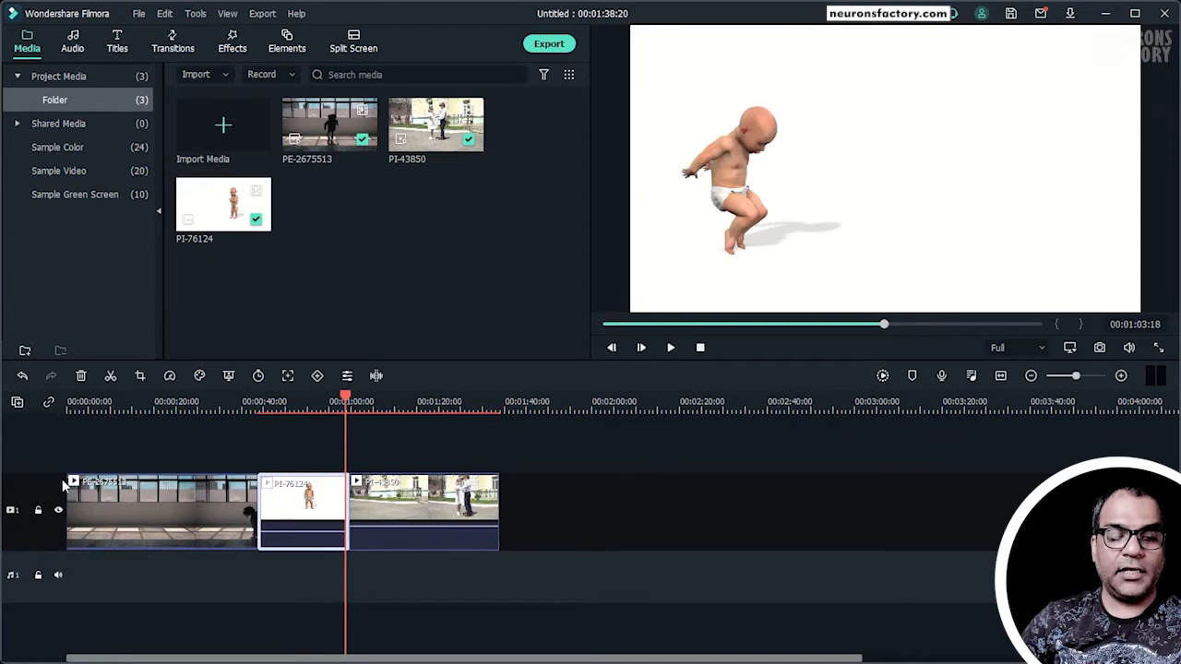
# Step: Try moving the PI-76124 clip up to video track 2 and shifting PE-2675513 to about 20 seconds, and undo these moves
pyautogui.moveTo(291, 506); pyautogui.dragTo(293, 466)
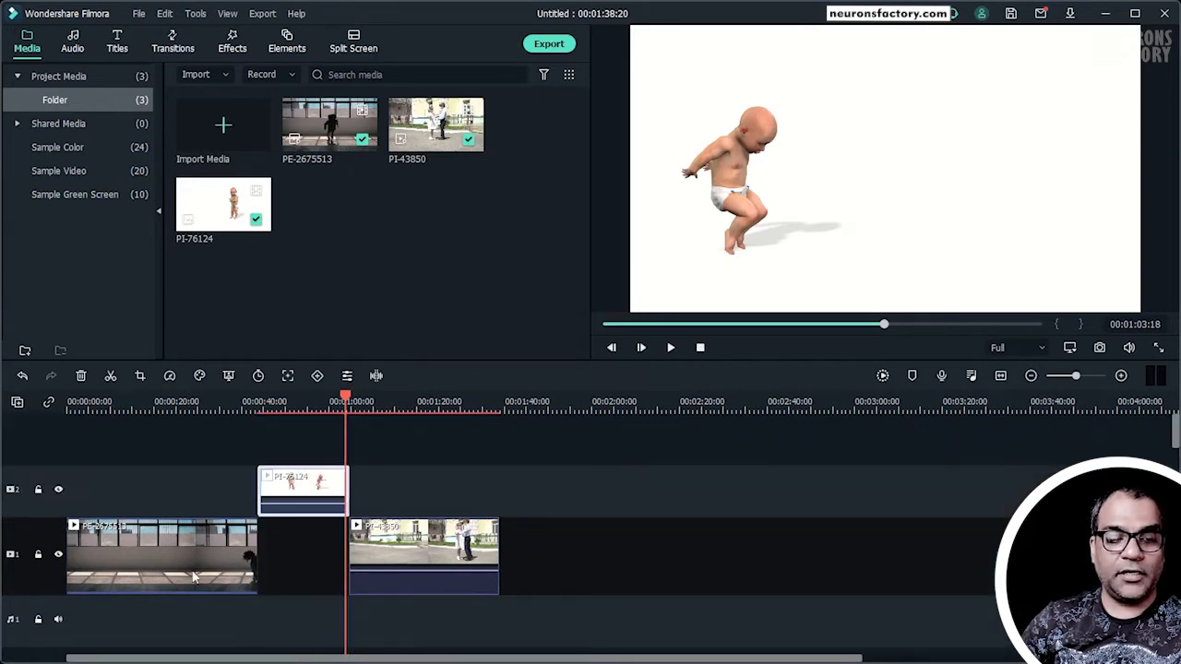
pyautogui.moveTo(194, 577); pyautogui.dragTo(277, 553)
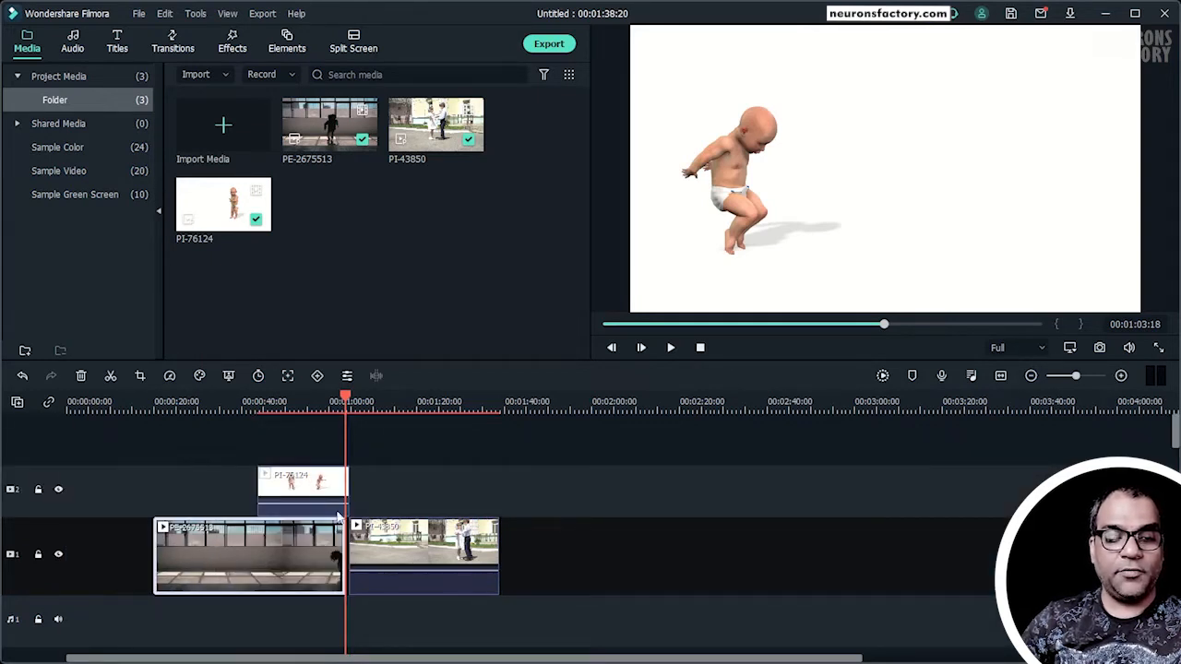
pyautogui.moveTo(309, 488); pyautogui.dragTo(158, 466)
pyautogui.click(22, 376)
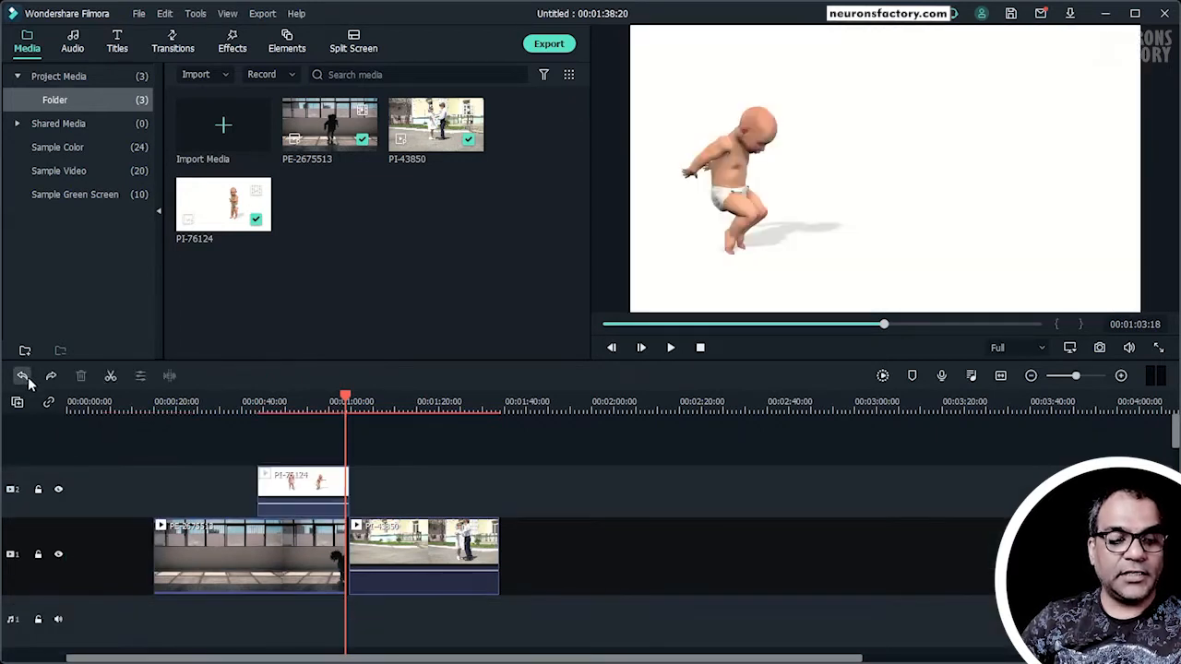
pyautogui.click(22, 375)
pyautogui.click(23, 376)
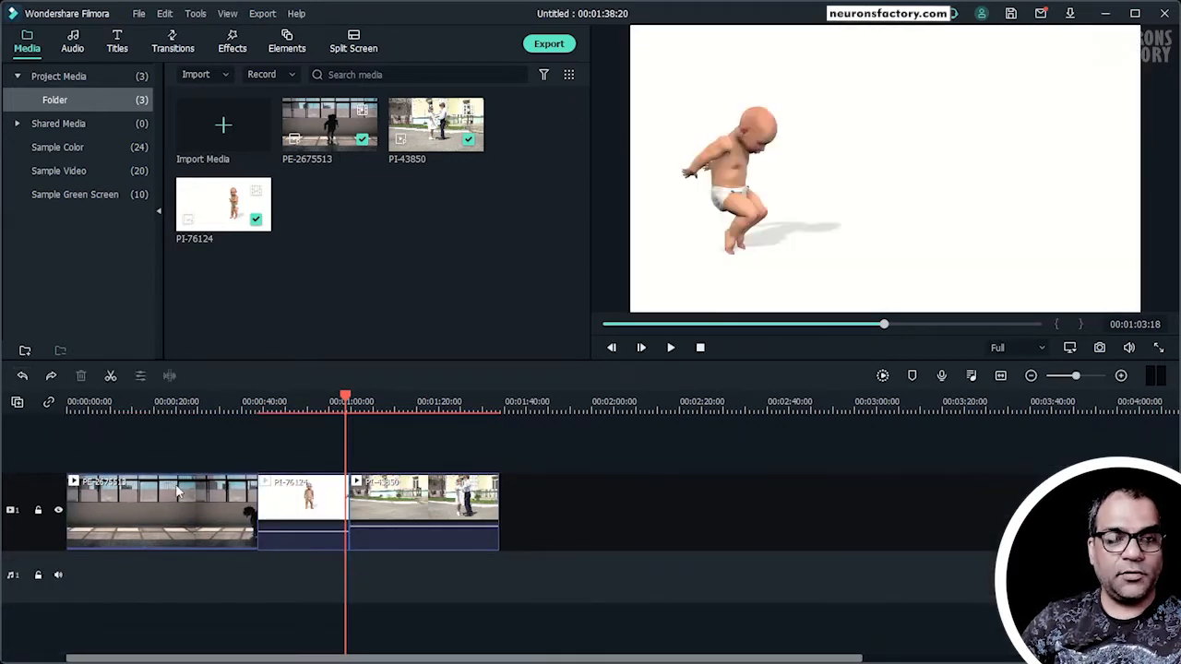
# Step: Move the PI-76124 clip to the start of video track 1 and close the gap between PE-2675513 and PI-43850
pyautogui.click(282, 503)
pyautogui.moveTo(281, 502); pyautogui.dragTo(81, 514)
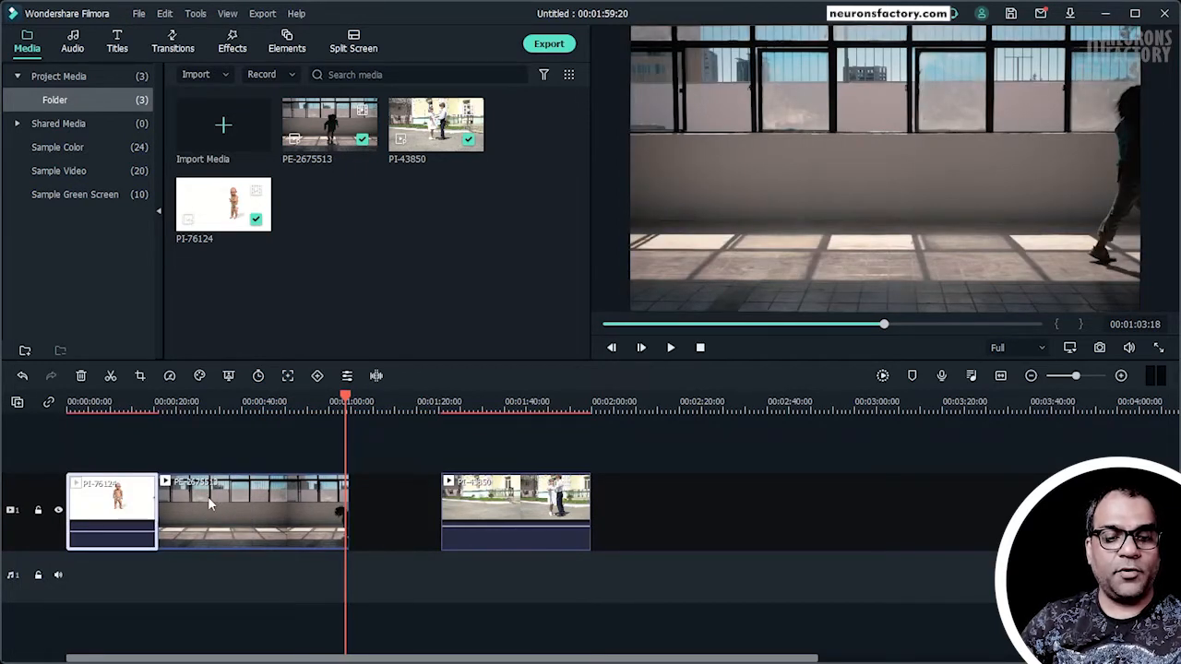
pyautogui.rightClick(381, 500)
pyautogui.click(380, 511)
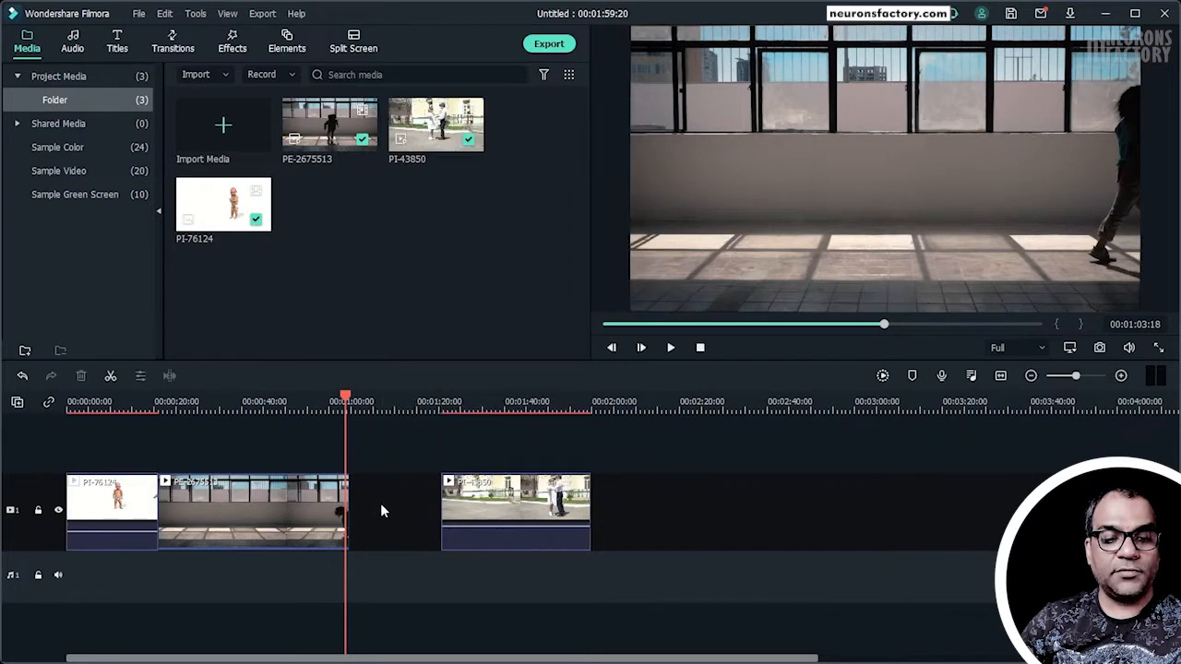
pyautogui.click(382, 510)
pyautogui.rightClick(381, 505)
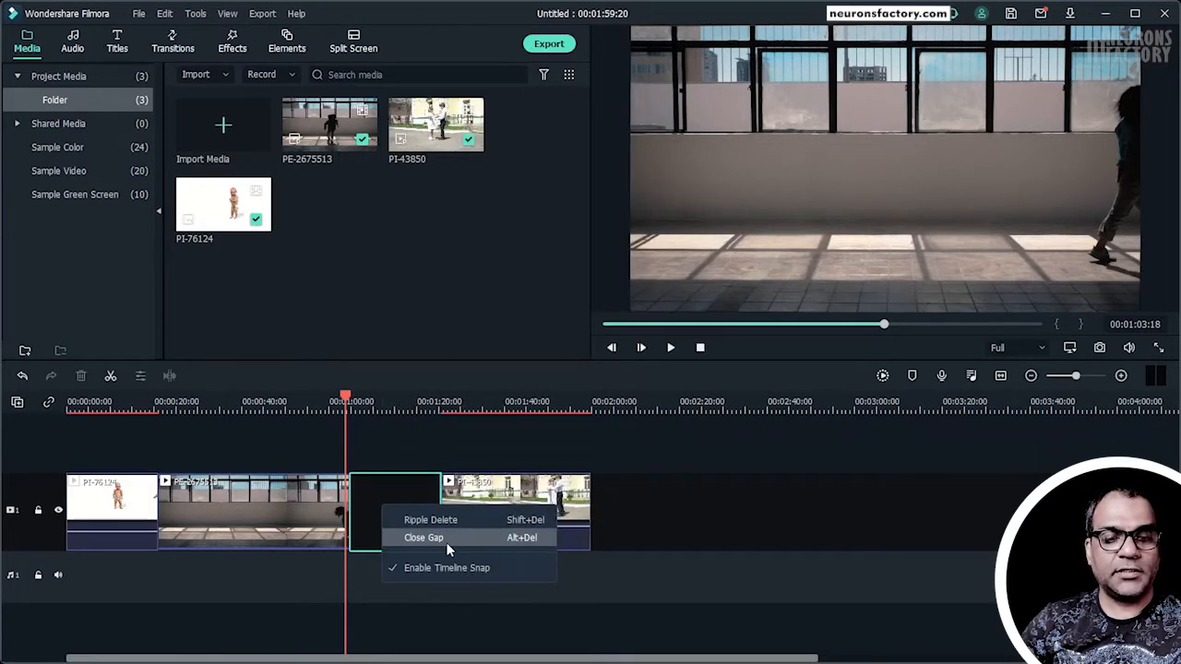
pyautogui.click(448, 538)
# Step: Insert PI-76124 from the project media between the PE-2675513 and PI-43850 clips on video track 1
pyautogui.click(245, 406)
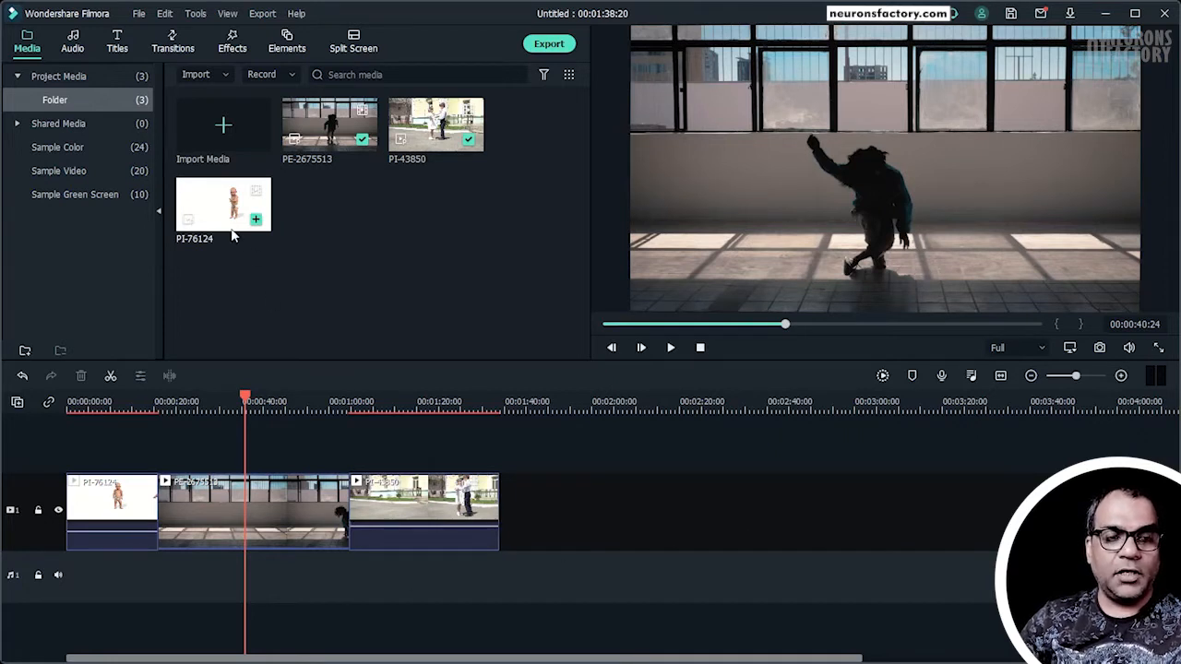
pyautogui.moveTo(231, 227)
pyautogui.mouseDown()
pyautogui.moveTo(363, 478)
pyautogui.moveTo(341, 500)
pyautogui.mouseUp()
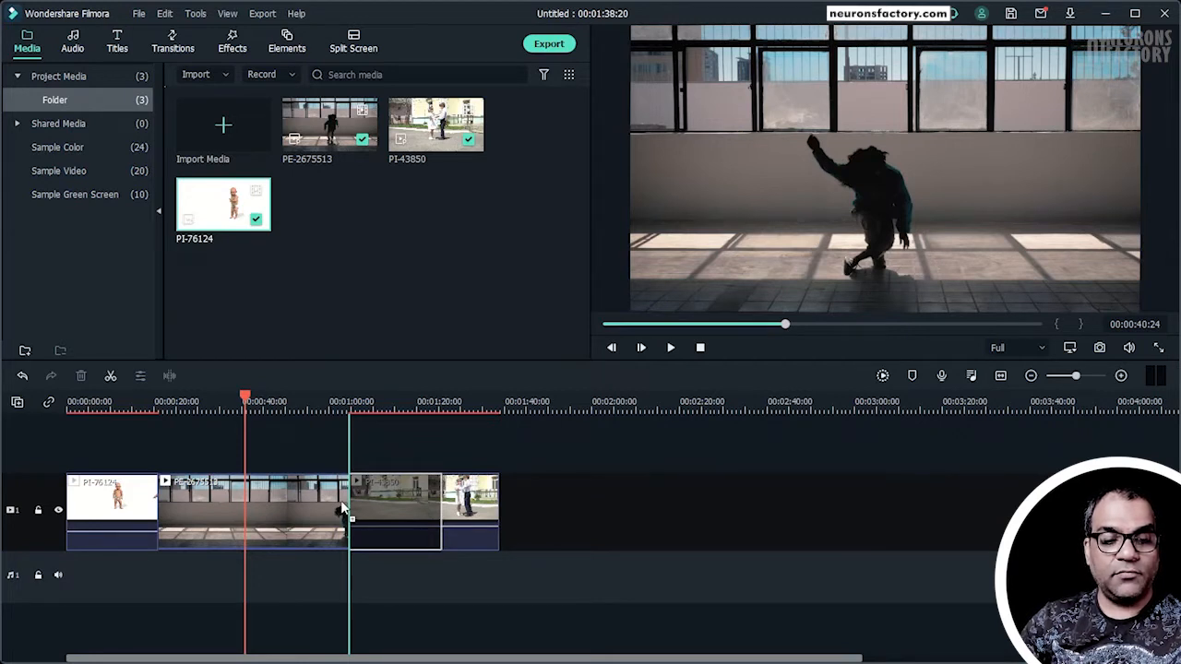
pyautogui.moveTo(341, 500); pyautogui.dragTo(340, 500)
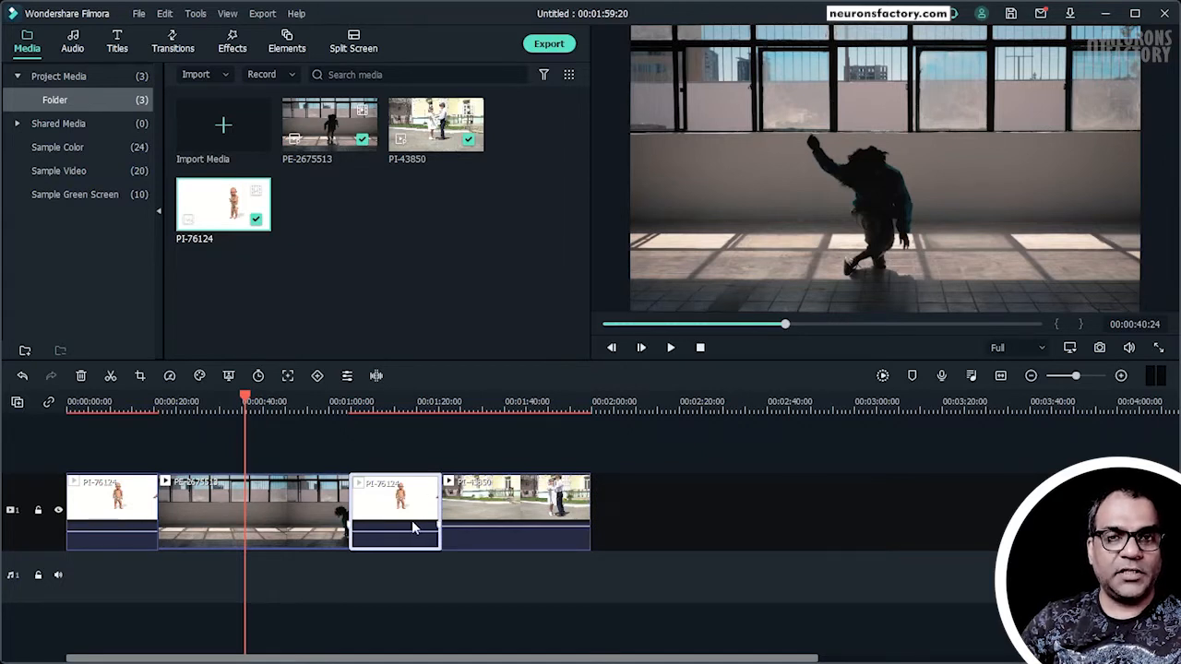
# Step: Turn auto ripple off and place PI-76124 from the project media at the start of the PE-2675513 clip on video track 1
pyautogui.click(48, 402)
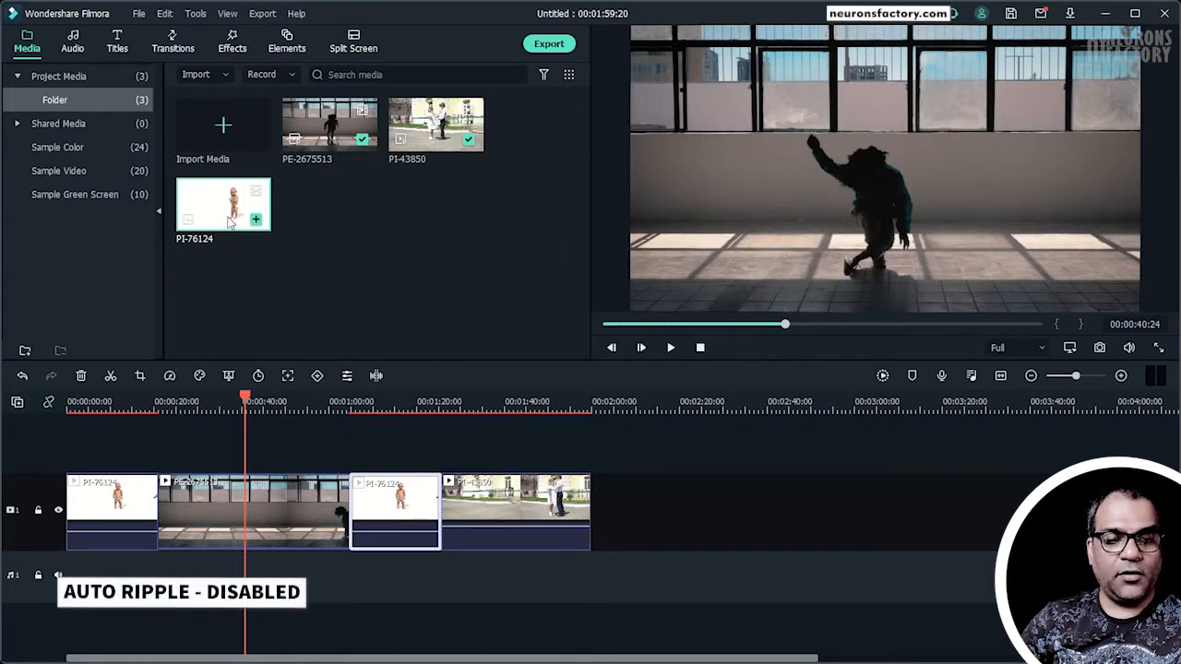
pyautogui.moveTo(230, 220); pyautogui.dragTo(160, 504)
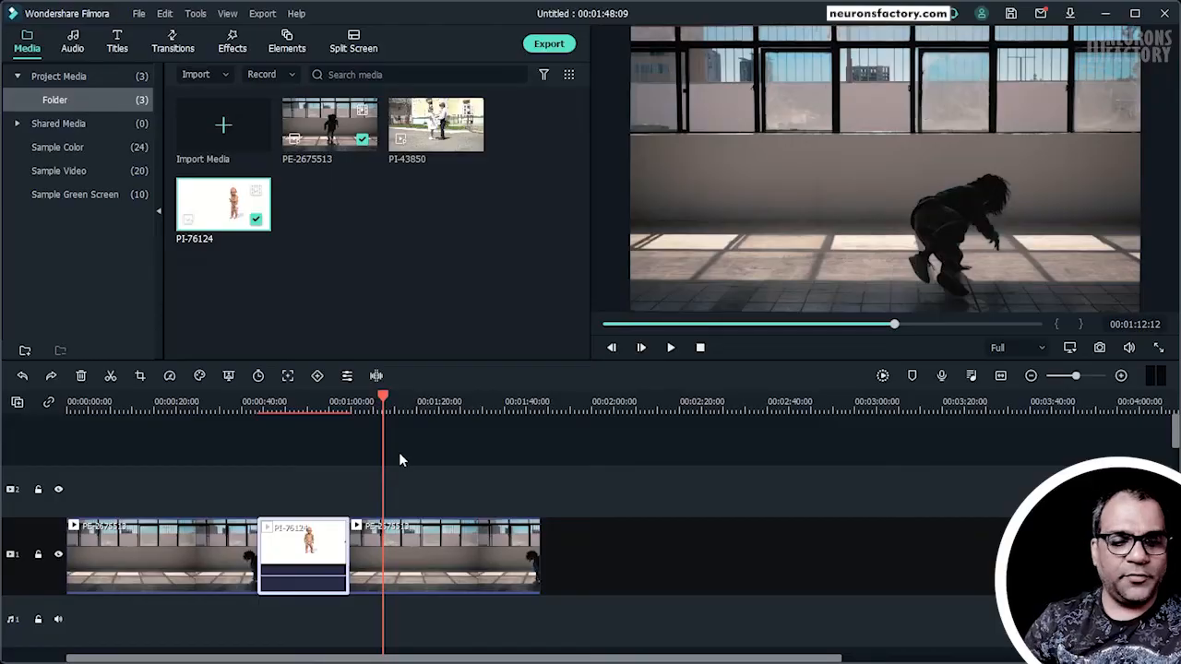
# Step: Copy the PI-76124 clip between the two PE-2675513 clips on video track 1
pyautogui.rightClick(282, 539)
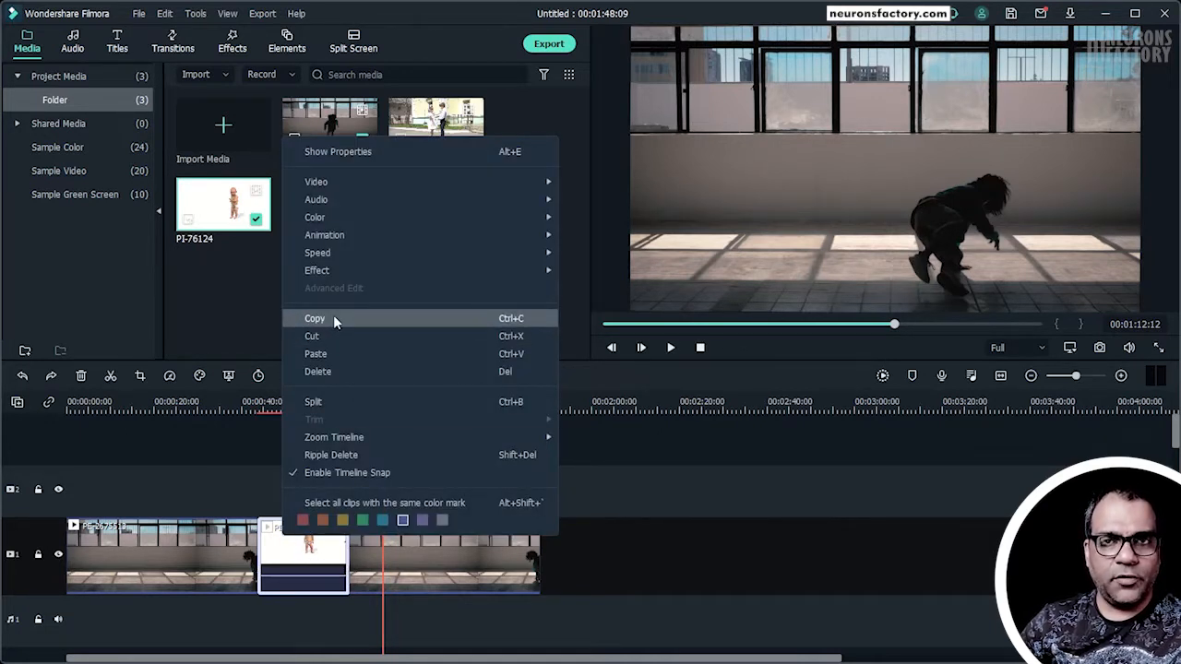
pyautogui.click(334, 319)
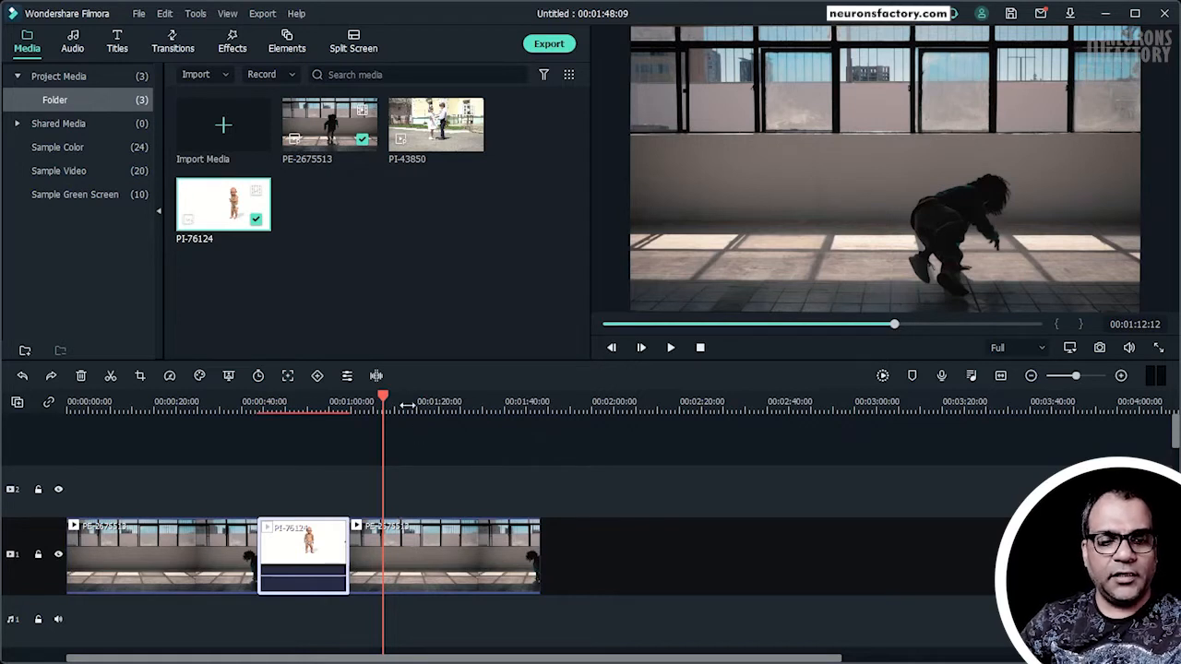
# Step: Try pasting the copied PI-76124 clip onto video track 2 at 00:01:09:11, and undo the paste
pyautogui.moveTo(385, 399)
pyautogui.mouseDown()
pyautogui.moveTo(374, 411)
pyautogui.moveTo(375, 400)
pyautogui.mouseUp()
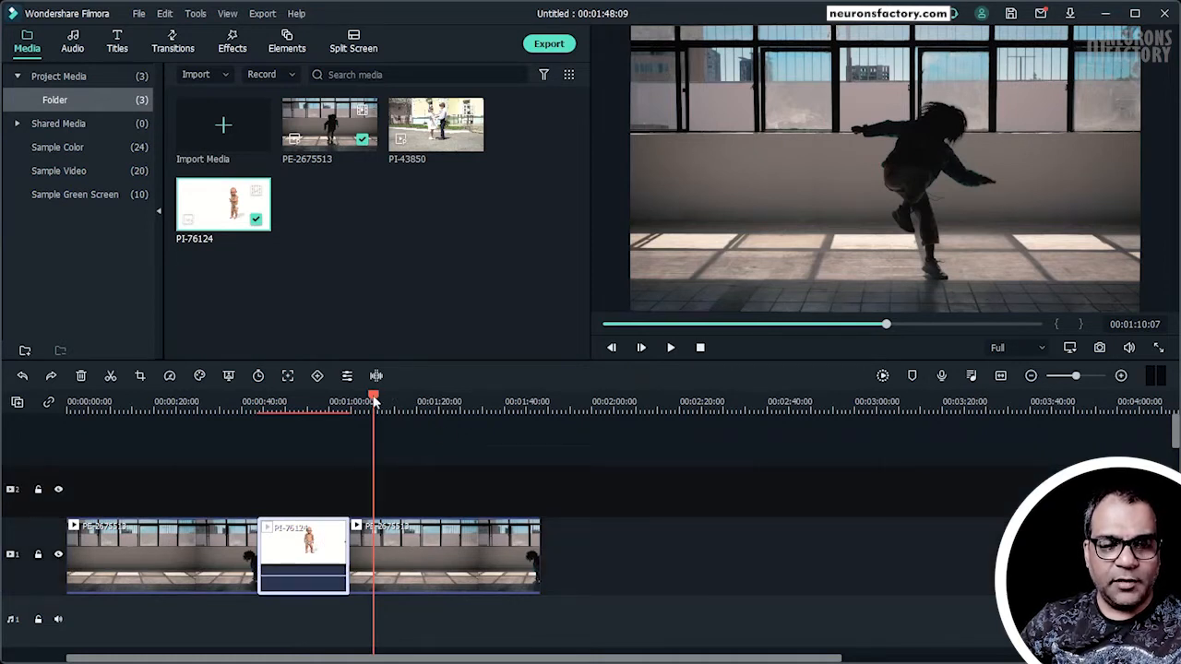
pyautogui.moveTo(373, 399); pyautogui.dragTo(370, 399)
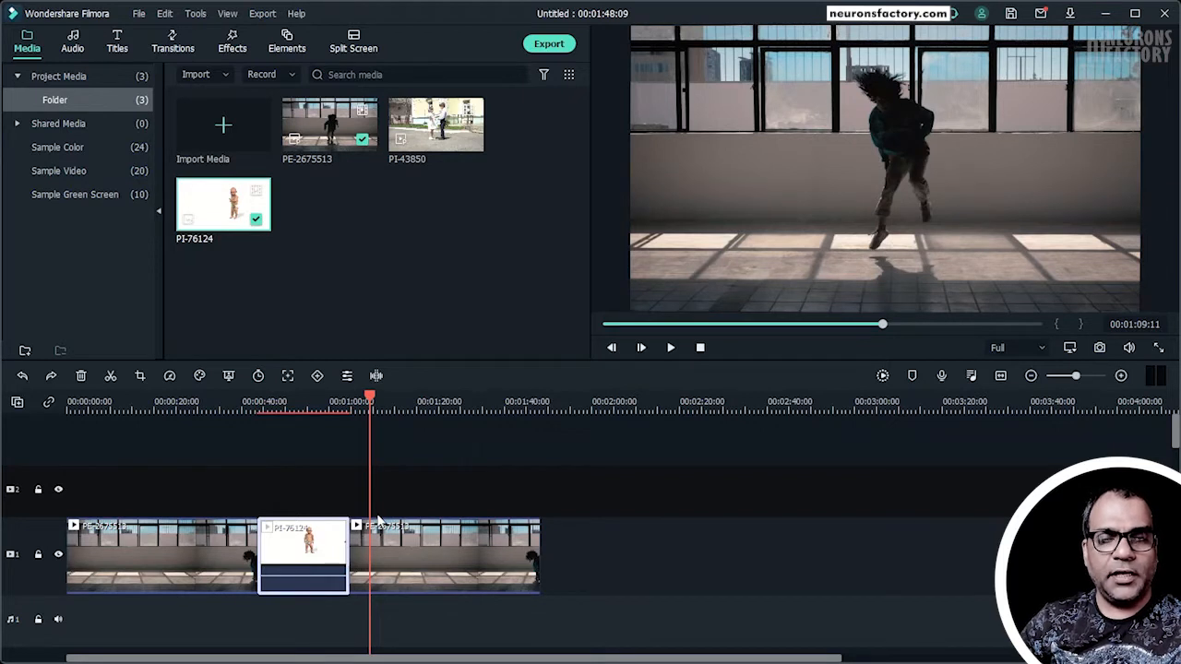
pyautogui.hotkey('ctrl', 'v')
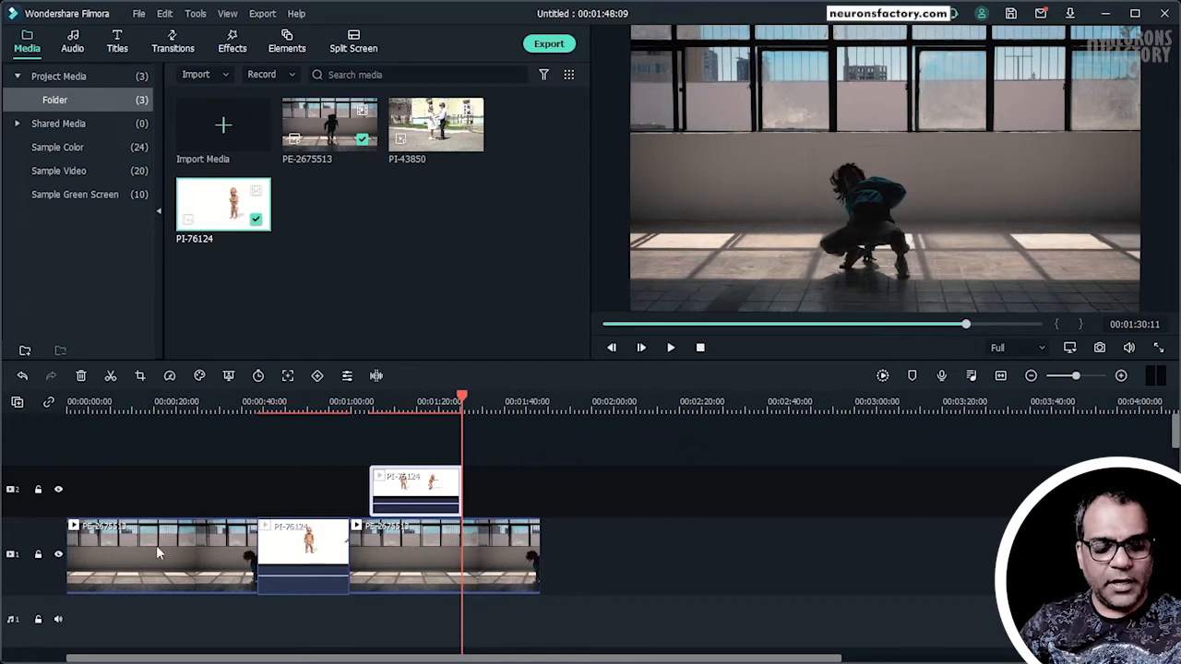
pyautogui.hotkey('ctrl', 'z')
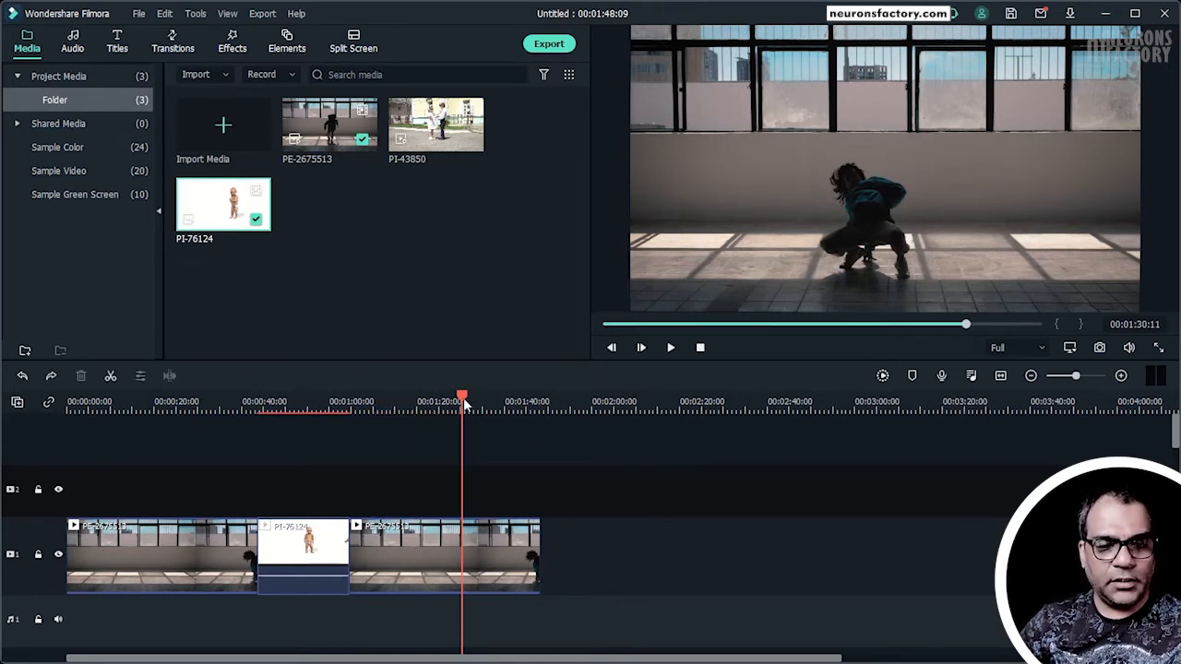
# Step: With auto ripple on, try pasting the copied PI-76124 clip into video track 1 at 00:01:09:15, and undo the paste
pyautogui.moveTo(462, 402); pyautogui.dragTo(370, 417)
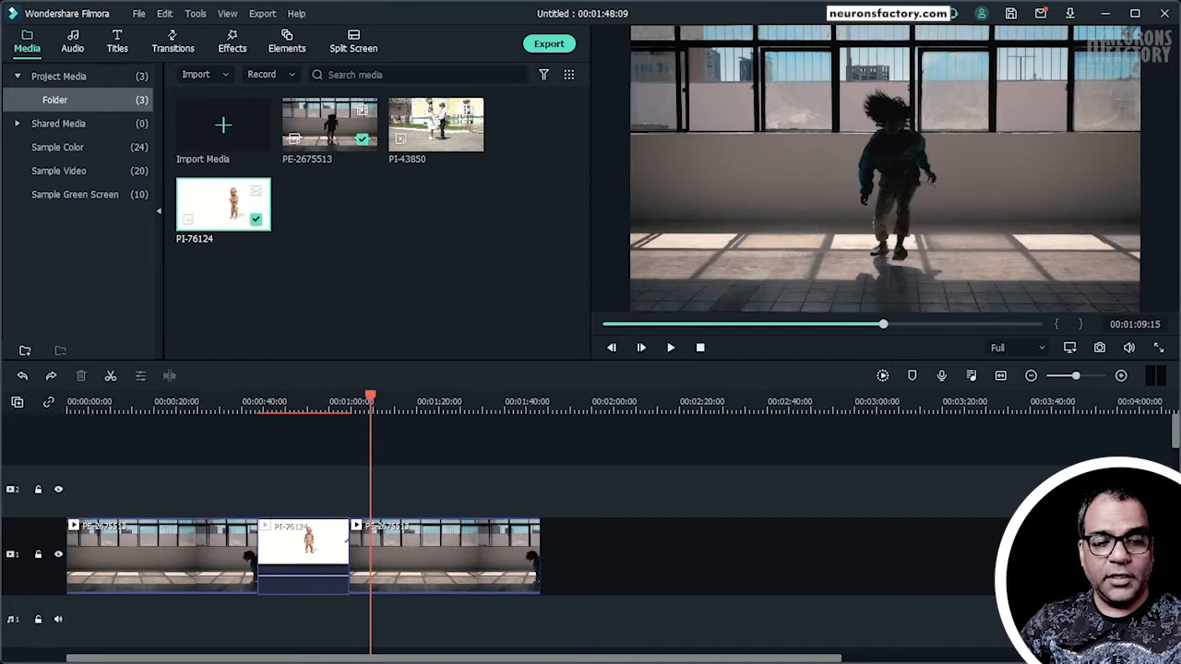
pyautogui.hotkey('ctrl', 'v')
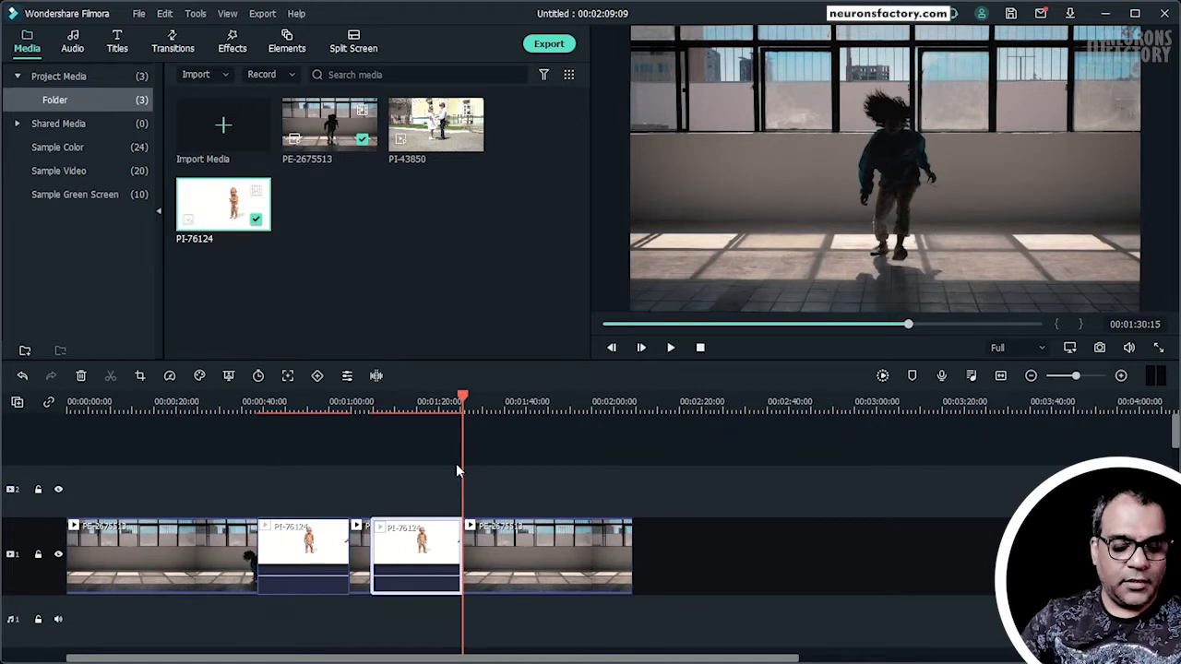
pyautogui.press('Delete')
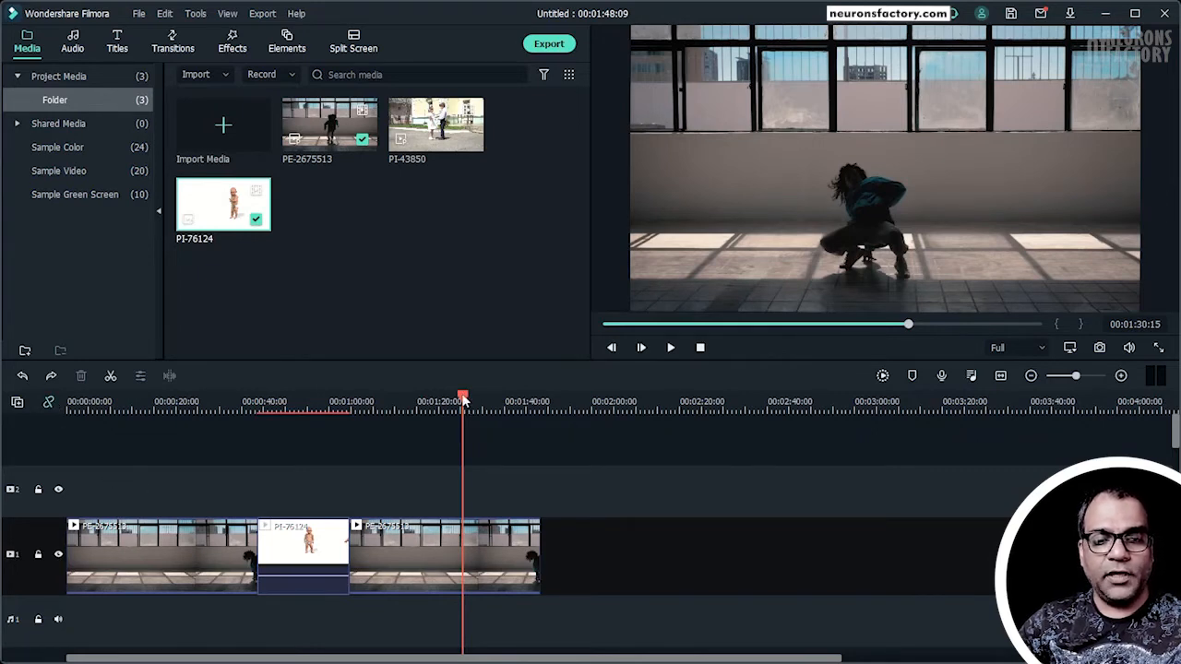
# Step: With auto ripple off, paste the copied PI-76124 clip at 00:01:08:24
pyautogui.click(368, 403)
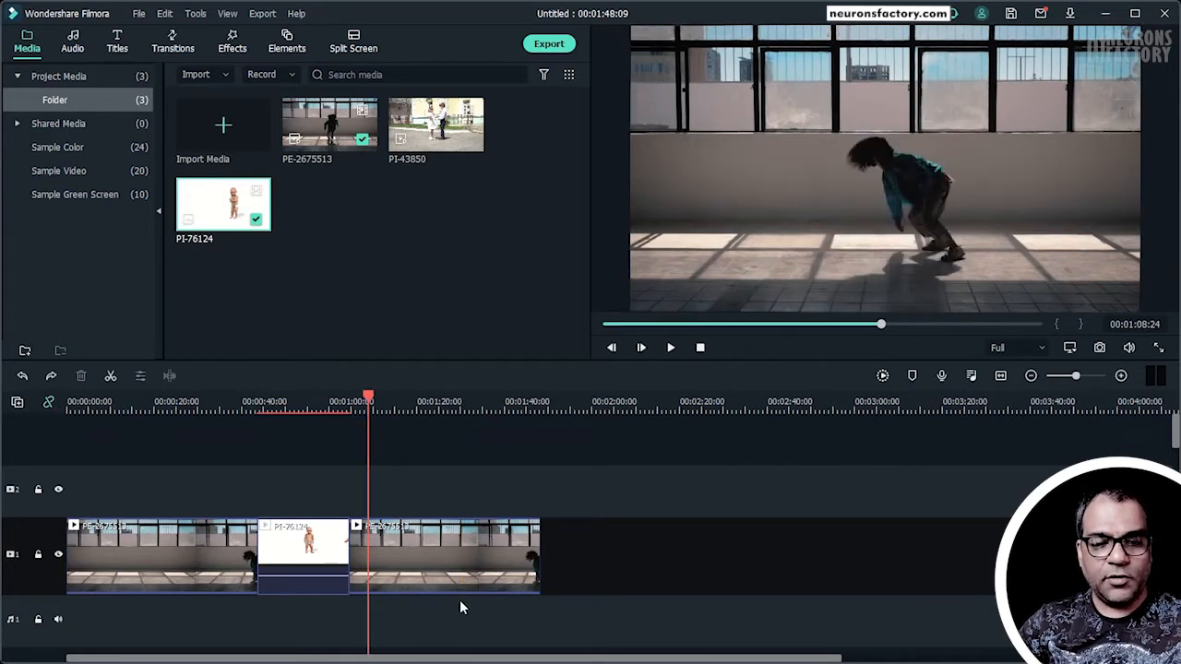
pyautogui.hotkey('ctrl', 'v')
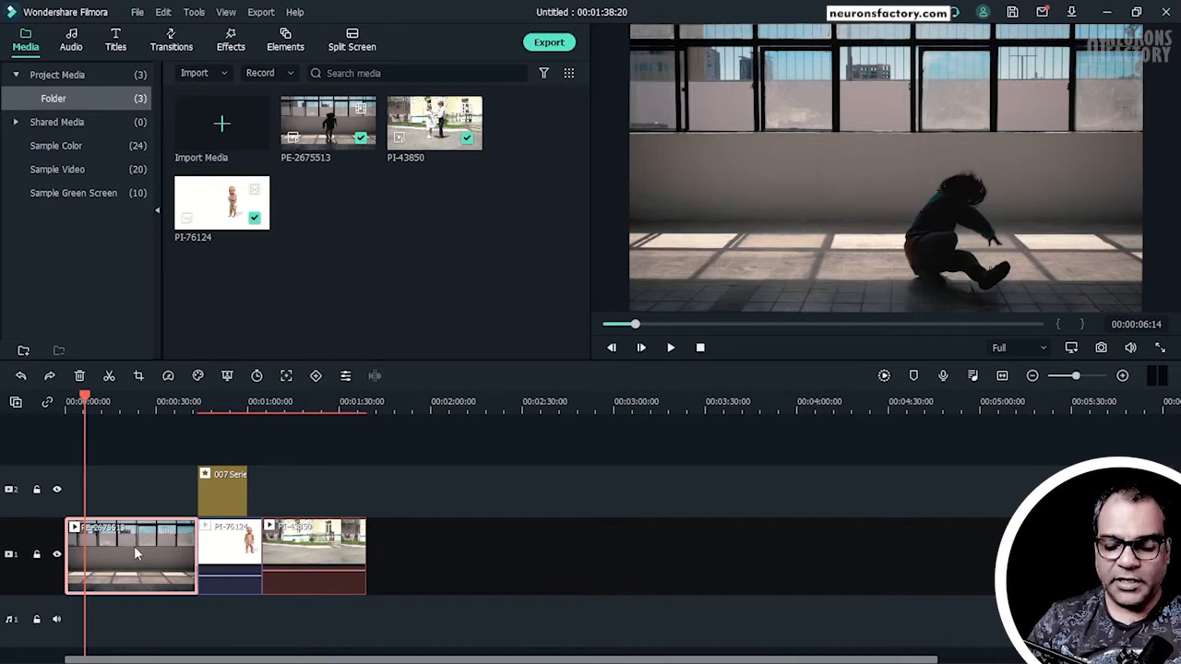
# Step: Review the Speed And Duration settings of the PE-2675513 clip, and close them without changes
pyautogui.press('Down')
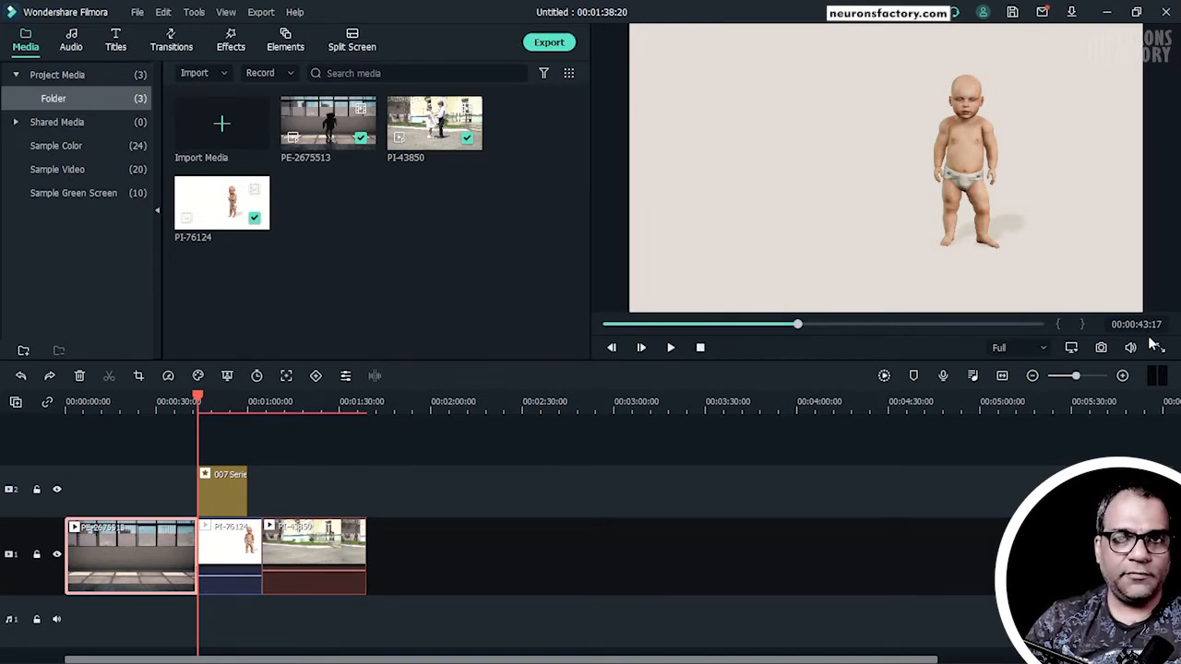
pyautogui.rightClick(109, 539)
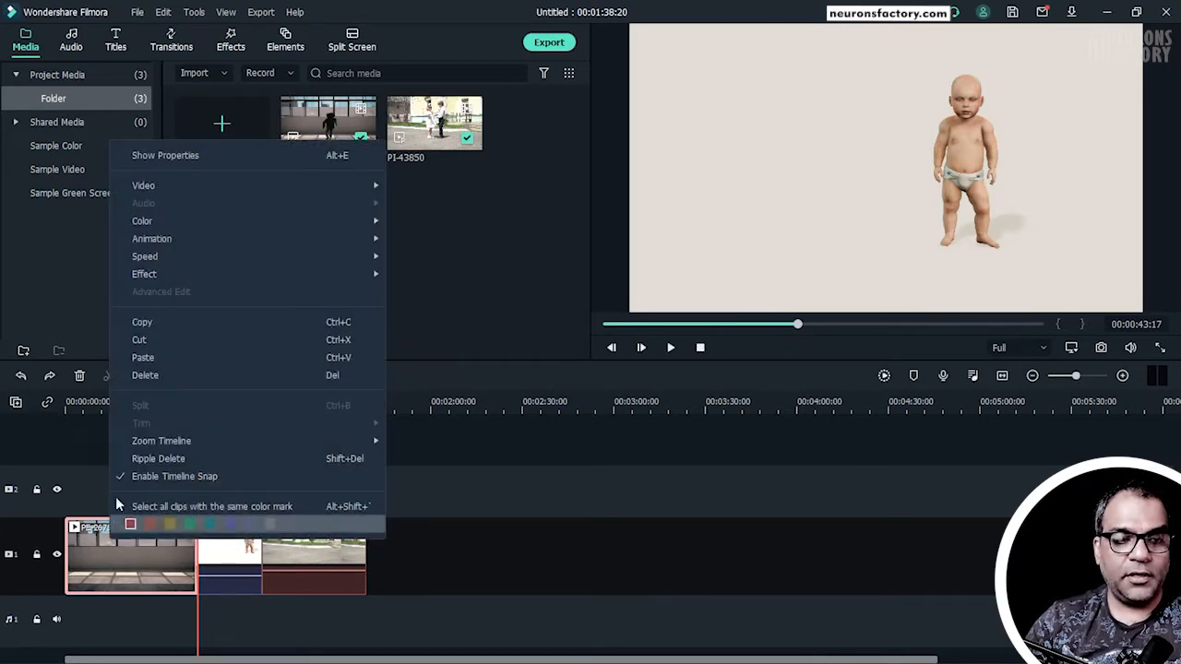
pyautogui.moveTo(220, 260)
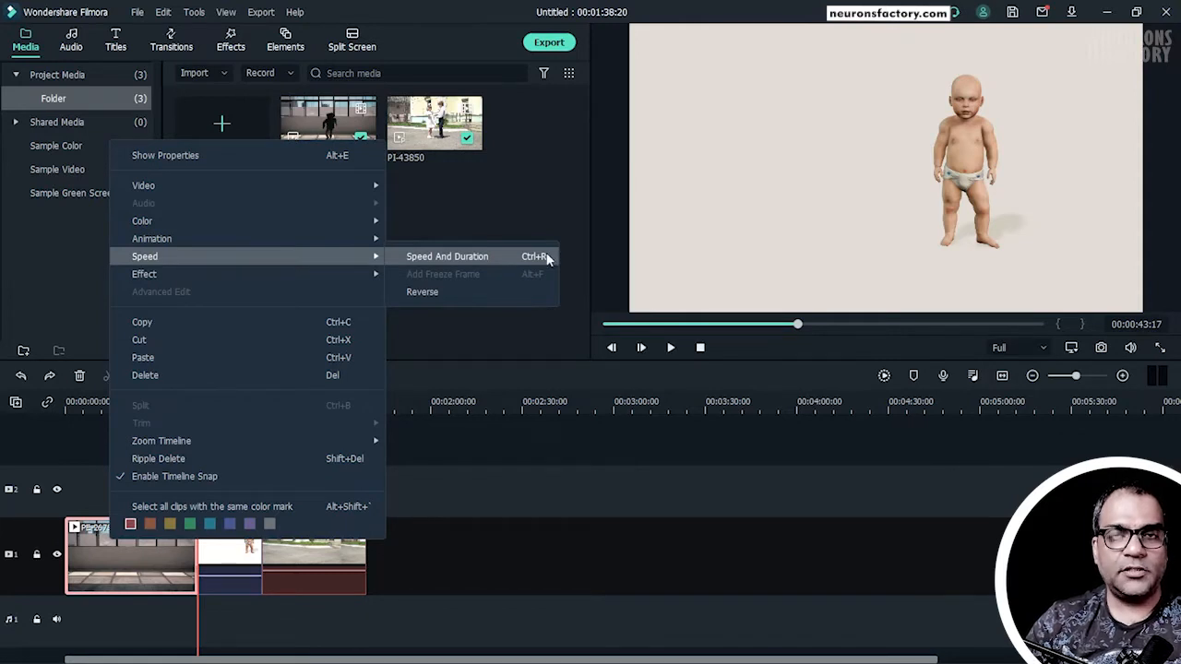
pyautogui.hotkey('ctrl', 'r')
pyautogui.moveTo(602, 297); pyautogui.dragTo(538, 270)
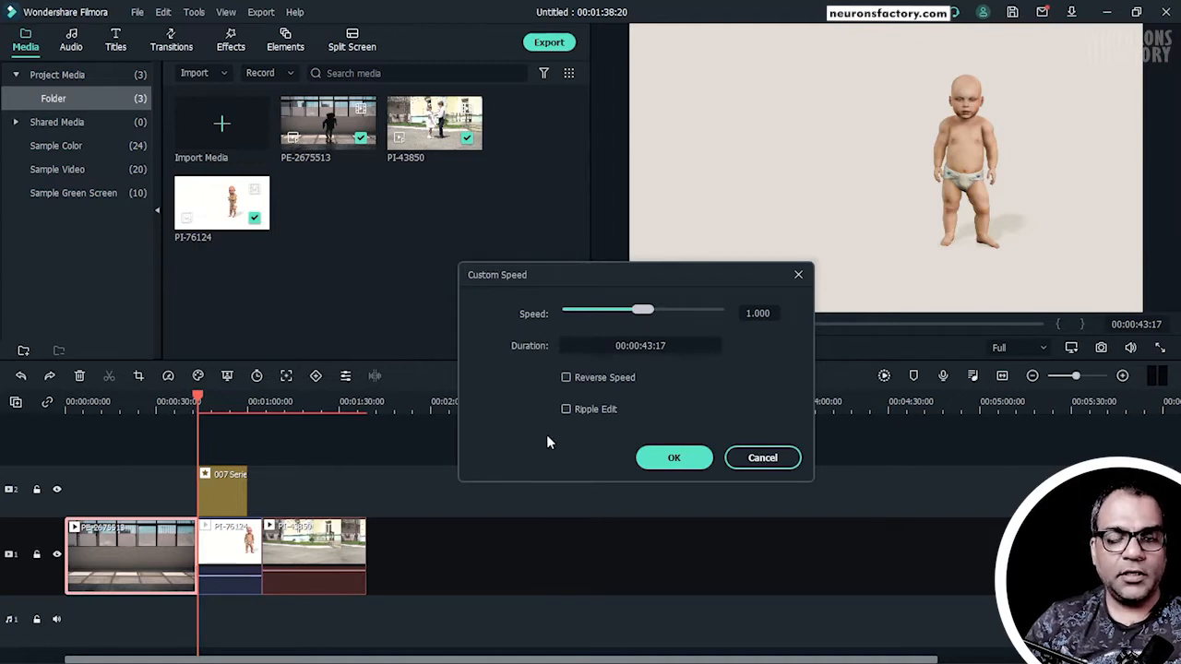
pyautogui.click(761, 459)
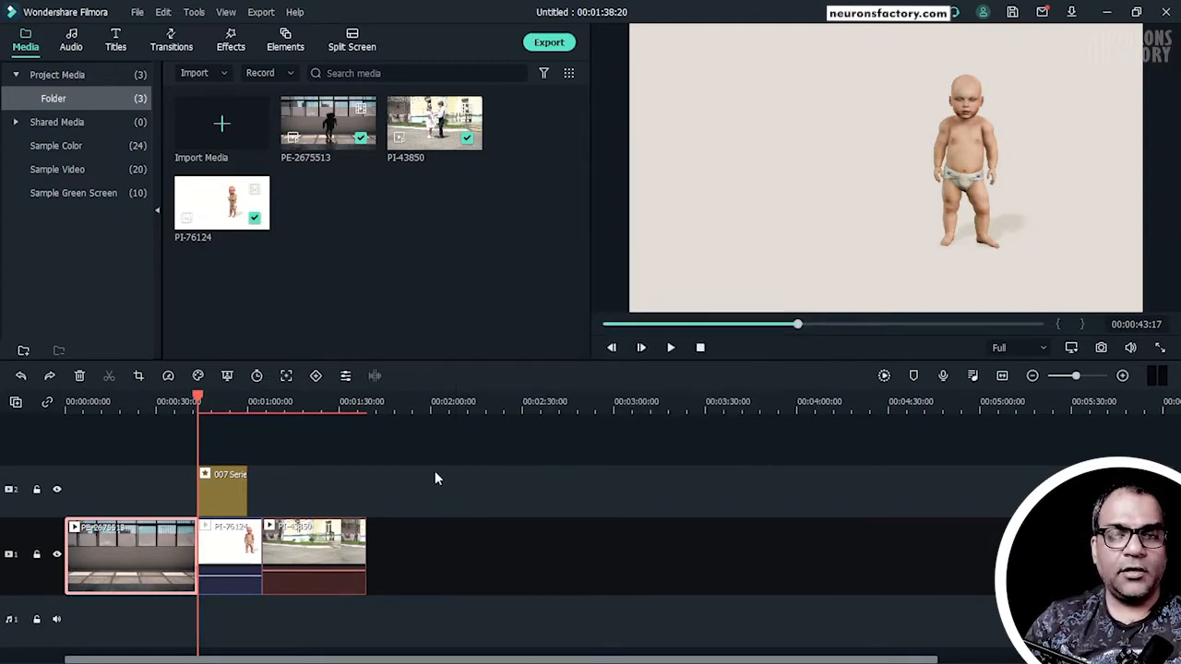
# Step: Reverse the PE-2675513 clip and preview its first seconds from the start of the timeline
pyautogui.click(167, 376)
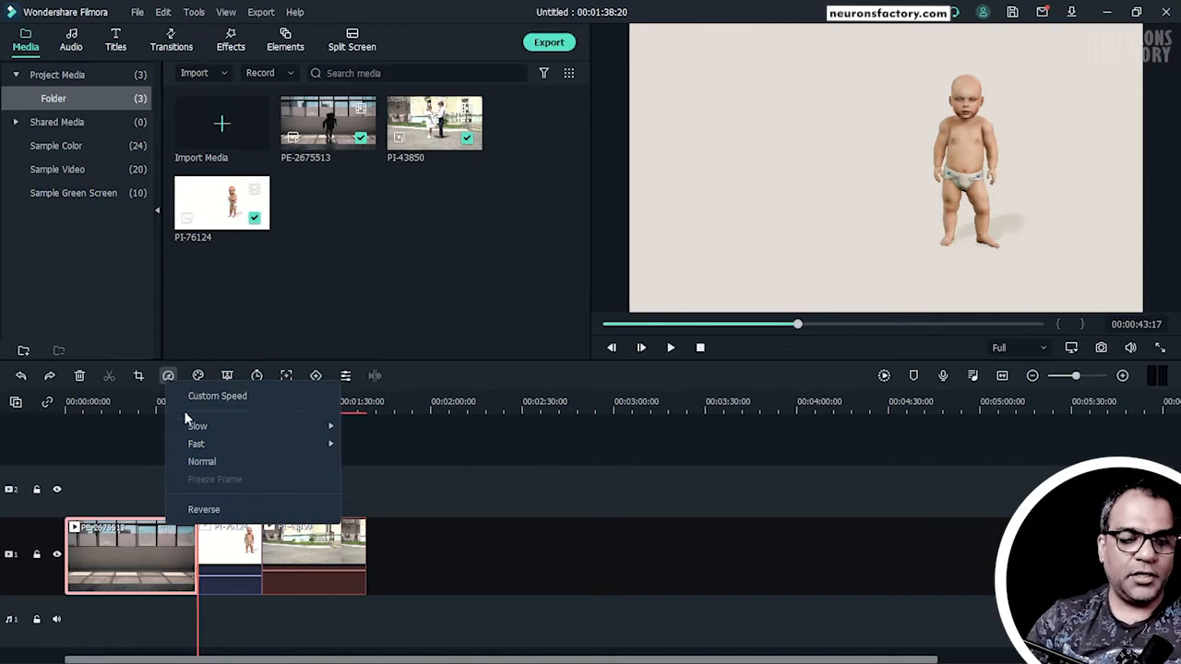
pyautogui.moveTo(189, 426)
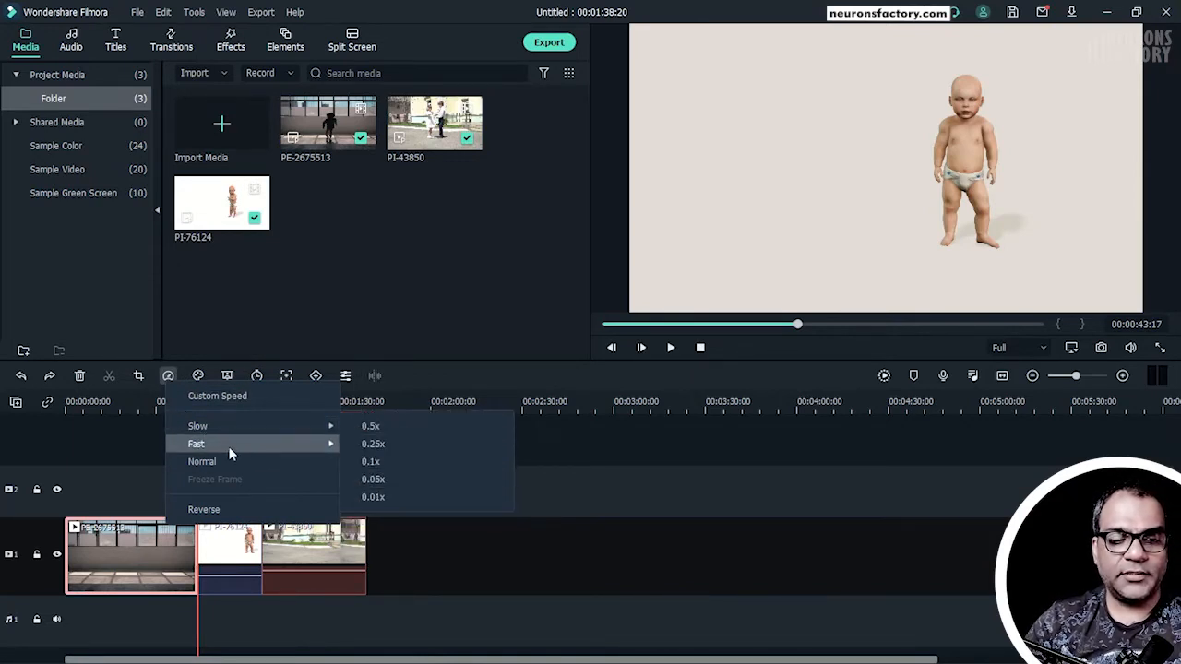
pyautogui.moveTo(228, 445)
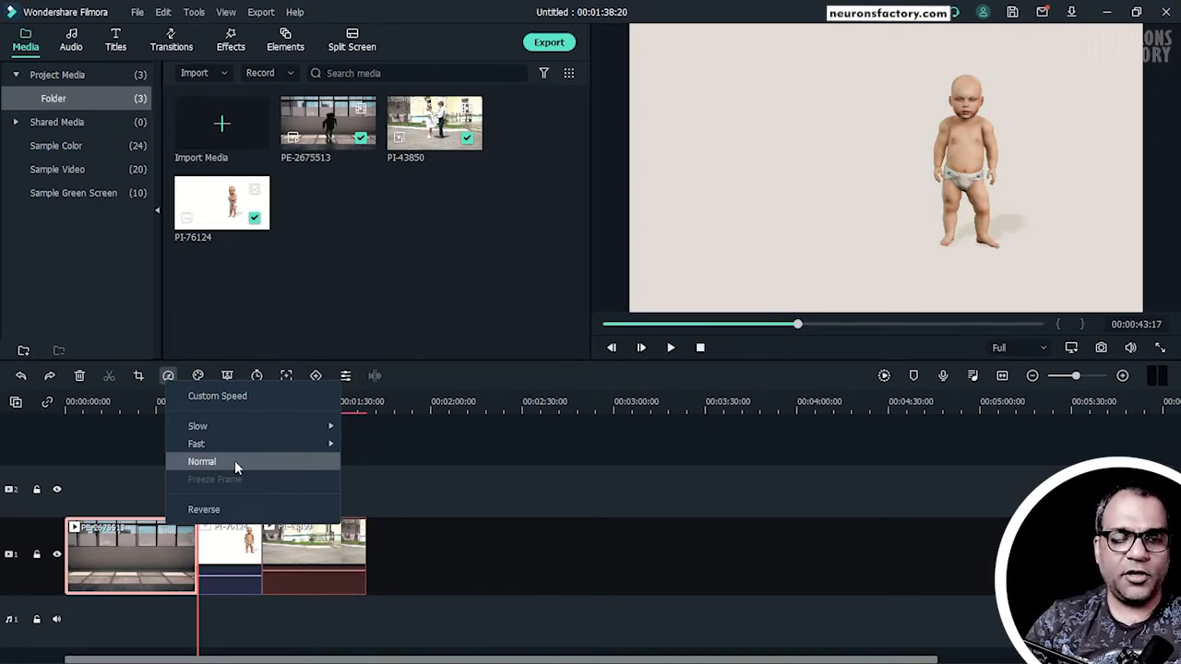
pyautogui.click(272, 508)
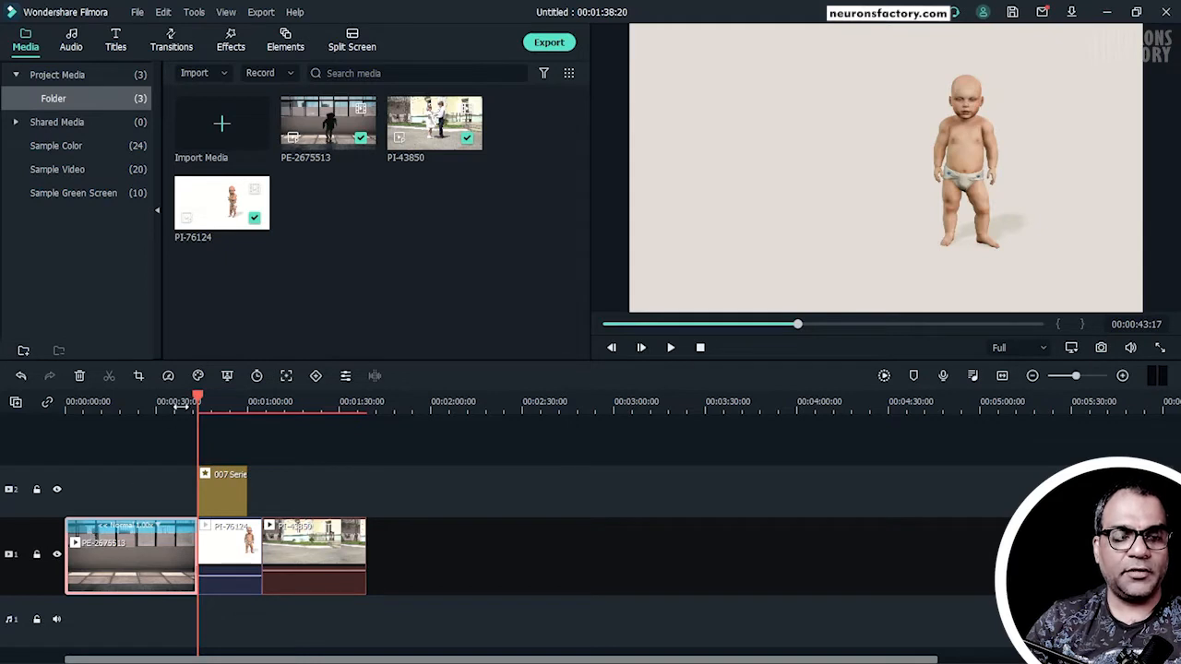
pyautogui.moveTo(199, 403); pyautogui.dragTo(55, 413)
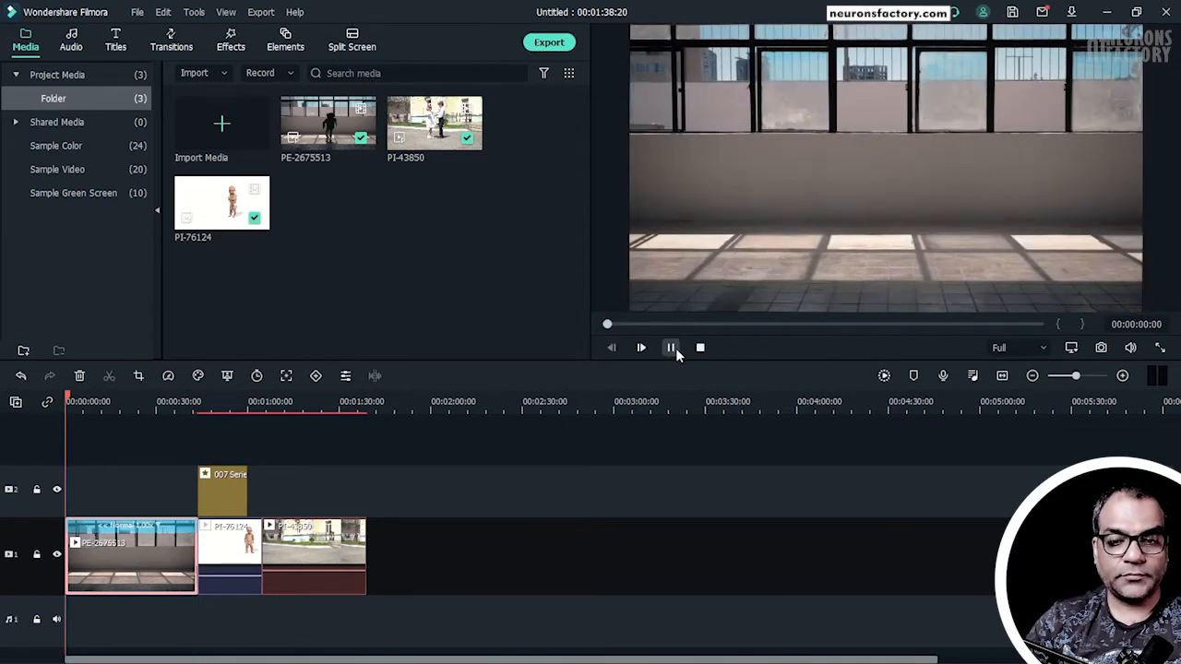
pyautogui.click(671, 349)
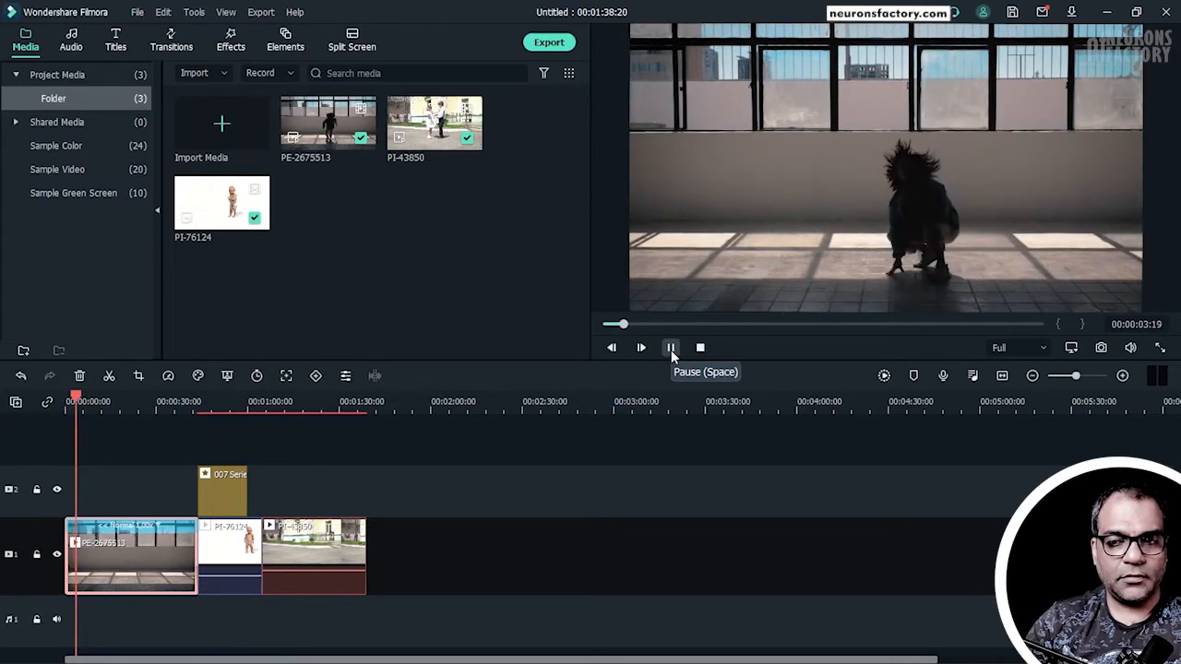
pyautogui.click(671, 350)
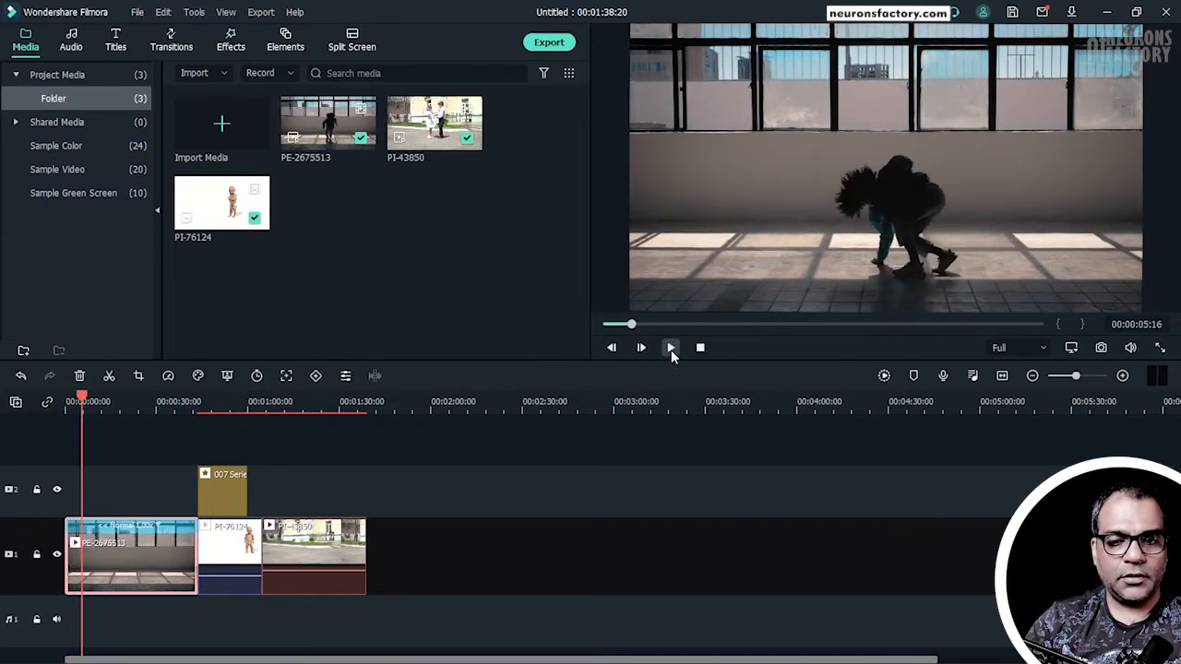
# Step: Try to restore forward playback of the reversed PE-2675513 clip by applying Normal speed from its speed label
pyautogui.click(159, 527)
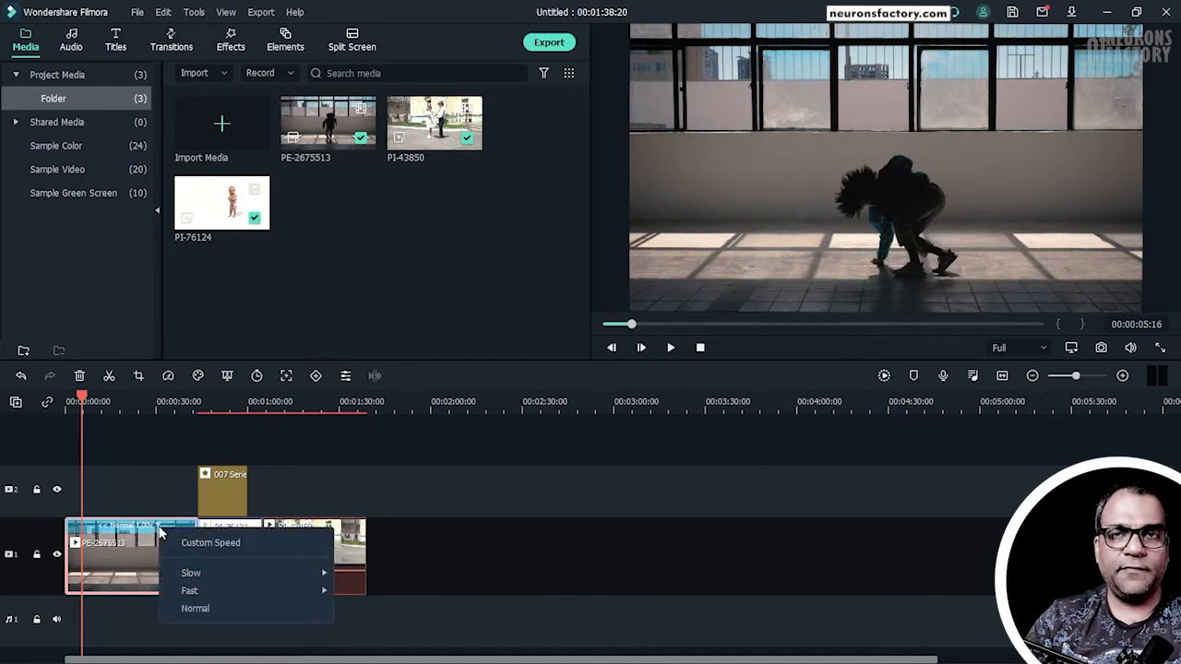
pyautogui.moveTo(206, 573)
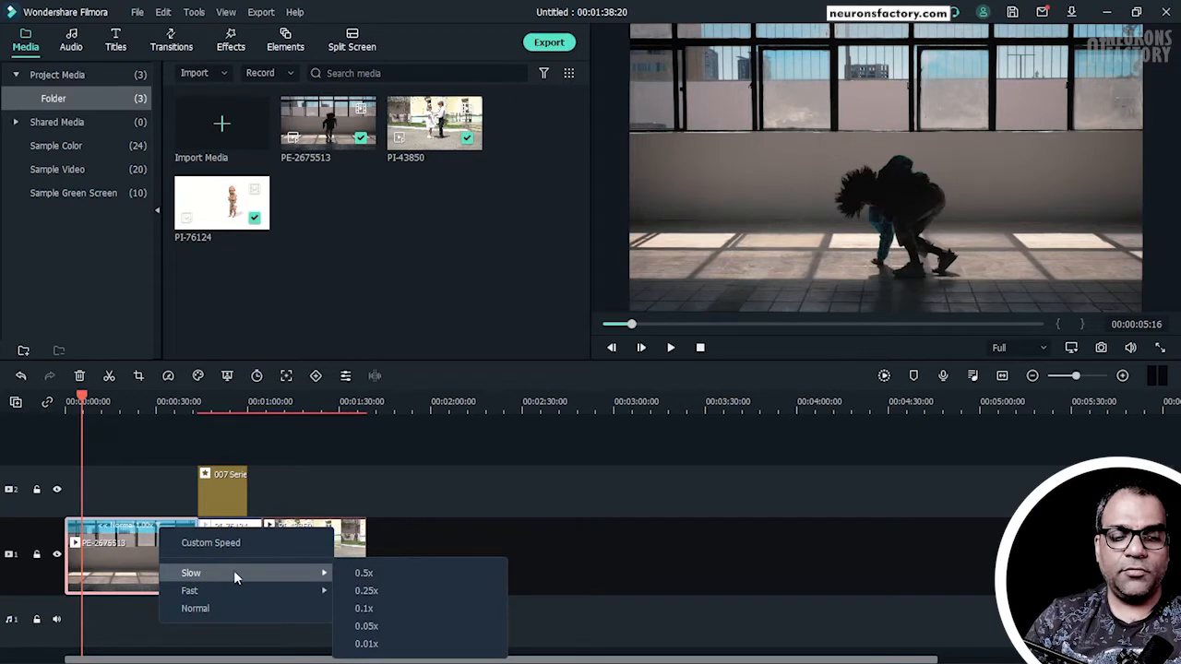
pyautogui.moveTo(284, 591)
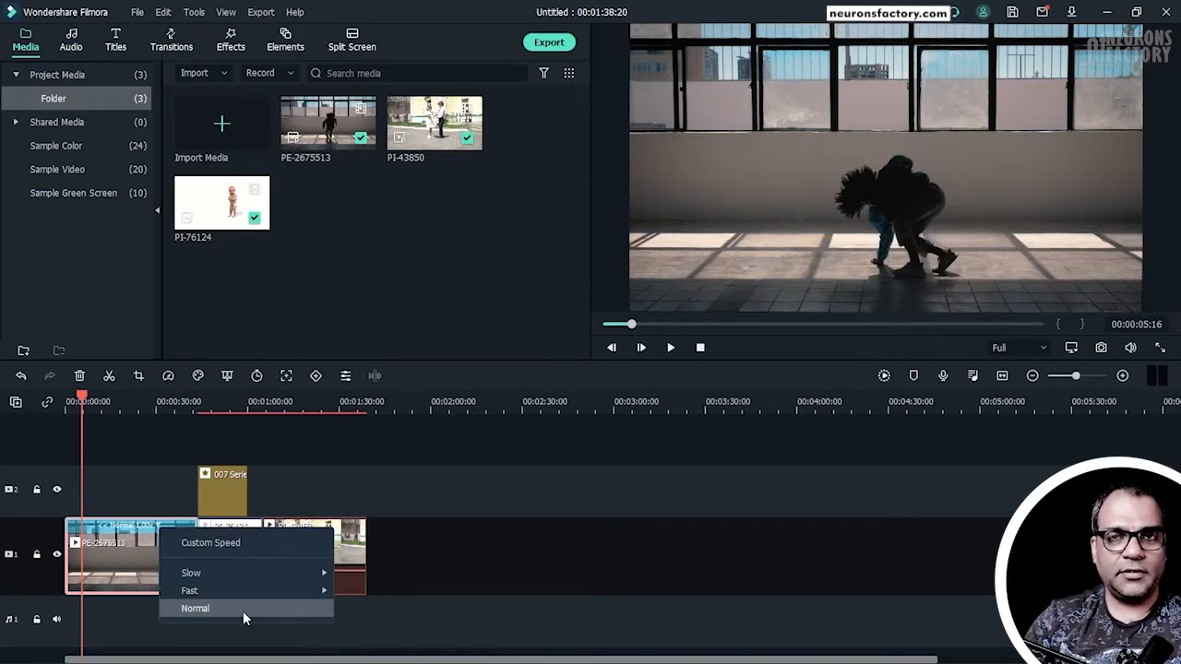
pyautogui.click(217, 610)
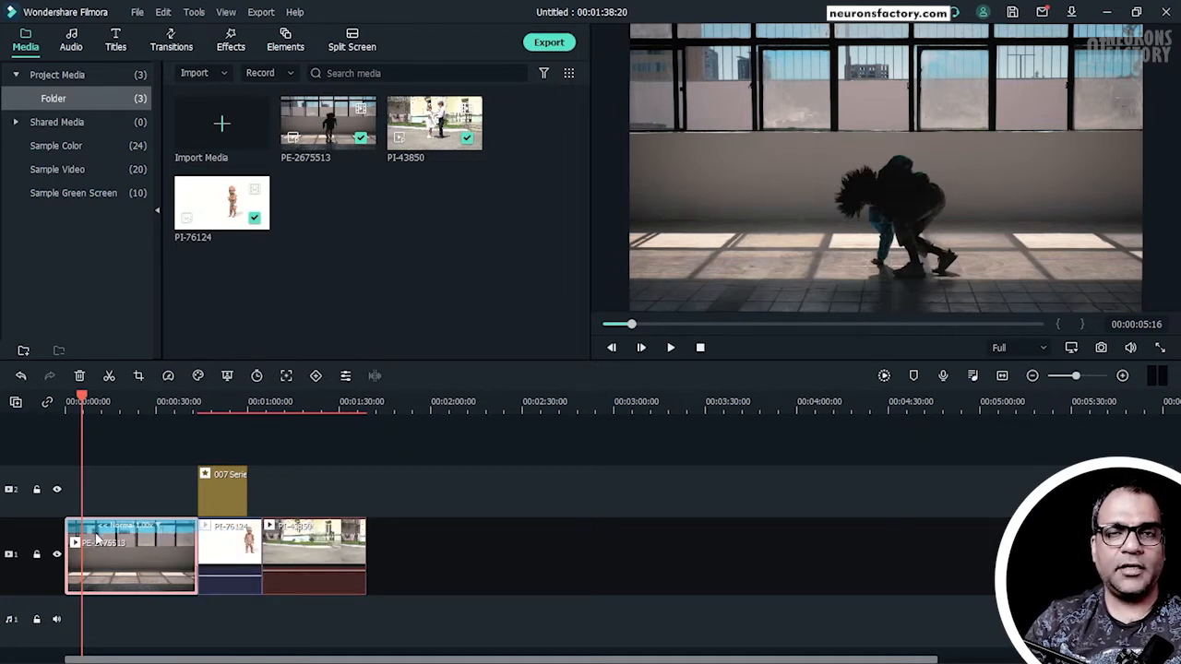
pyautogui.click(143, 528)
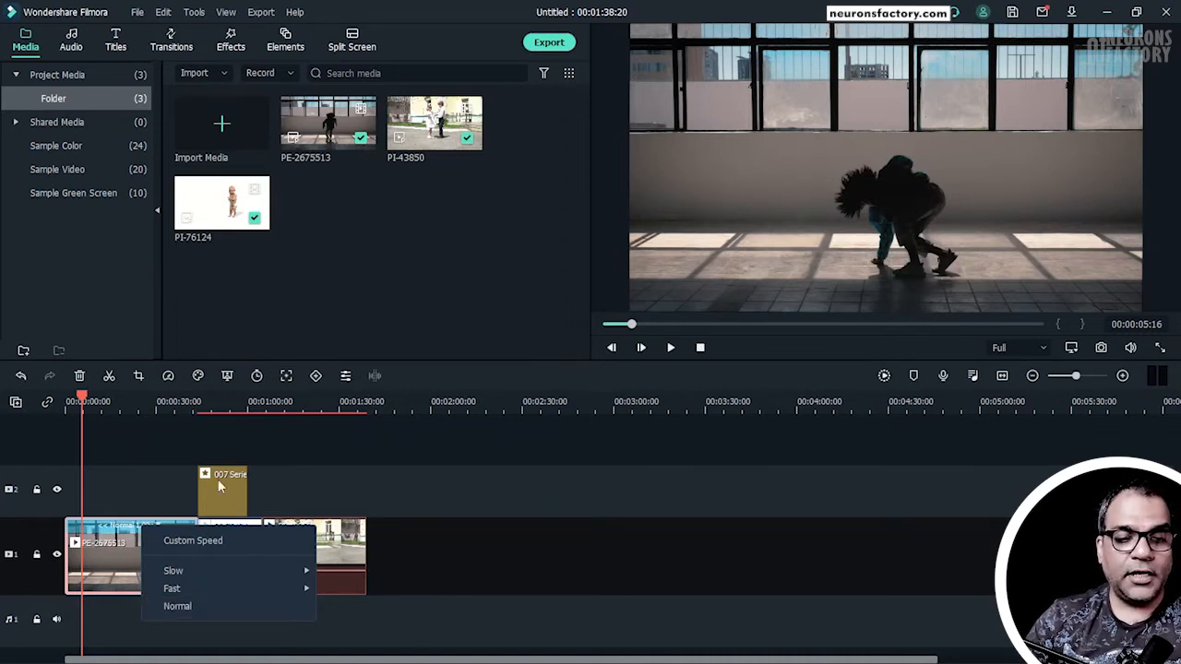
pyautogui.click(215, 445)
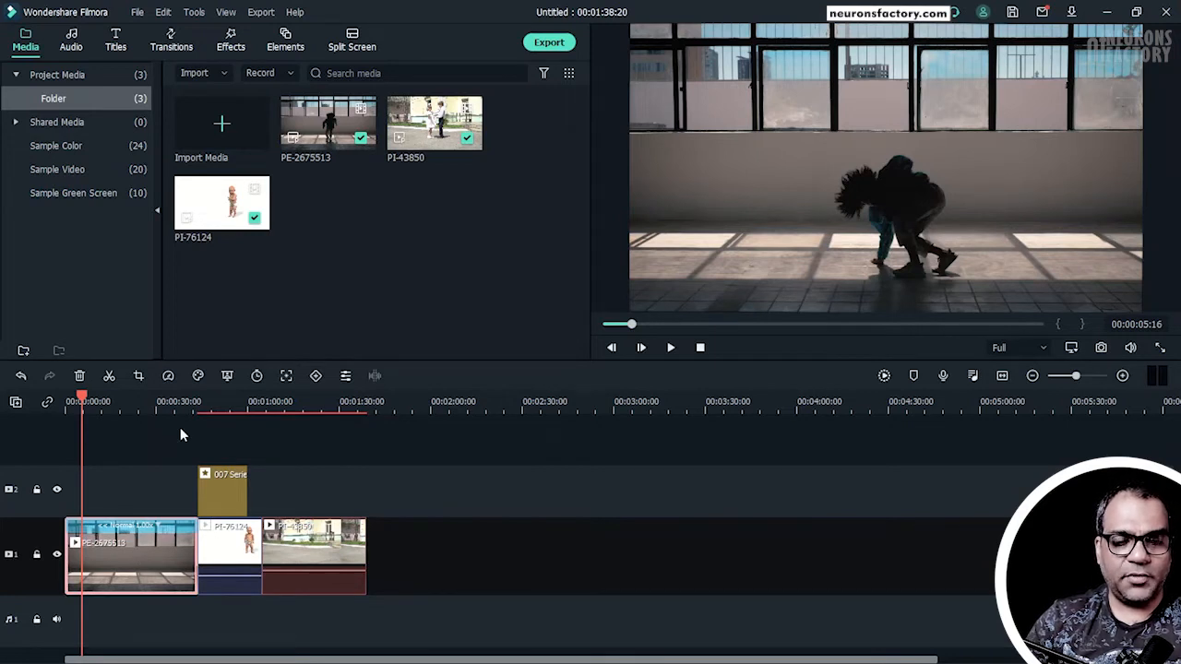
# Step: Turn off Reverse Speed in the custom speed settings of the PE-2675513 clip
pyautogui.click(170, 376)
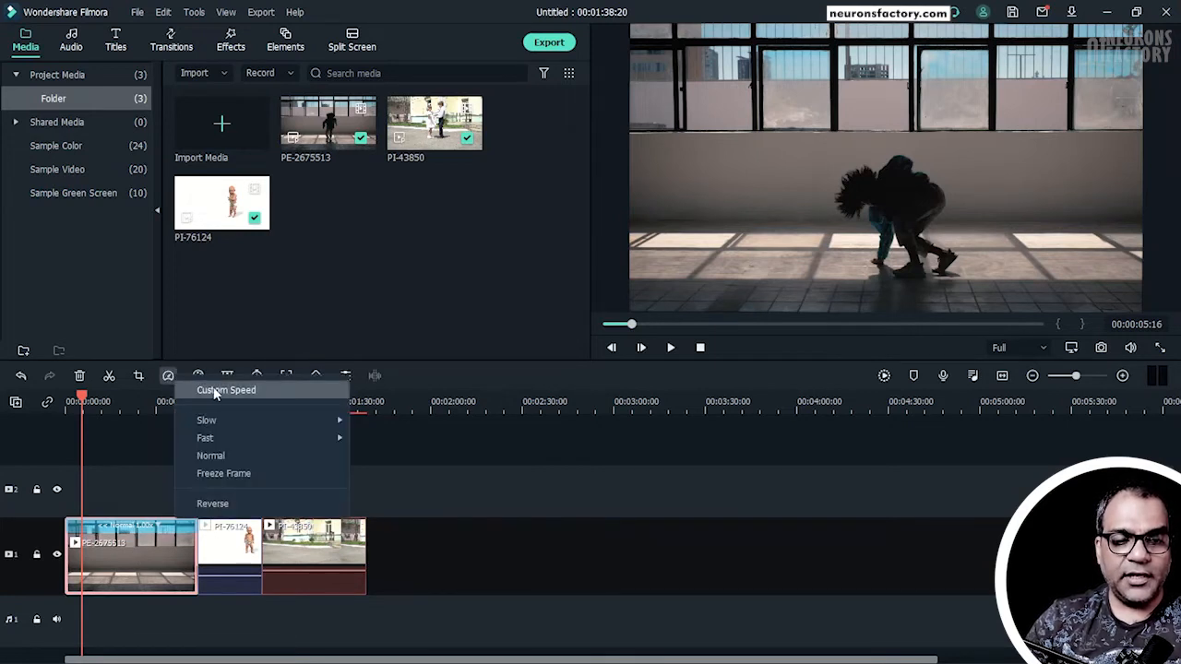
pyautogui.click(212, 388)
pyautogui.moveTo(509, 280); pyautogui.dragTo(500, 275)
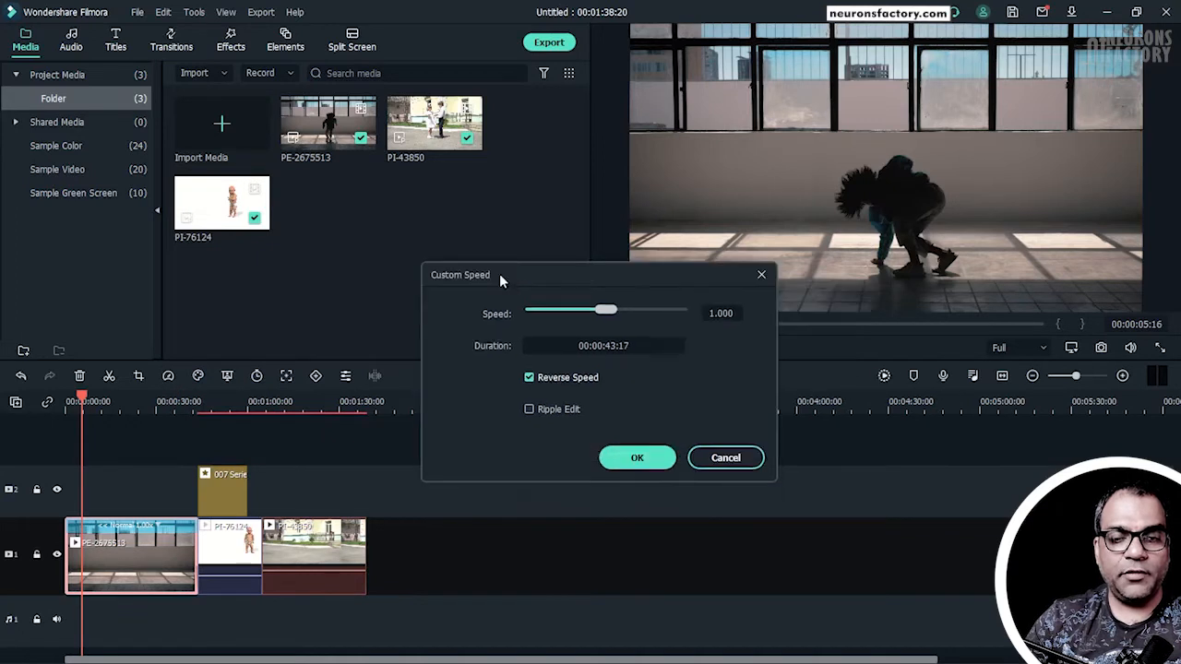
pyautogui.click(529, 377)
pyautogui.click(637, 458)
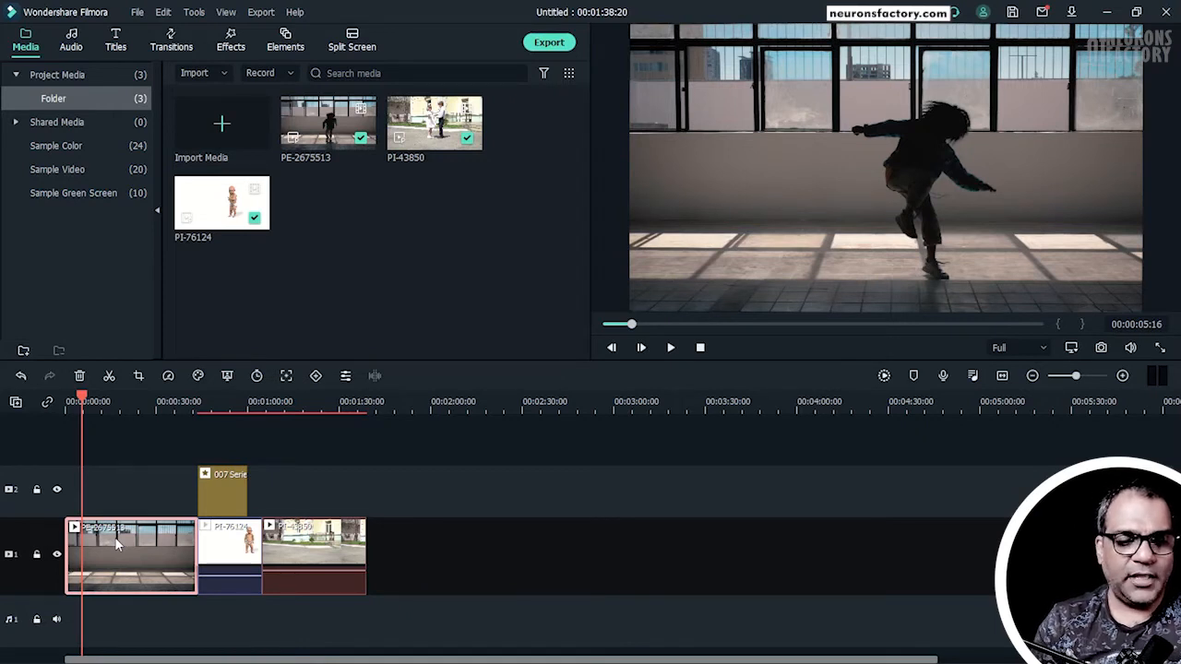
# Step: Set a custom speed of 2 for the PE-2675513 clip with Ripple Edit left off
pyautogui.press('Down')
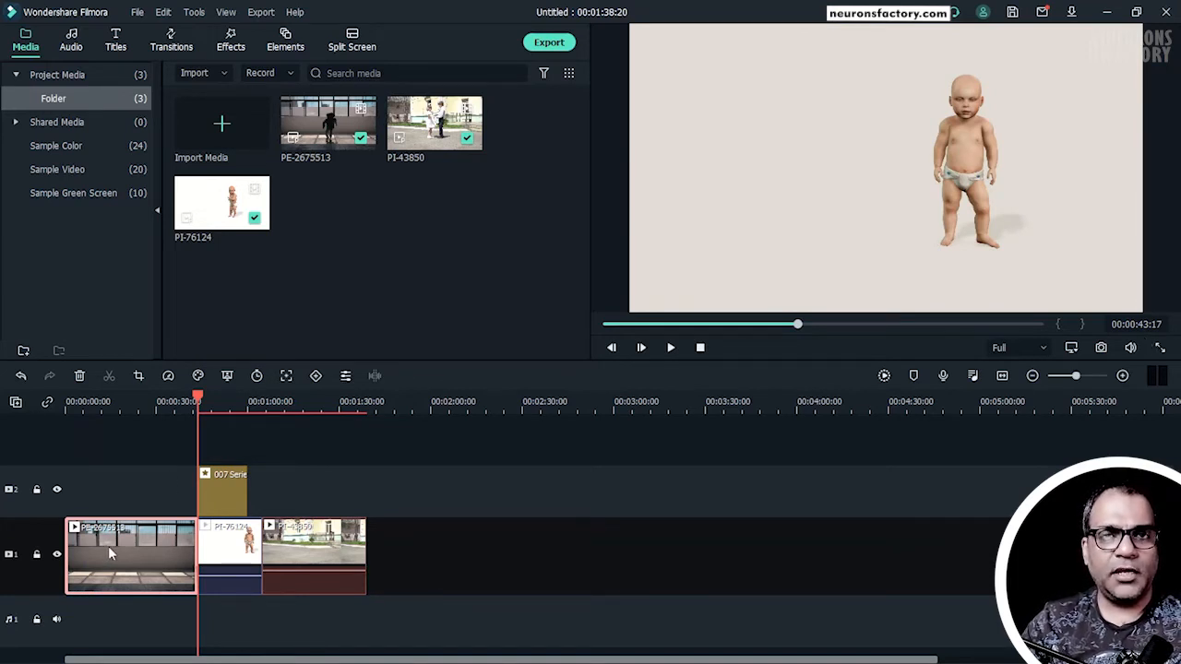
pyautogui.click(167, 377)
pyautogui.moveTo(199, 450)
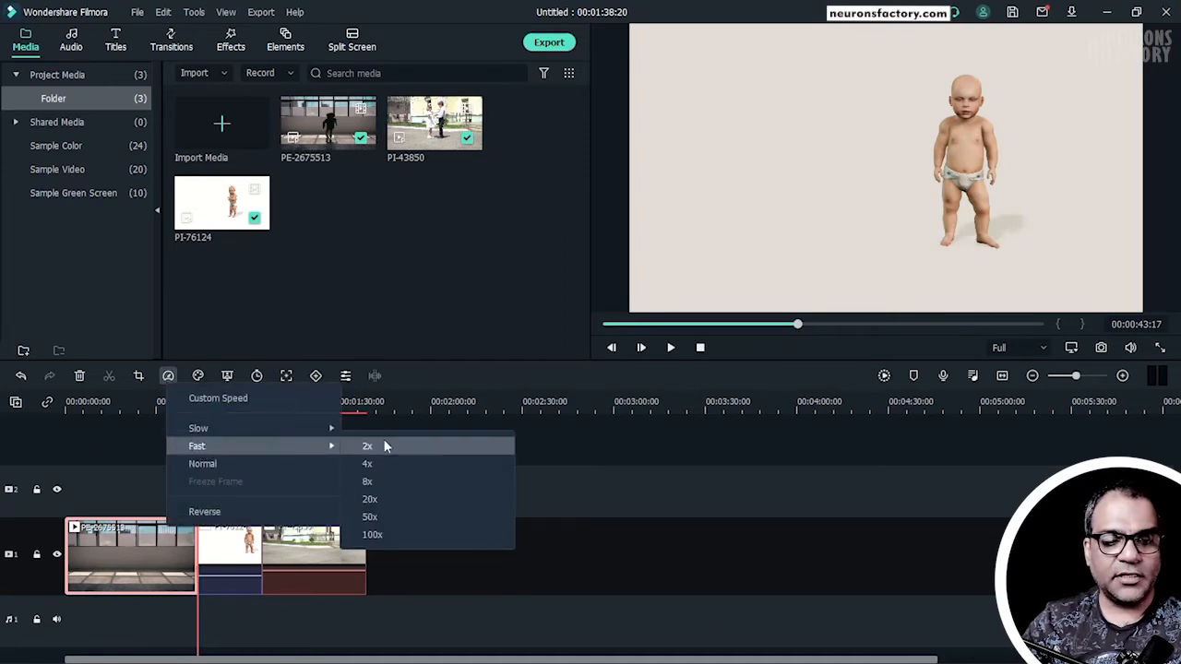
pyautogui.click(220, 400)
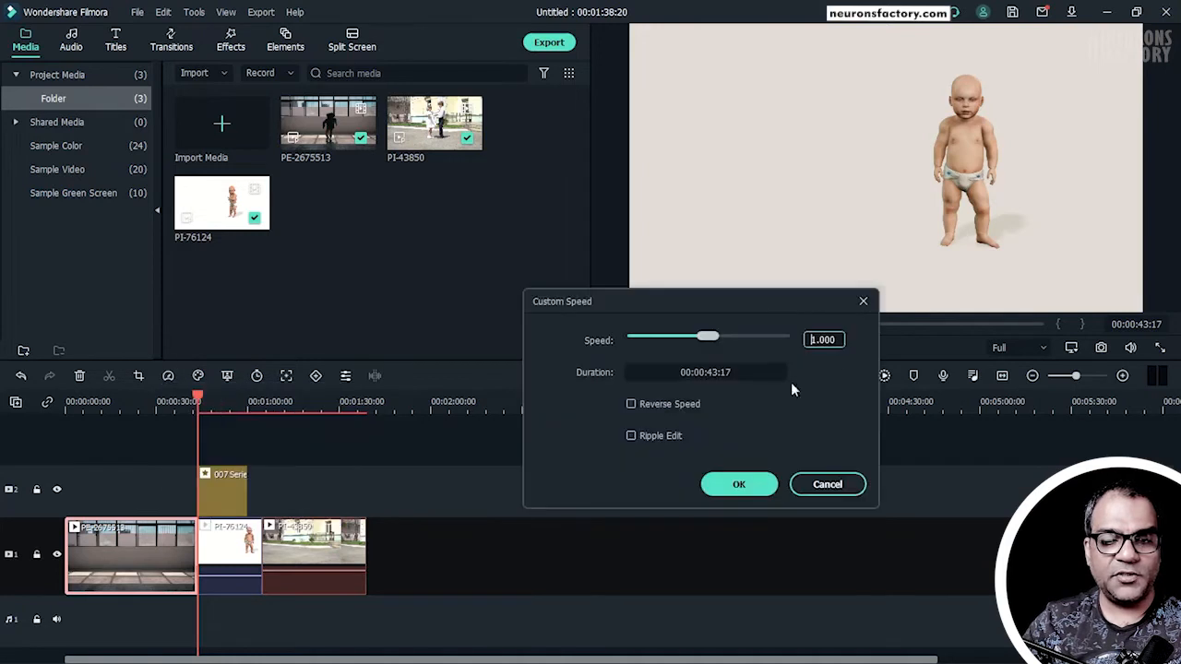
pyautogui.doubleClick(823, 340)
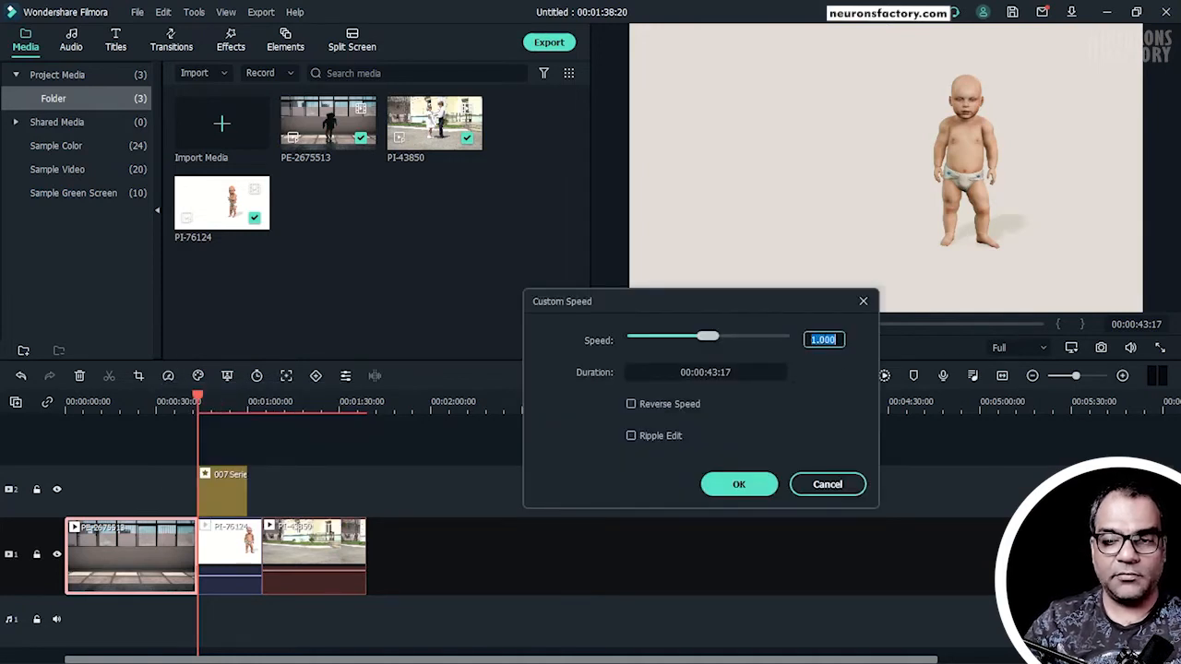
pyautogui.write('2')
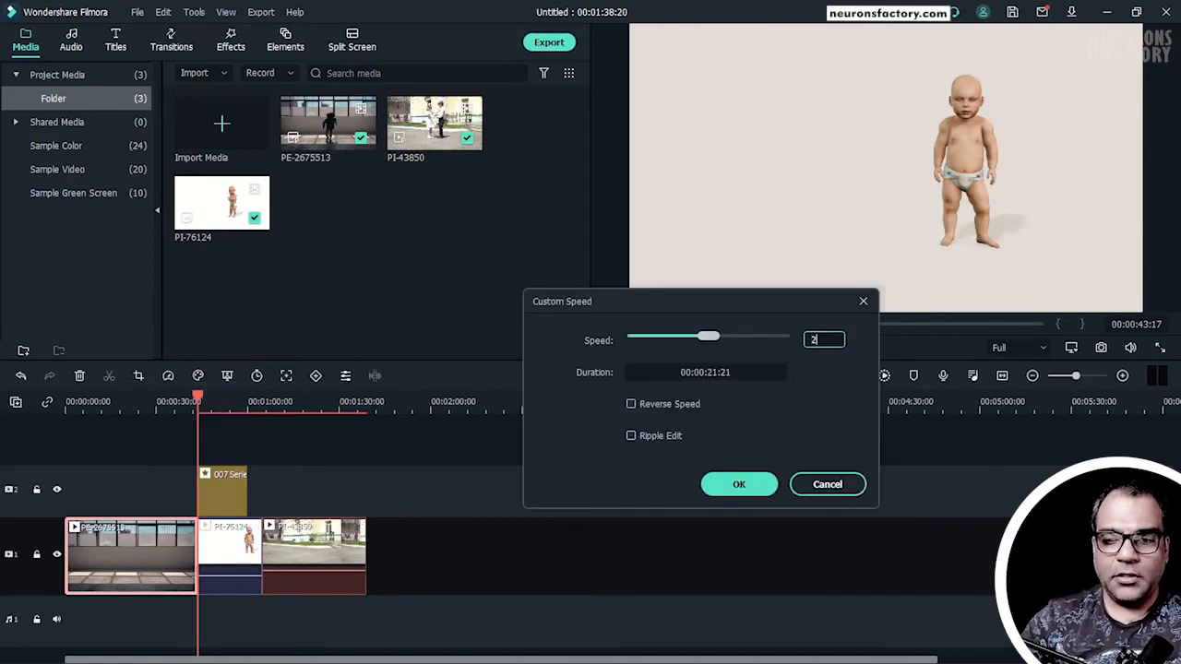
pyautogui.click(710, 384)
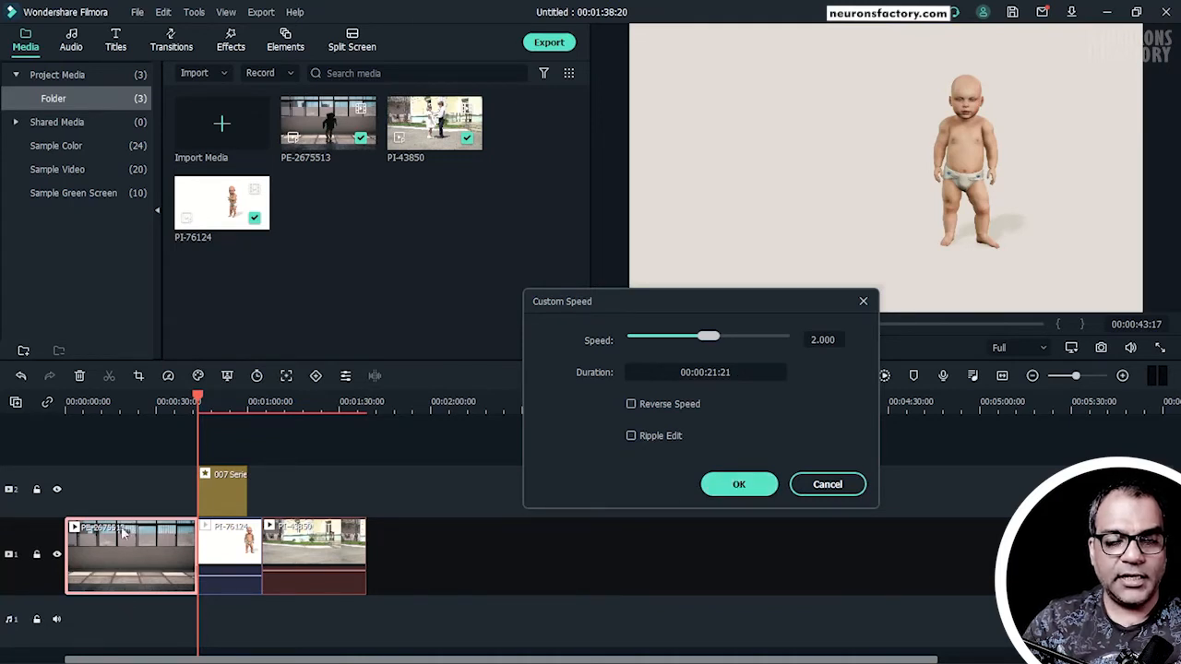
pyautogui.click(730, 489)
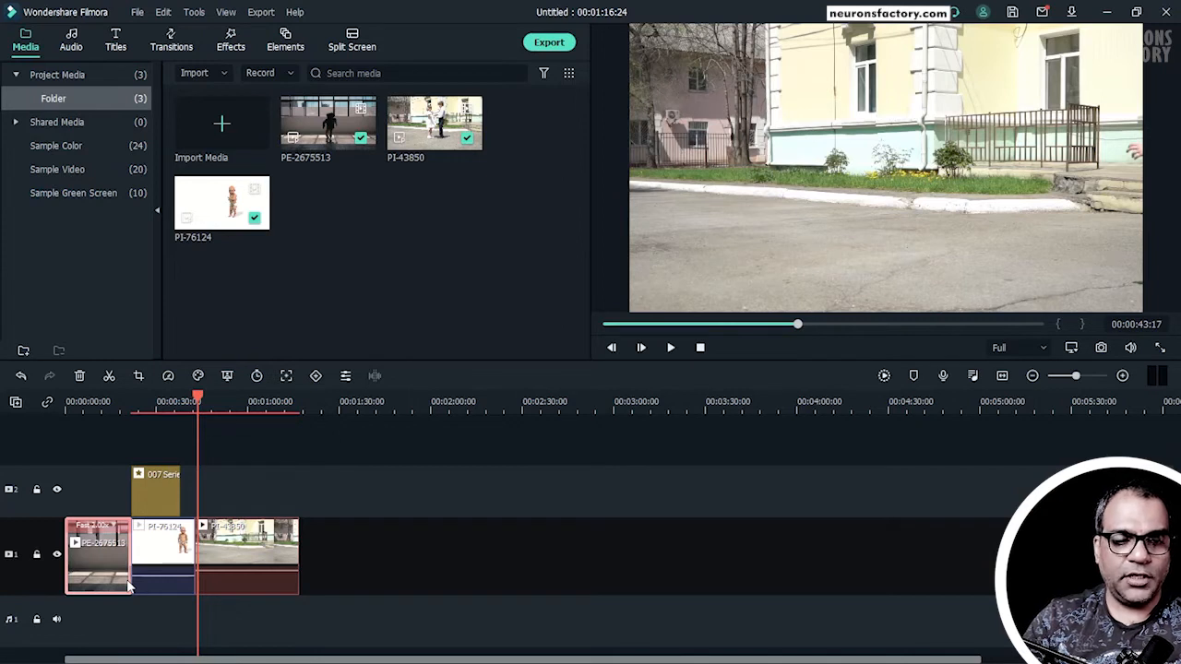
# Step: Check the custom speed settings of the sped-up PE-2675513 clip, and undo its speed change
pyautogui.click(169, 377)
pyautogui.click(196, 393)
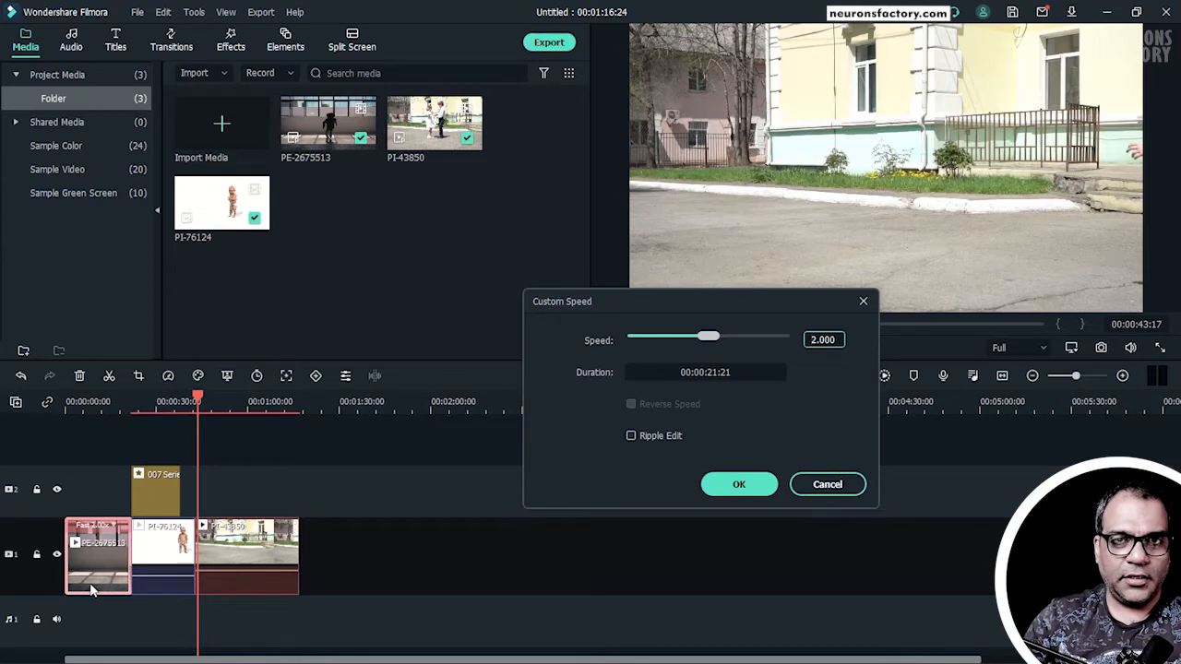
pyautogui.click(828, 484)
pyautogui.click(20, 375)
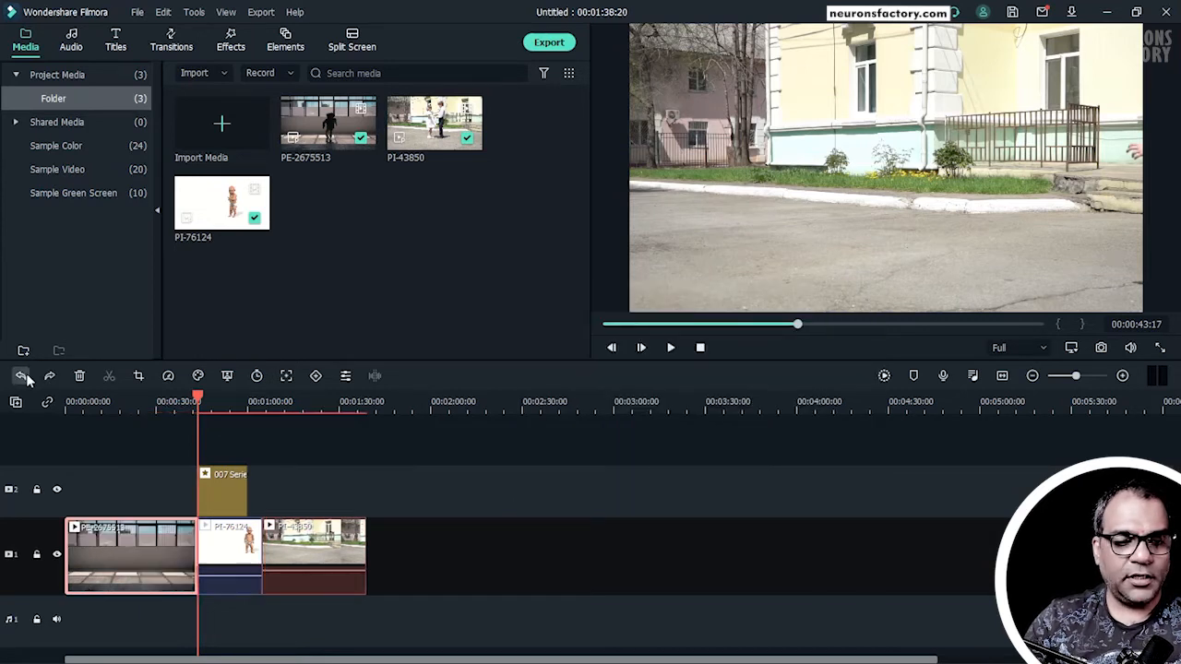
# Step: Set a custom speed of 2 for the PE-2675513 clip with Ripple Edit on, and undo the speed change
pyautogui.rightClick(116, 536)
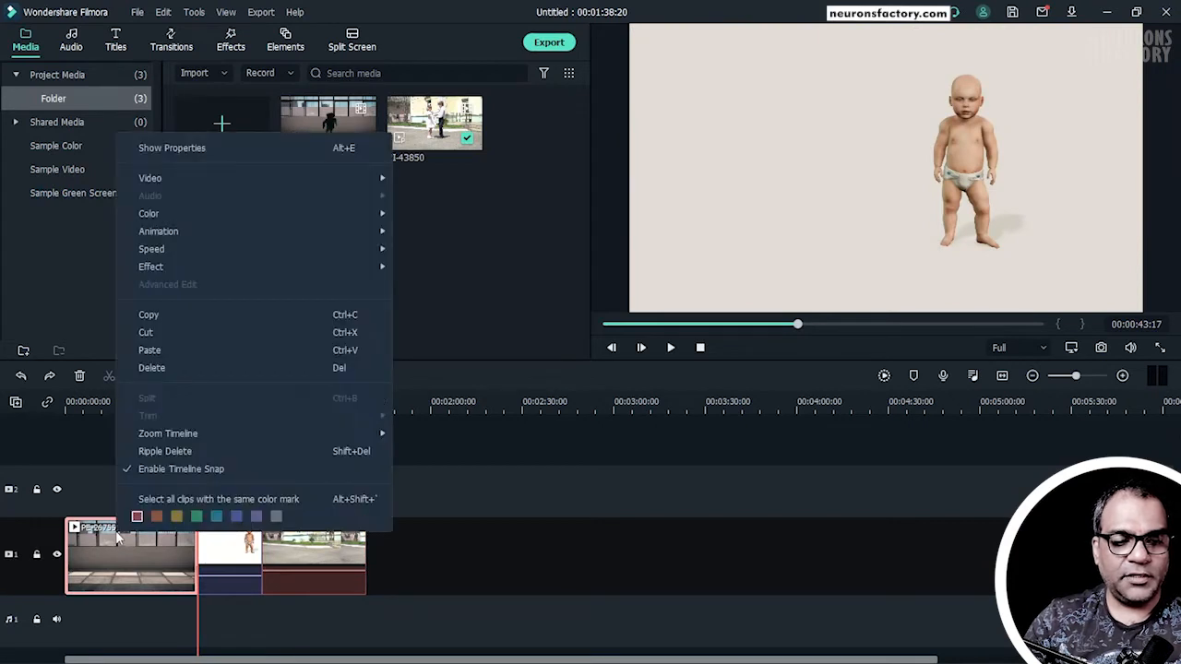
pyautogui.moveTo(279, 255)
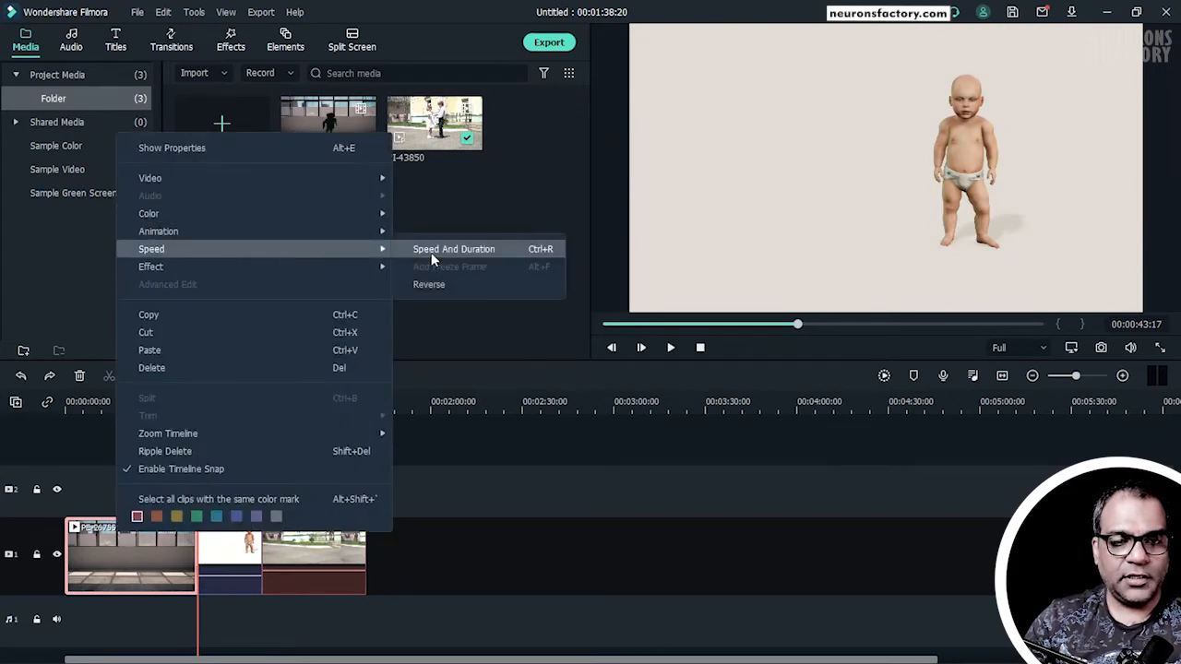
pyautogui.click(431, 252)
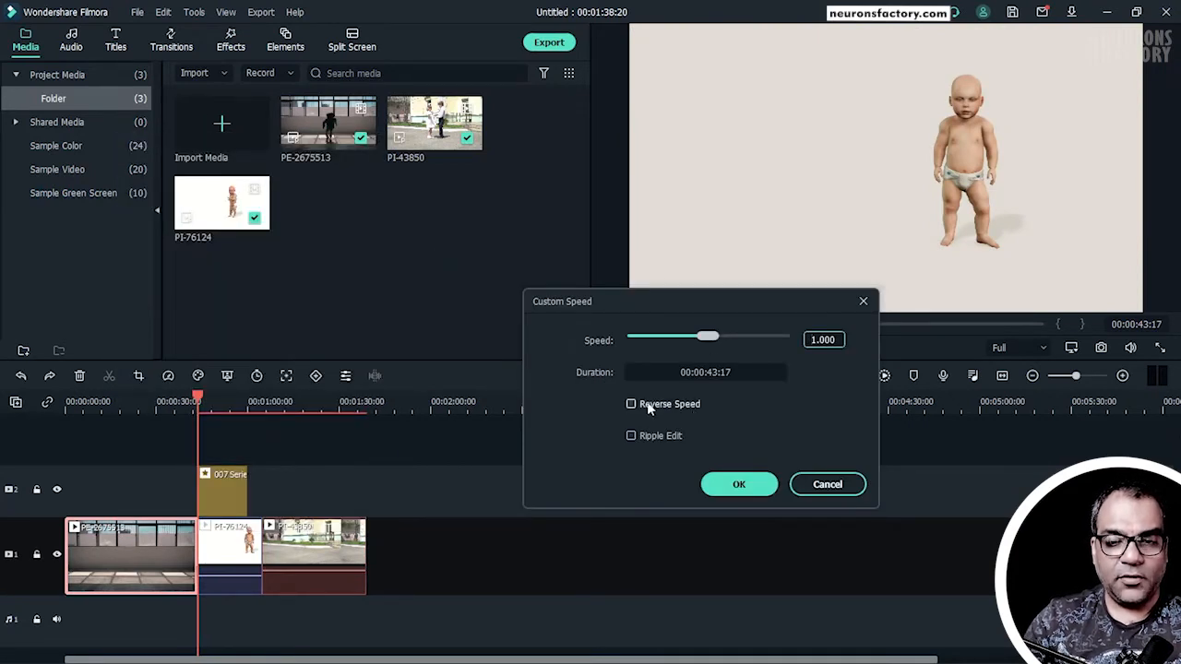
pyautogui.click(633, 436)
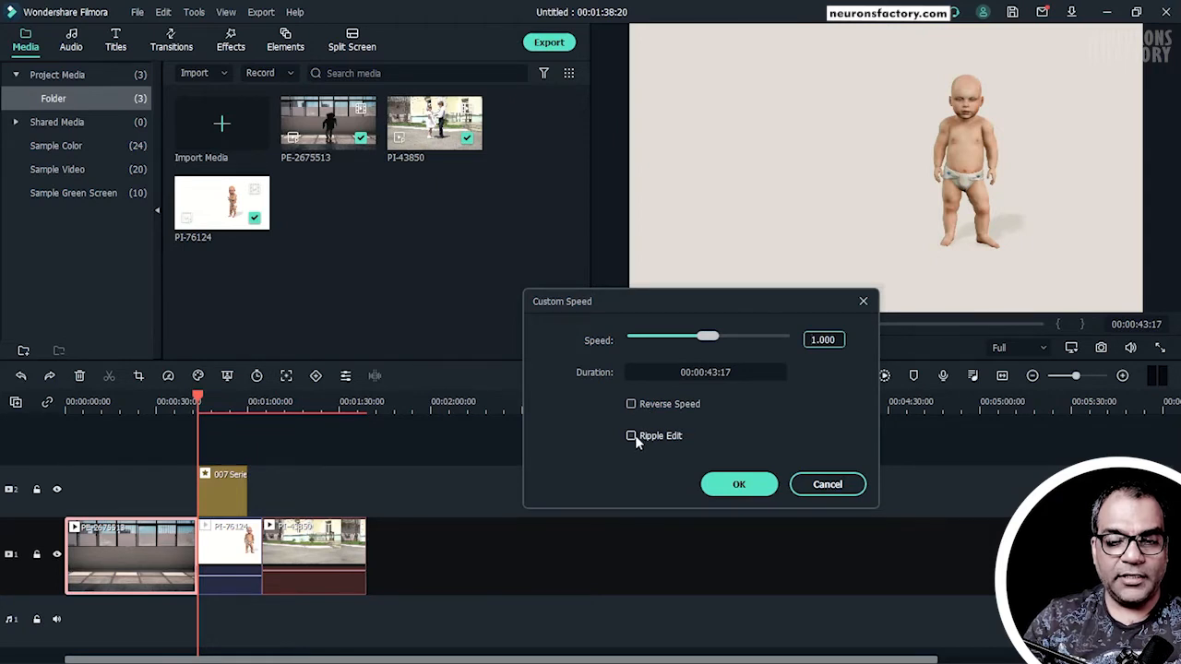
pyautogui.doubleClick(821, 340)
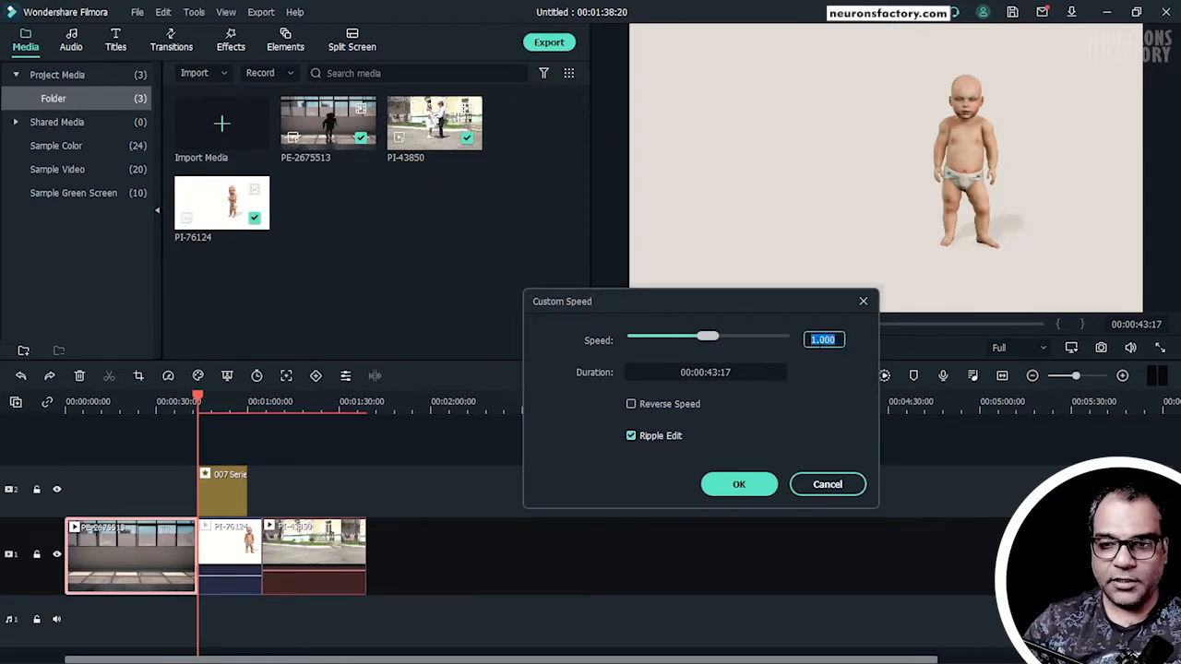
pyautogui.write('2')
pyautogui.click(746, 486)
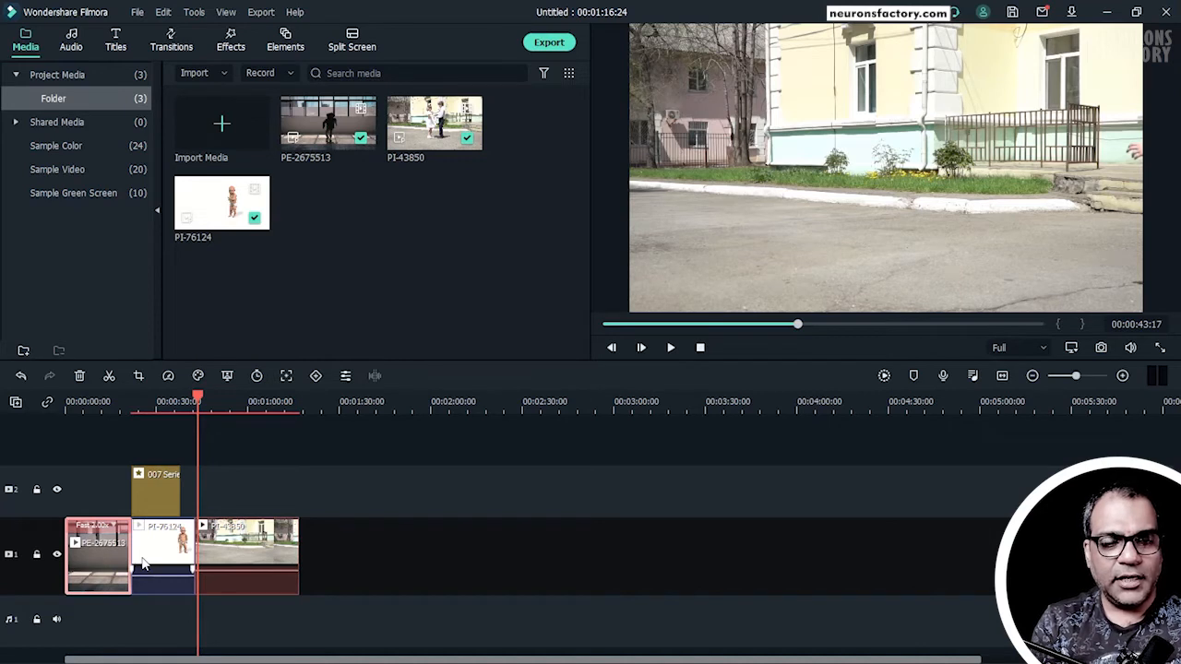
pyautogui.click(20, 376)
# Step: With the playhead at 00:00:22:19, apply a custom speed of 2 to the PE-2675513 clip, and undo the speed change
pyautogui.moveTo(198, 398); pyautogui.dragTo(135, 398)
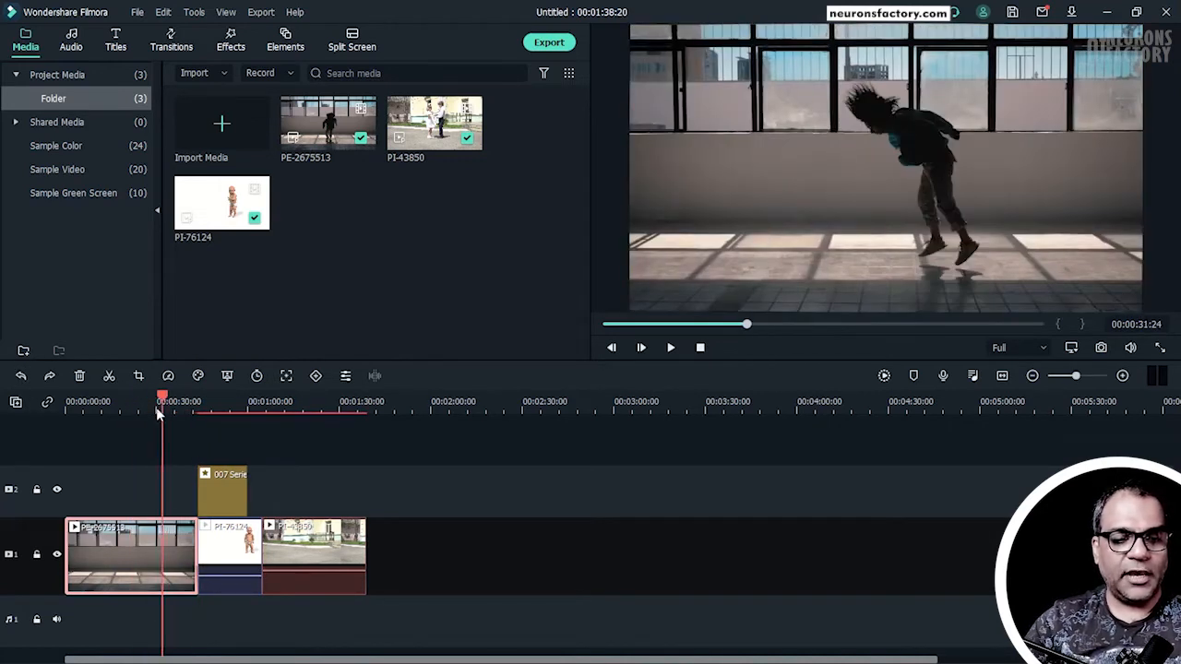
pyautogui.rightClick(168, 549)
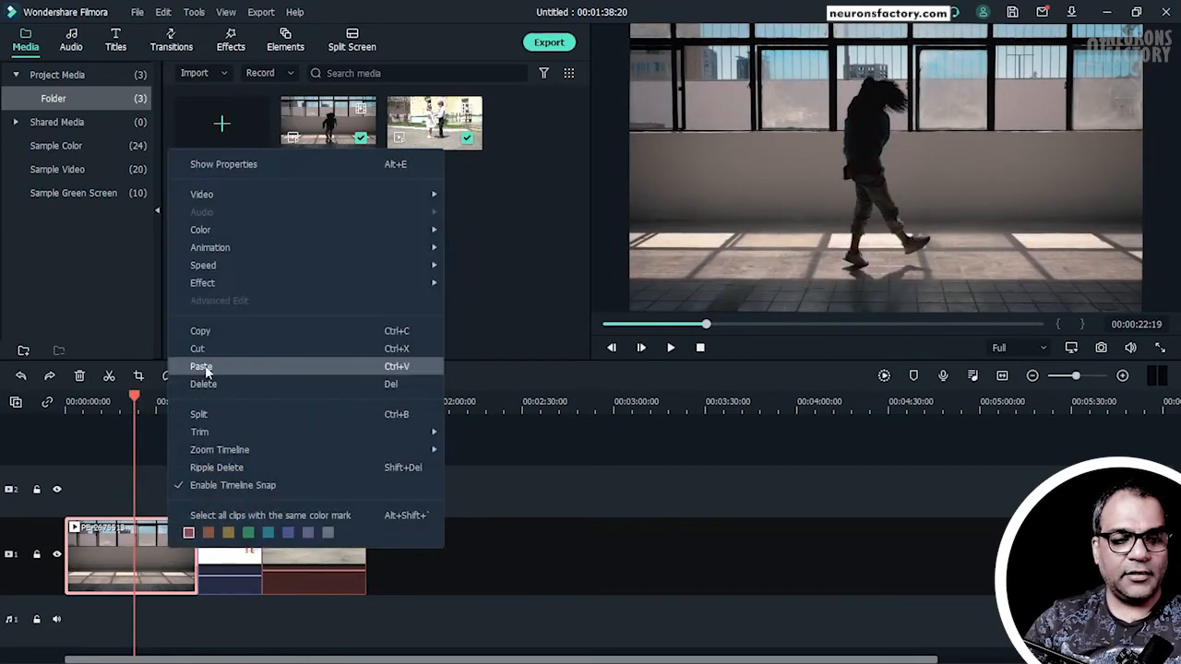
pyautogui.moveTo(226, 264)
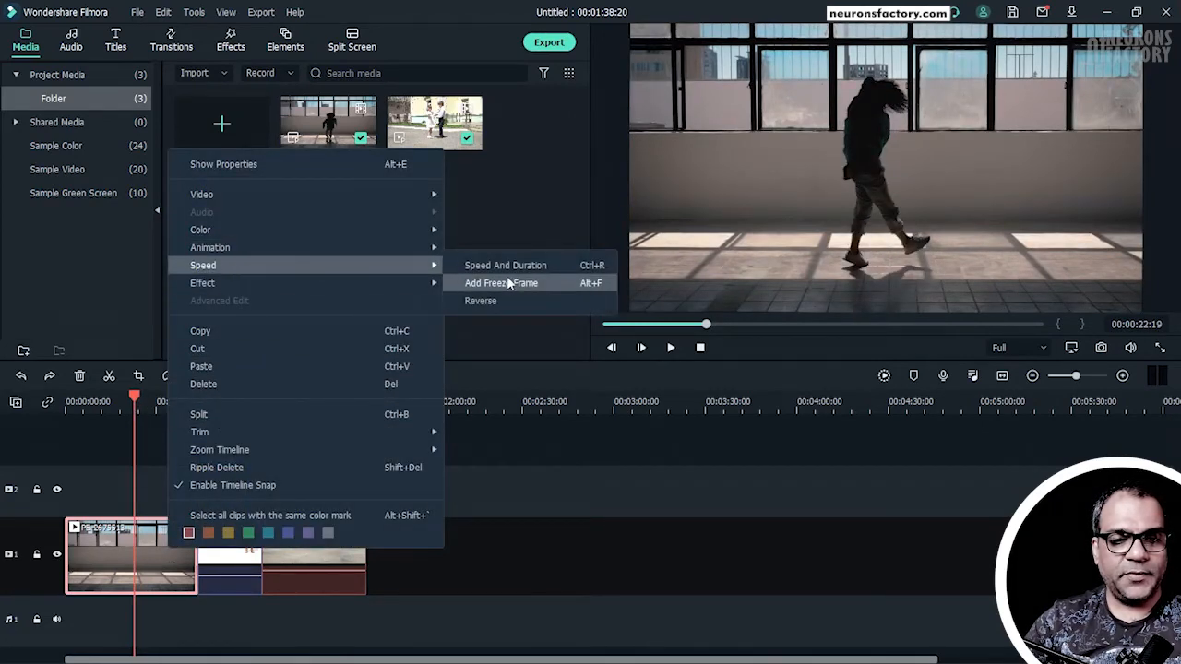
pyautogui.click(509, 266)
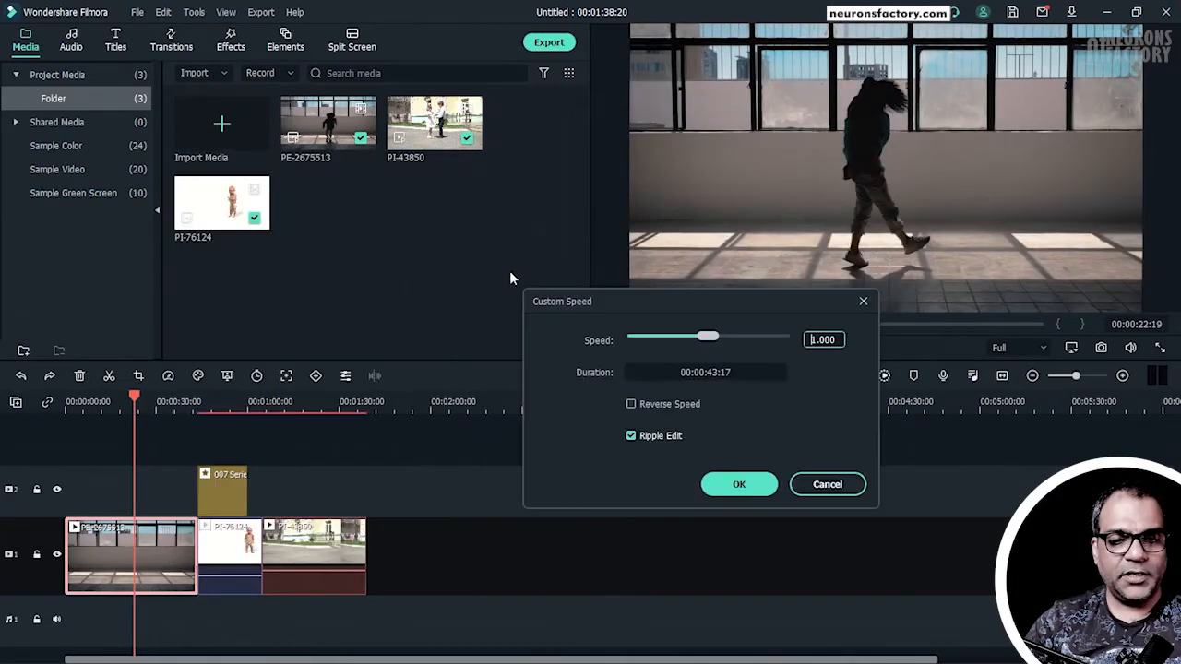
pyautogui.click(632, 436)
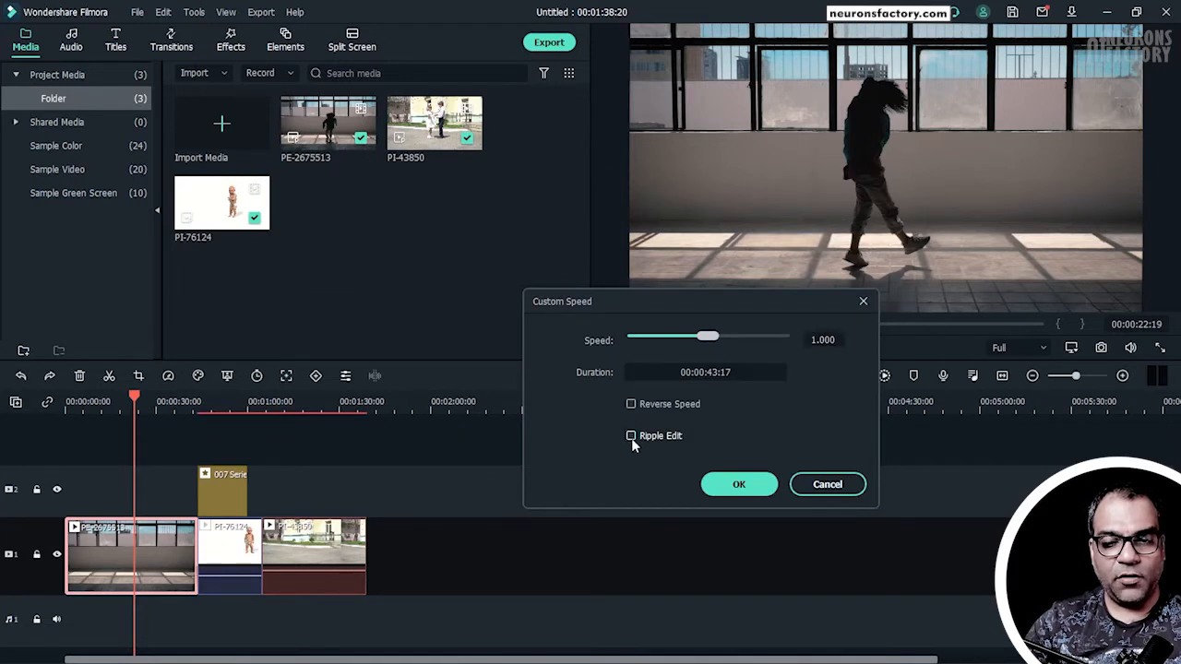
pyautogui.doubleClick(827, 340)
pyautogui.doubleClick(827, 340)
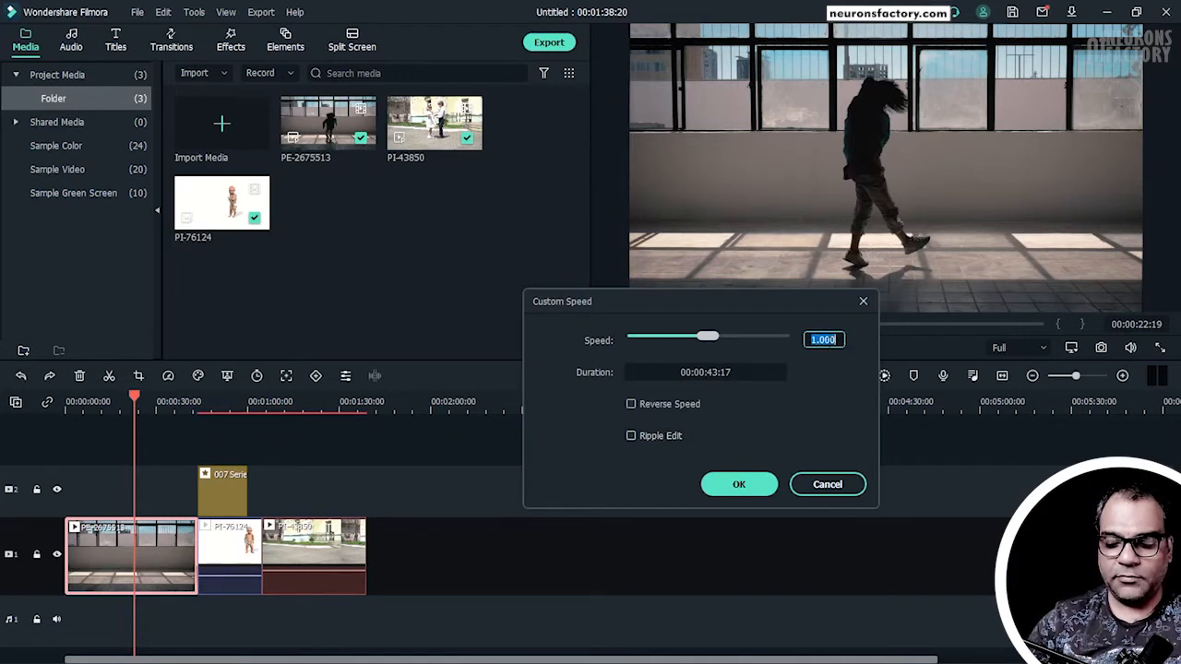
pyautogui.write('2')
pyautogui.click(789, 392)
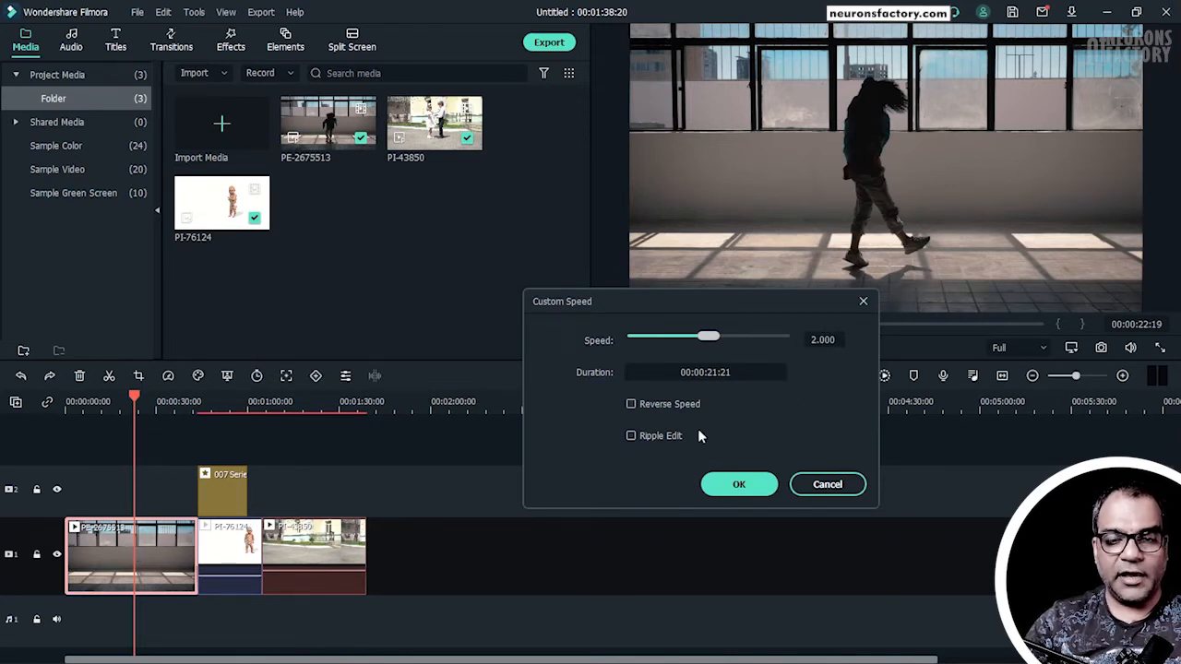
pyautogui.click(738, 485)
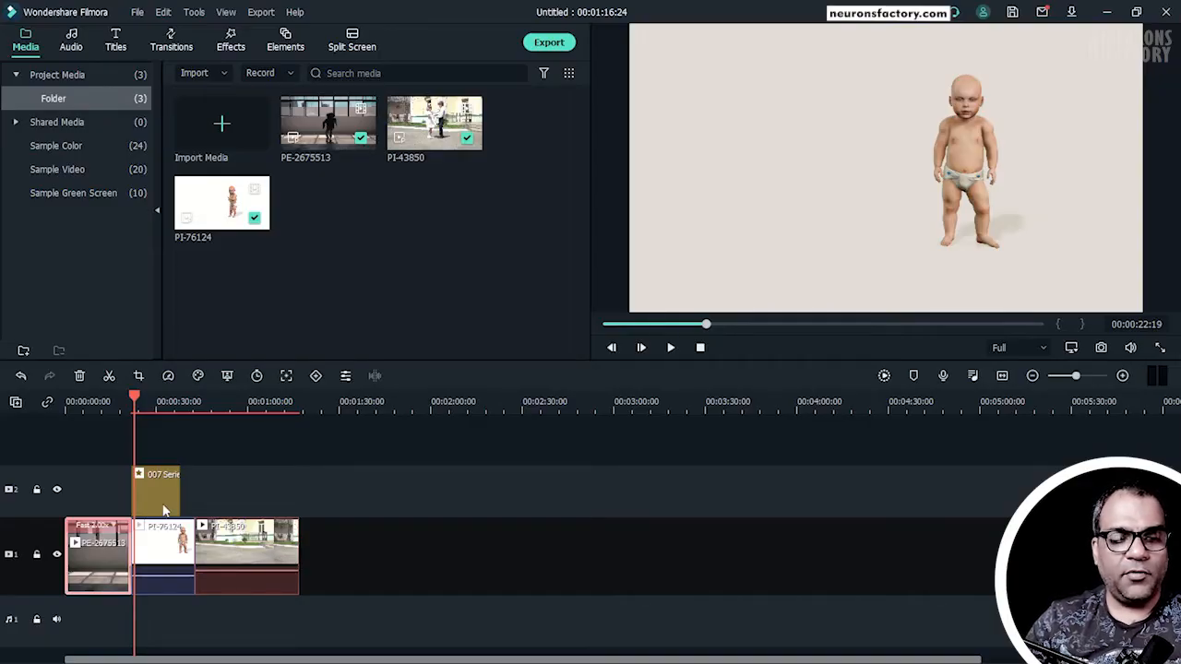
pyautogui.click(20, 375)
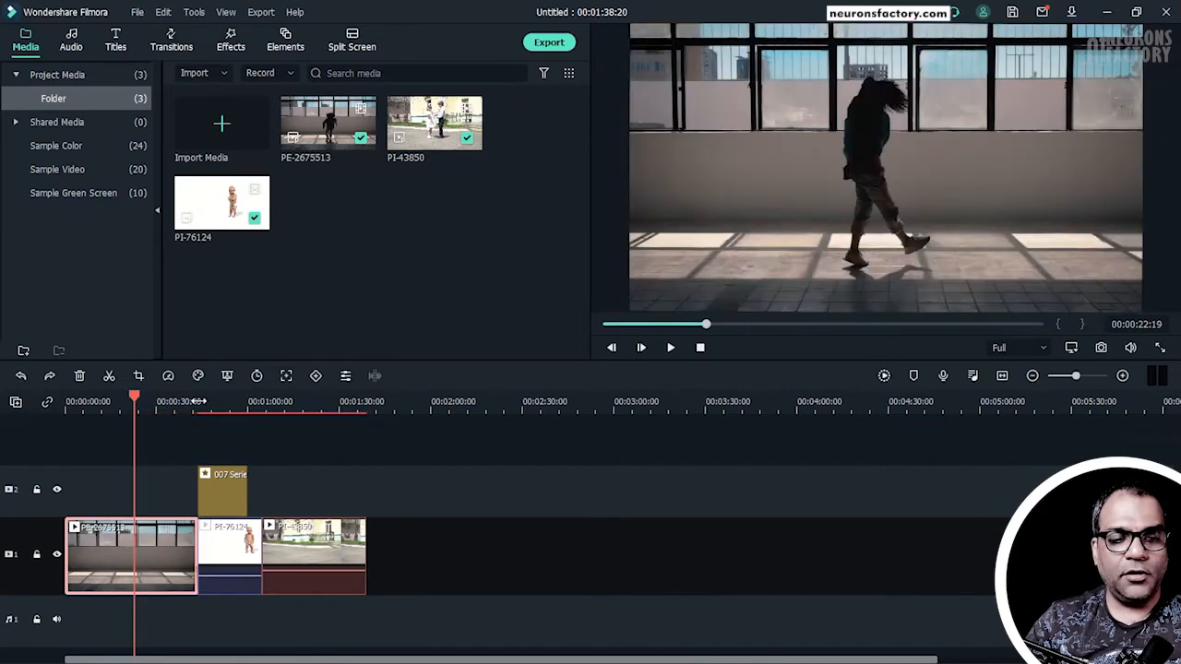
# Step: Move the 007 Series effect on its own so it ends level with the PI-76124 clip, and undo the move
pyautogui.scroll(5, 292, 411)
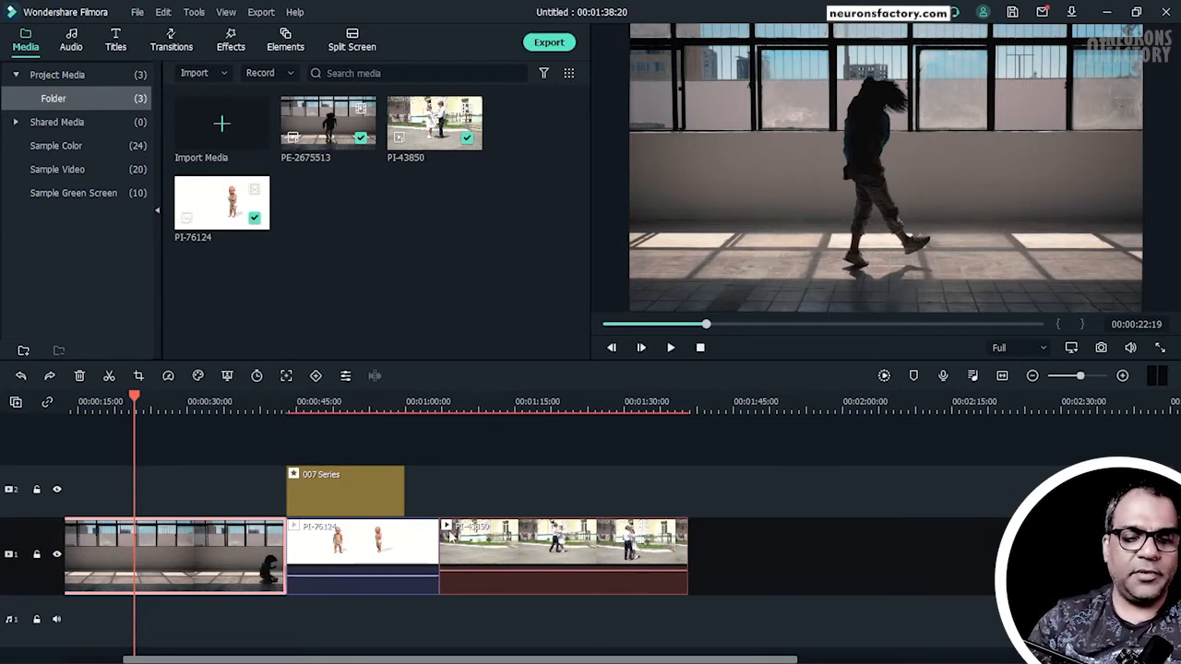
pyautogui.click(421, 552)
pyautogui.click(395, 505)
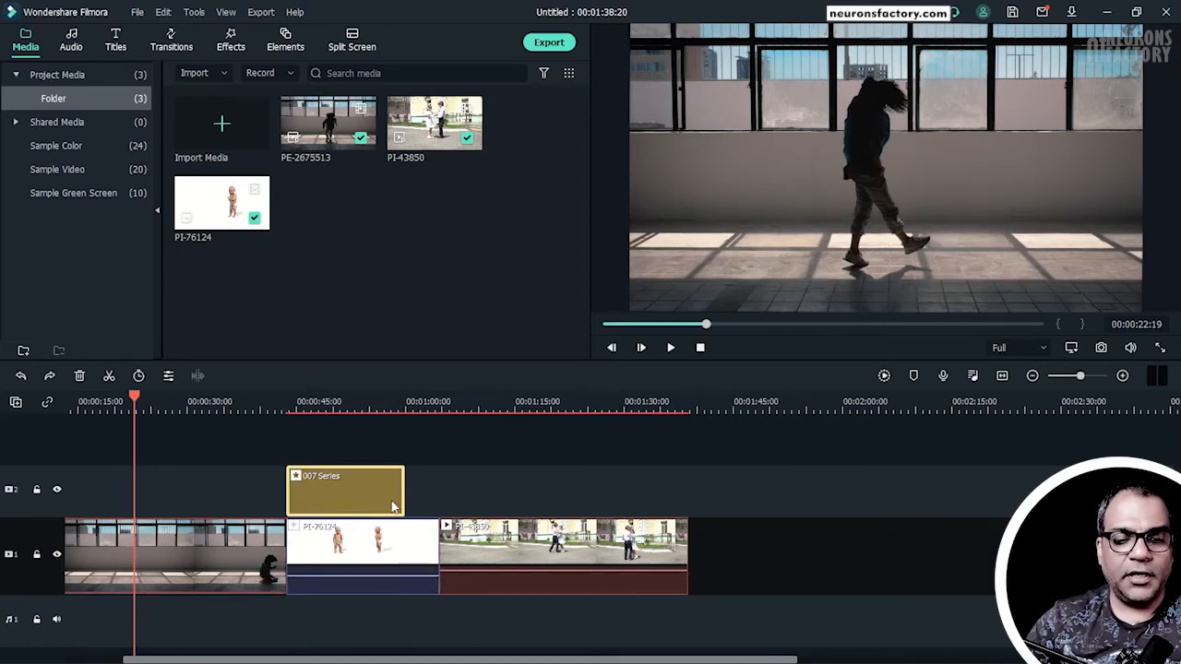
pyautogui.moveTo(368, 500); pyautogui.dragTo(389, 478)
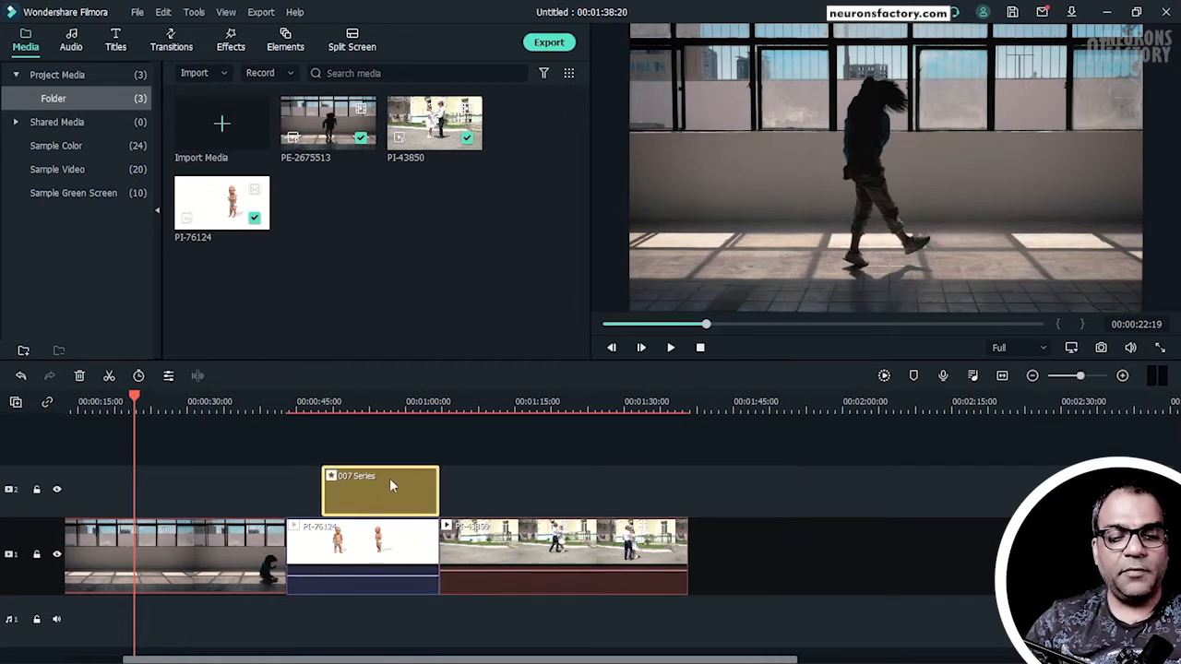
pyautogui.hotkey('ctrl', 'z')
pyautogui.hotkey('ctrl', 'z')
# Step: Move the PI-76124 clip on its own past the end of the PI-43850 clip, and undo the move
pyautogui.moveTo(362, 546); pyautogui.dragTo(785, 552)
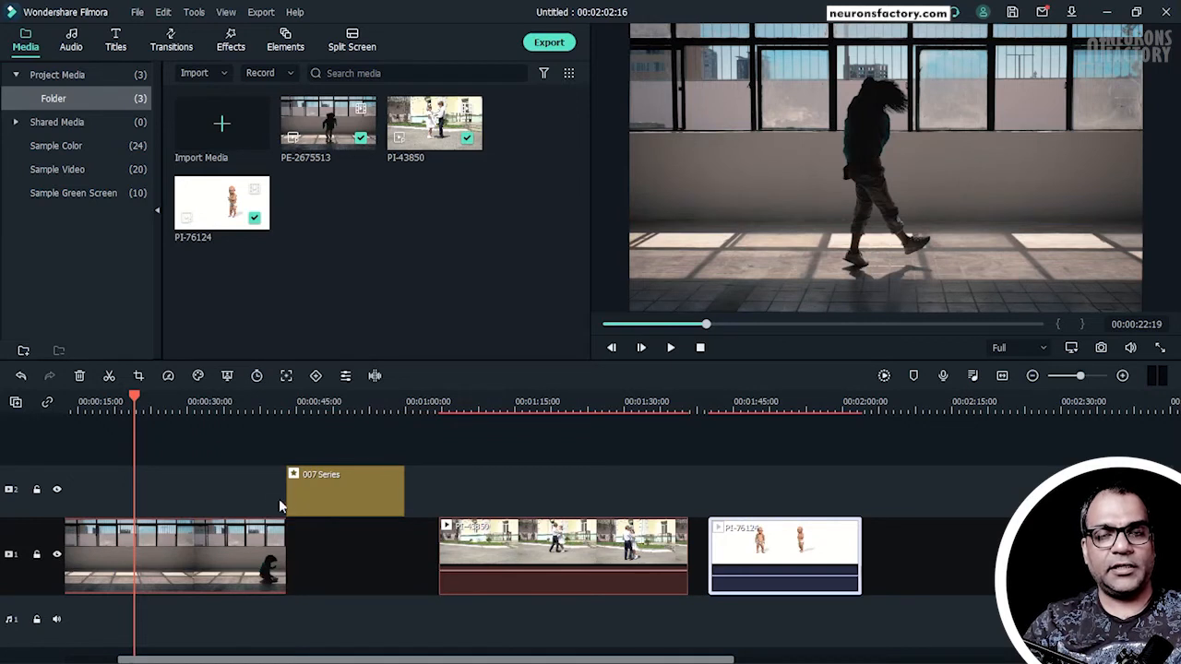
pyautogui.hotkey('ctrl', 'z')
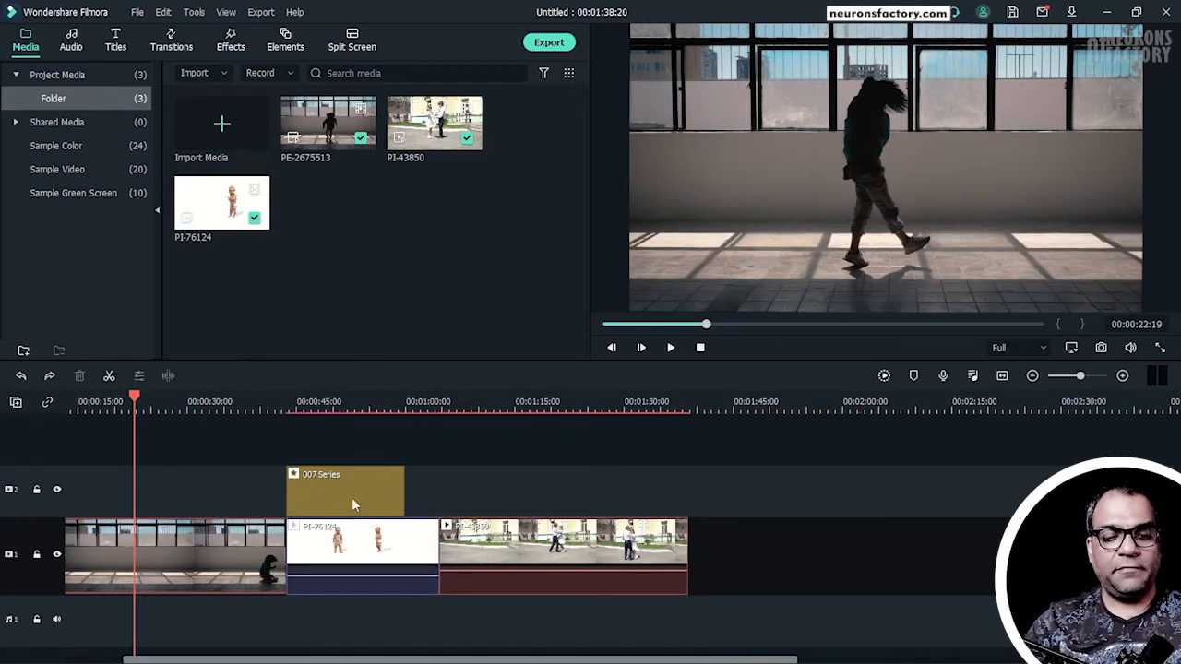
pyautogui.click(365, 540)
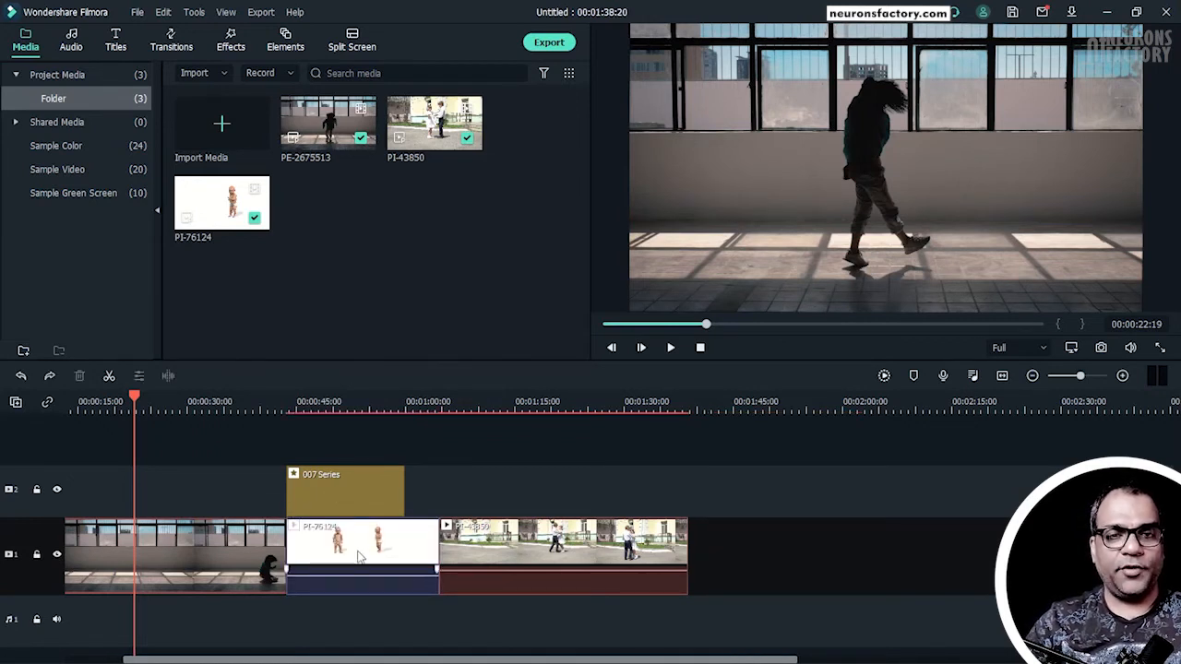
pyautogui.click(340, 607)
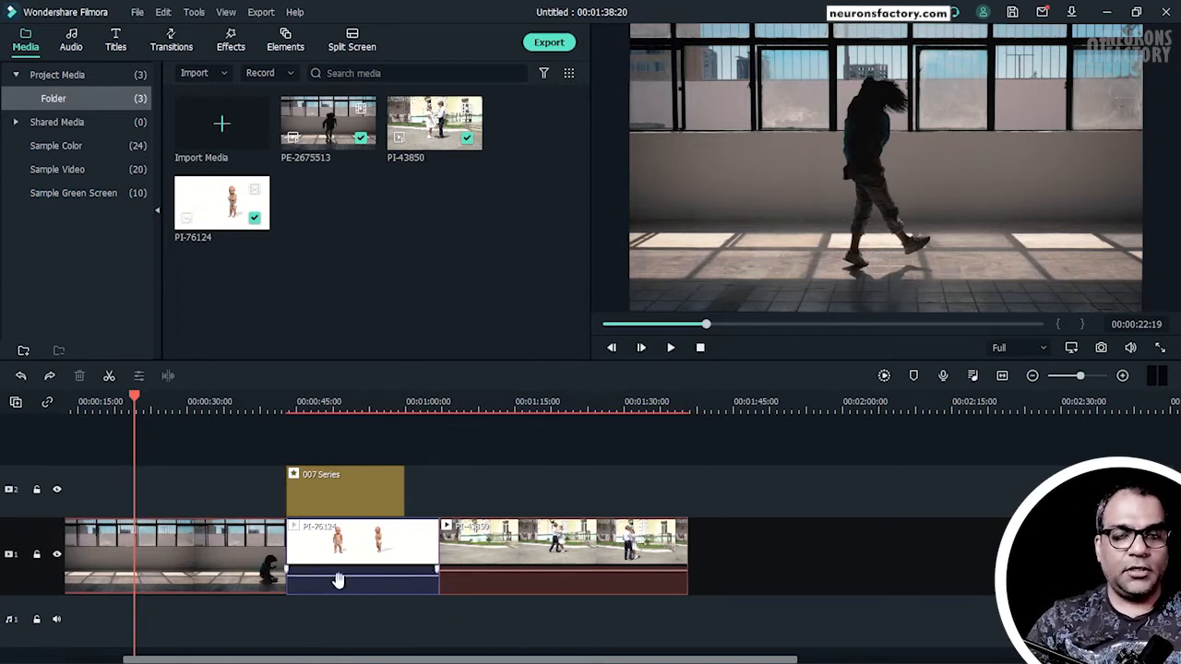
# Step: Select the 007 Series effect together with the PI-76124 clip below it and group them
pyautogui.moveTo(361, 606); pyautogui.dragTo(349, 460)
pyautogui.rightClick(335, 567)
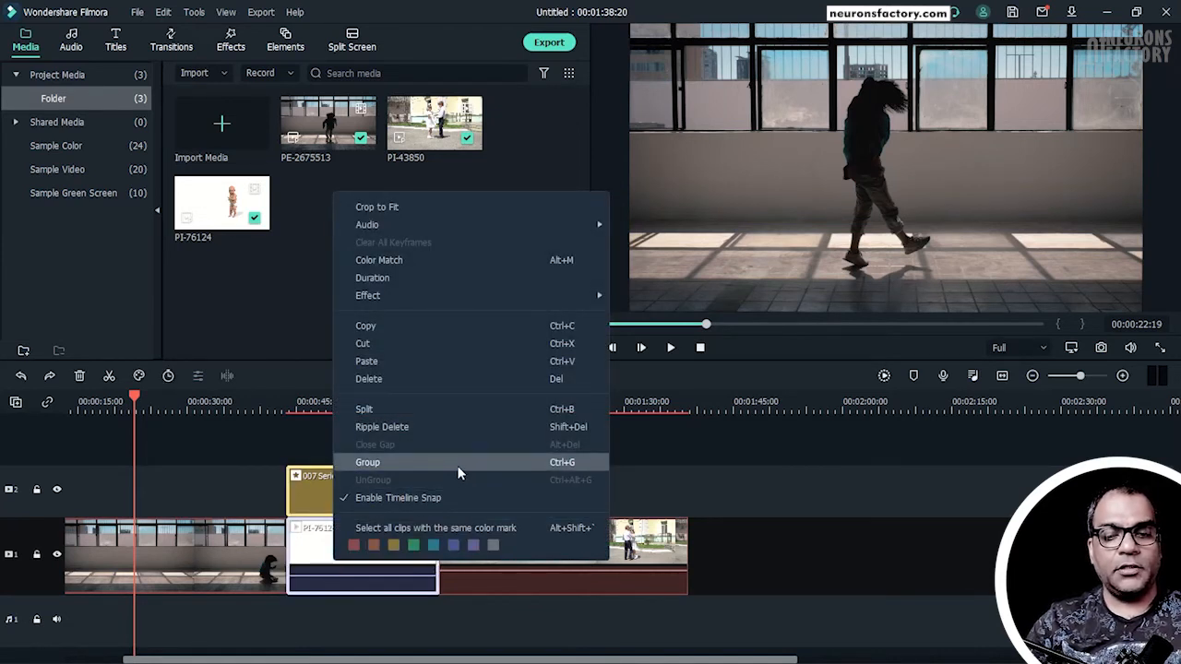
pyautogui.click(543, 468)
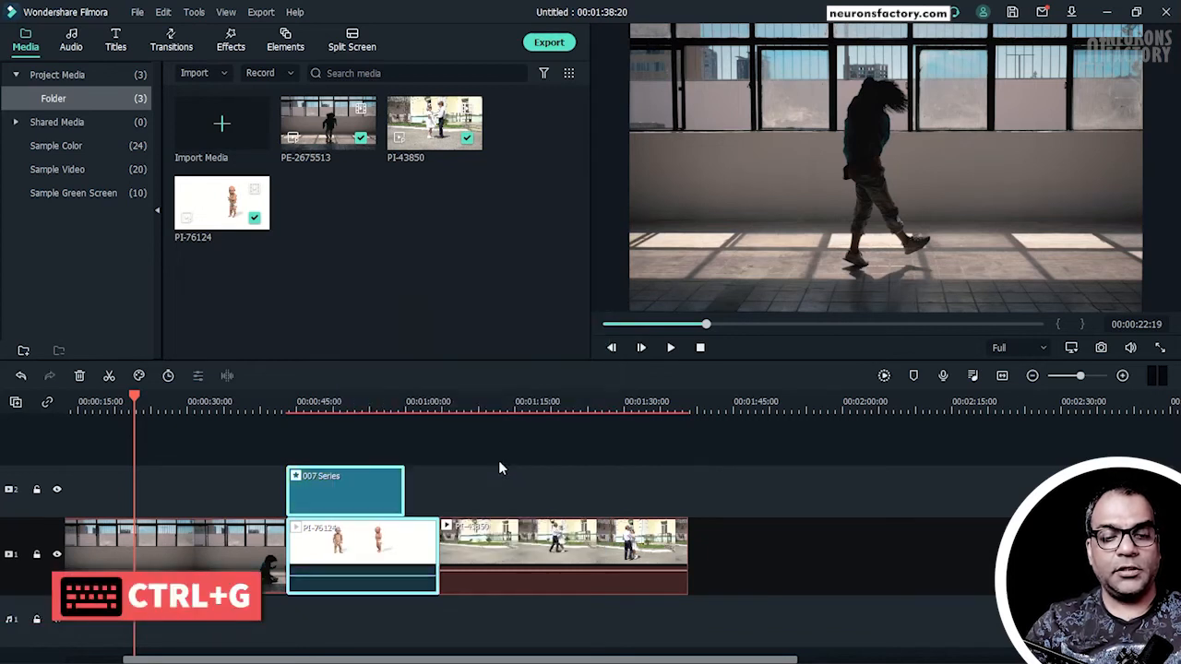
# Step: Move the grouped effect and clip past the end of the PI-43850 clip, and return the group to its original place after PE-2675513
pyautogui.click(381, 486)
pyautogui.moveTo(349, 490); pyautogui.dragTo(803, 498)
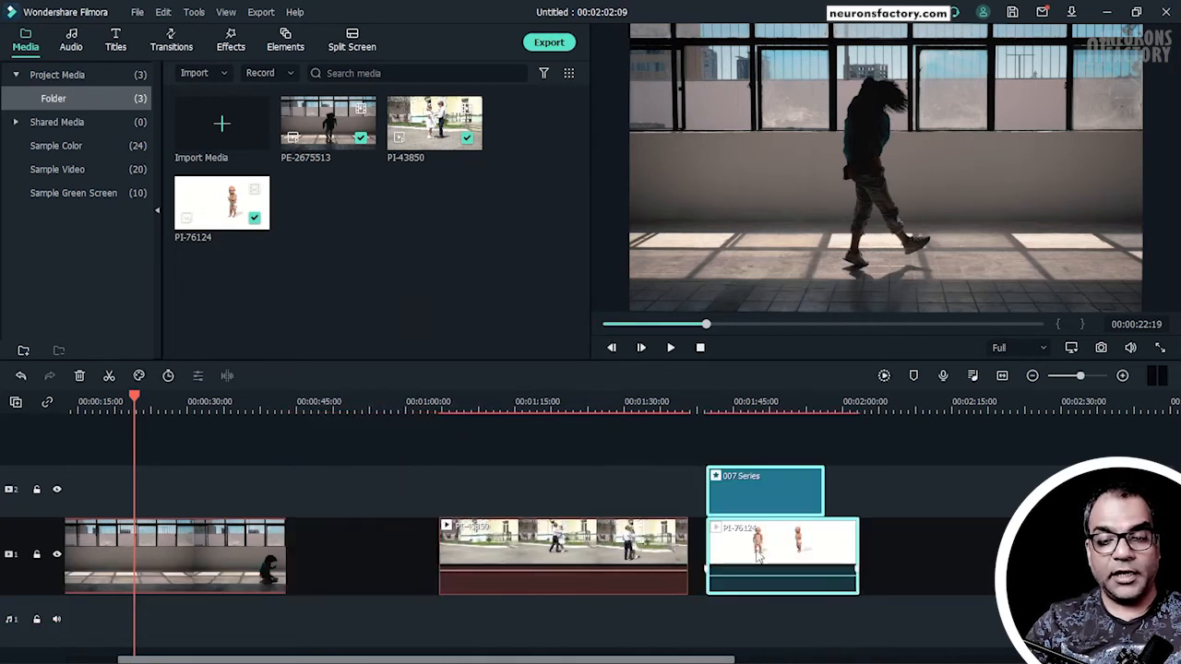
pyautogui.moveTo(824, 546); pyautogui.dragTo(972, 540)
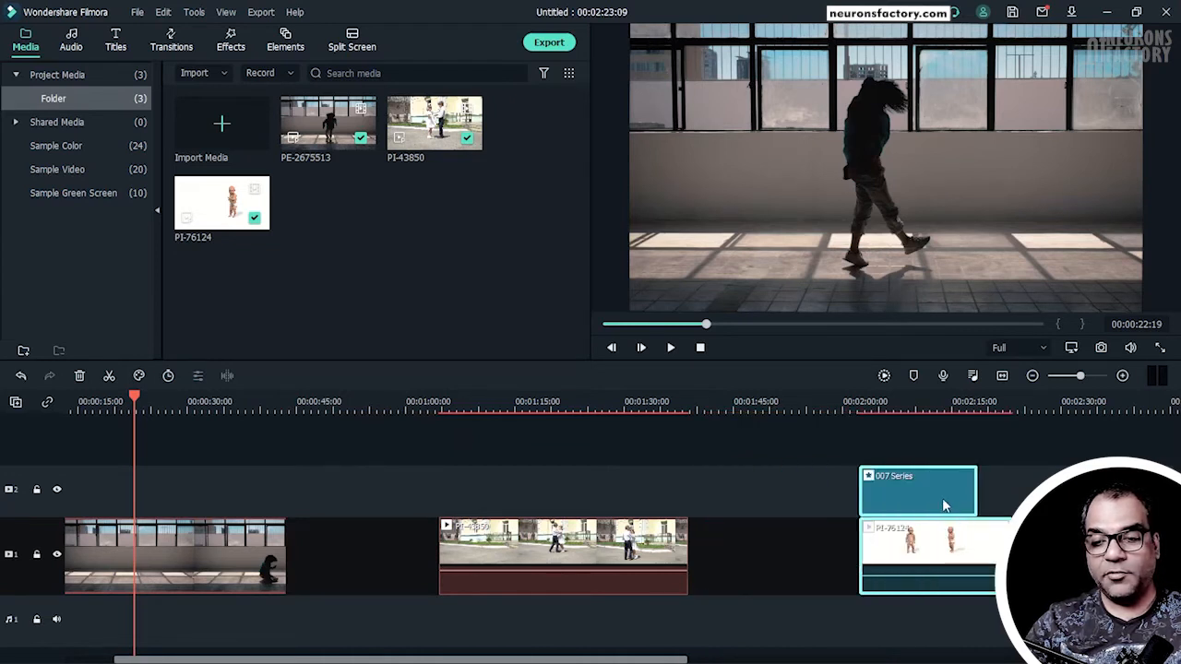
pyautogui.moveTo(944, 502); pyautogui.dragTo(838, 508)
pyautogui.moveTo(802, 506); pyautogui.dragTo(358, 513)
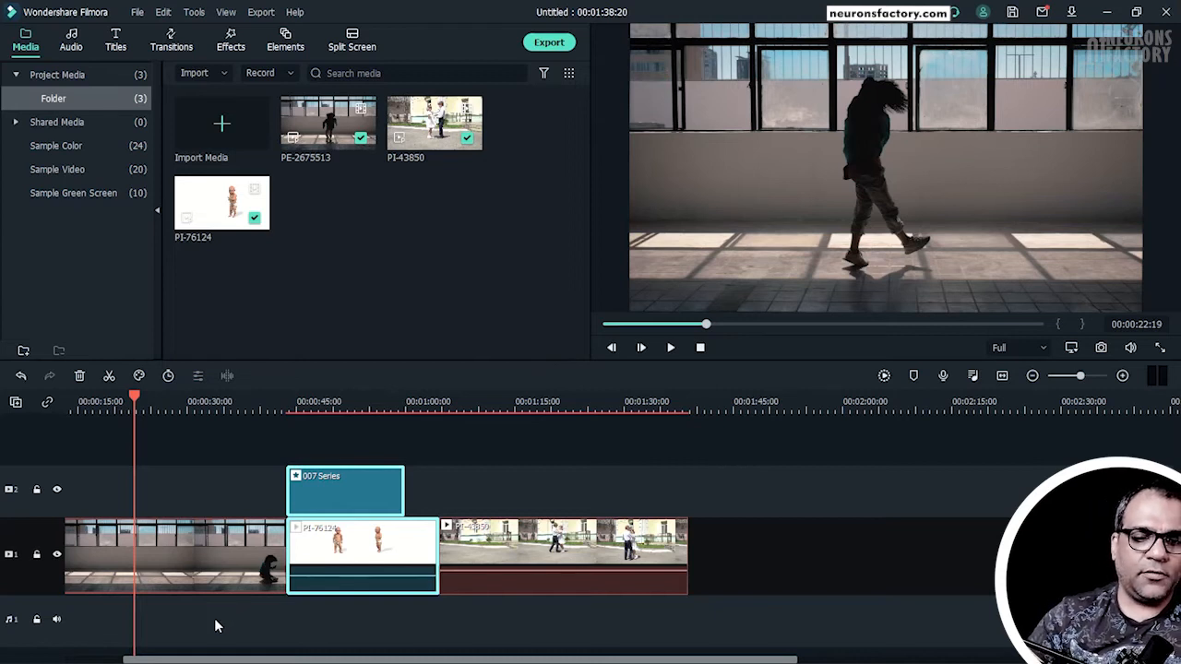
# Step: Ungroup the 007 Series effect and the PI-76124 clip, and shift only the effect slightly forward along its track
pyautogui.rightClick(333, 568)
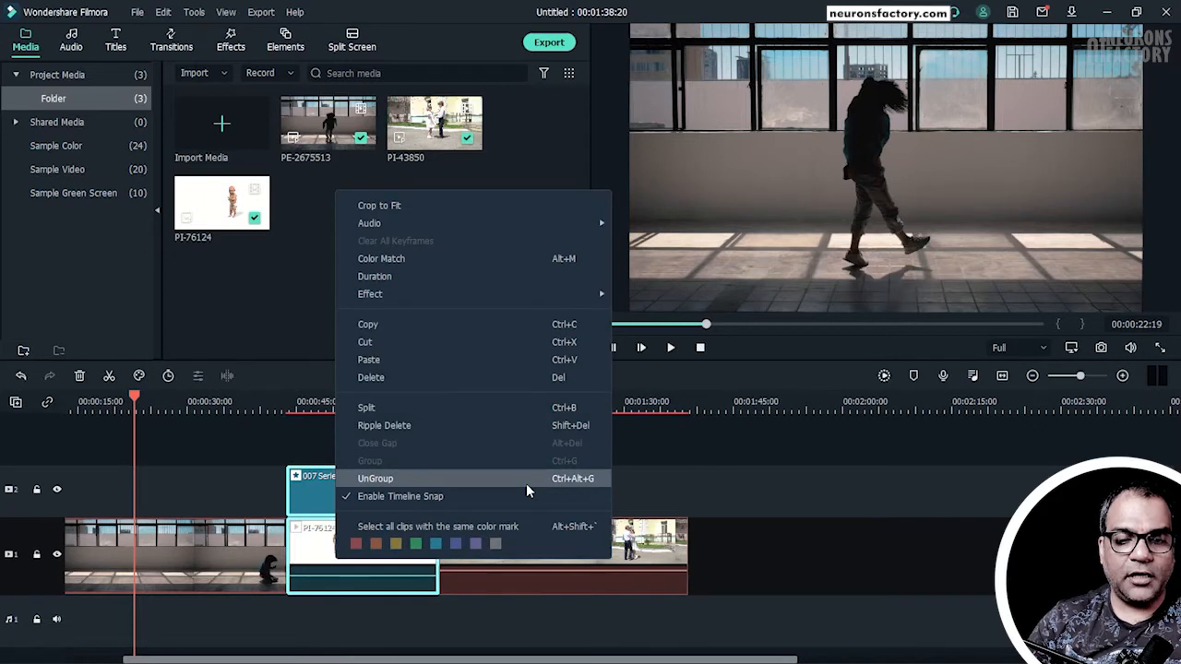
pyautogui.hotkey('ctrl', 'alt', 'g')
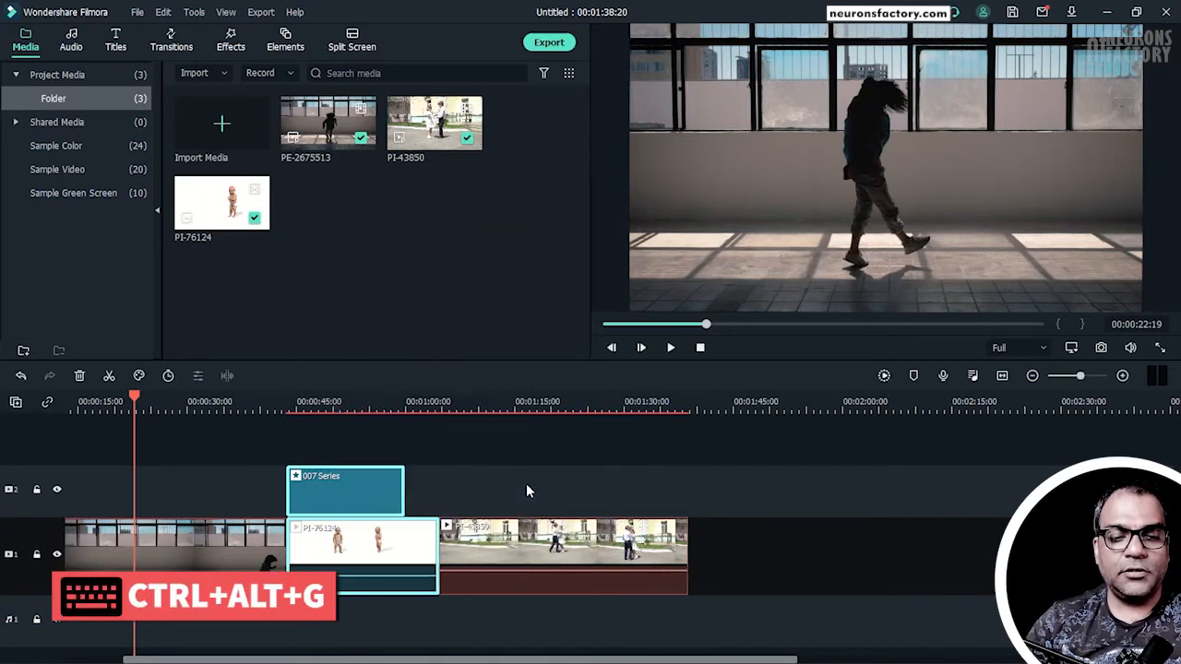
pyautogui.moveTo(375, 489)
pyautogui.mouseDown()
pyautogui.moveTo(393, 482)
pyautogui.moveTo(362, 483)
pyautogui.mouseUp()
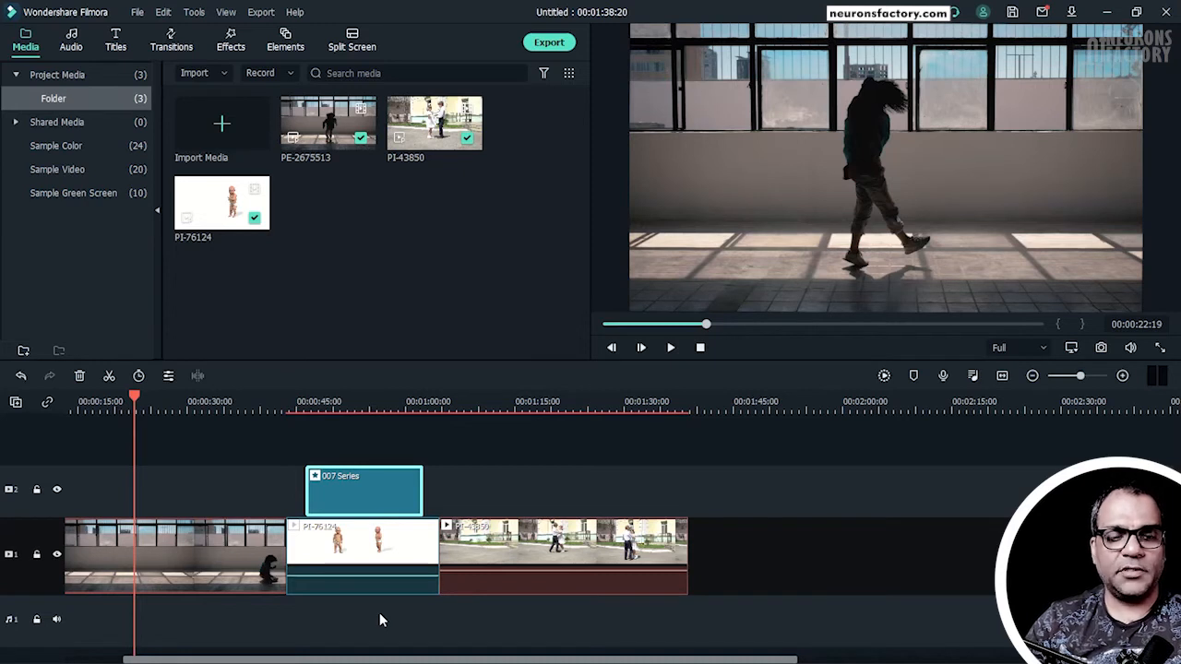
# Step: Change the color mark of the PE-2675513 and PI-43850 clips to green
pyautogui.rightClick(116, 544)
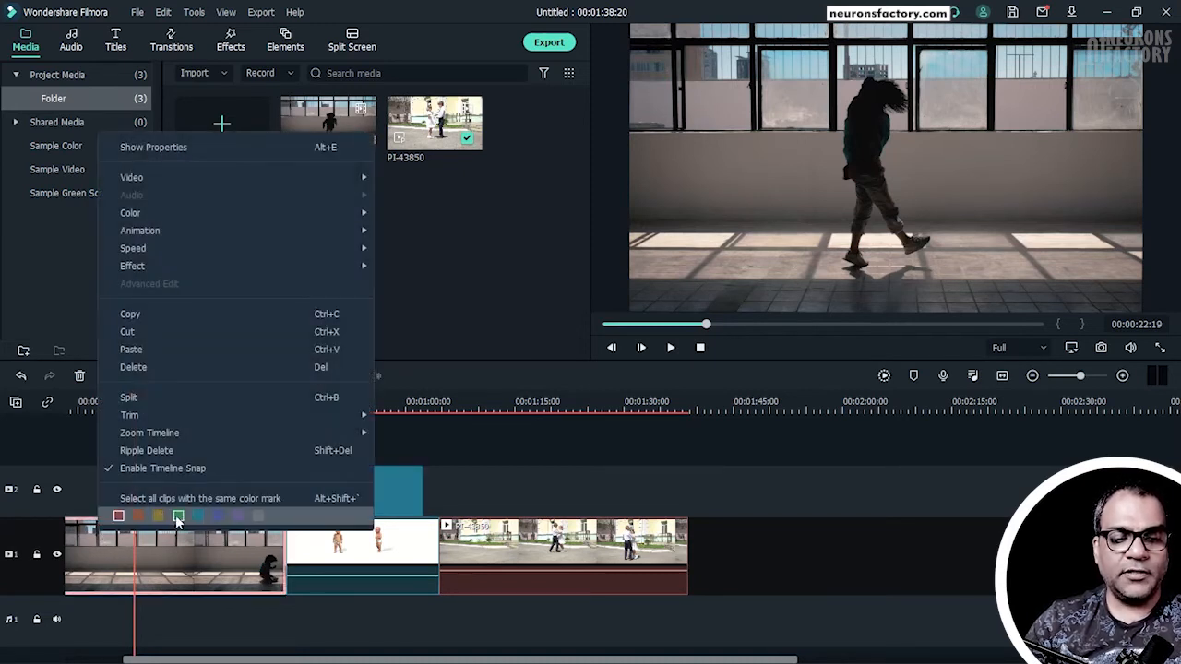
pyautogui.click(178, 516)
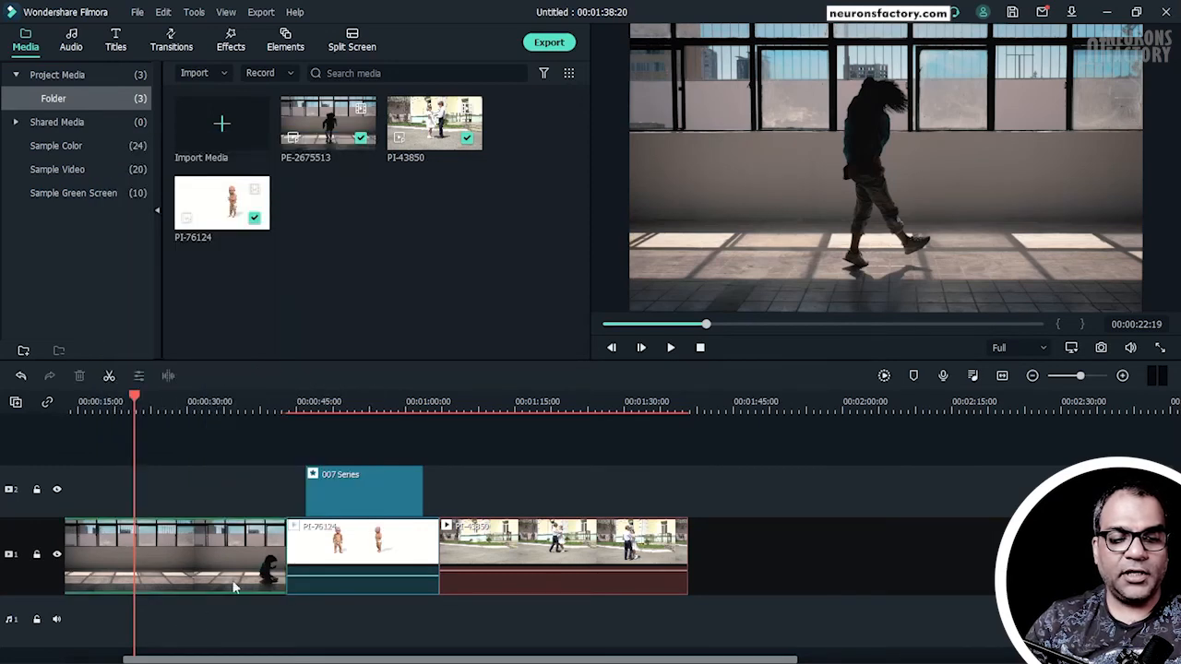
pyautogui.click(609, 561)
pyautogui.rightClick(556, 551)
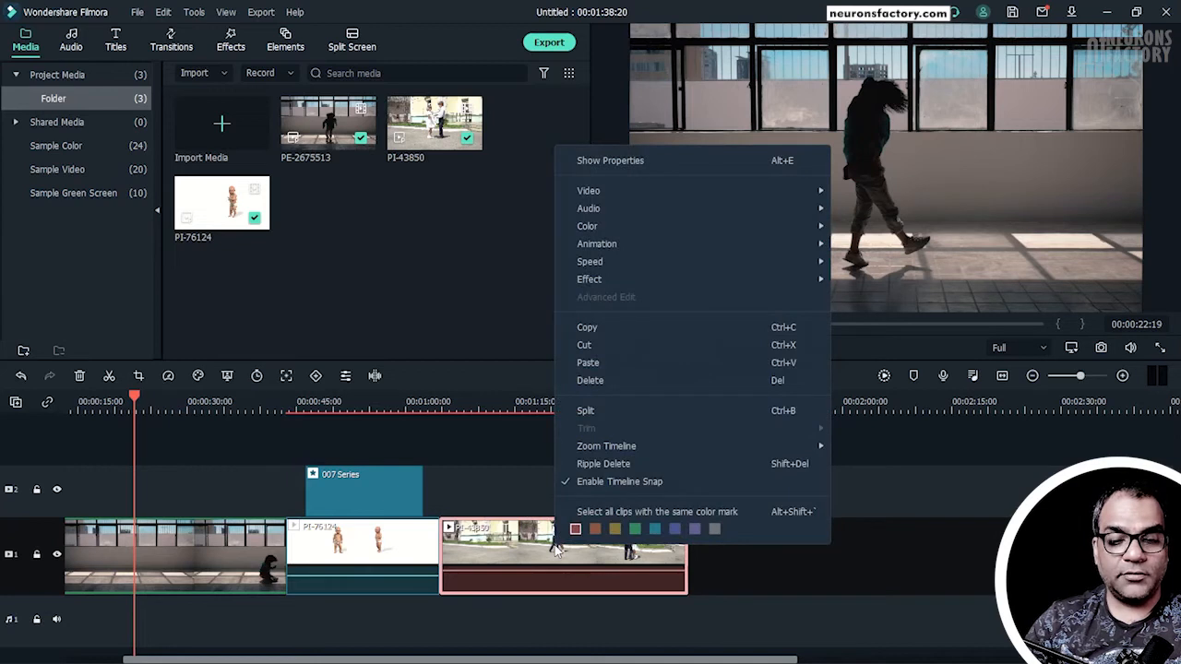
pyautogui.click(635, 529)
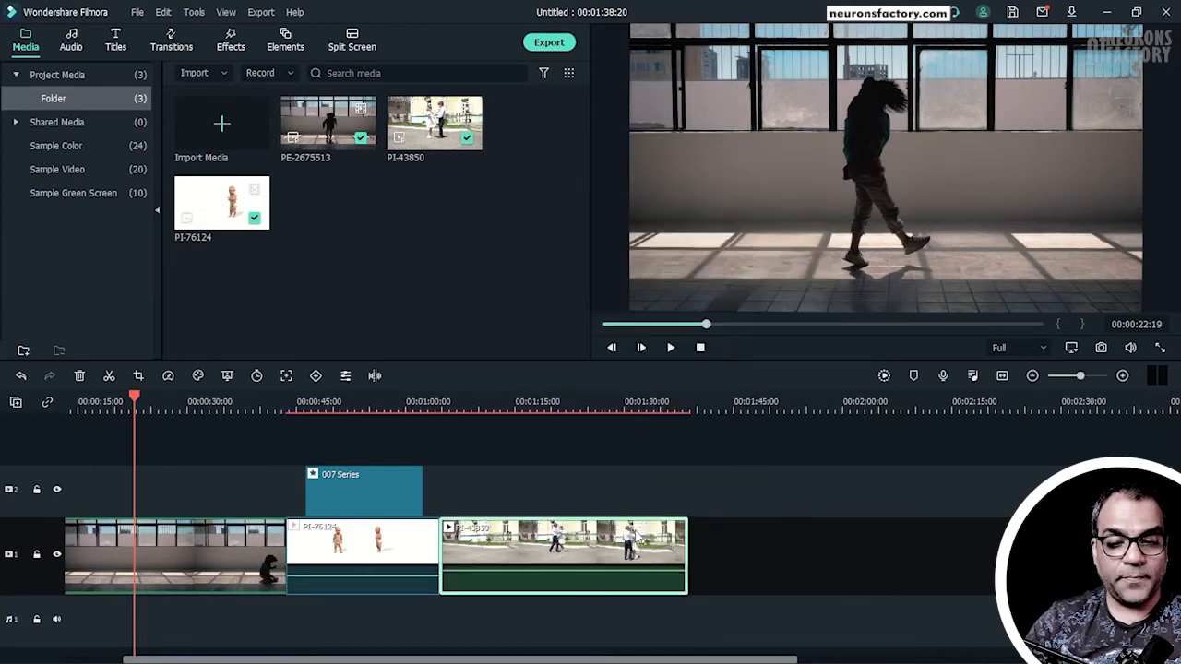
# Step: Change the color mark of the 007 Series effect to green
pyautogui.click(393, 505)
pyautogui.rightClick(381, 499)
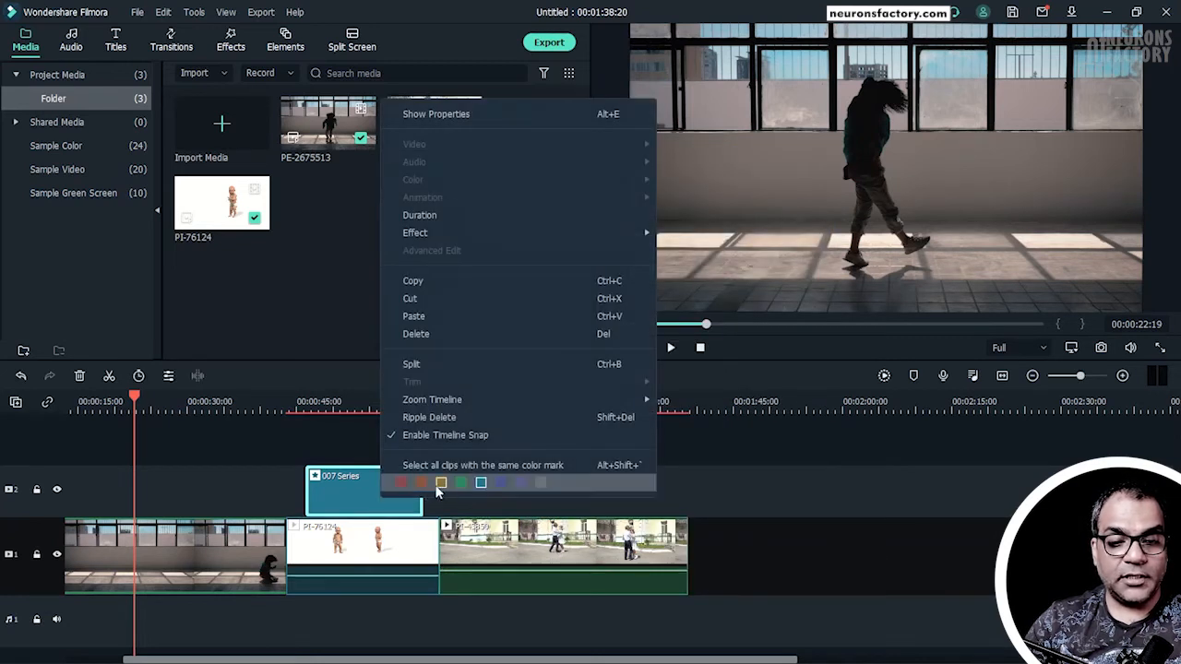
pyautogui.click(463, 481)
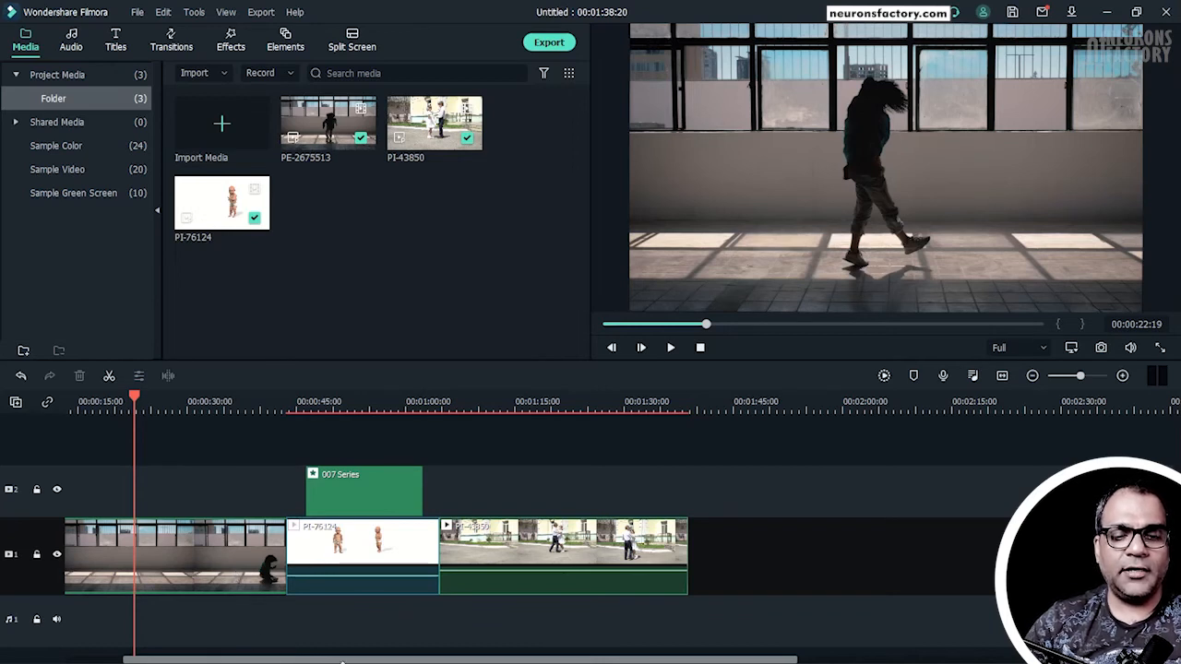
# Step: Select all clips sharing PI-43850's green color mark, try moving them together further along the timeline, and undo the move
pyautogui.click(481, 569)
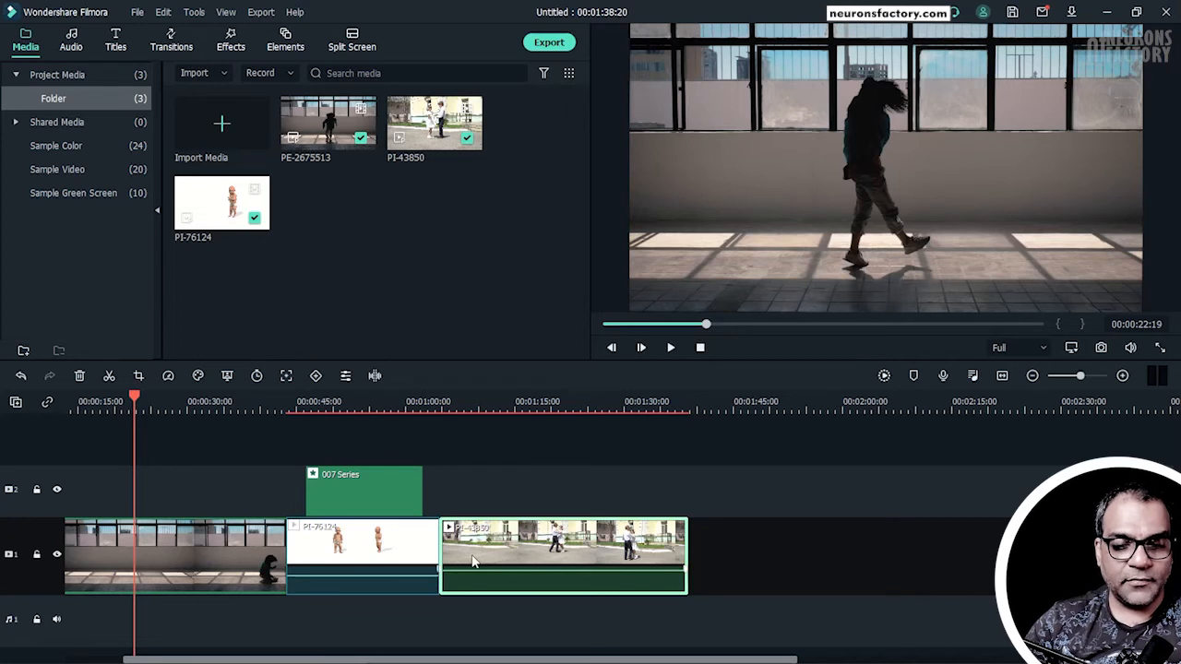
pyautogui.rightClick(477, 553)
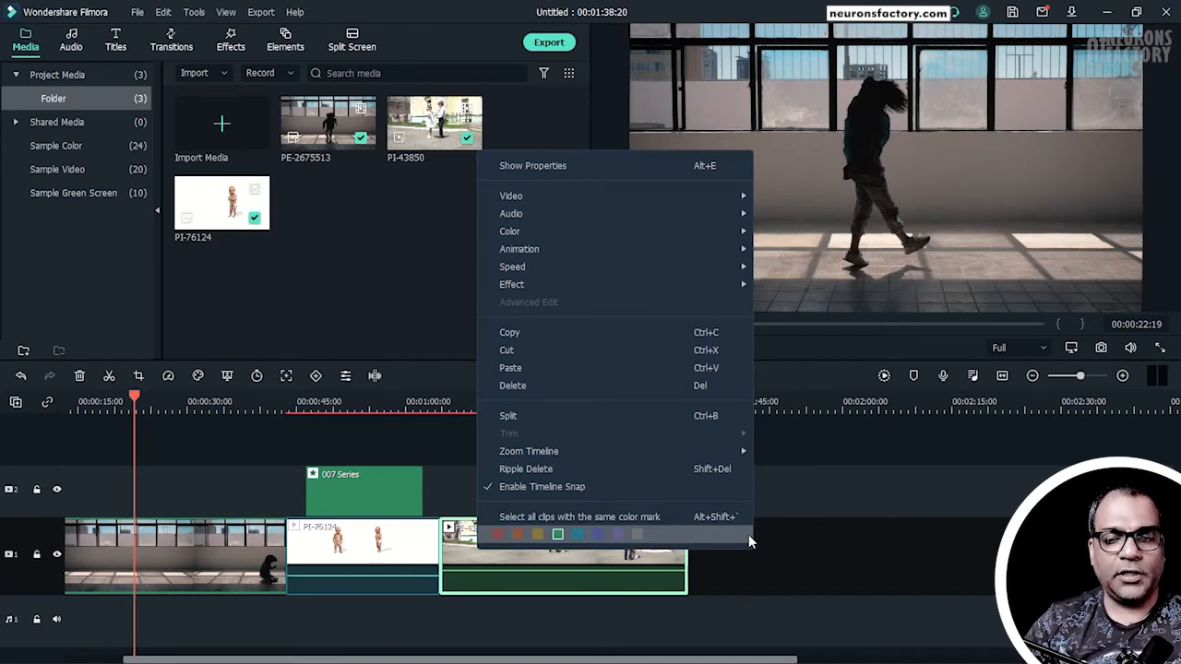
pyautogui.click(581, 522)
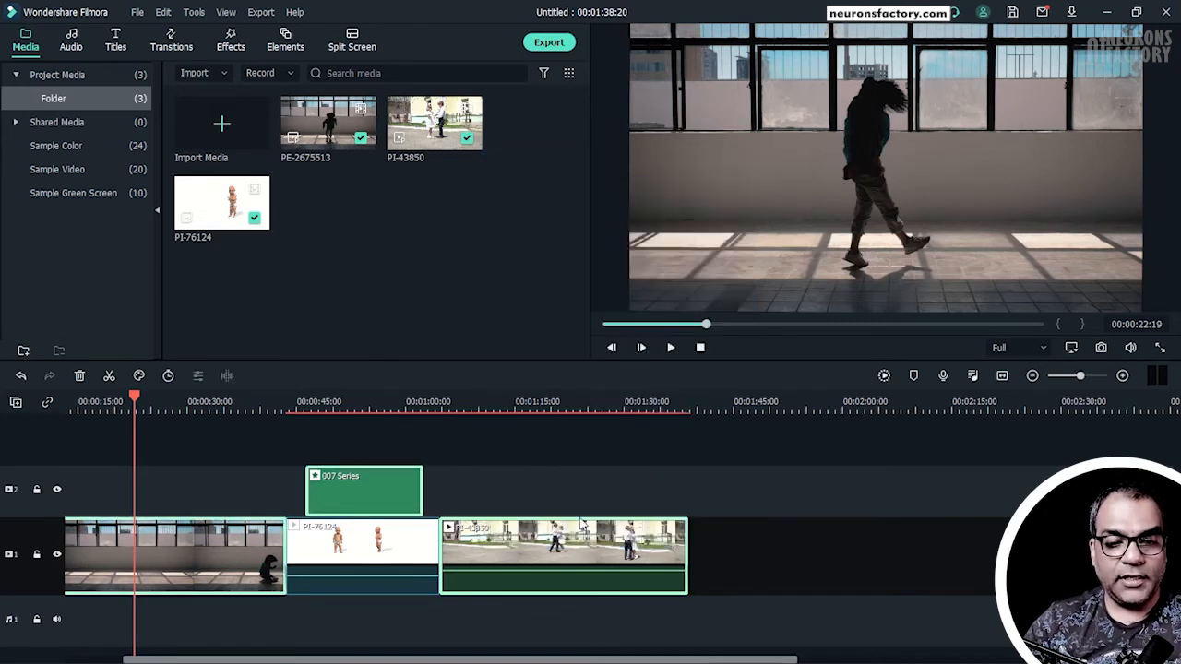
pyautogui.moveTo(489, 569); pyautogui.dragTo(893, 582)
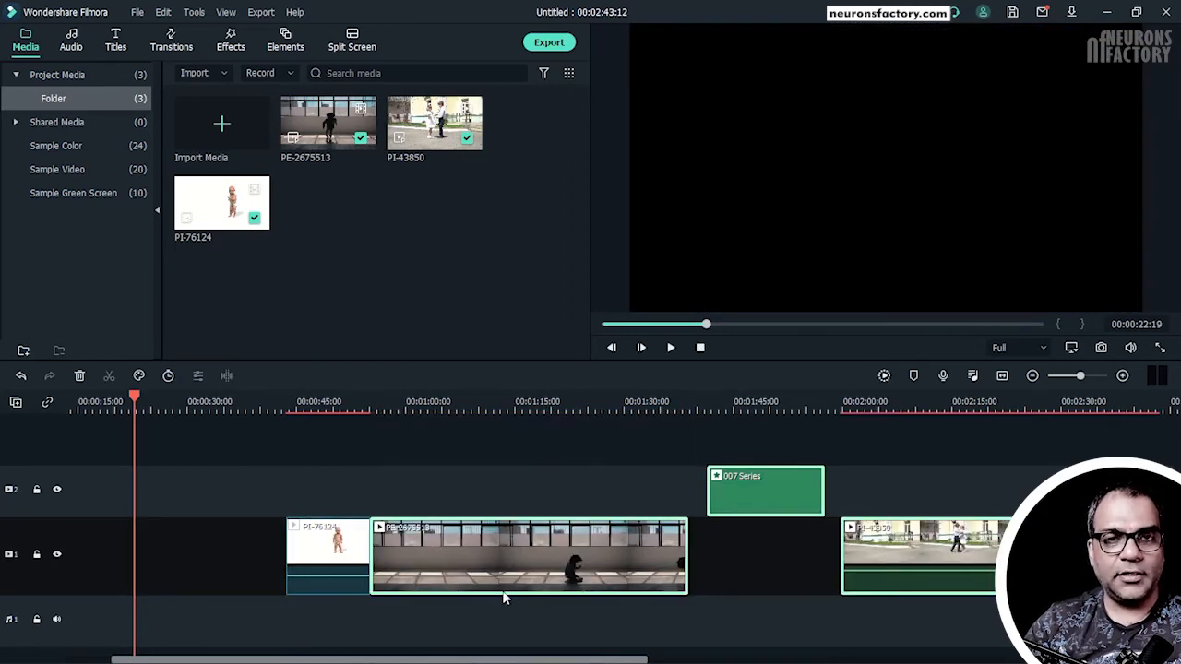
pyautogui.hotkey('ctrl', 'z')
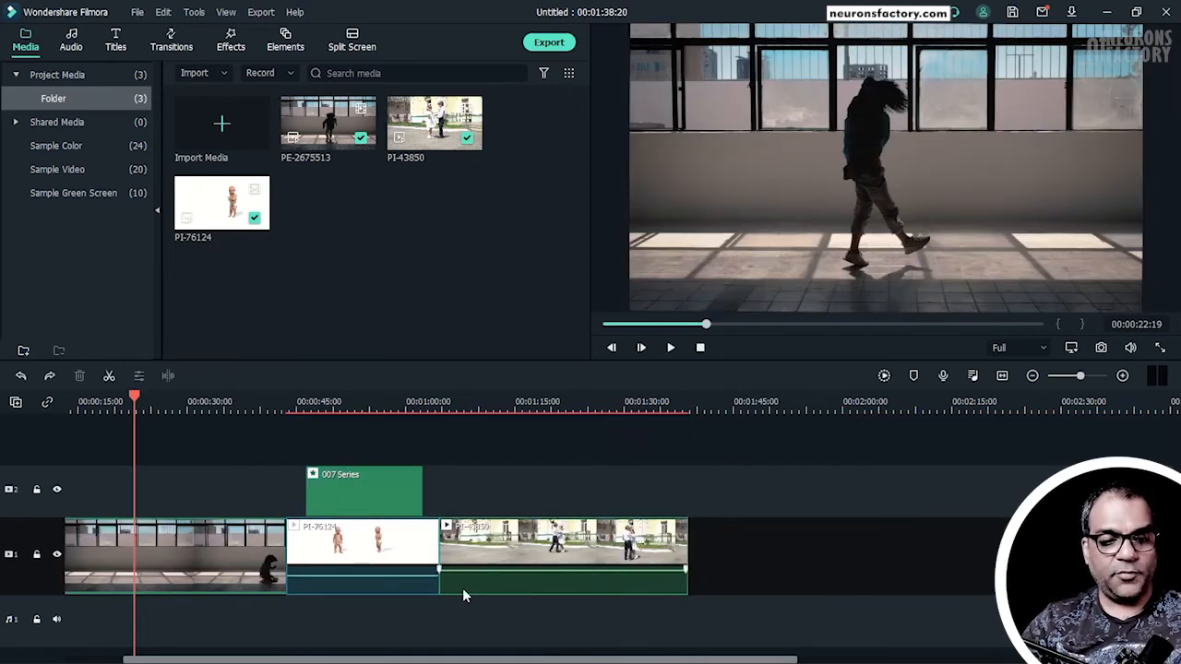
# Step: Change the color mark of the PE-2675513 and PI-43850 clips to red
pyautogui.rightClick(224, 558)
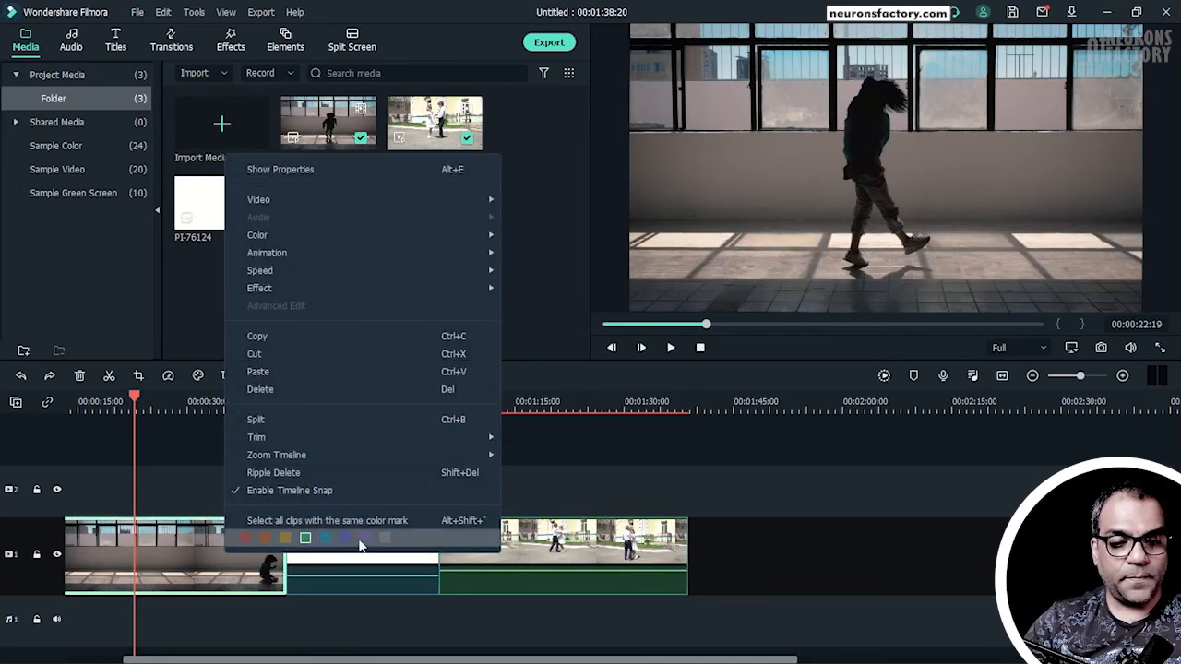
pyautogui.click(244, 538)
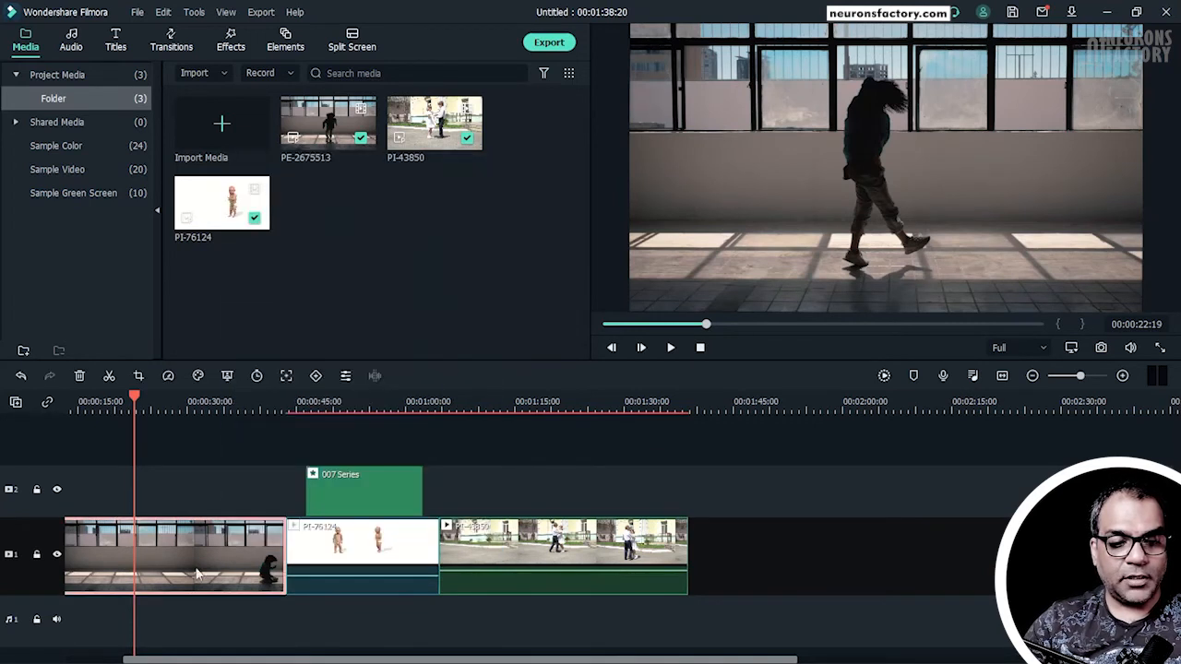
pyautogui.click(468, 556)
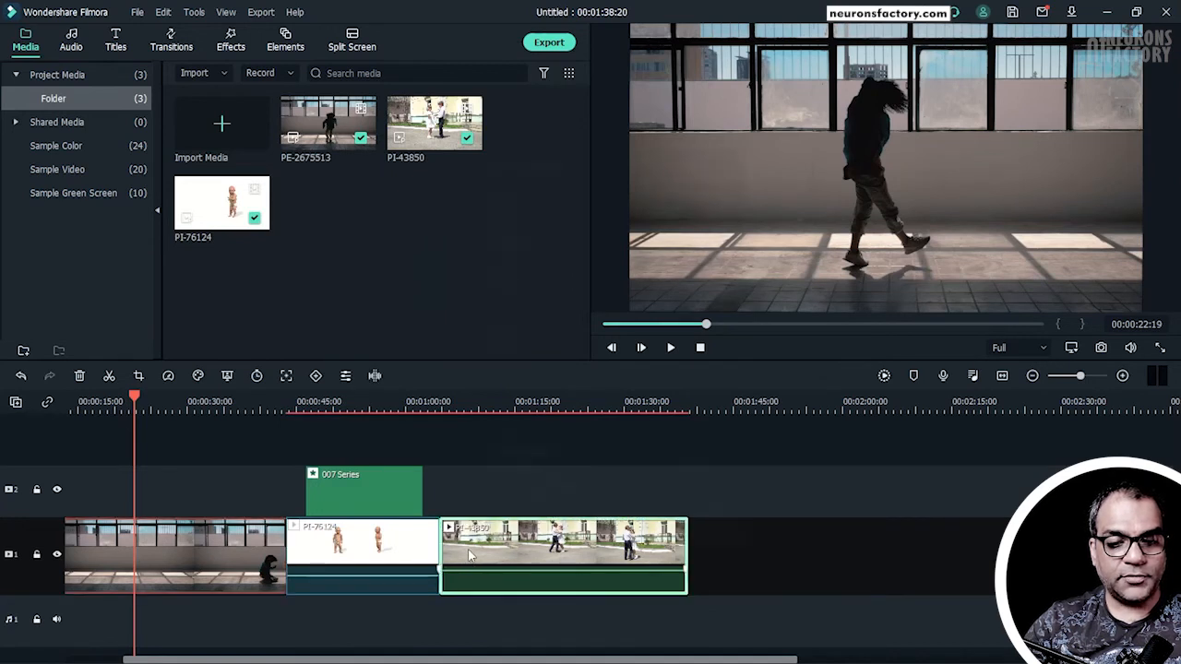
pyautogui.rightClick(469, 553)
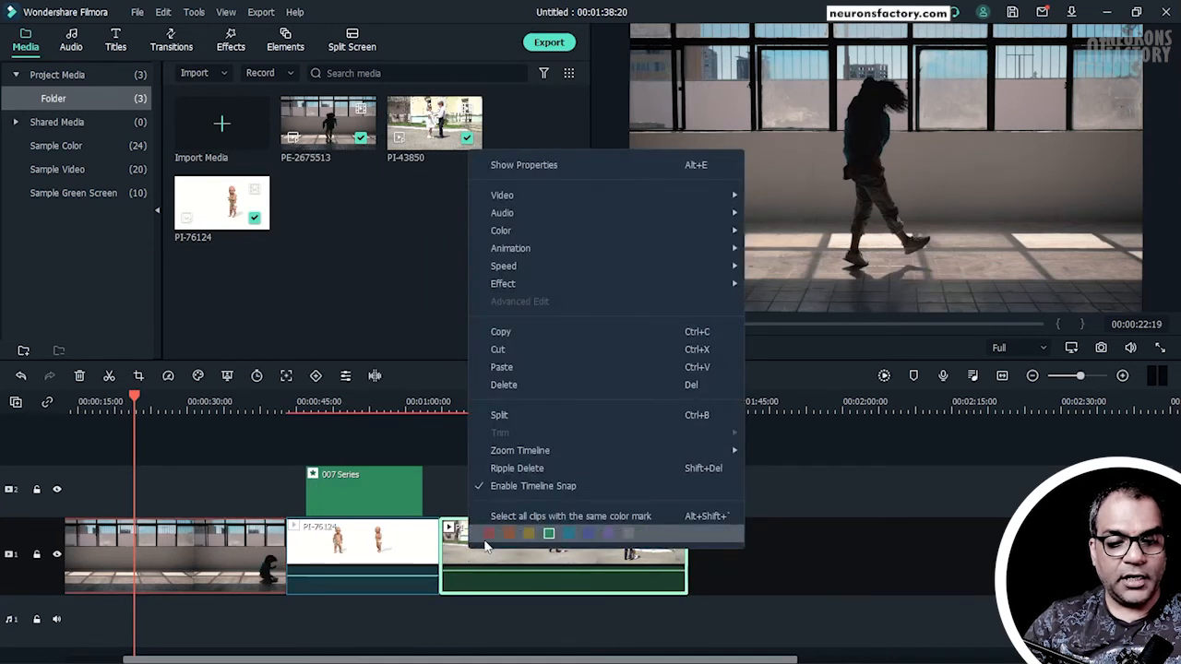
pyautogui.click(486, 534)
# Step: Select all clips sharing PE-2675513's red color mark and move them together so PE-2675513 starts where PI-76124 ends
pyautogui.click(188, 541)
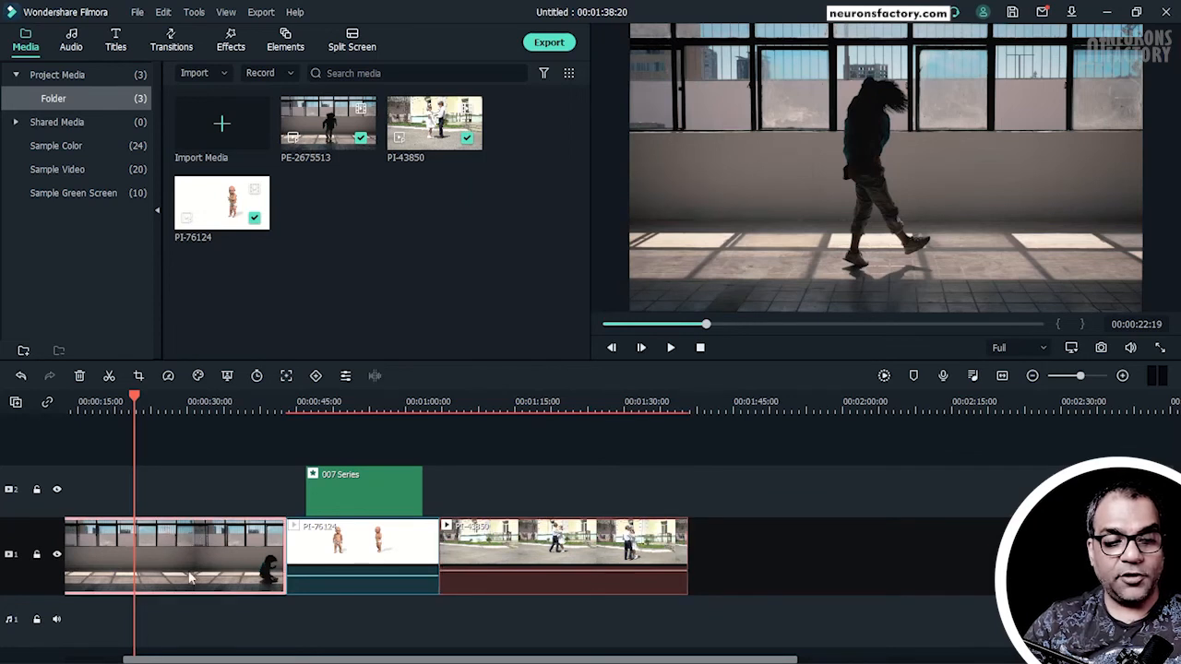
pyautogui.rightClick(189, 559)
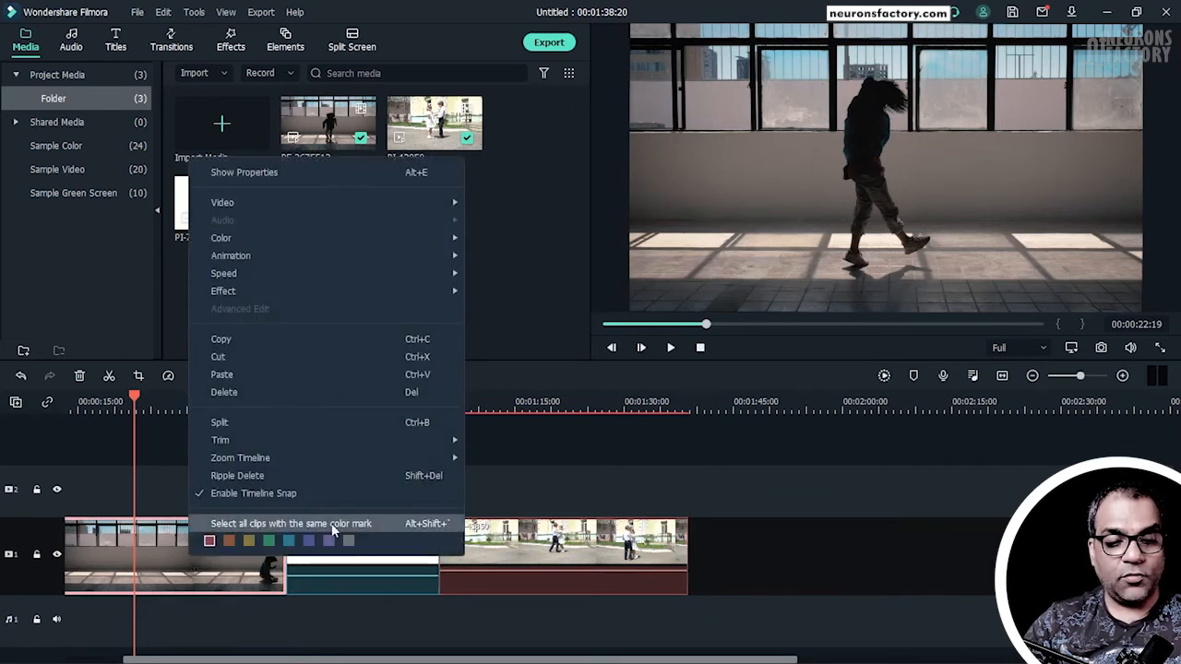
pyautogui.click(404, 523)
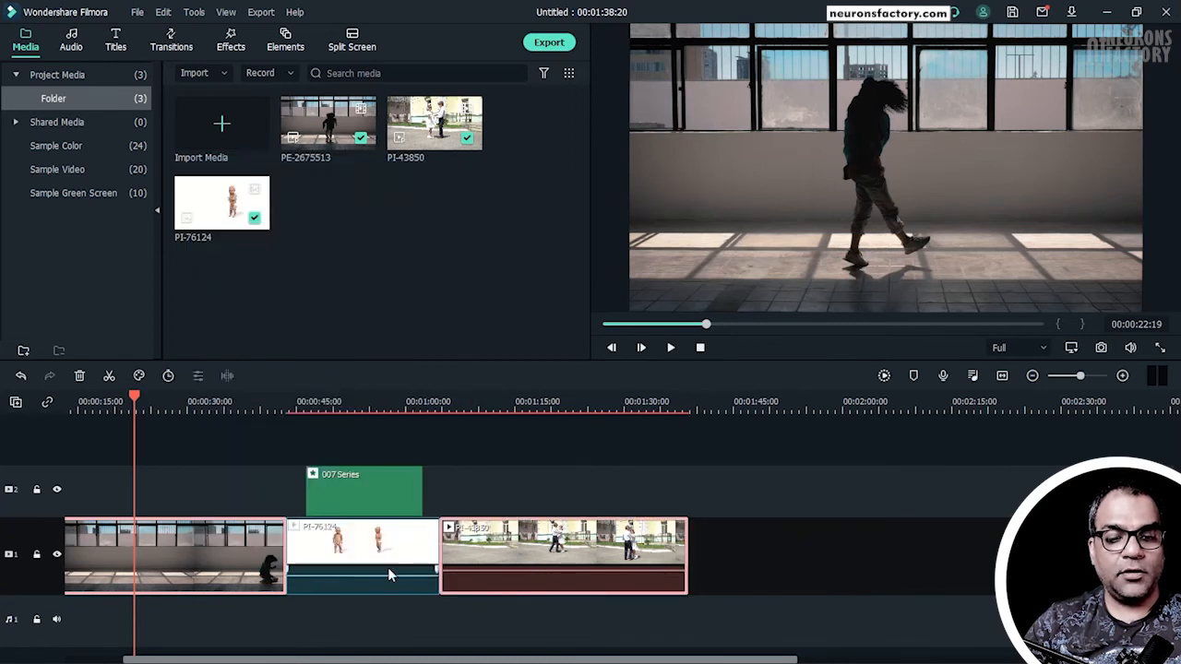
pyautogui.moveTo(942, 569); pyautogui.dragTo(981, 566)
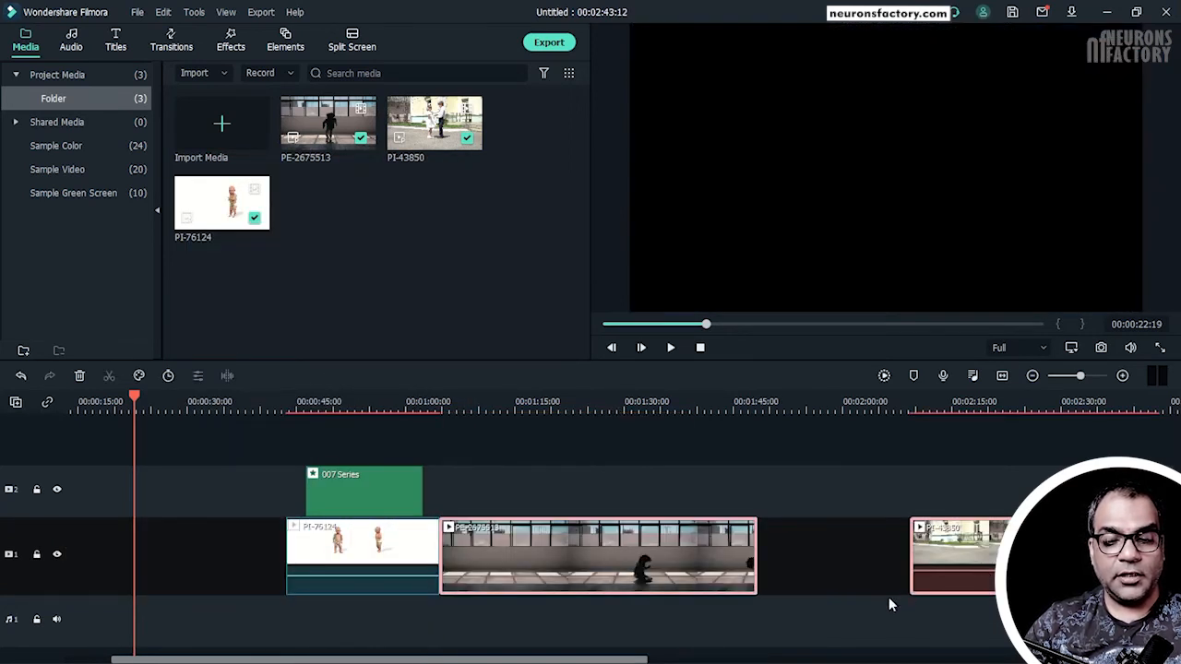